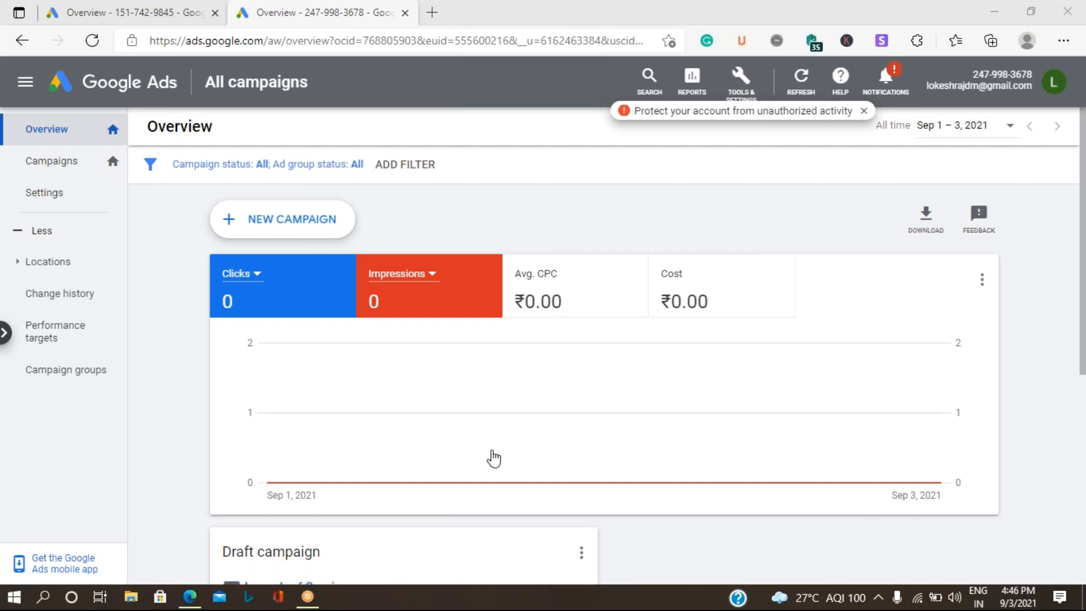
Step: Start a new Google Ads campaign and choose to create it without a goal's guidance
click(268, 227)
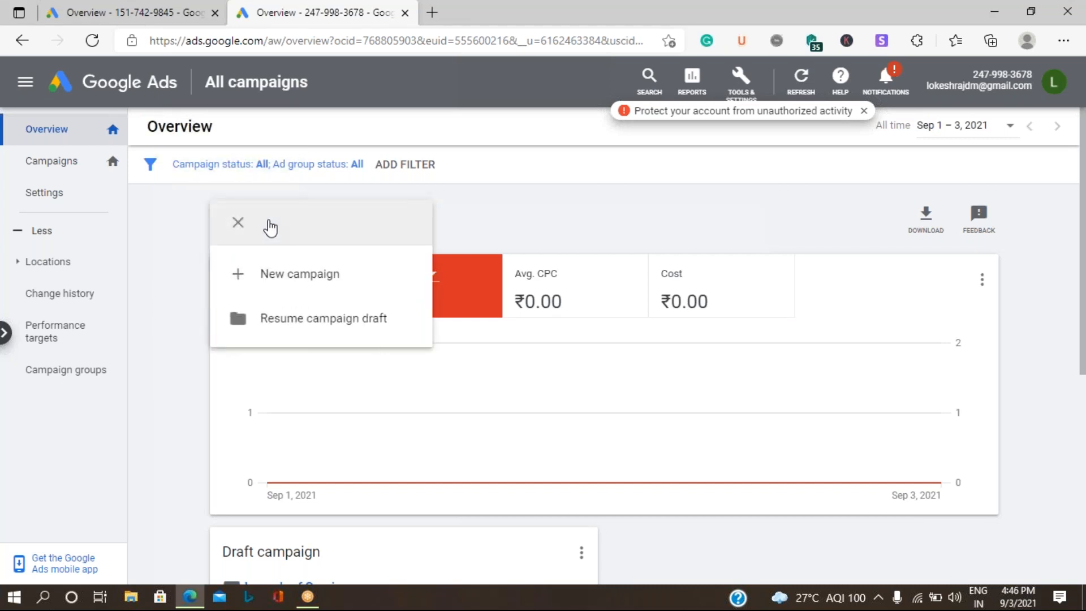
click(271, 278)
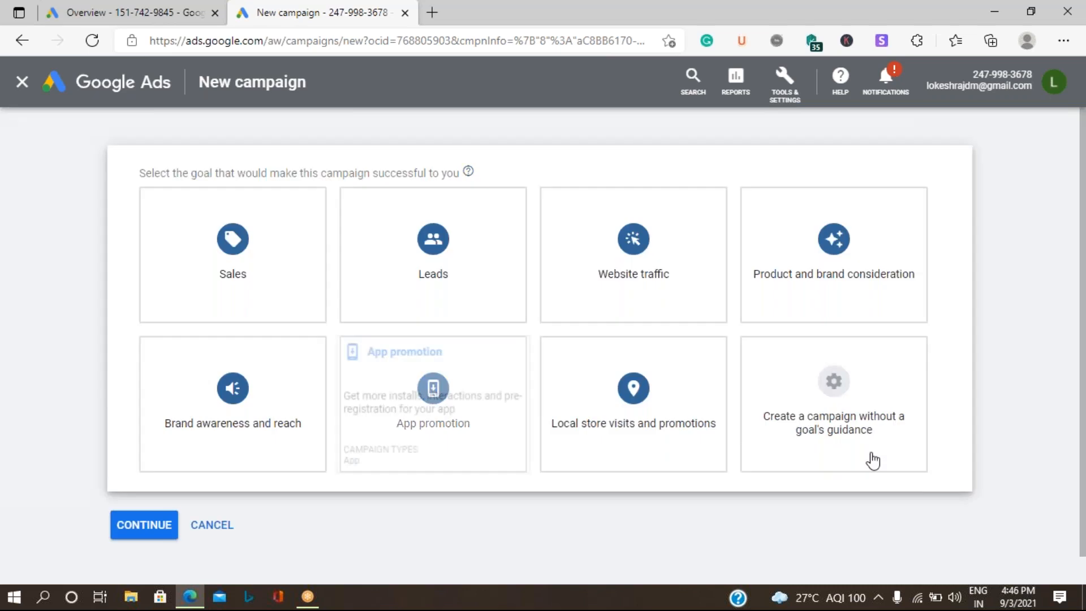
click(887, 450)
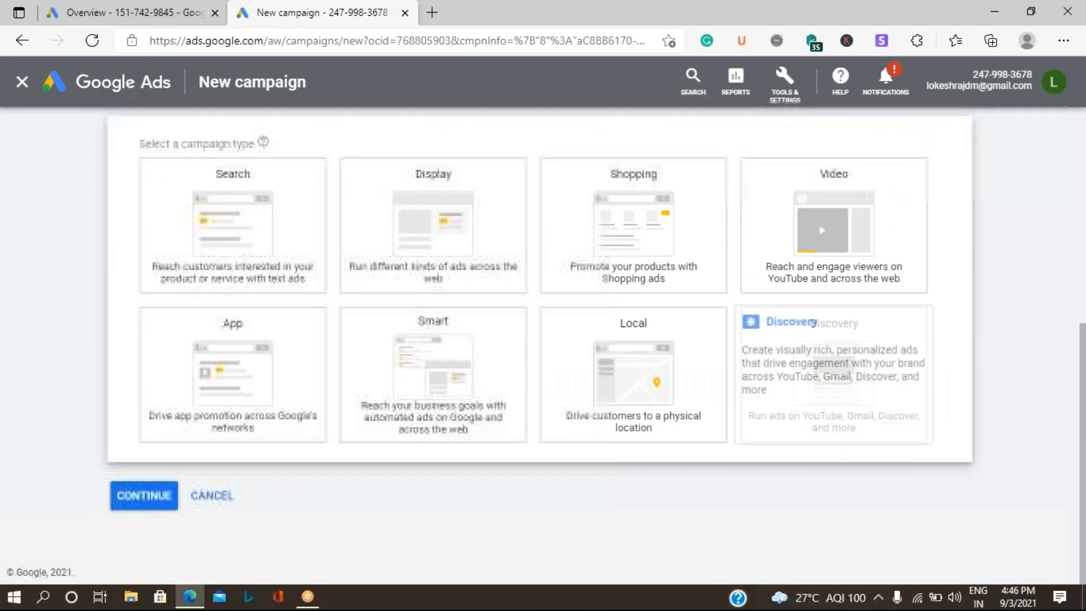
Step: Pick Shopping as the campaign type and highlight the 'Before you go on' Merchant Center linking warning
click(614, 257)
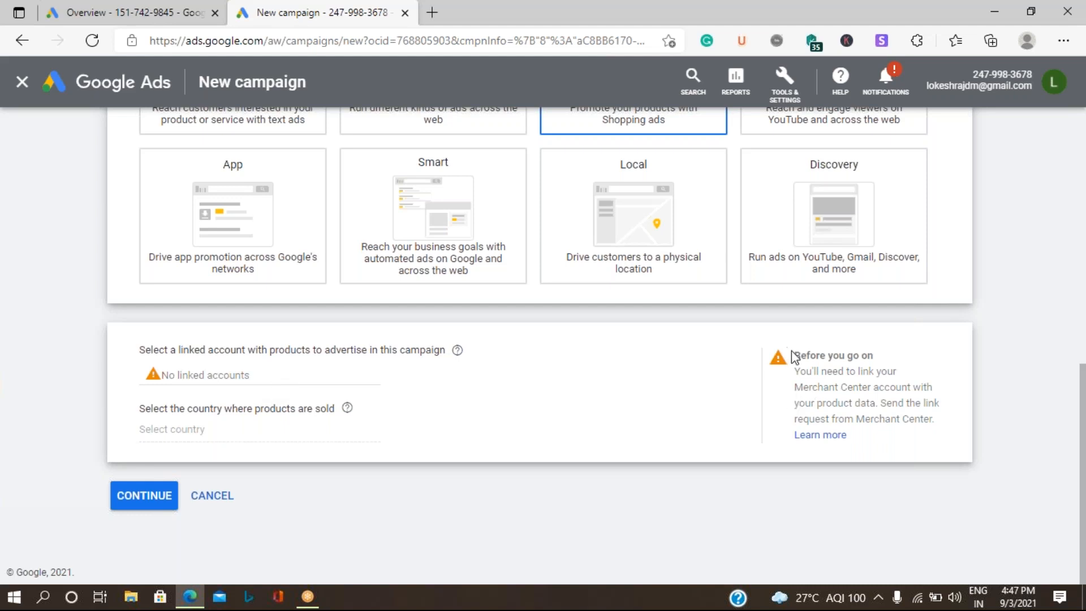
drag(813, 350, 838, 362)
drag(838, 362, 872, 388)
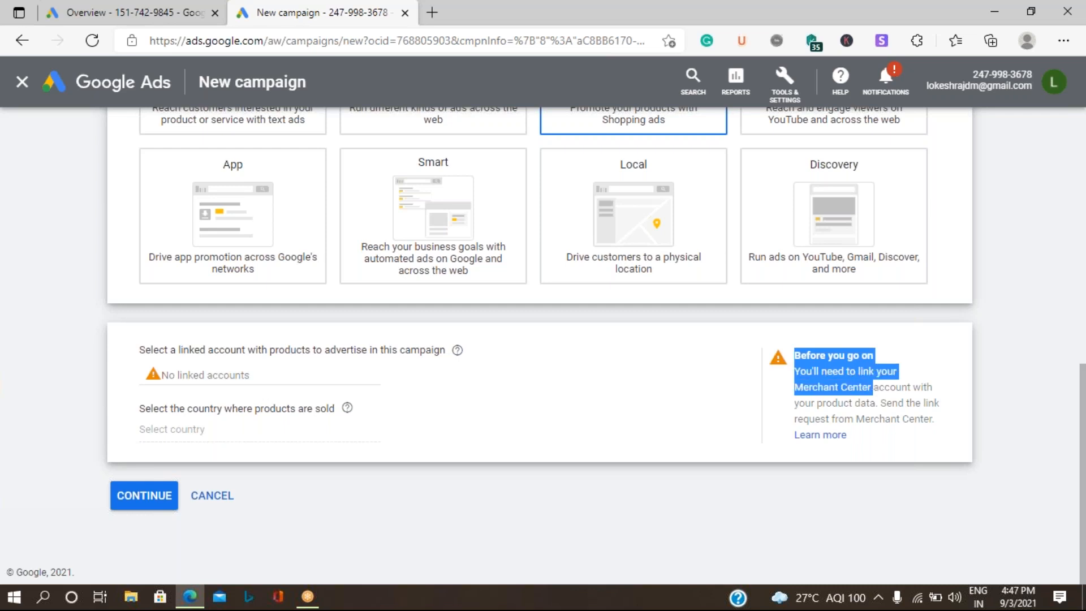
drag(872, 388, 892, 404)
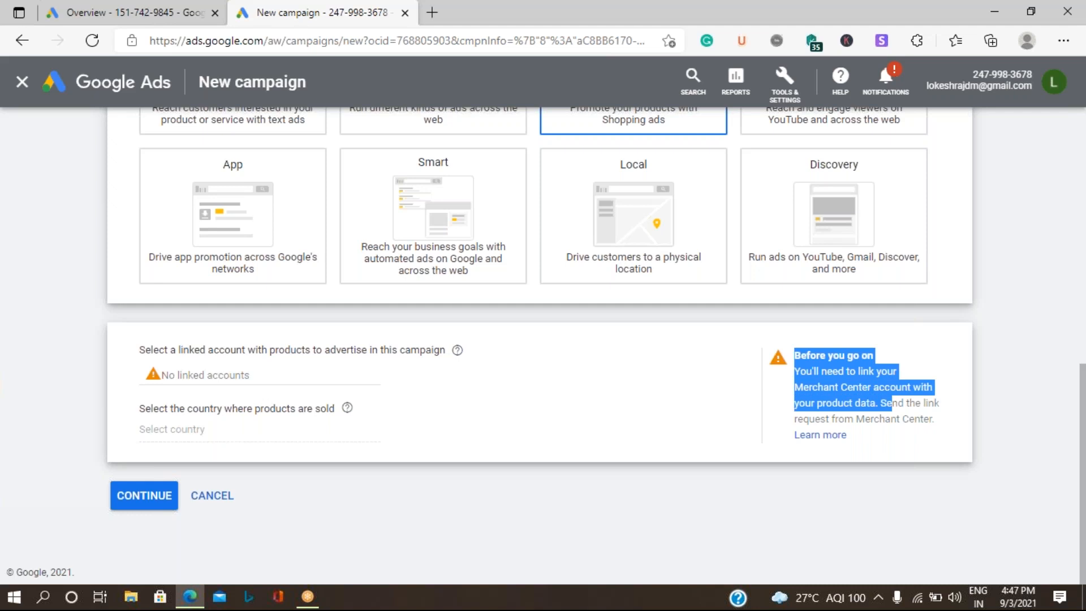
drag(892, 404, 366, 449)
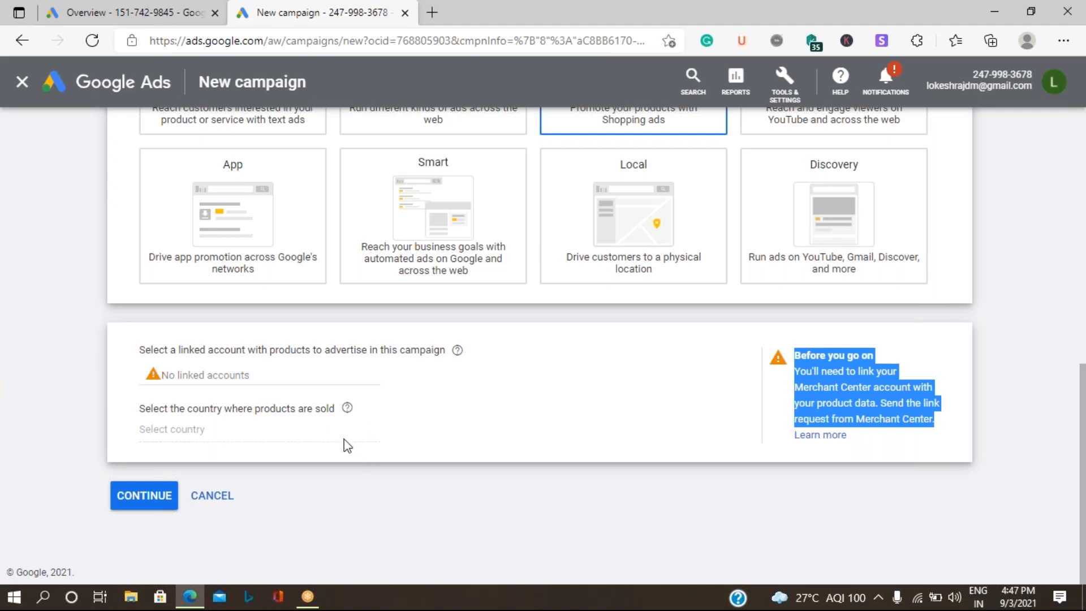
Step: Review the Shopping campaign settings, then open a new blank browser tab
scroll(348, 446, up, 3)
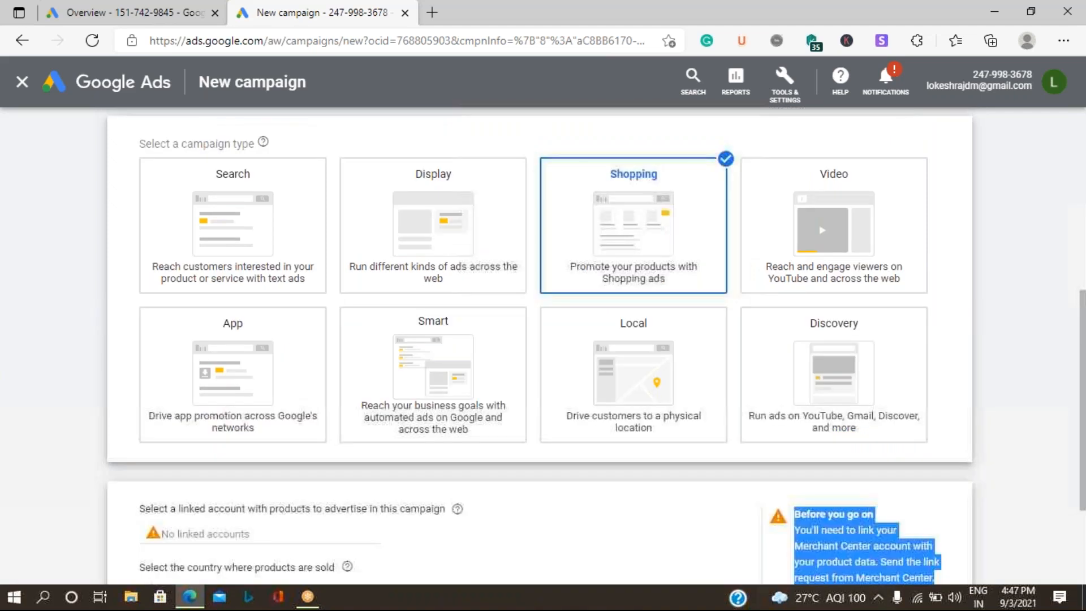
scroll(348, 446, up, 2)
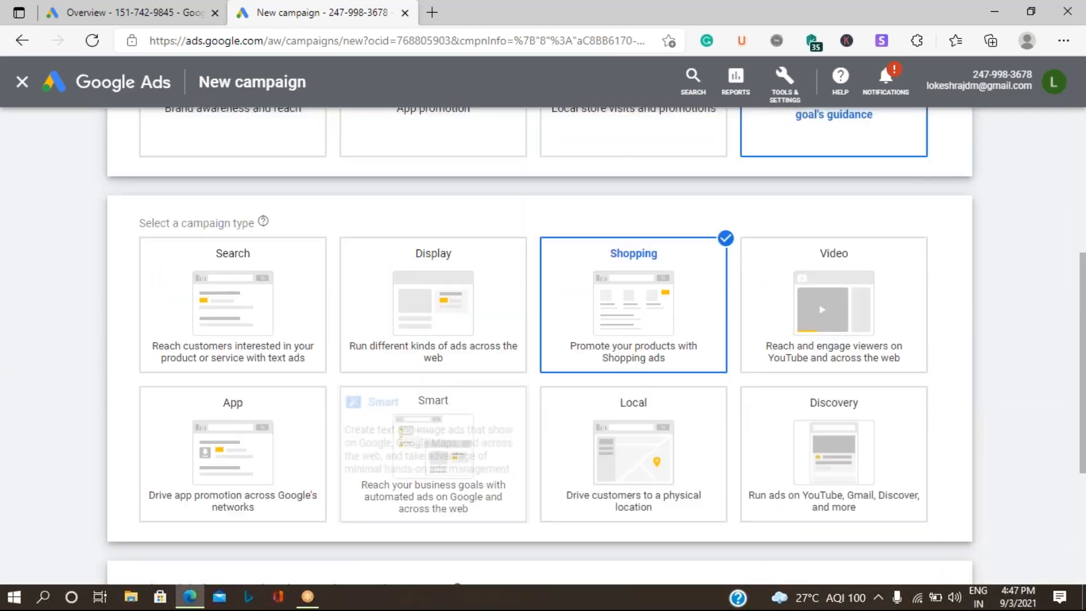
scroll(347, 445, down, 3)
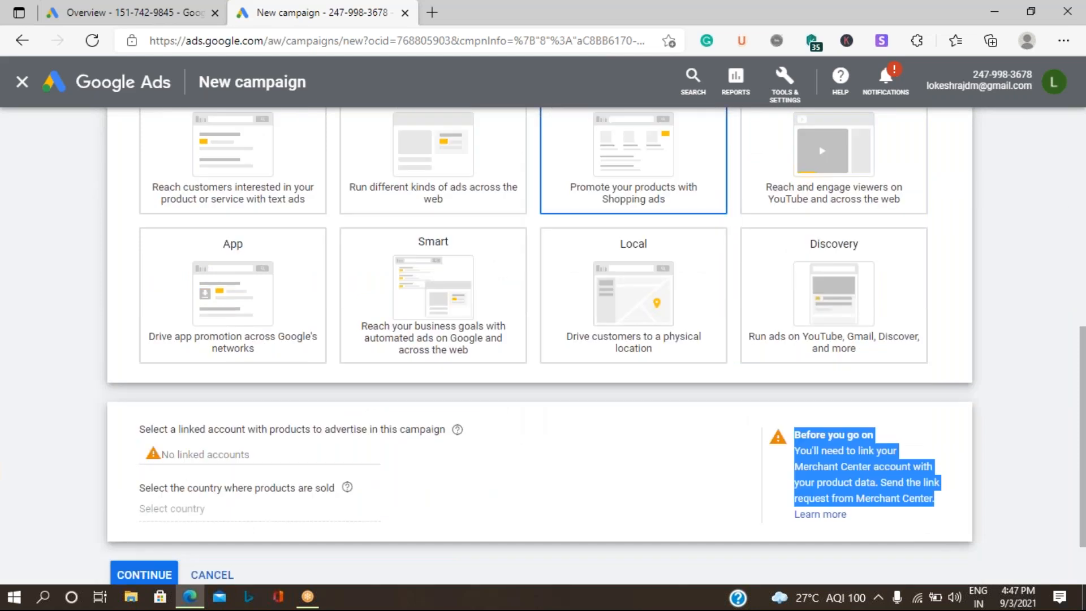
scroll(539, 345, up, 1)
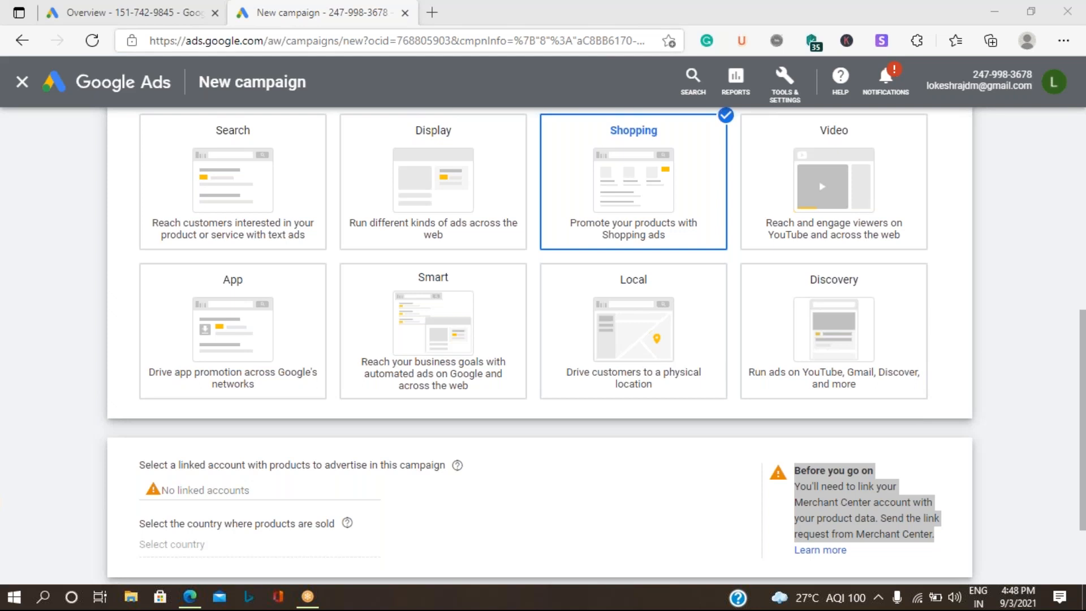
key(ctrl+t)
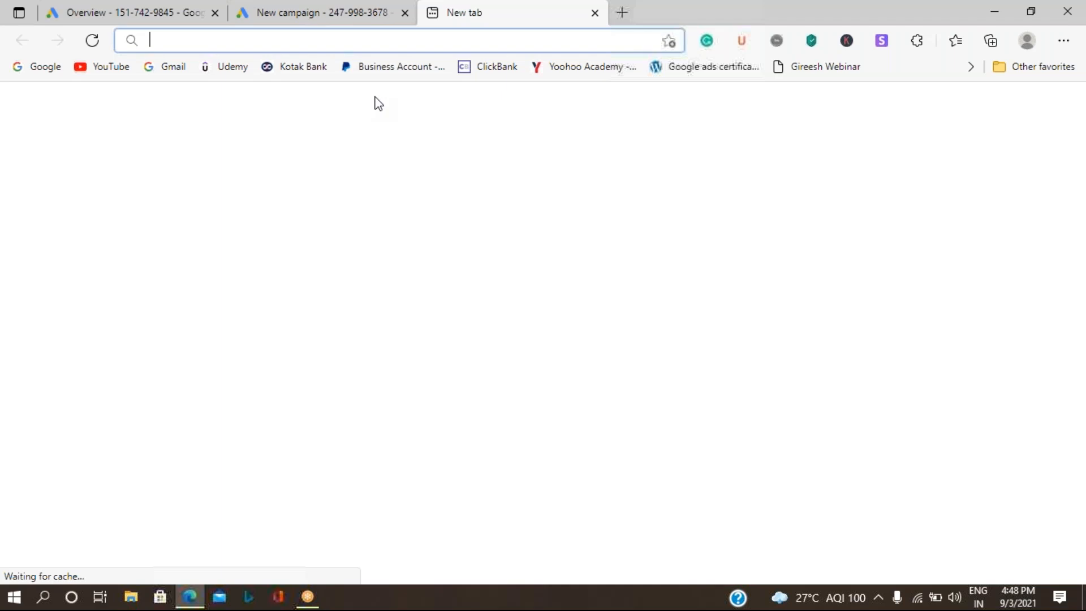
Step: Search Google for 'google merchant centre' and open the Merchant Center result
click(237, 214)
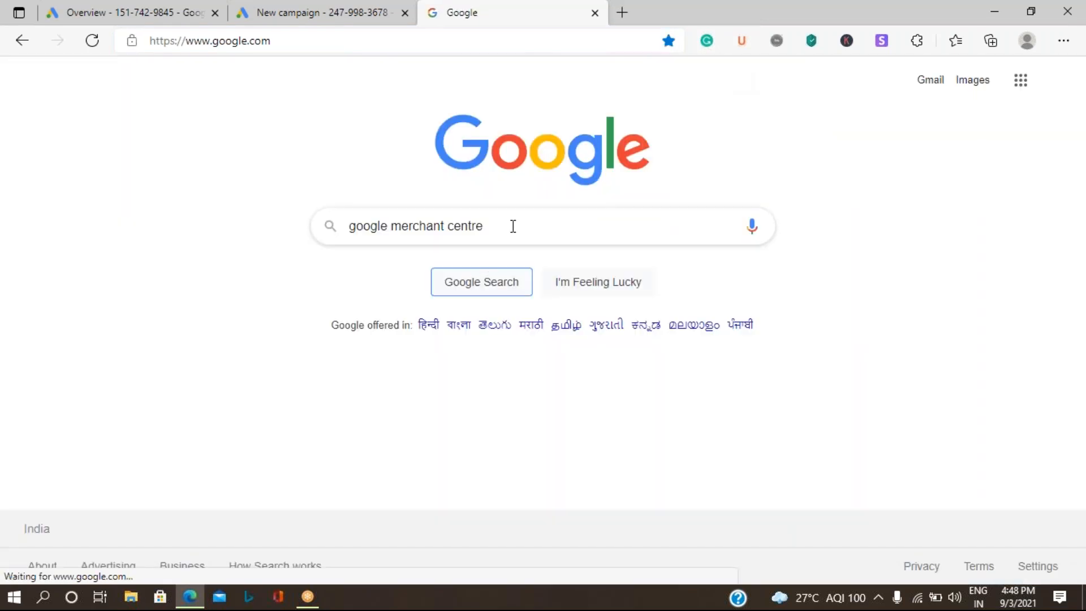
click(513, 225)
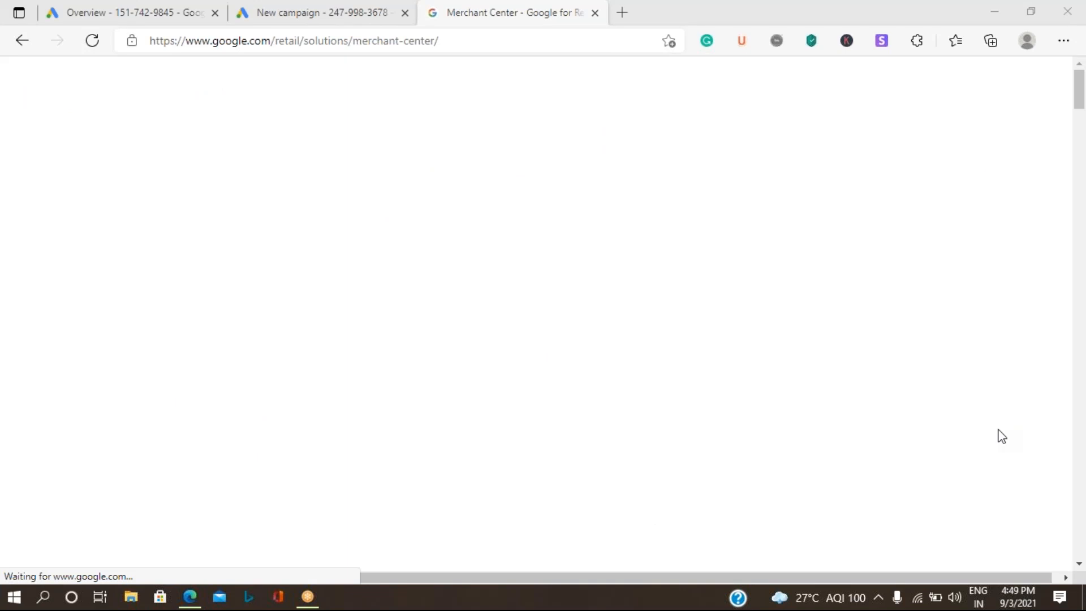
Step: Open the Google for Retail Merchant Center Get started page
click(459, 41)
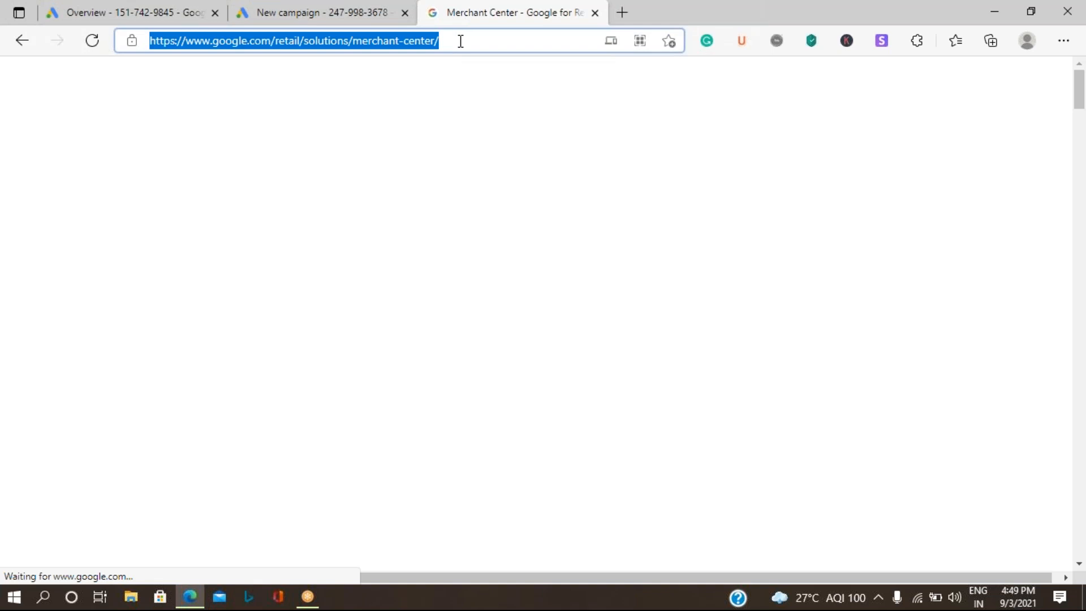
key(Return)
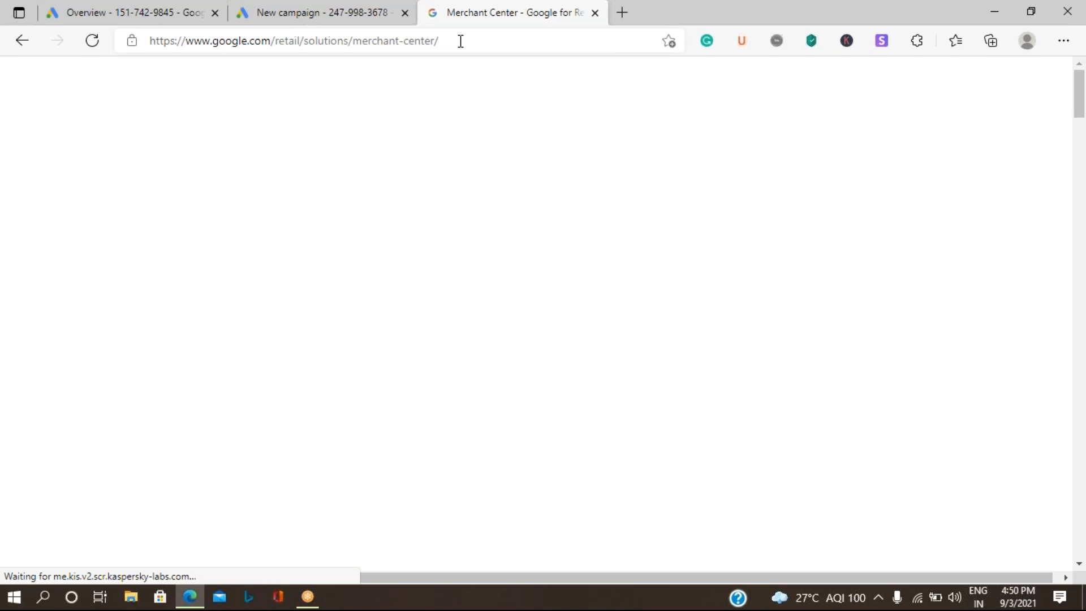
click(461, 41)
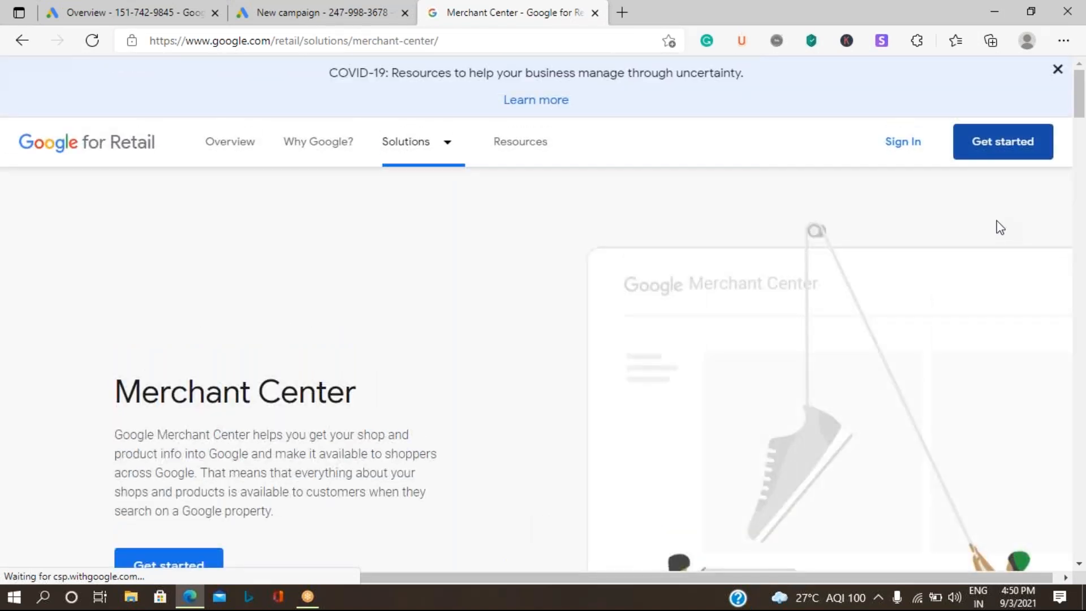
click(990, 157)
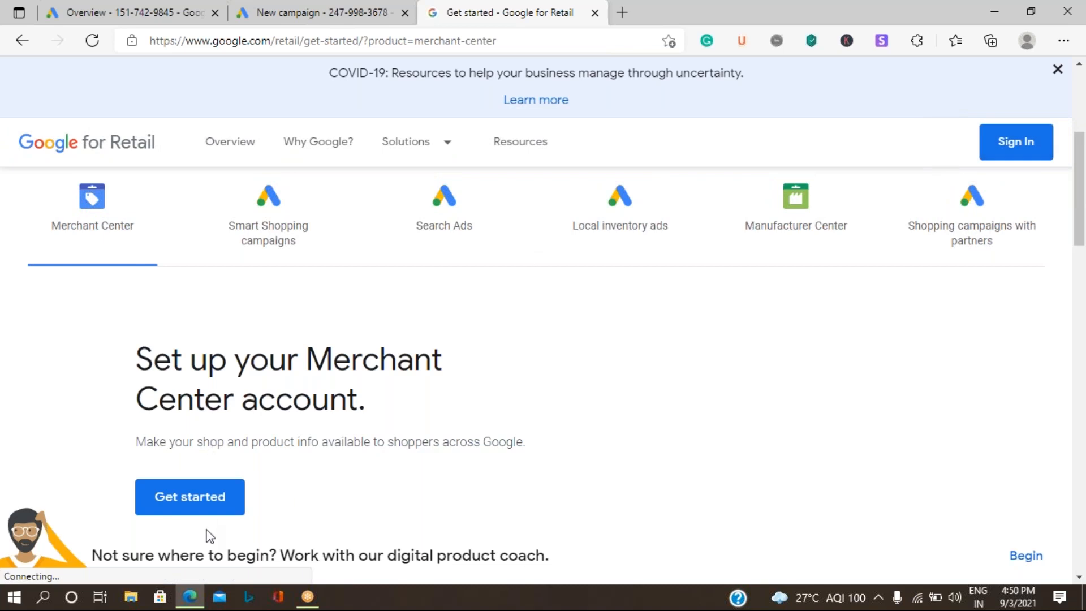
Step: Choose Get started under 'Set up your Merchant Center account' to reach the account Overview
click(205, 497)
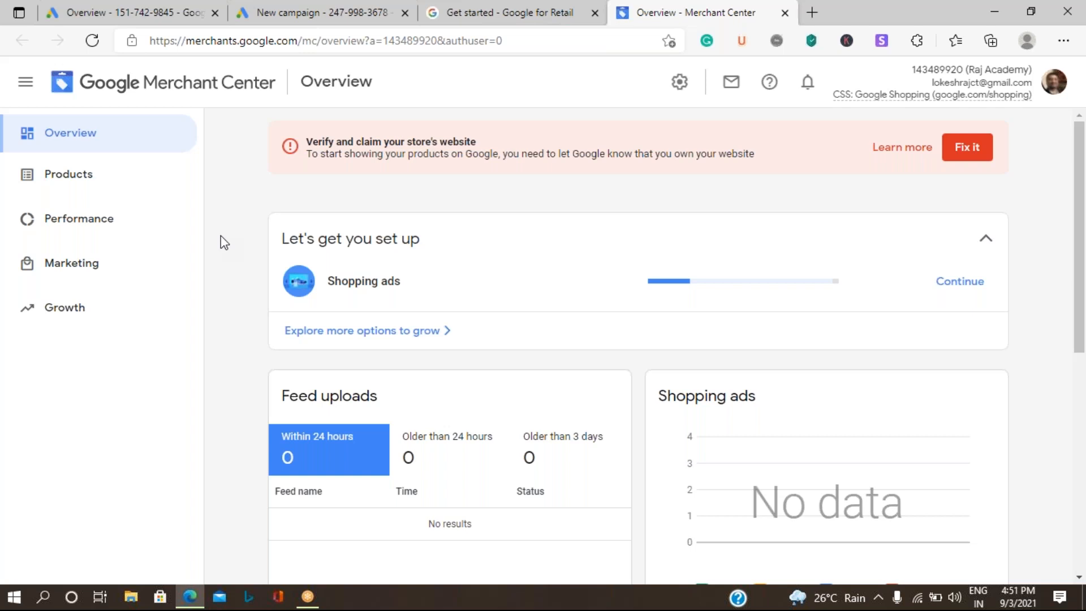
Step: Look through the Performance, Products and Overview pages, then open Growth Opportunities and Manage programs
click(99, 267)
click(85, 342)
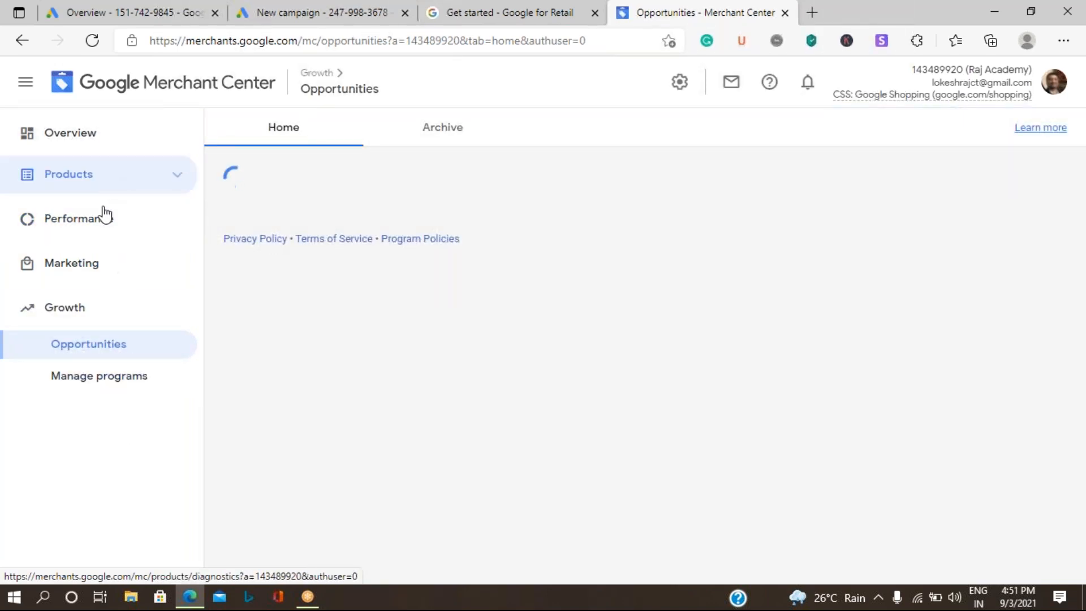
click(124, 221)
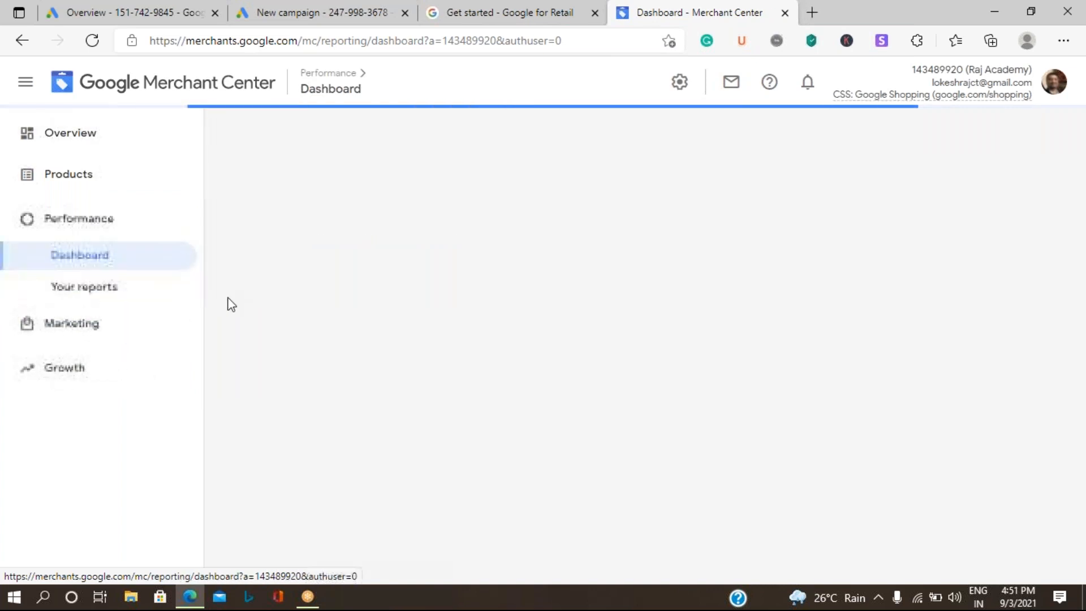
click(90, 174)
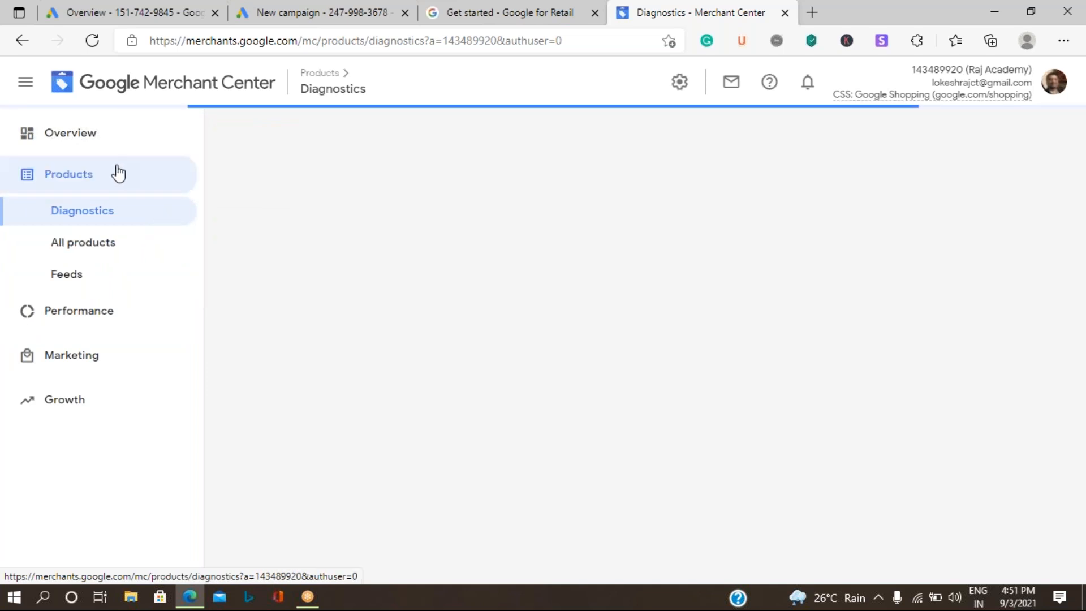
click(143, 148)
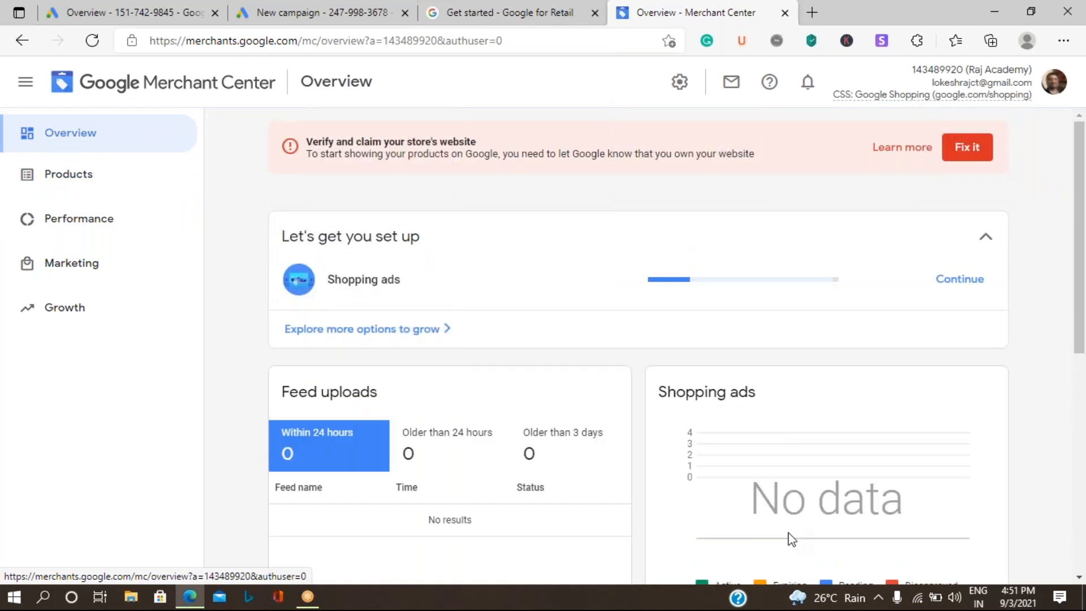
click(73, 308)
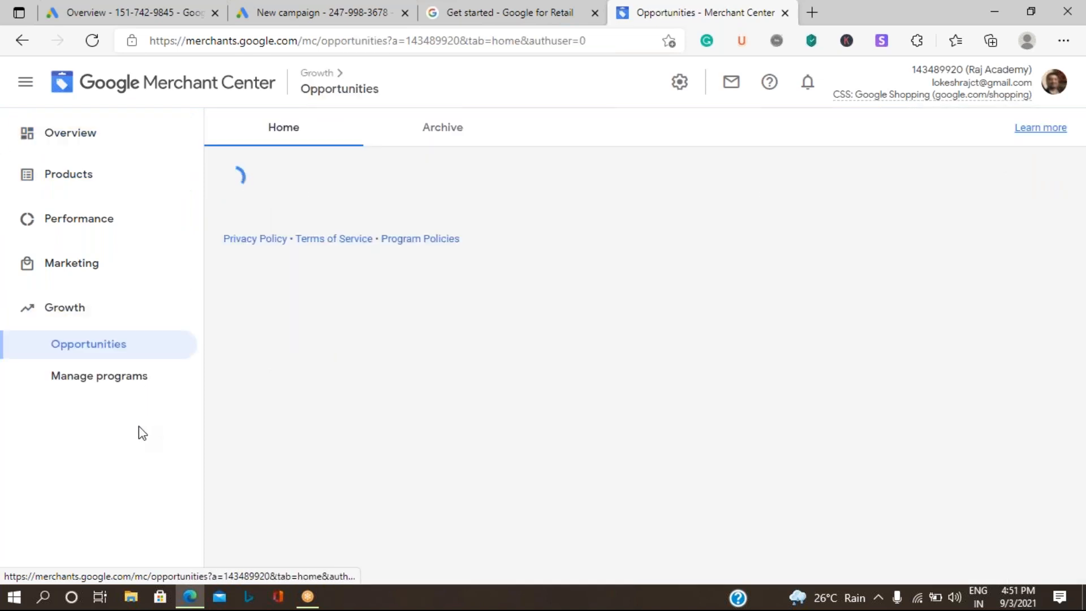
click(107, 377)
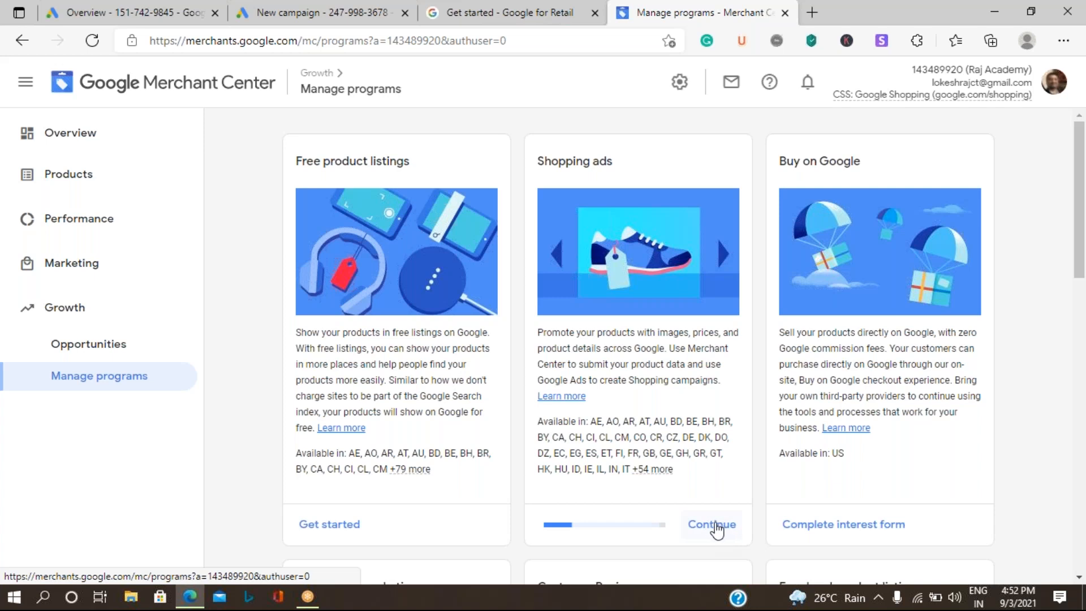
Step: Continue setup on the Shopping ads program card
click(716, 525)
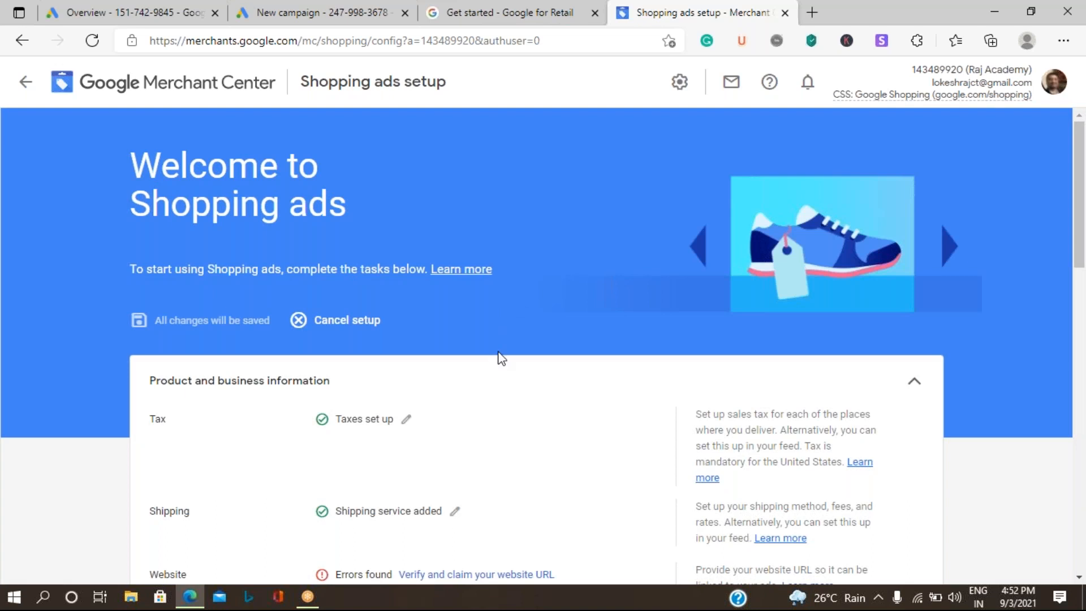
Step: Go from the Shopping ads Products row to Add product data, opening the empty All products list
scroll(499, 356, down, 4)
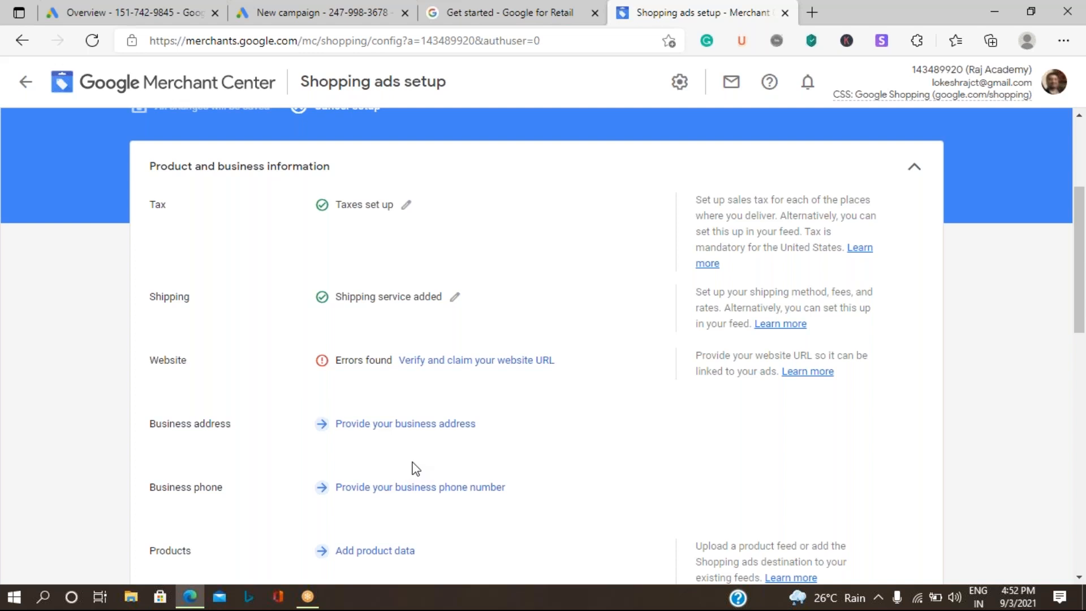
scroll(416, 470, down, 3)
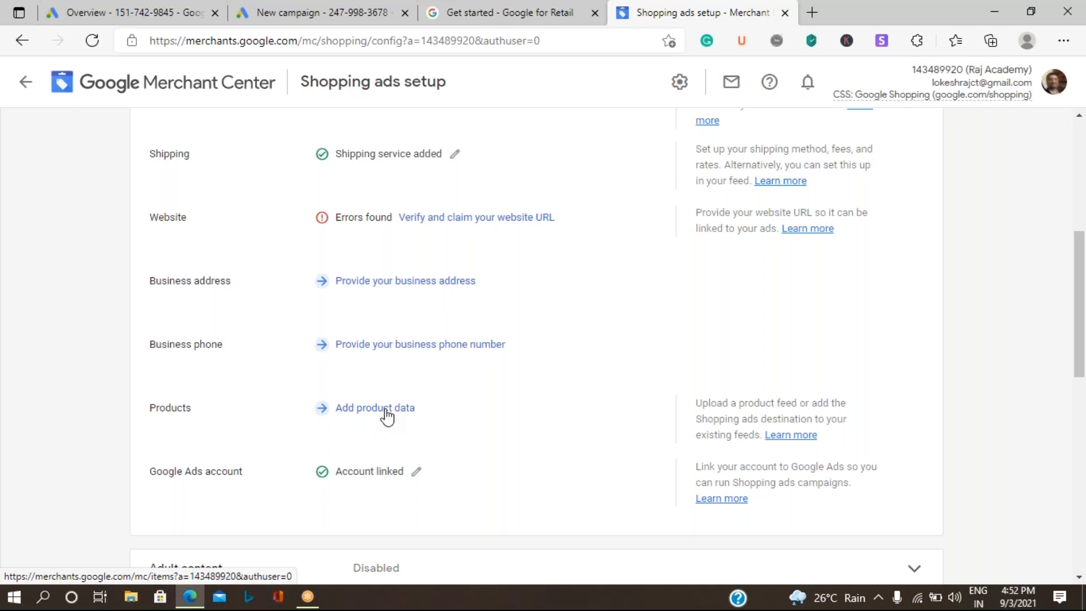
click(386, 409)
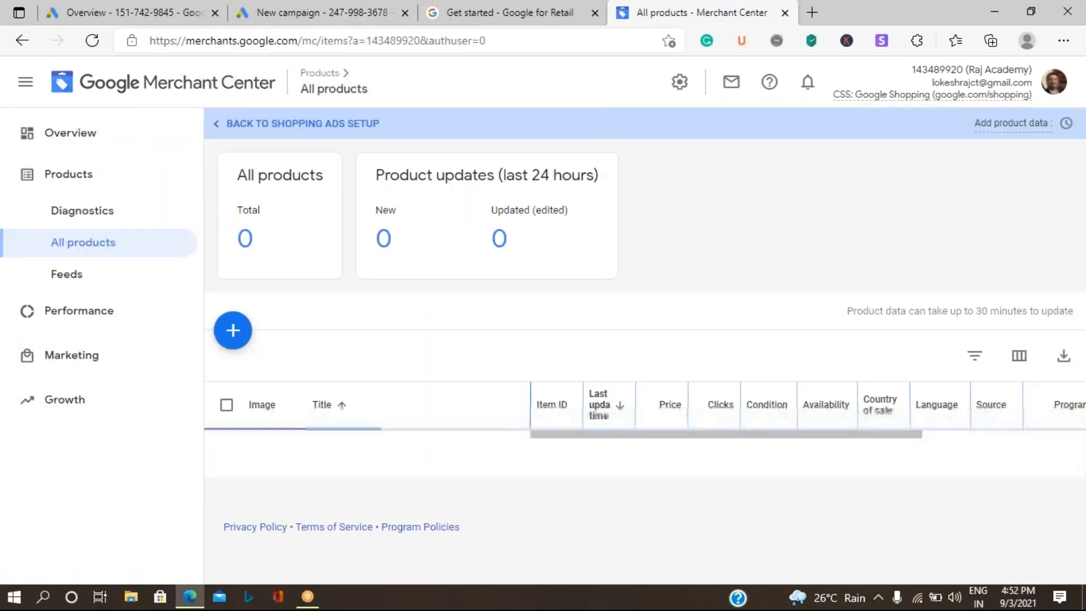
Step: Start a new product form preset to India, English and the Shopping ads destination
click(233, 341)
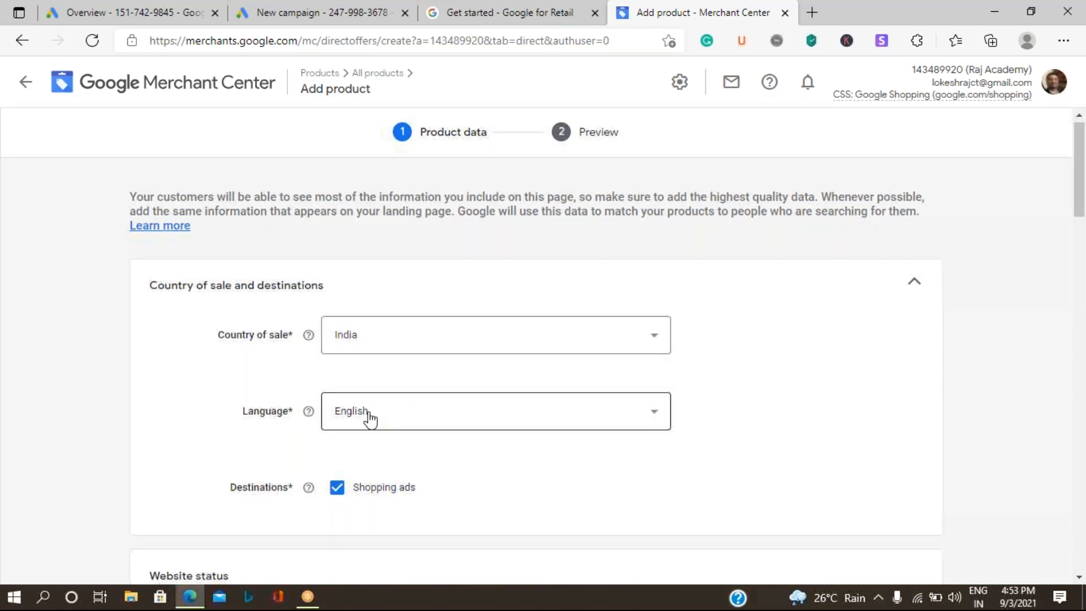
scroll(370, 417, down, 5)
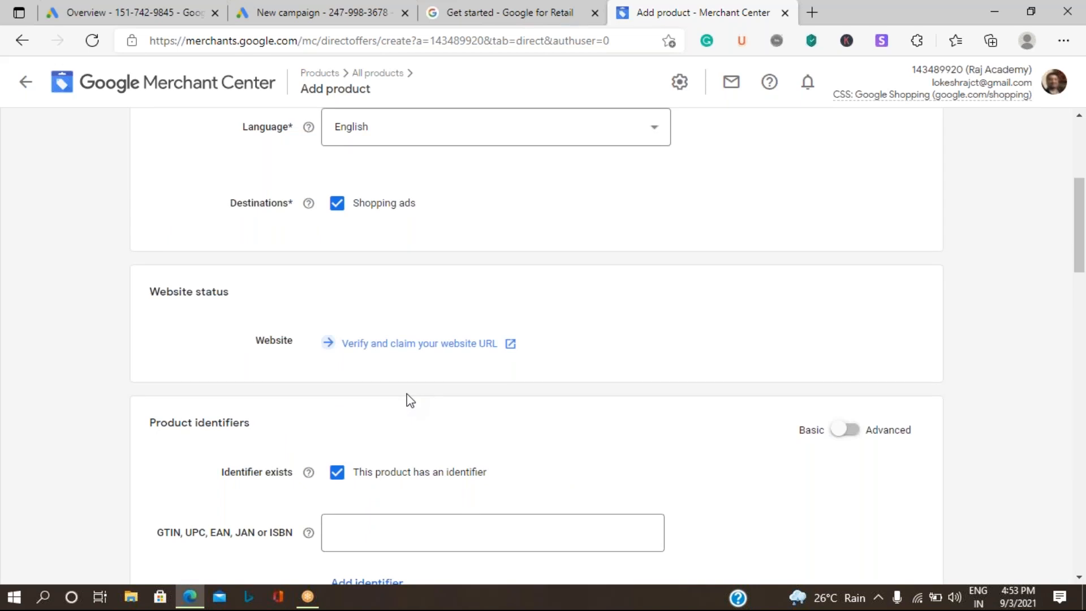
scroll(404, 396, down, 4)
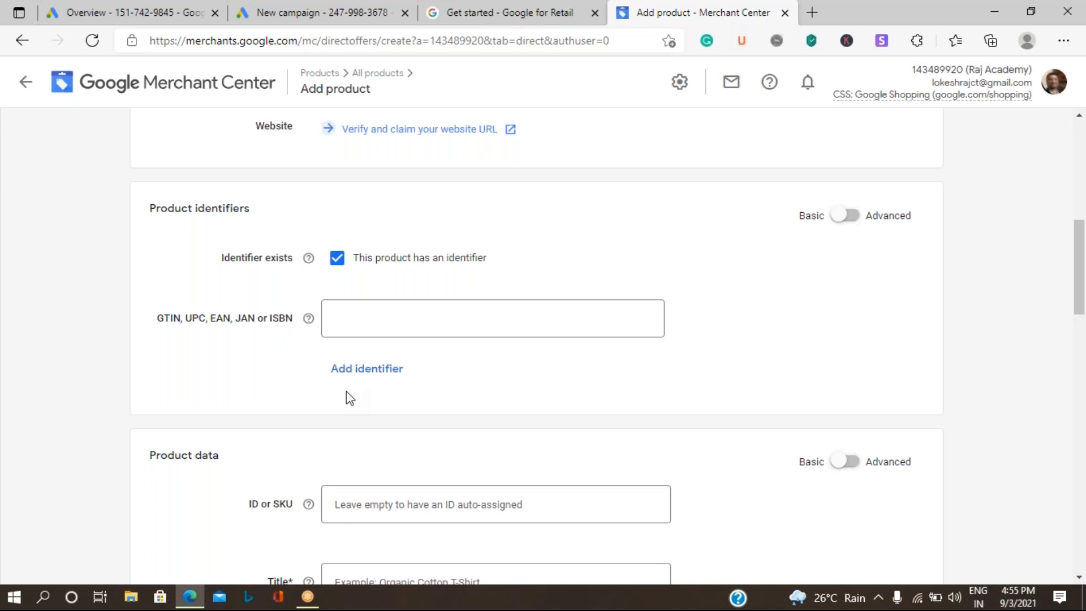
scroll(346, 391, down, 1)
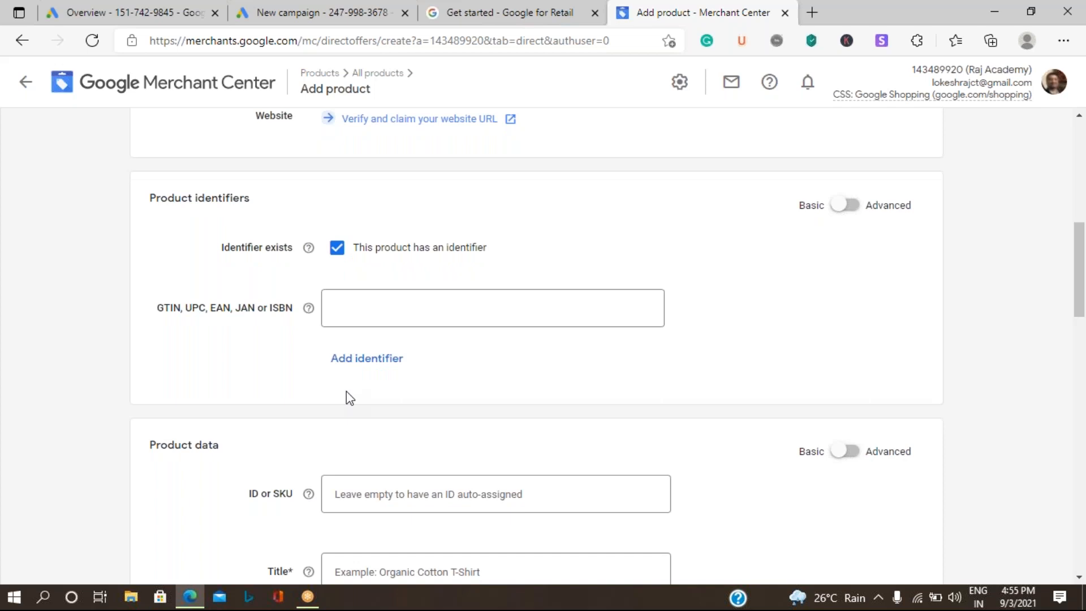
scroll(346, 392, down, 2)
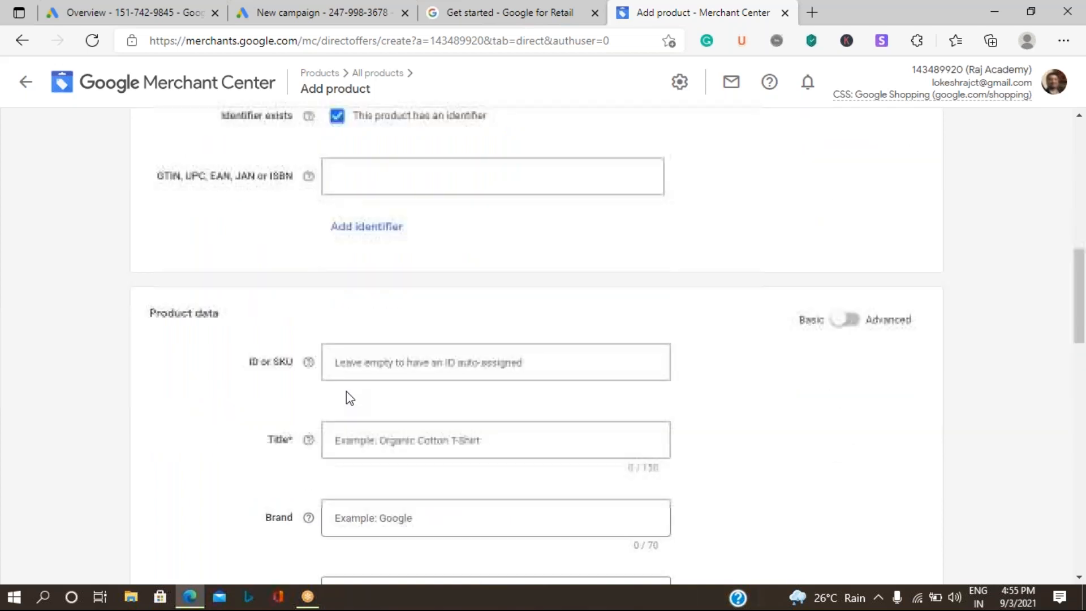
scroll(453, 316, down, 2)
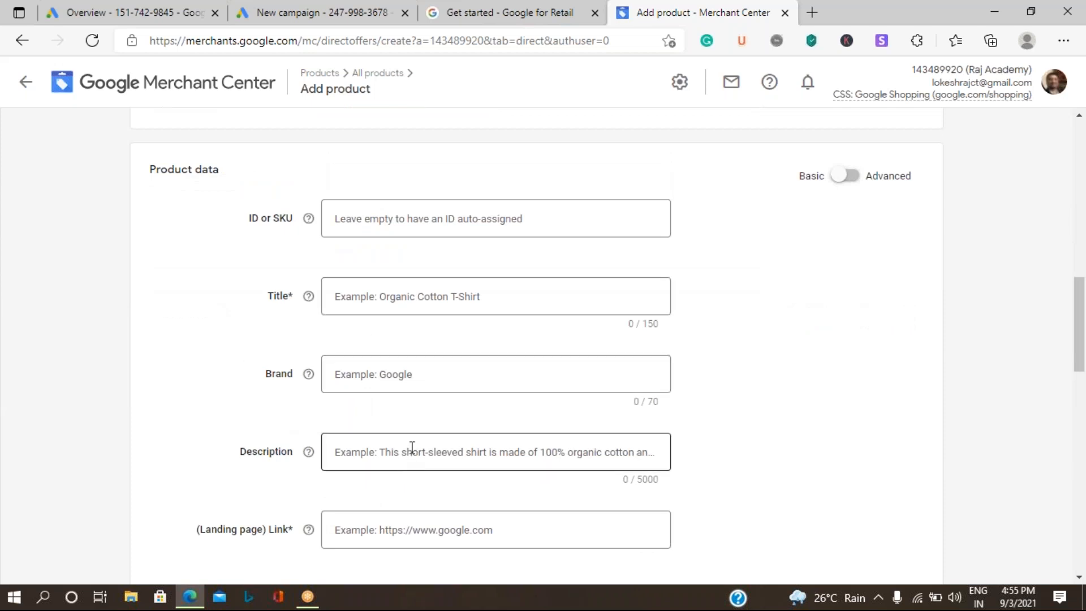
scroll(413, 449, down, 1)
scroll(413, 453, down, 1)
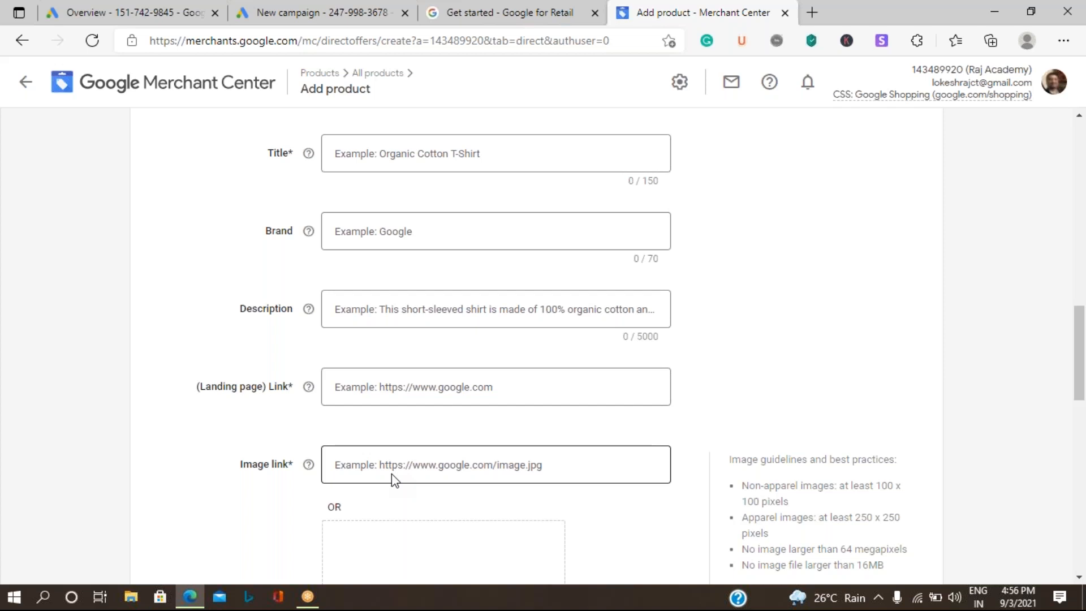
scroll(394, 480, down, 1)
scroll(392, 476, down, 2)
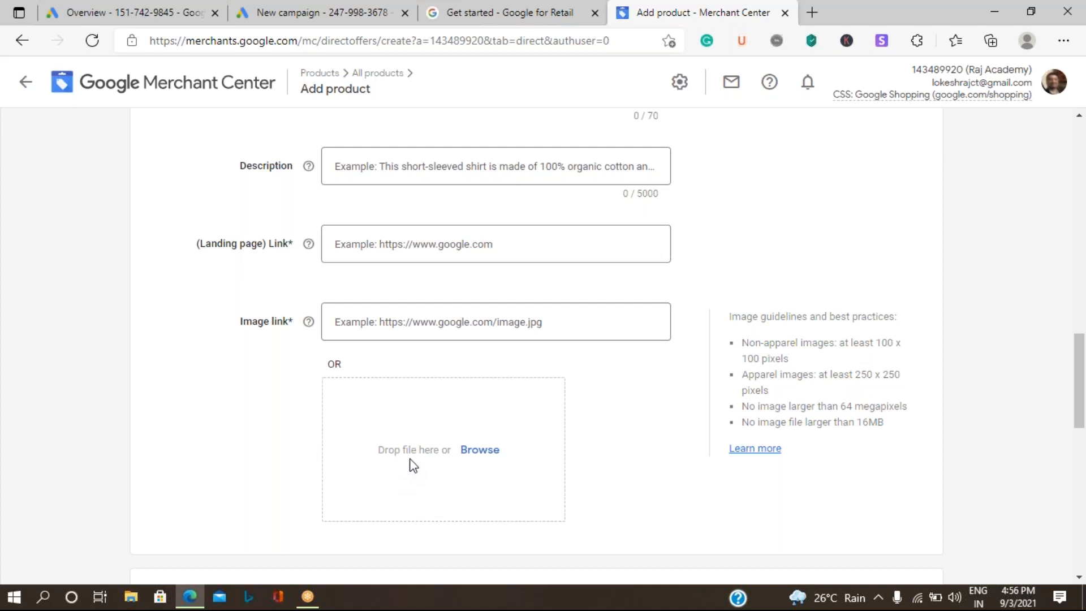
scroll(417, 451, down, 1)
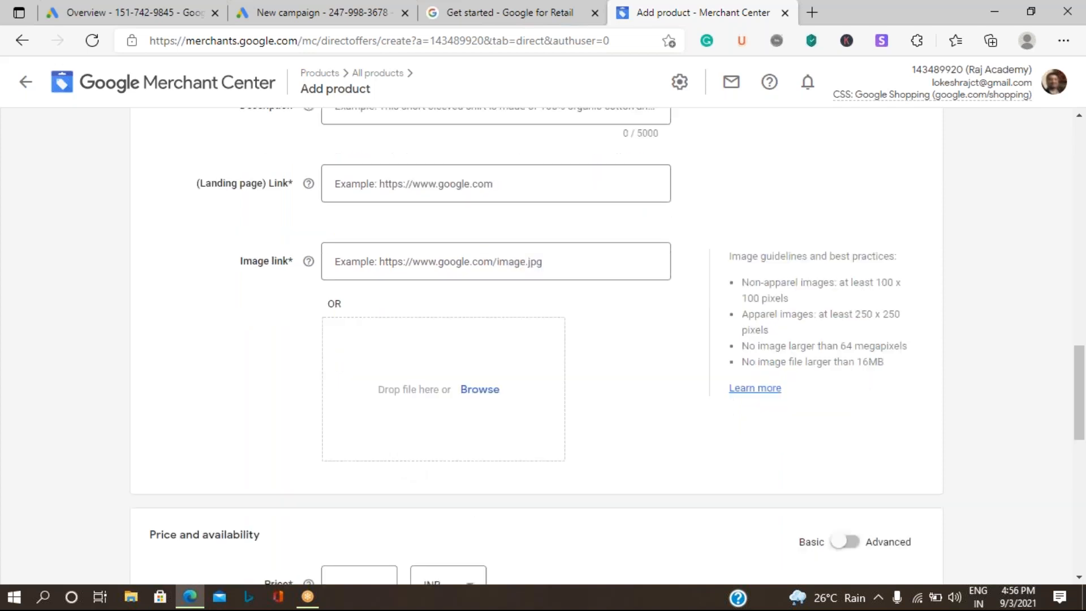
scroll(400, 426, down, 4)
click(364, 361)
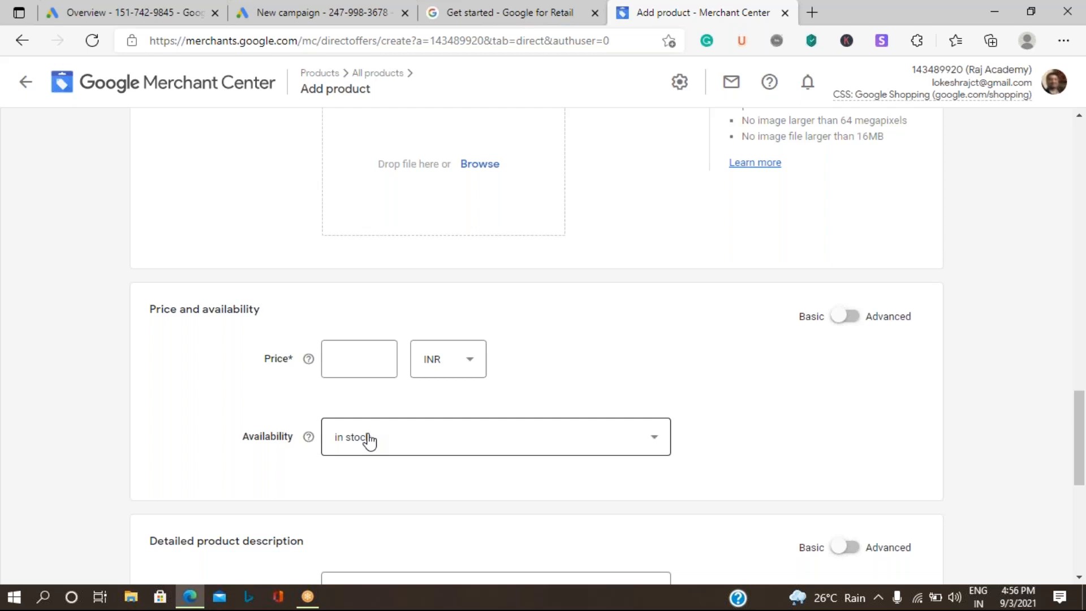
scroll(373, 445, down, 1)
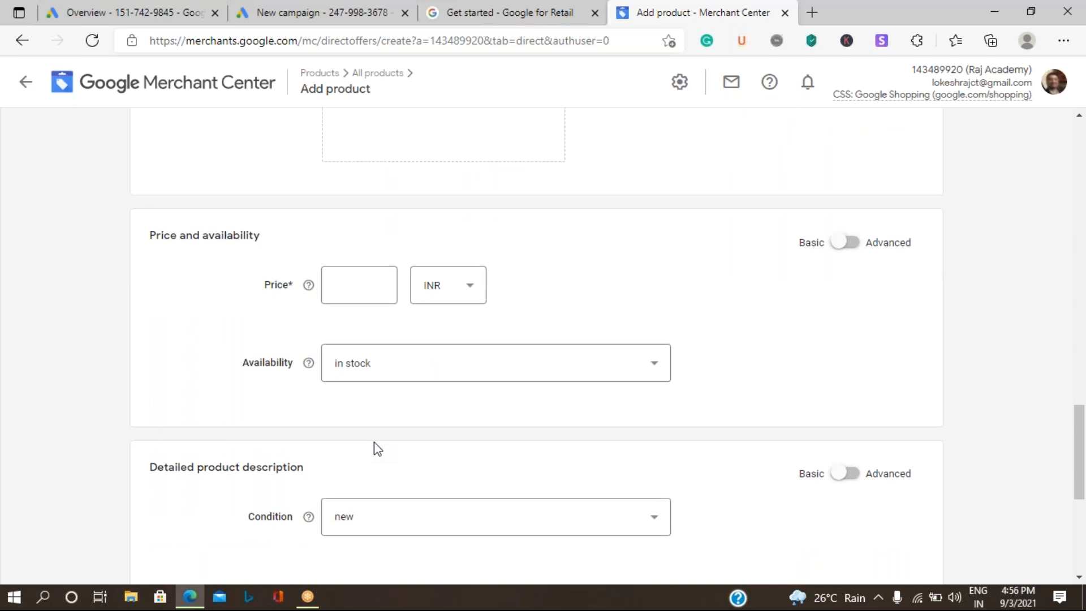
scroll(374, 444, down, 5)
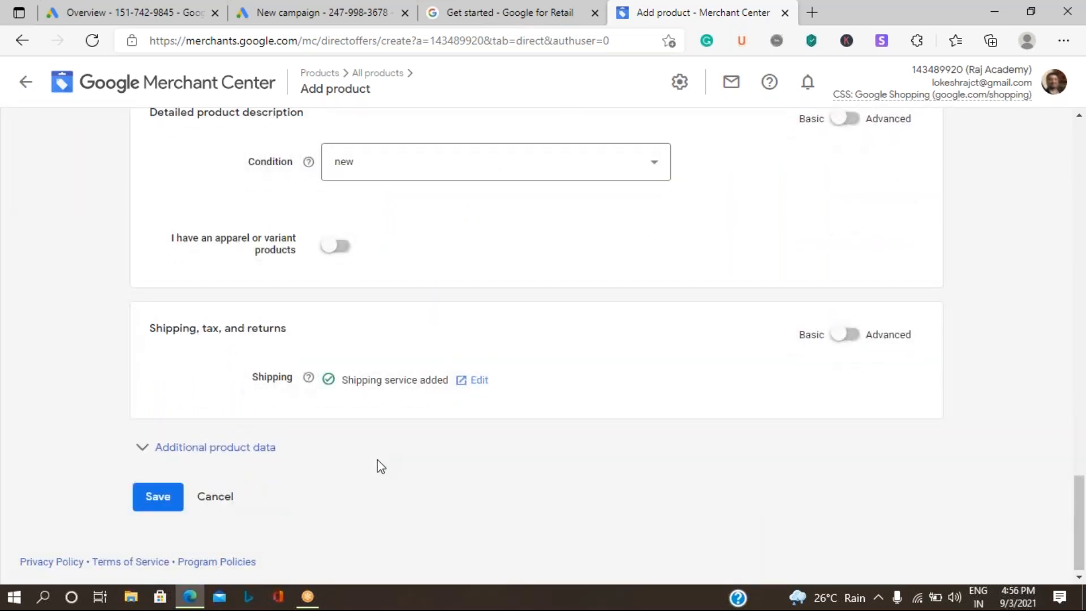
click(142, 505)
Step: Leave the Add product form, discard its unsaved changes, and return to All products
click(26, 83)
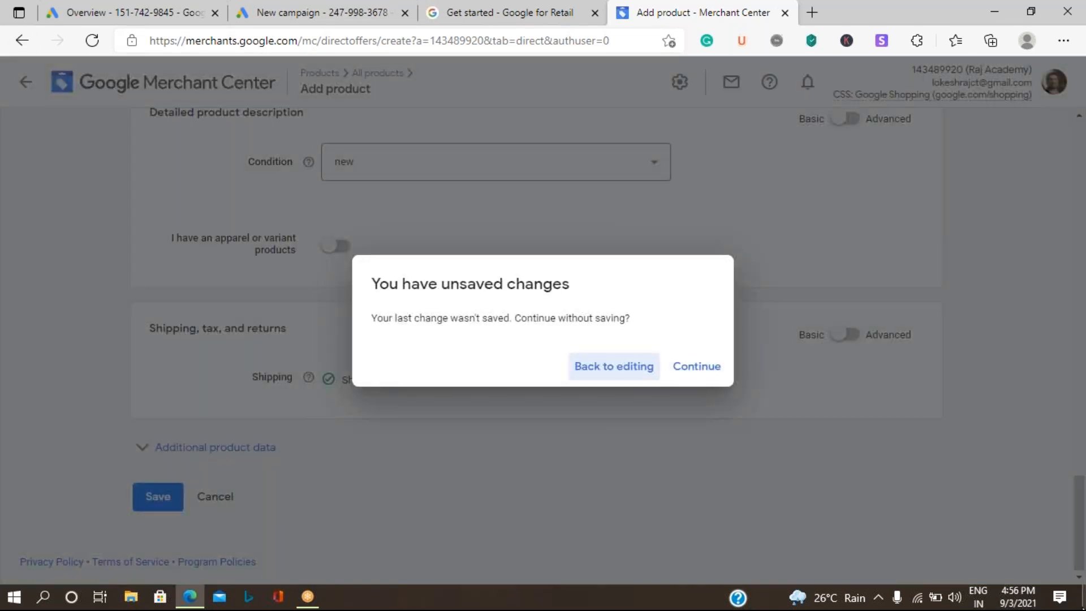
click(683, 372)
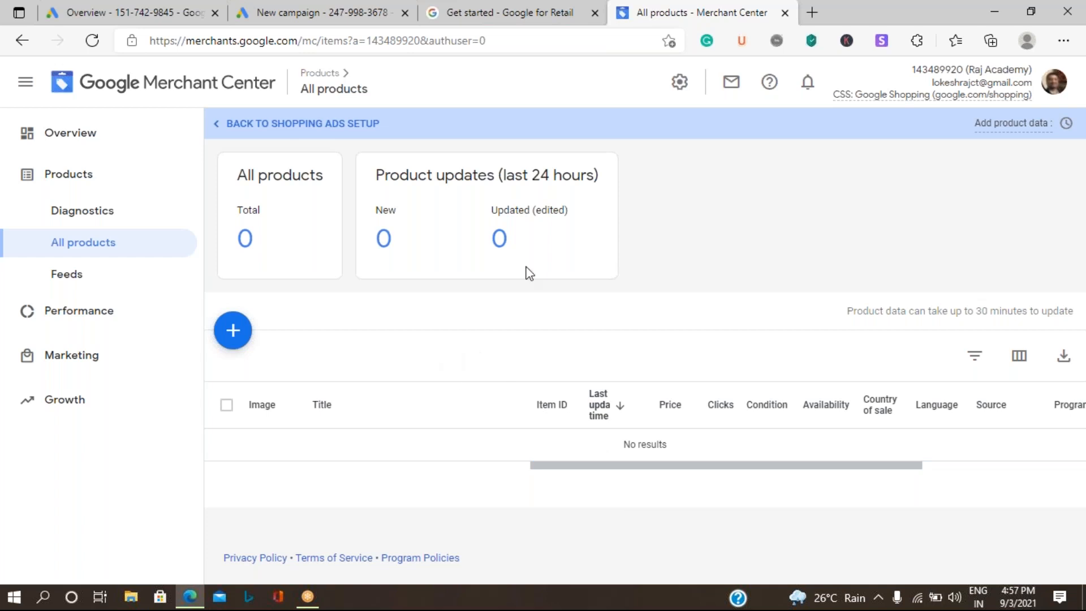
Step: Open Manage programs under Growth to see Free product listings, Shopping ads and Buy on Google
click(83, 369)
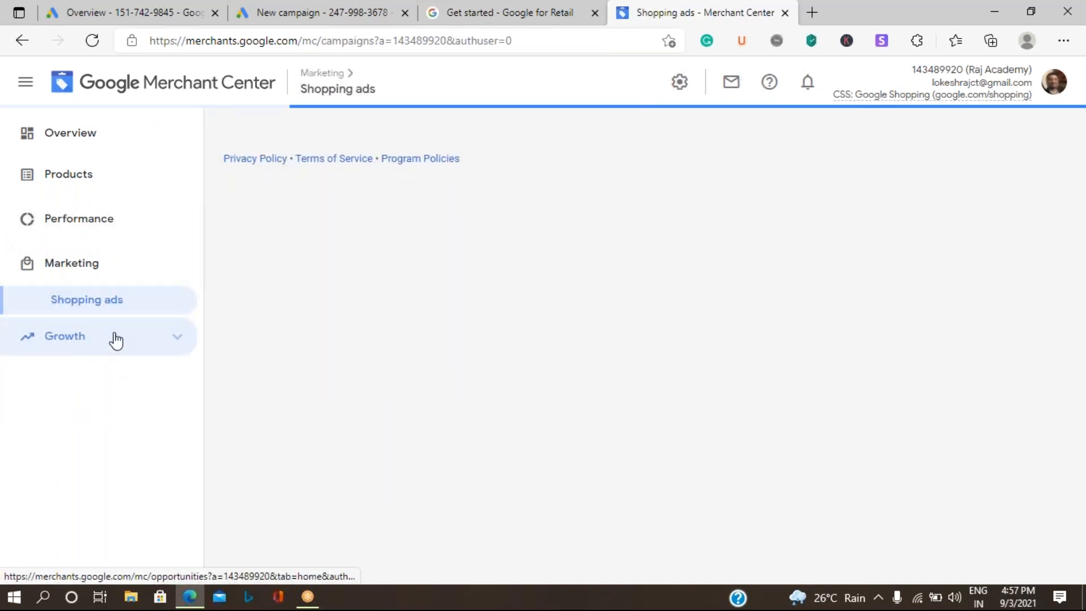
click(114, 342)
click(116, 375)
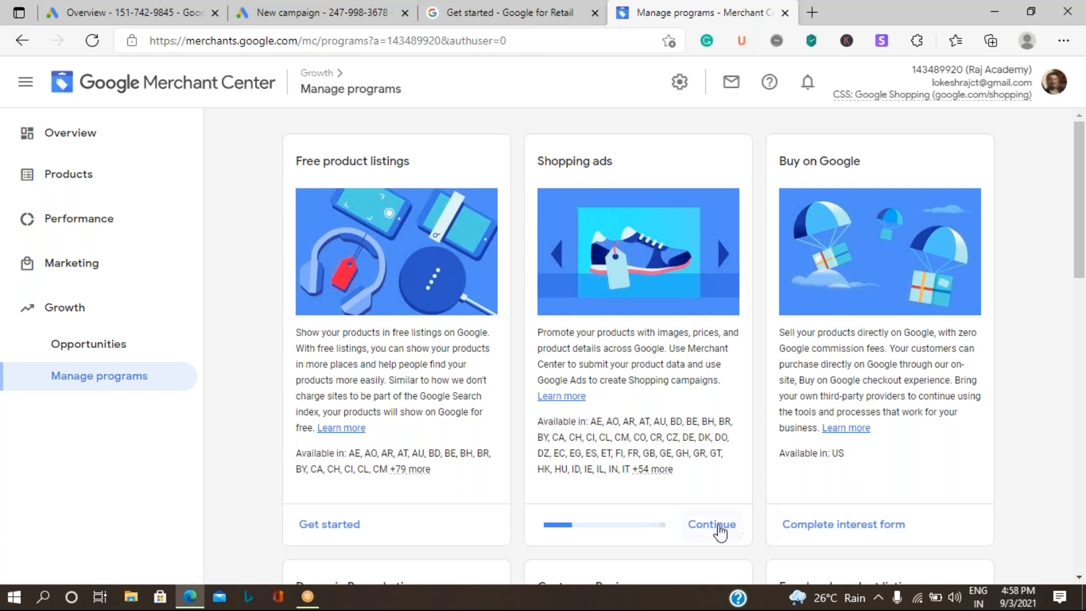
Step: Review the Shopping ads setup tasks down to the unticked policy checkbox, then return to programs
click(710, 525)
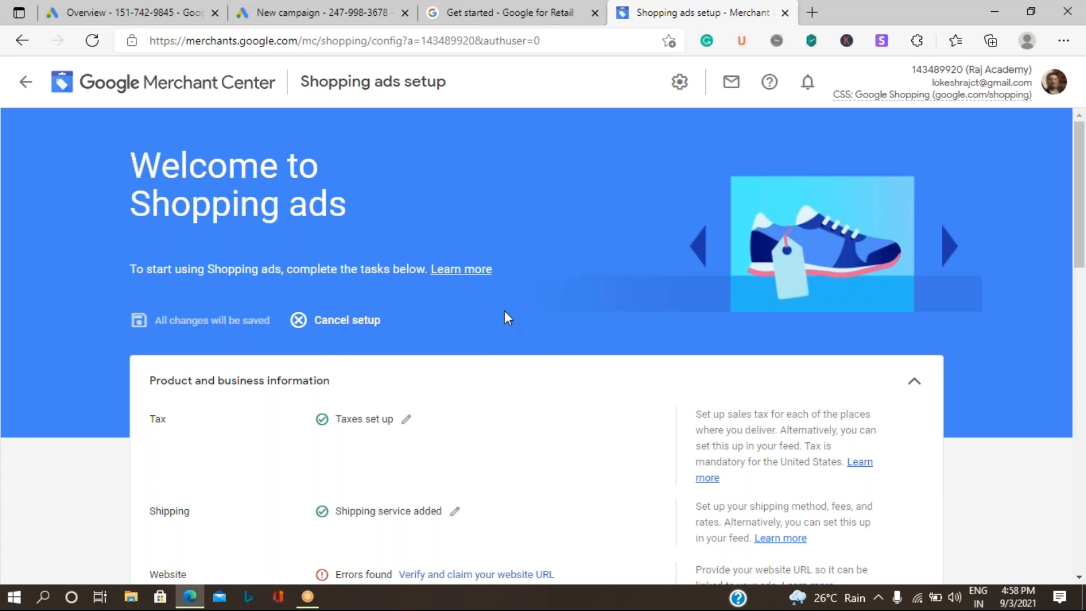
scroll(505, 312, down, 8)
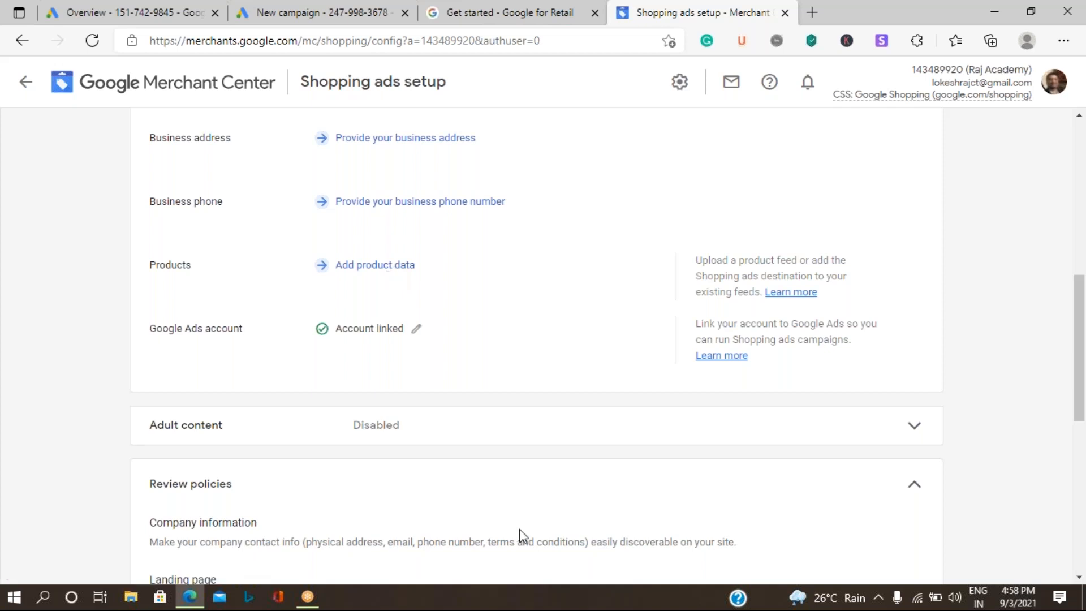
scroll(310, 481, down, 1)
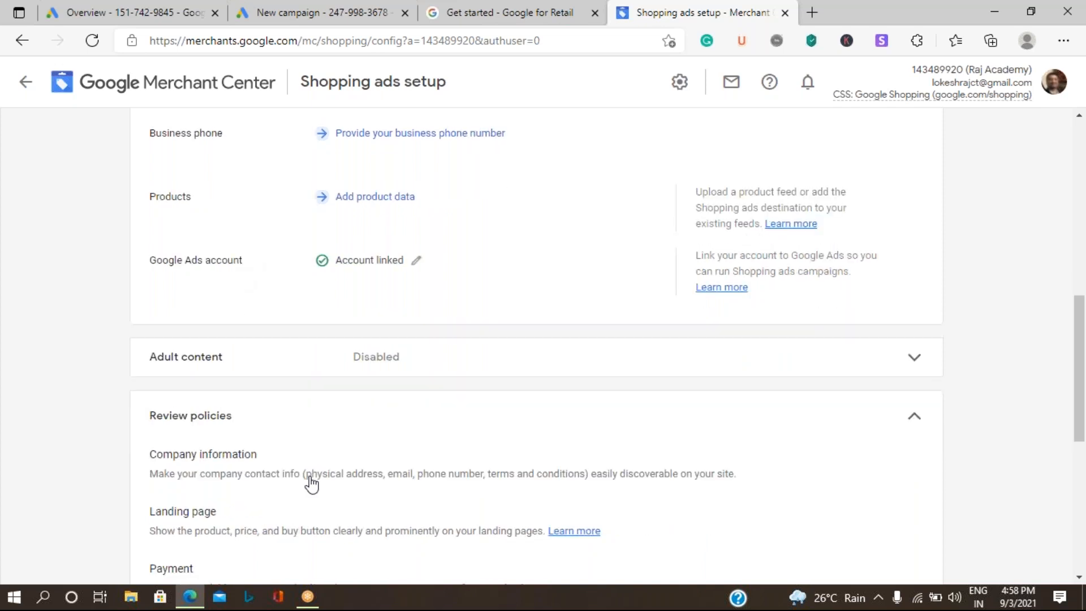
scroll(311, 484, down, 5)
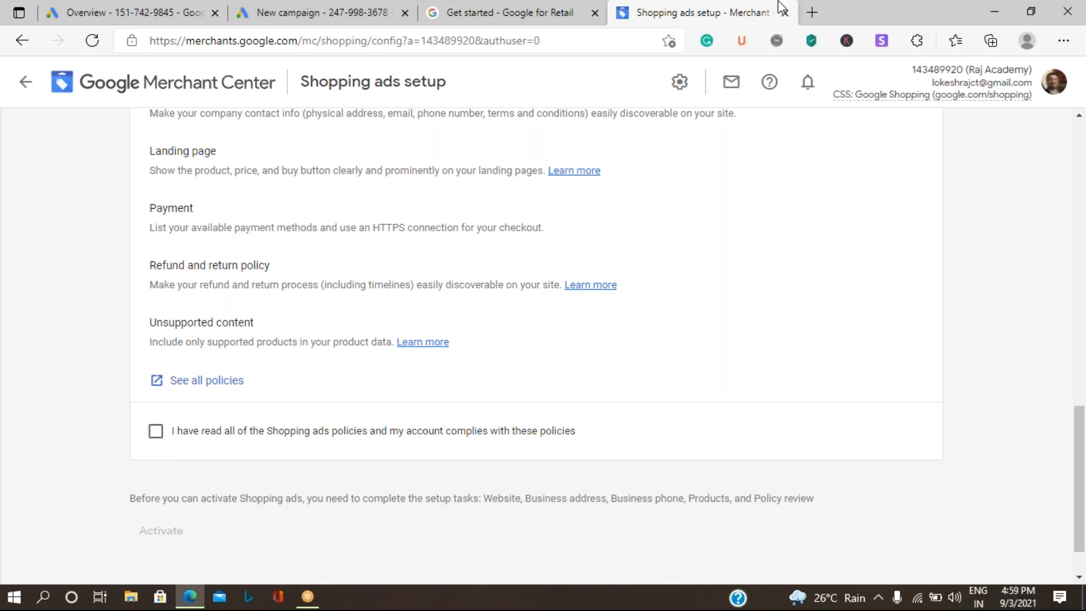
click(26, 82)
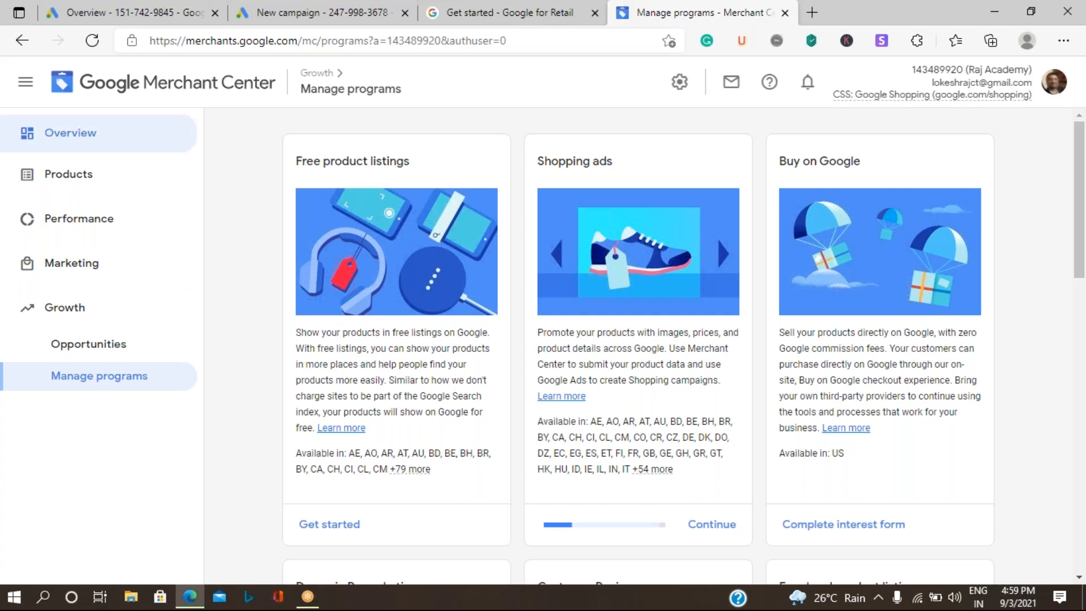
Step: Open the account Overview to check feed uploads and the website verification warning
click(83, 145)
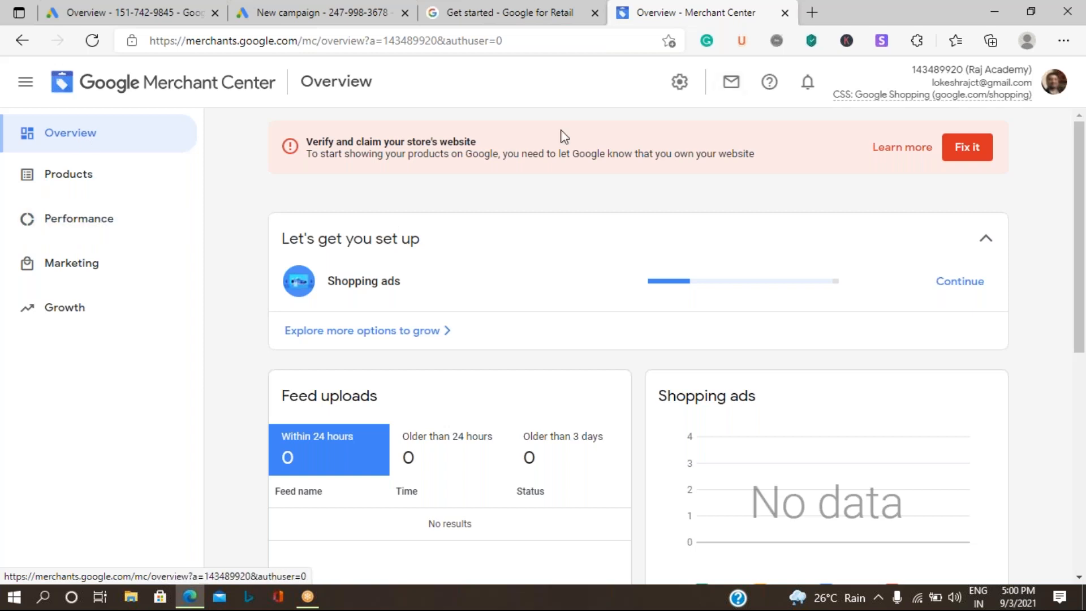
Step: Open Linked accounts from Settings to see which Google Ads accounts are linked
click(680, 81)
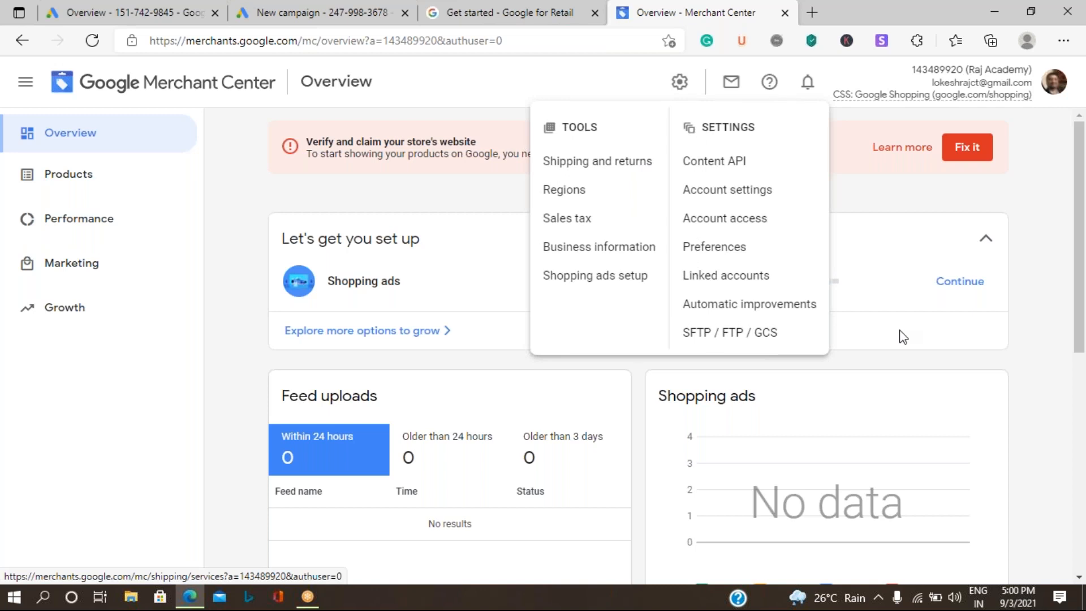
click(734, 276)
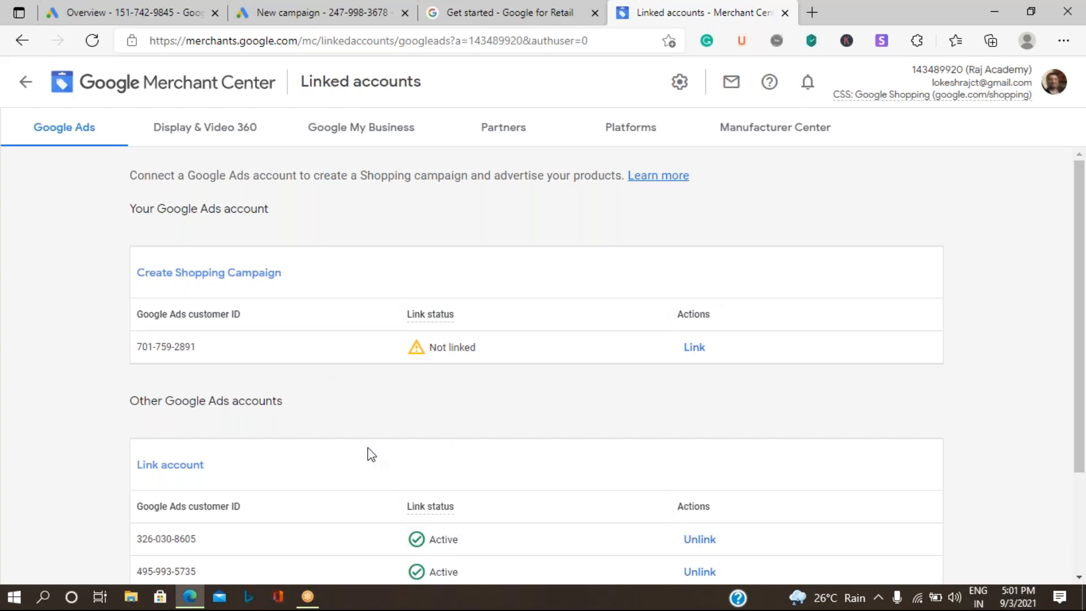
Step: Check the Linked accounts list, then return to the Google Ads New campaign tab
scroll(390, 436, down, 3)
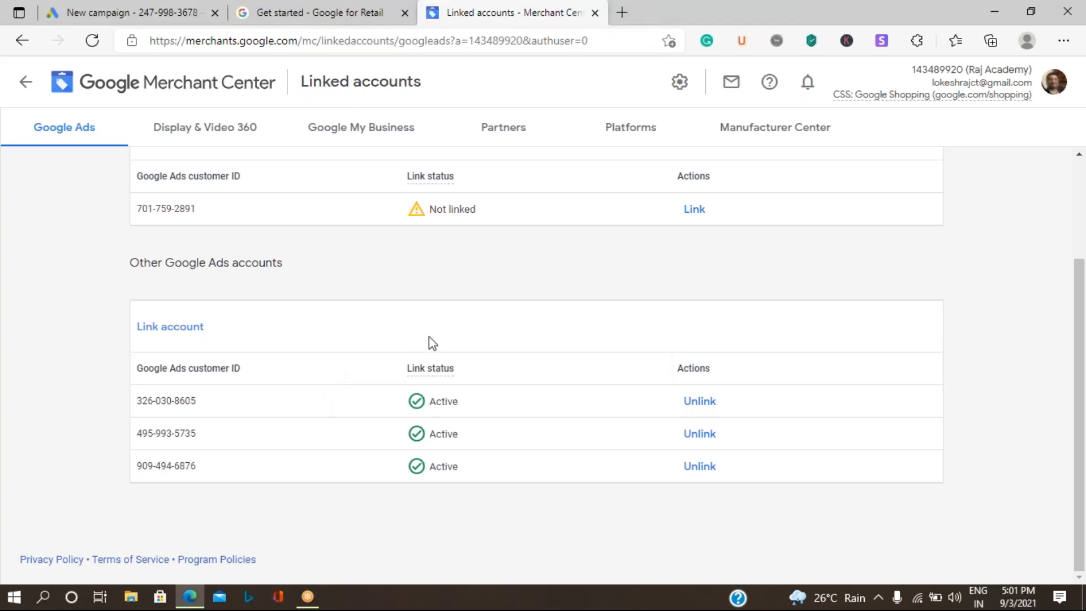
click(175, 16)
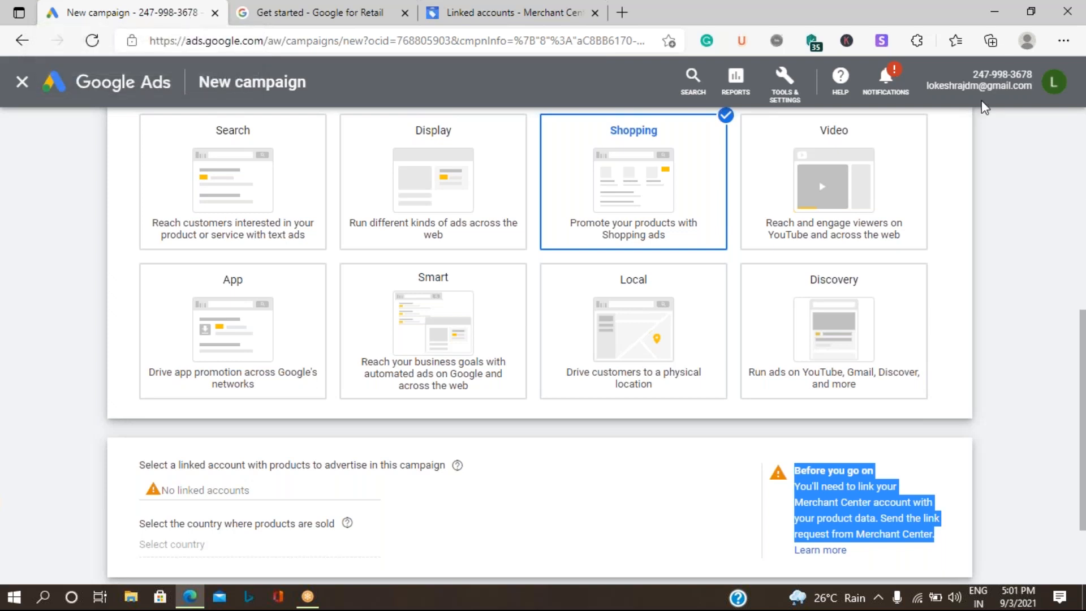
Step: Select the Google Ads account number, then go back to the top of Merchant Center's Linked accounts page
click(980, 75)
triple_click(981, 74)
key(ctrl+c)
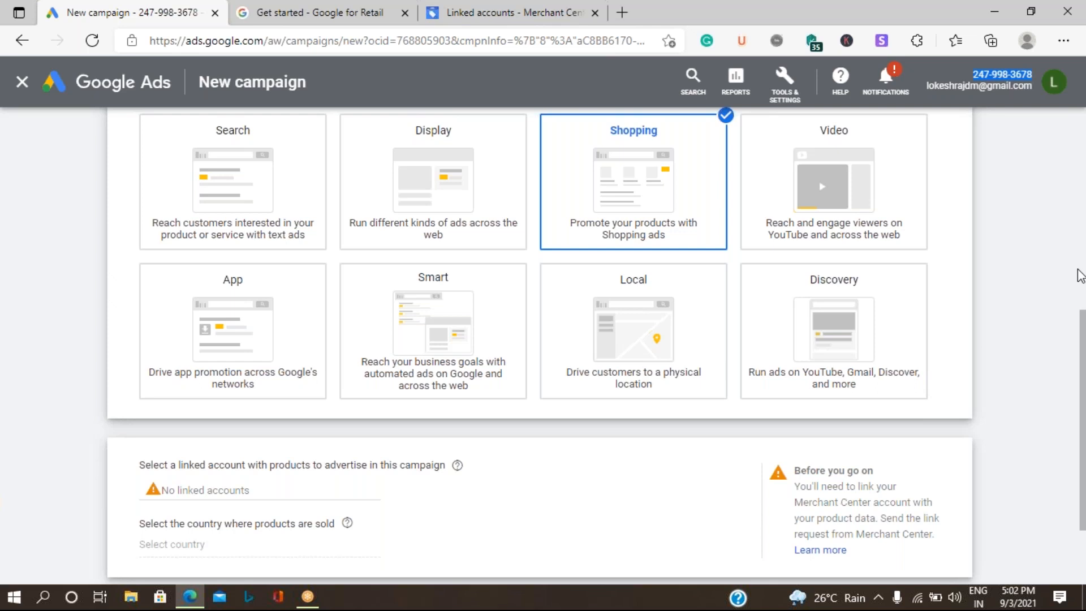
click(300, 15)
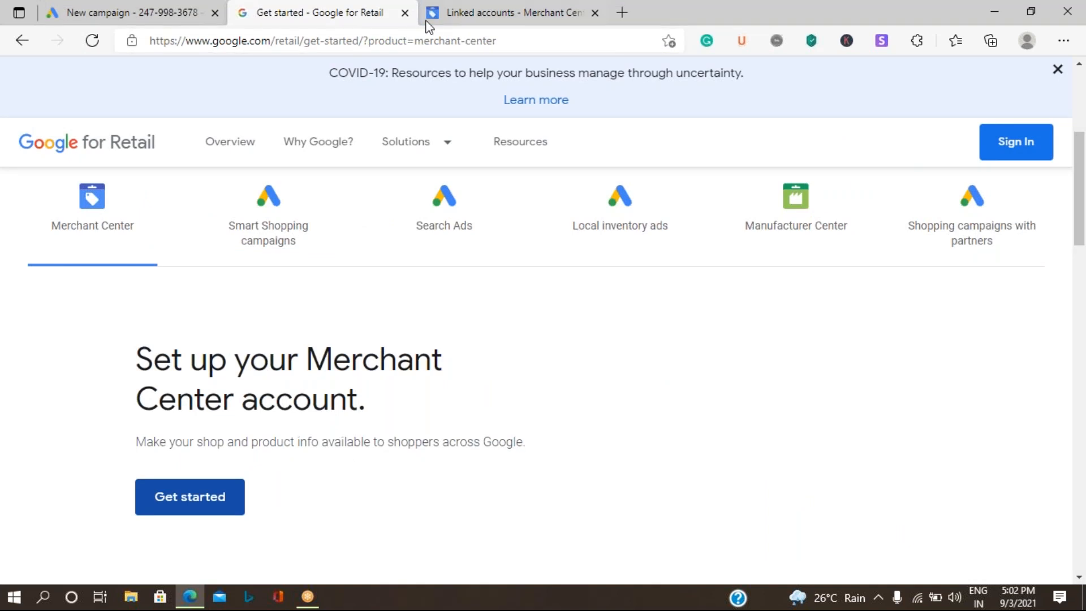
click(452, 15)
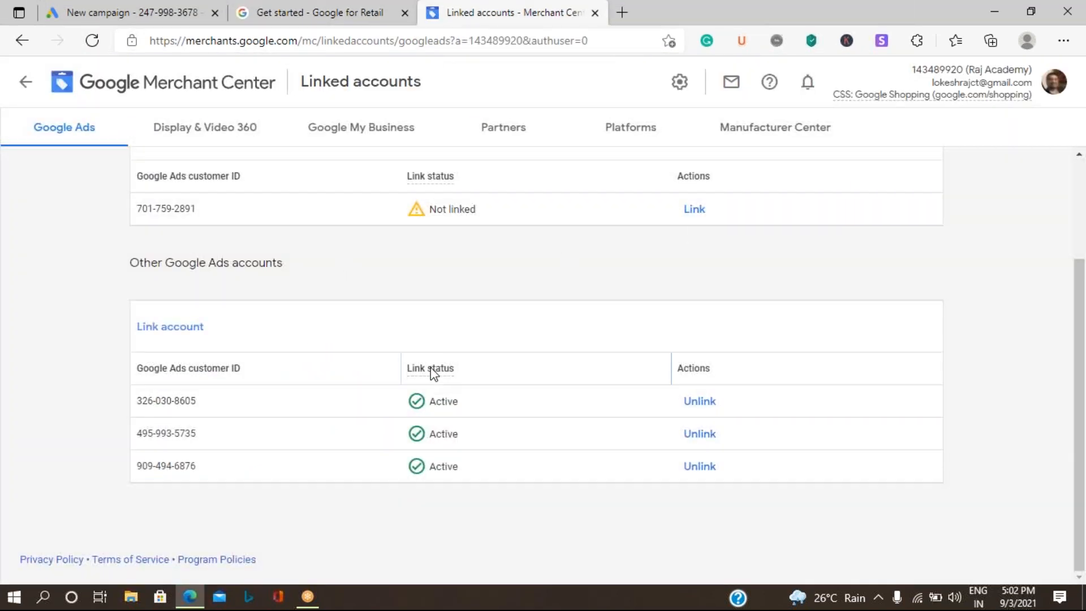
scroll(263, 369, up, 2)
scroll(263, 369, up, 1)
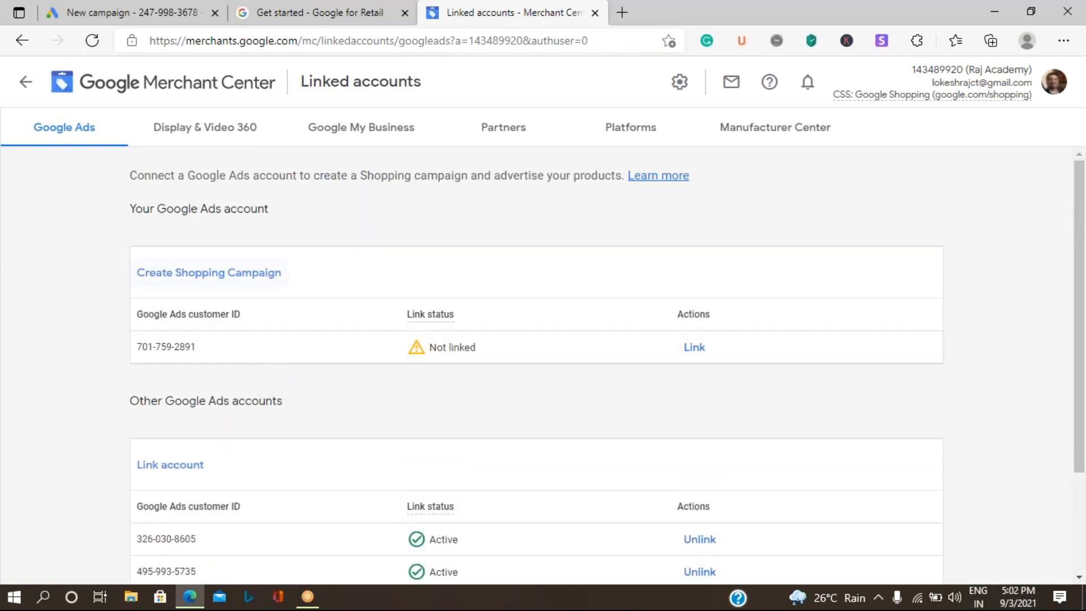
Step: Start a Shopping campaign and follow the billing warning through to Google Ads
click(210, 276)
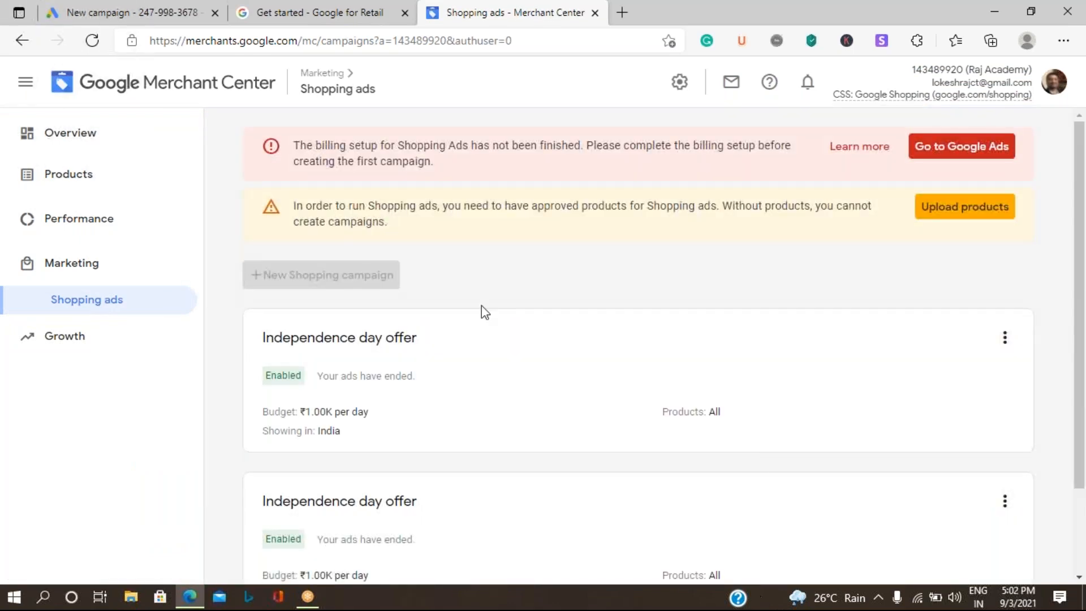
scroll(591, 433, down, 2)
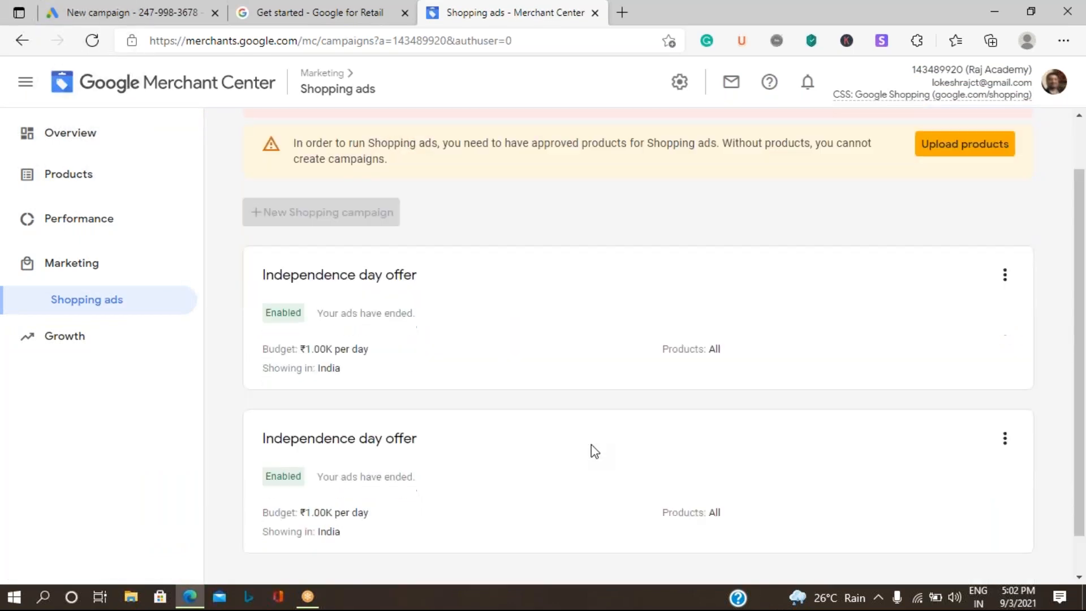
scroll(608, 435, up, 2)
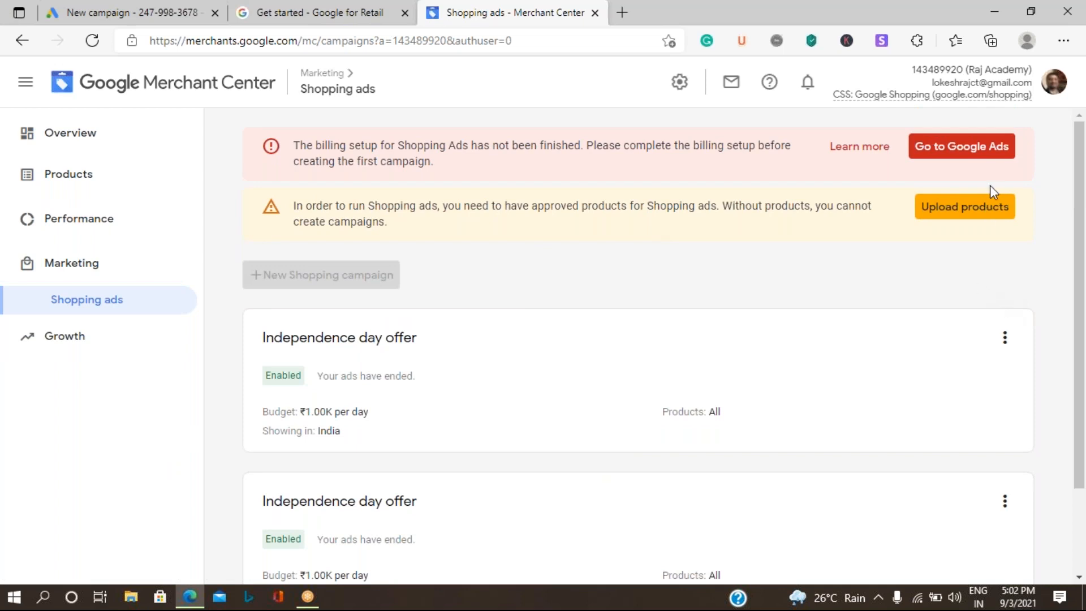
click(974, 154)
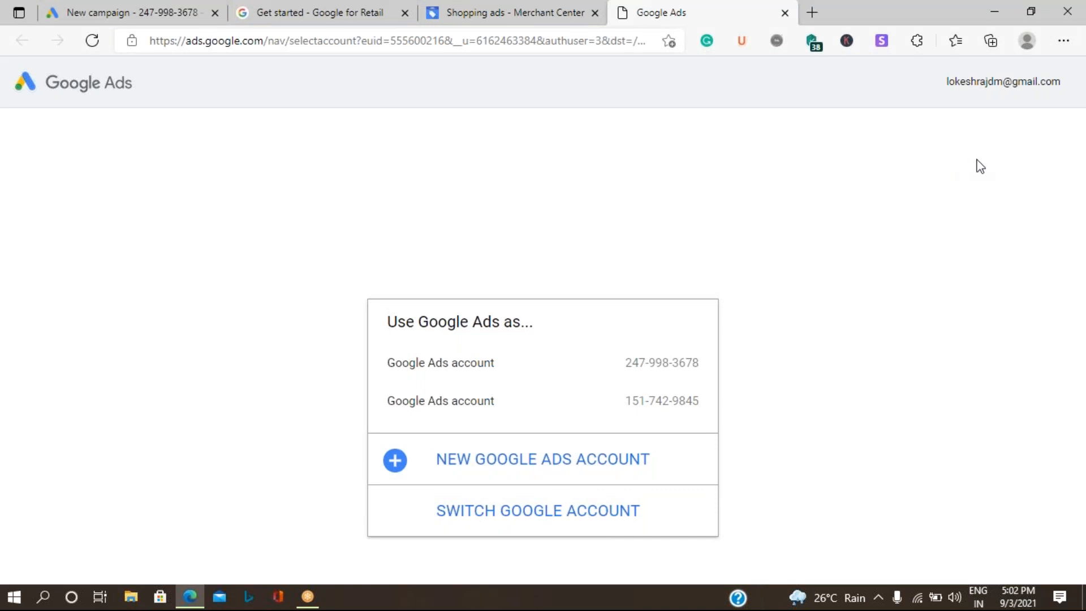
Step: Choose the first Google Ads account for billing, then reopen Merchant Center's Linked accounts settings
click(625, 371)
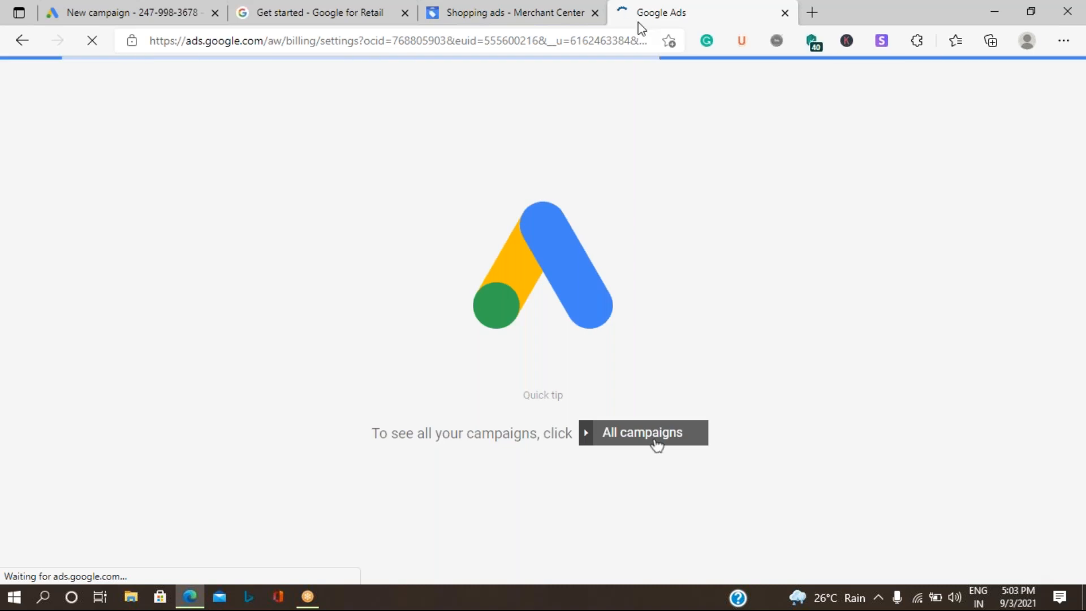
click(541, 22)
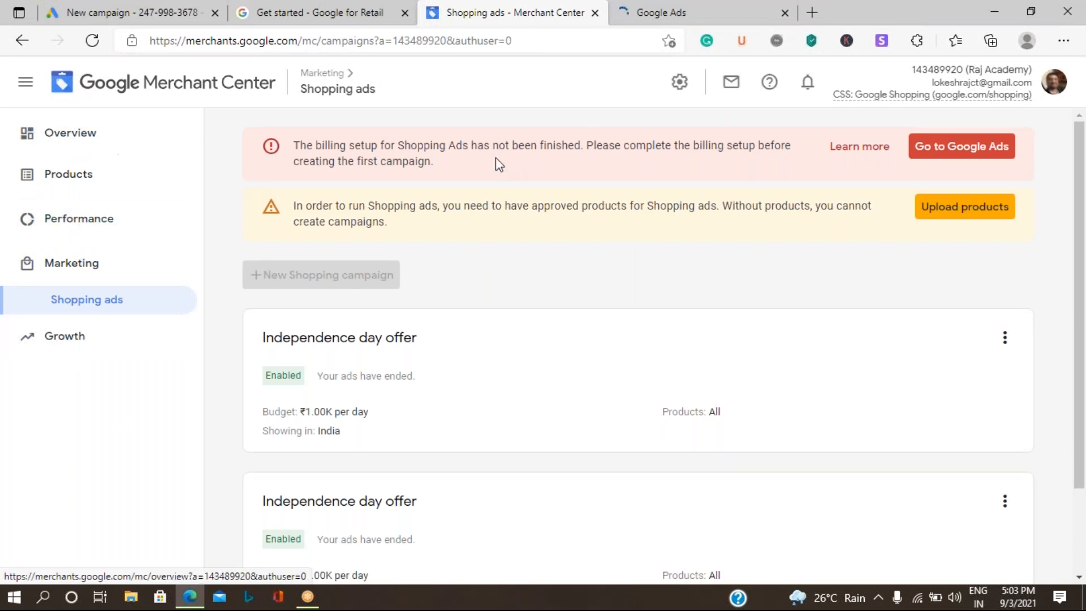
click(679, 82)
click(792, 275)
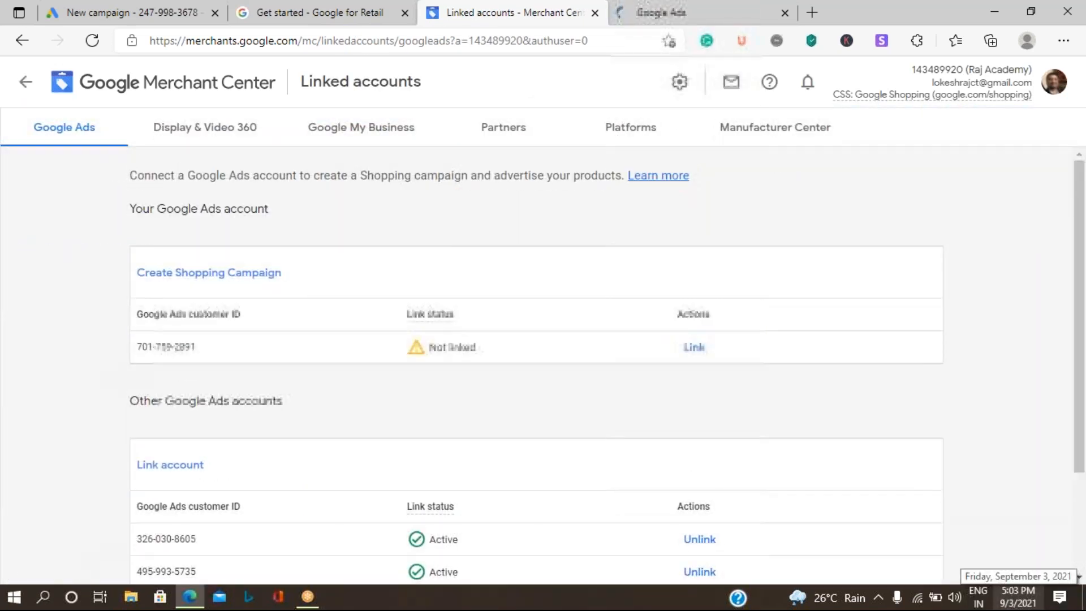
Step: Send a link request to the new Google Ads account using its pasted customer ID
scroll(193, 451, down, 2)
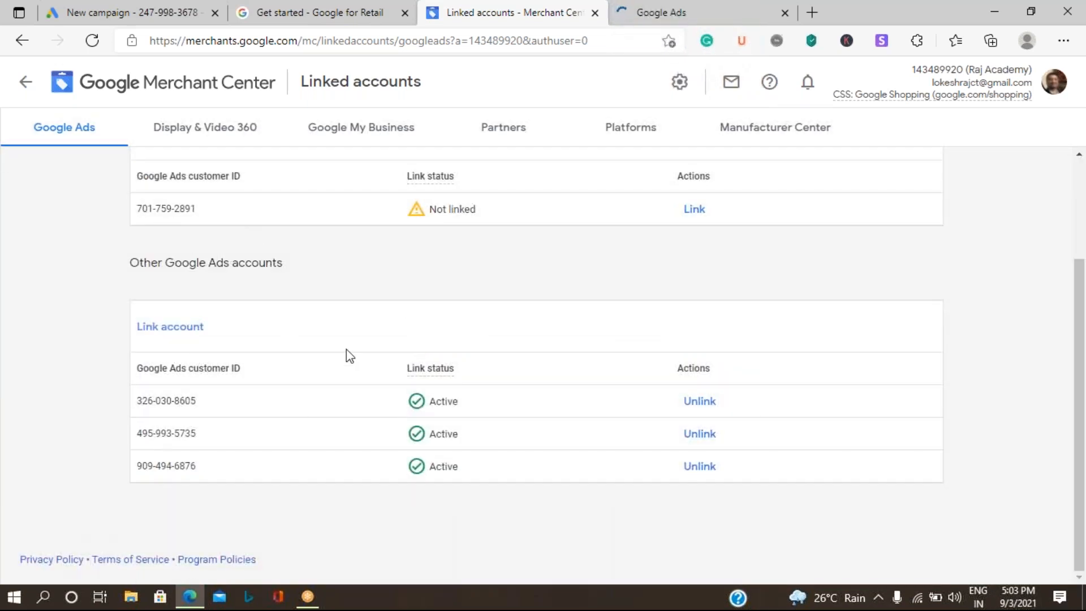
scroll(290, 339, up, 2)
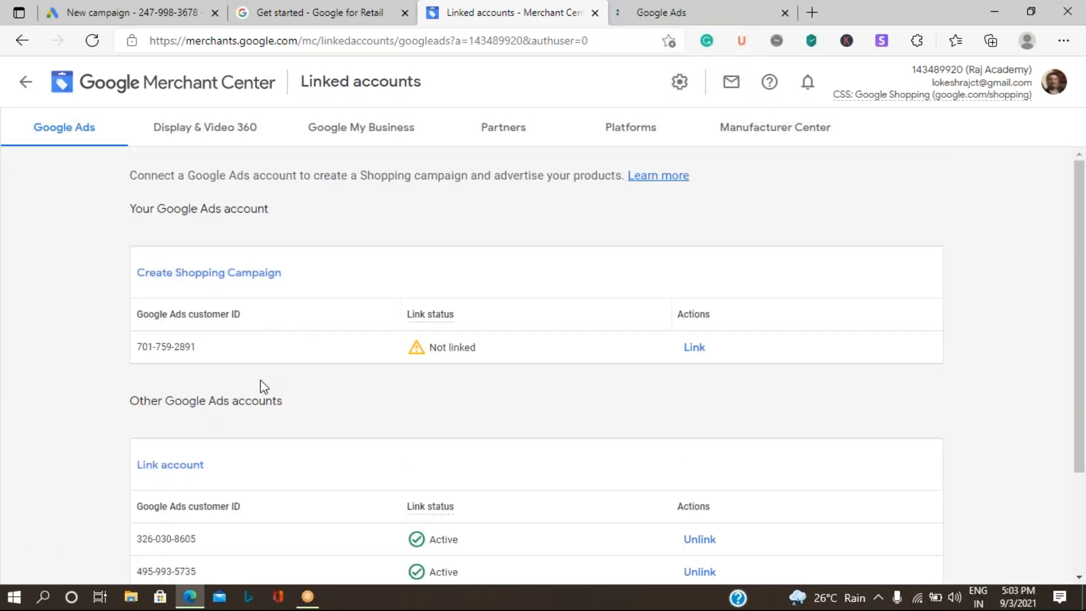
scroll(260, 379, down, 2)
click(148, 332)
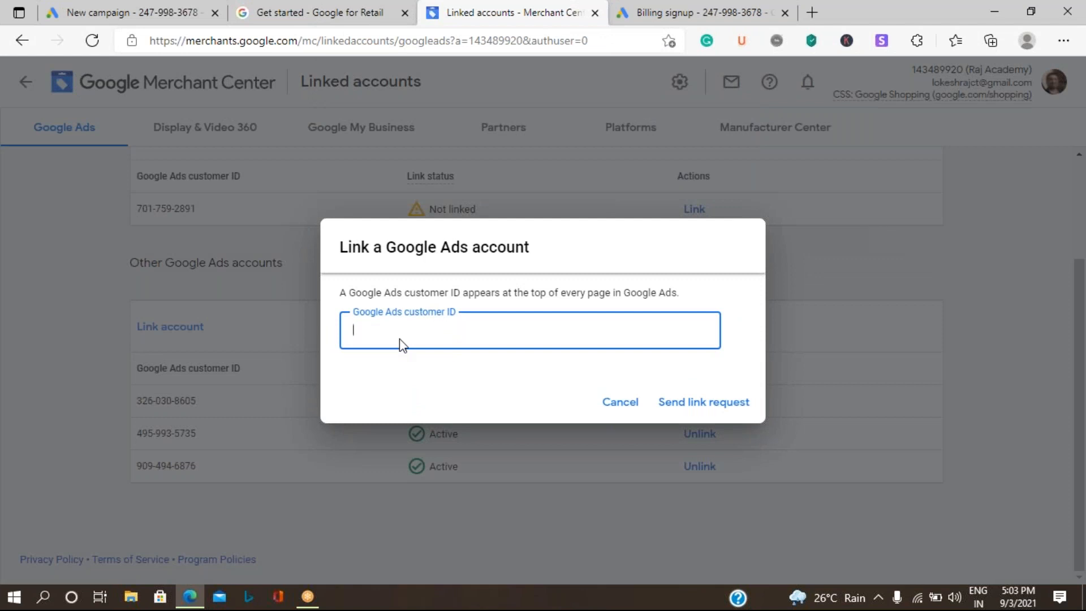
key(ctrl+v)
click(720, 403)
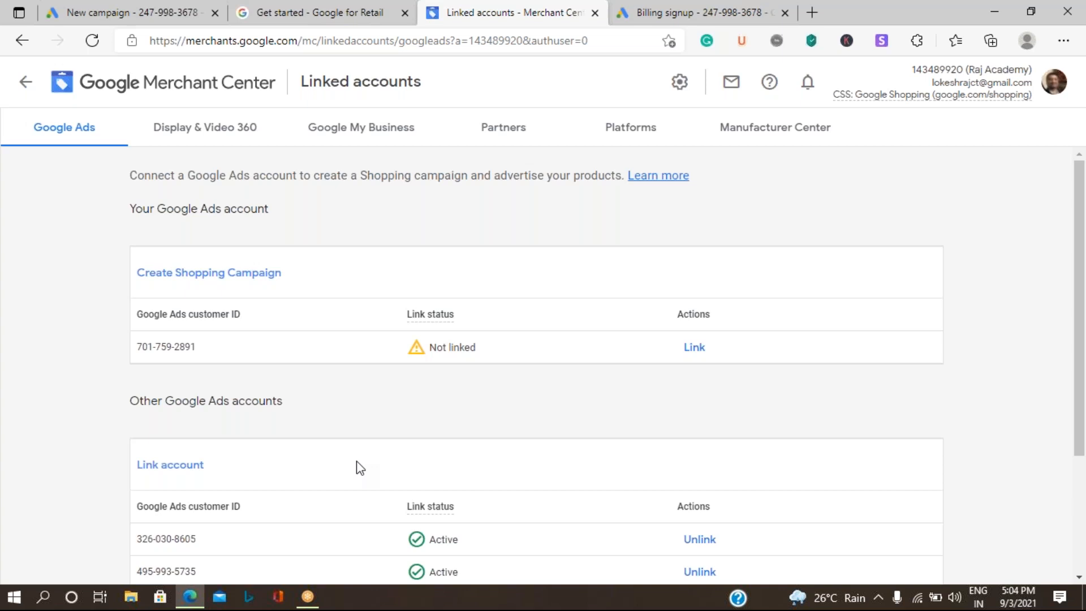
Step: Unlink all three Active Google Ads accounts in Merchant Center, confirming each removal, then return to Google Ads
scroll(360, 467, down, 3)
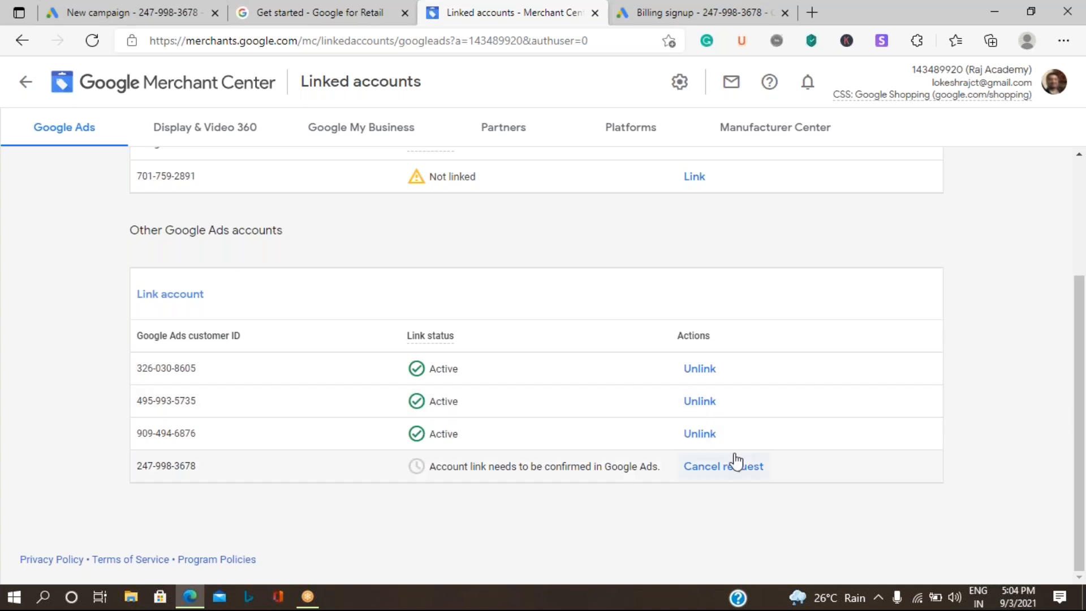
click(698, 435)
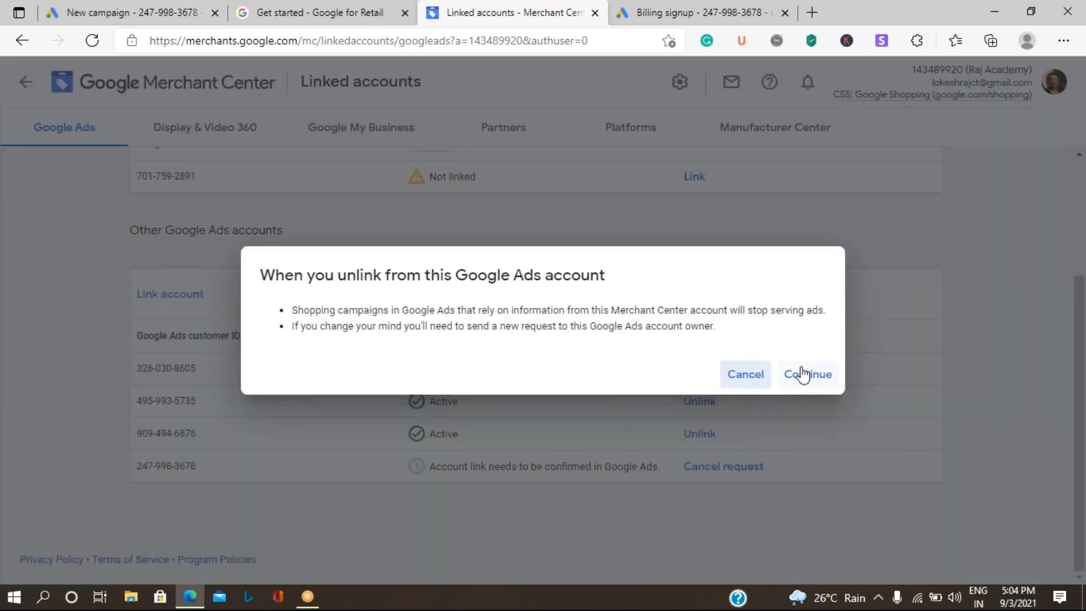
click(852, 430)
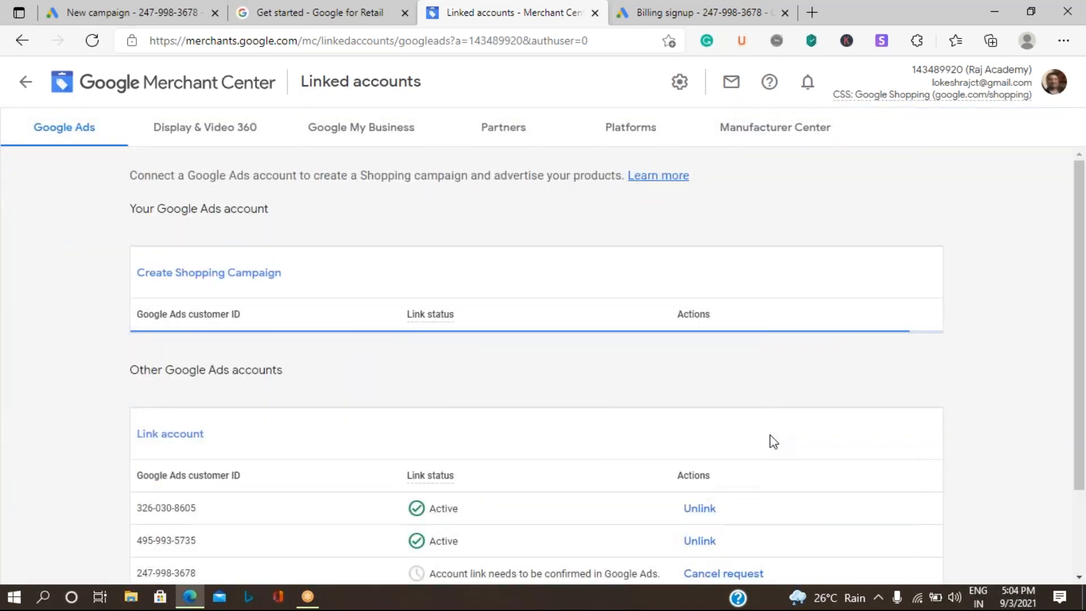
scroll(695, 491, down, 3)
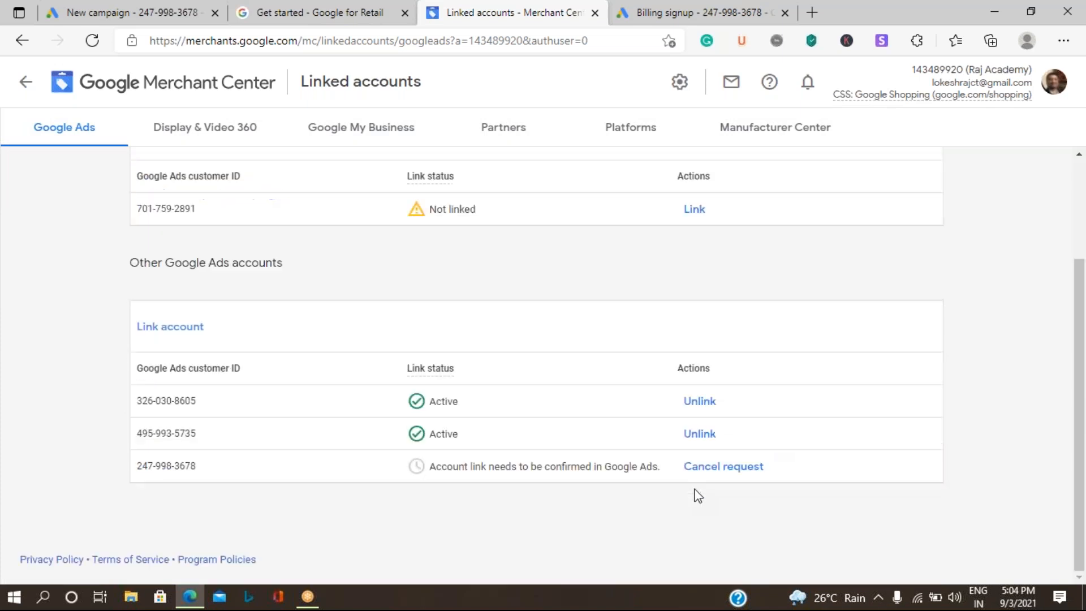
click(696, 435)
click(825, 376)
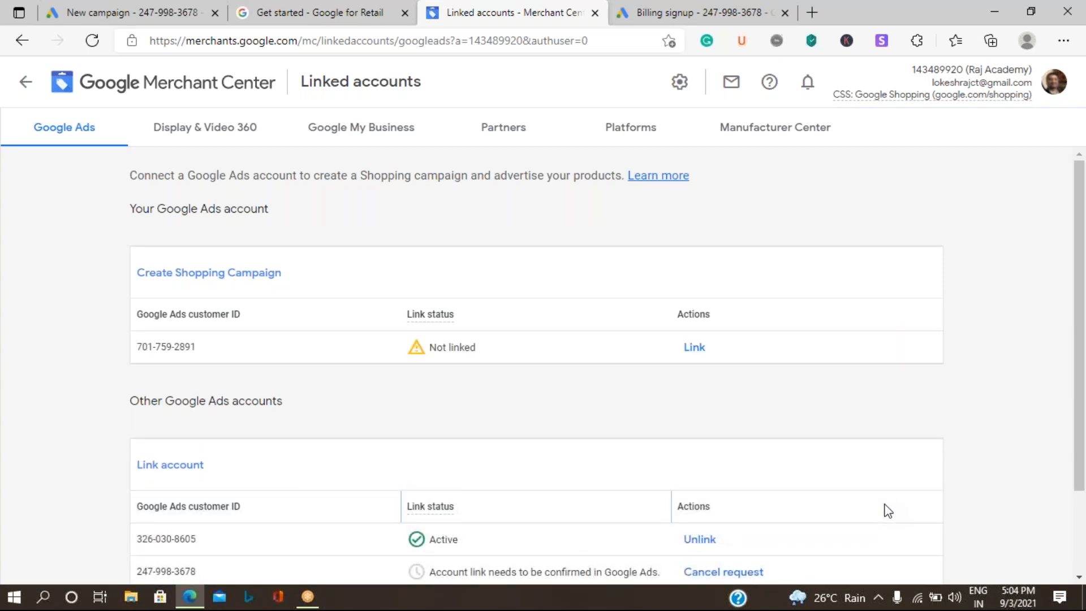
click(714, 539)
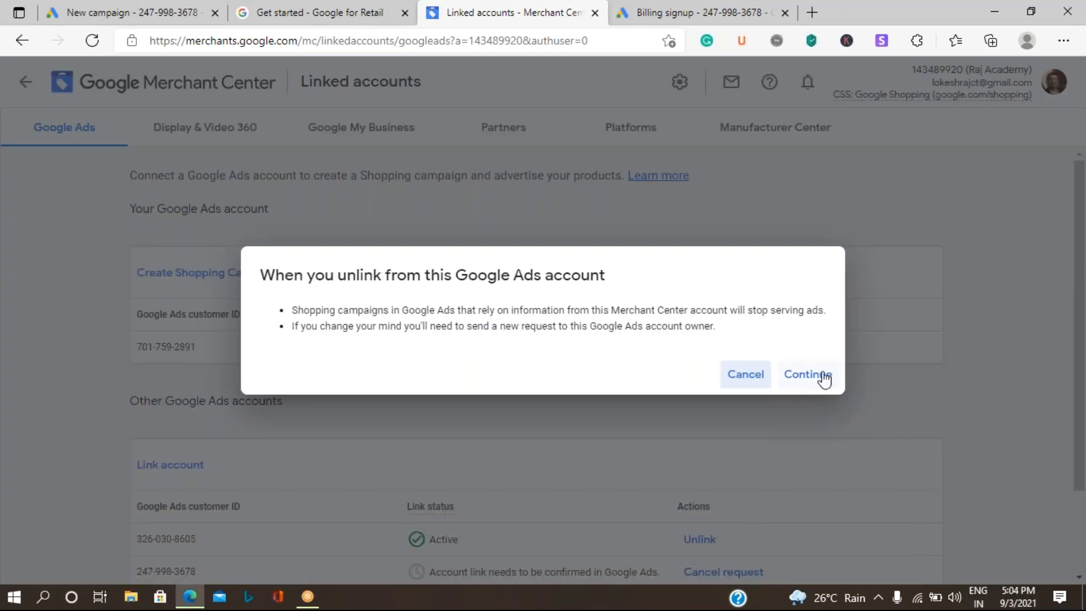
click(825, 377)
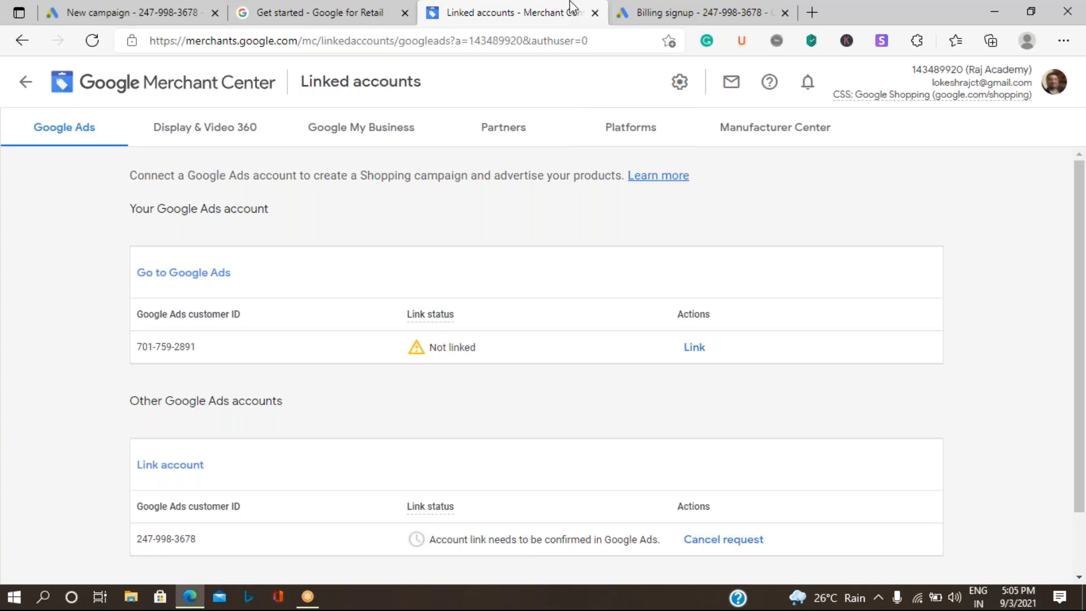
click(136, 12)
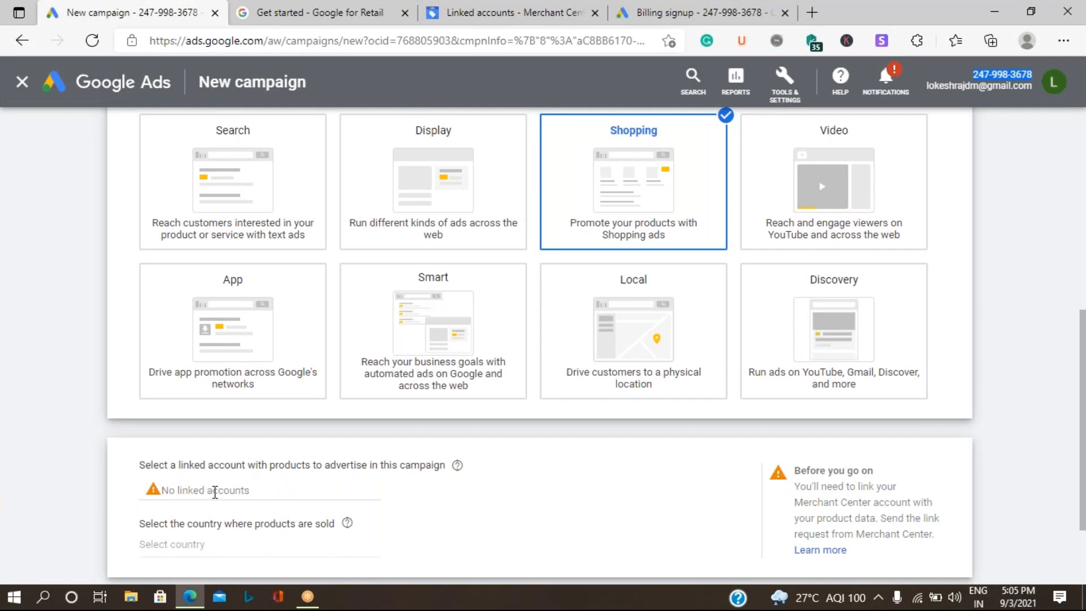
Step: Open Linked accounts under Tools & Settings and view the Google Merchant Center link details
click(791, 99)
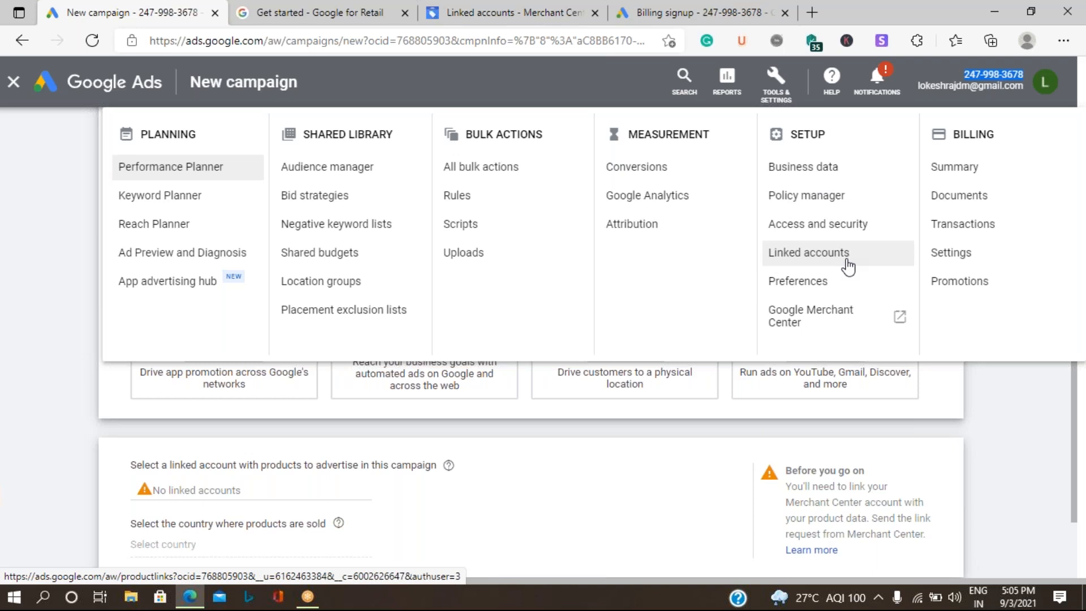
click(848, 265)
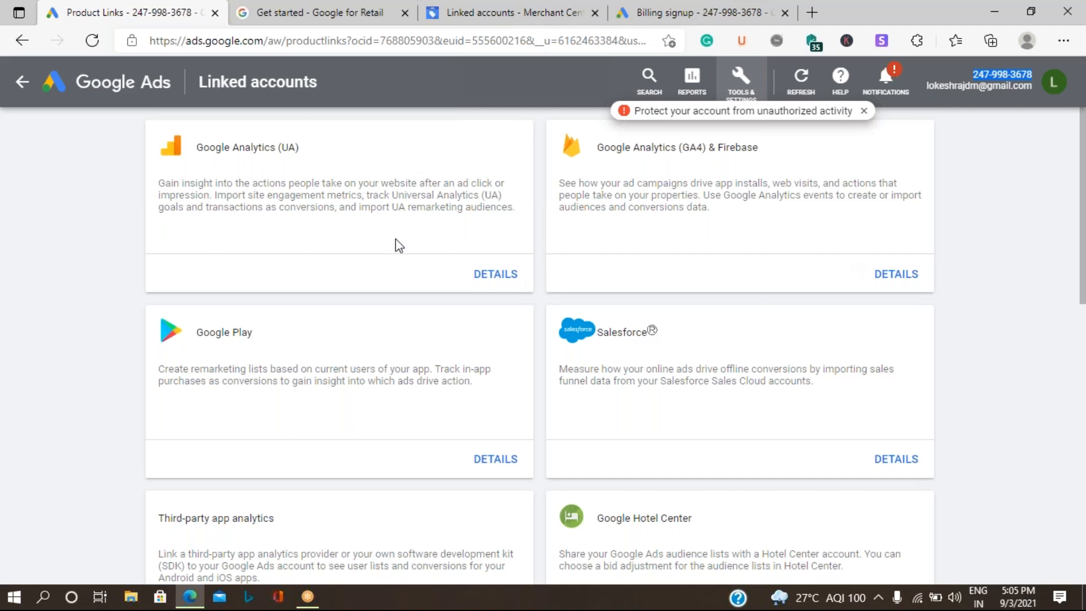
scroll(401, 249, down, 5)
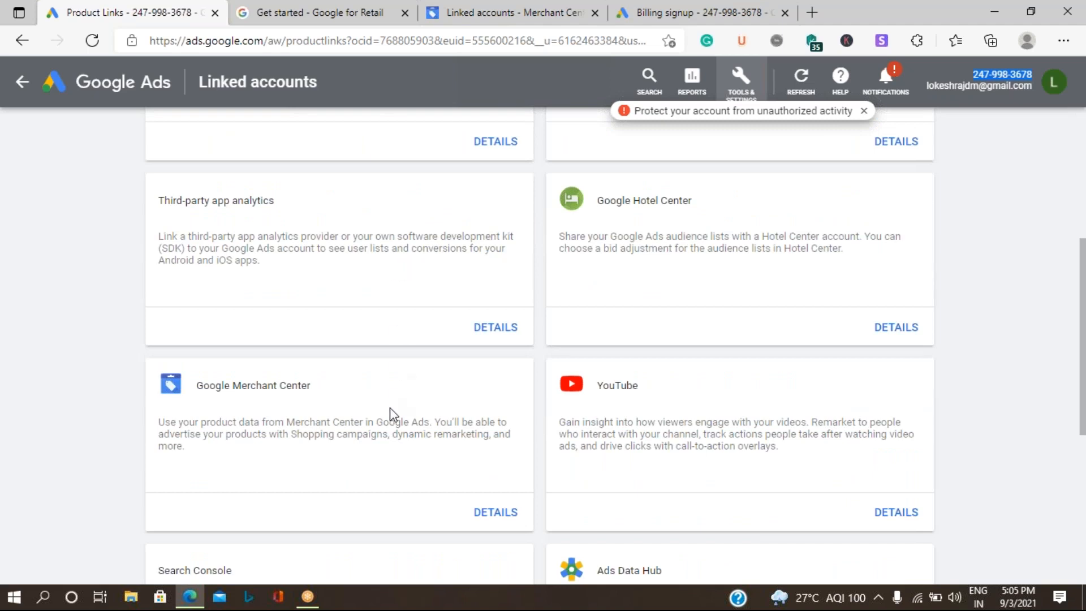
click(501, 513)
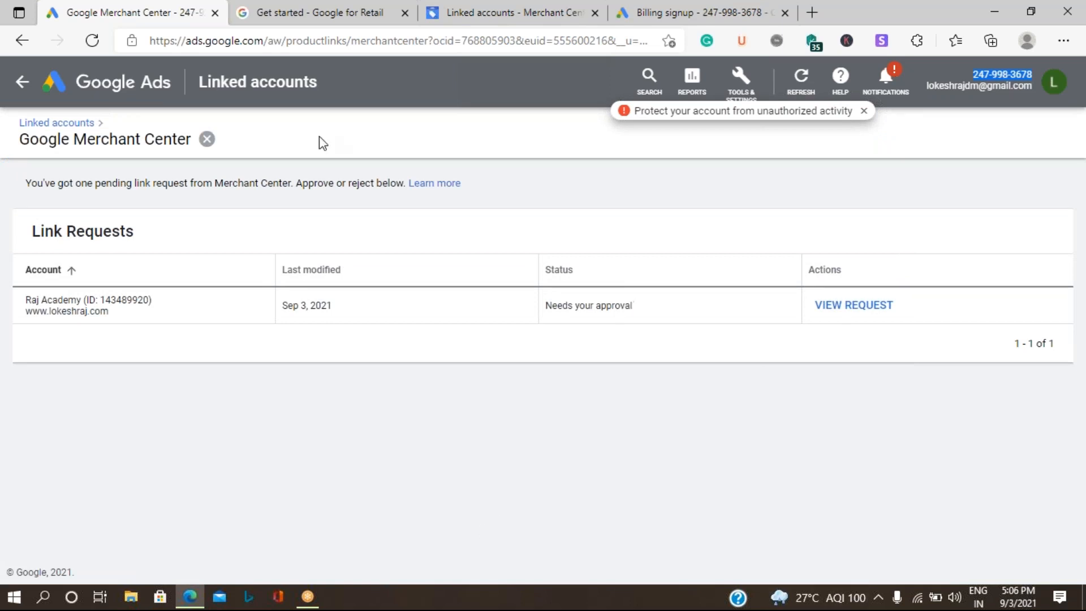
Step: Compare the Raj Academy request's merchant ID with the Merchant Center account ID
click(811, 18)
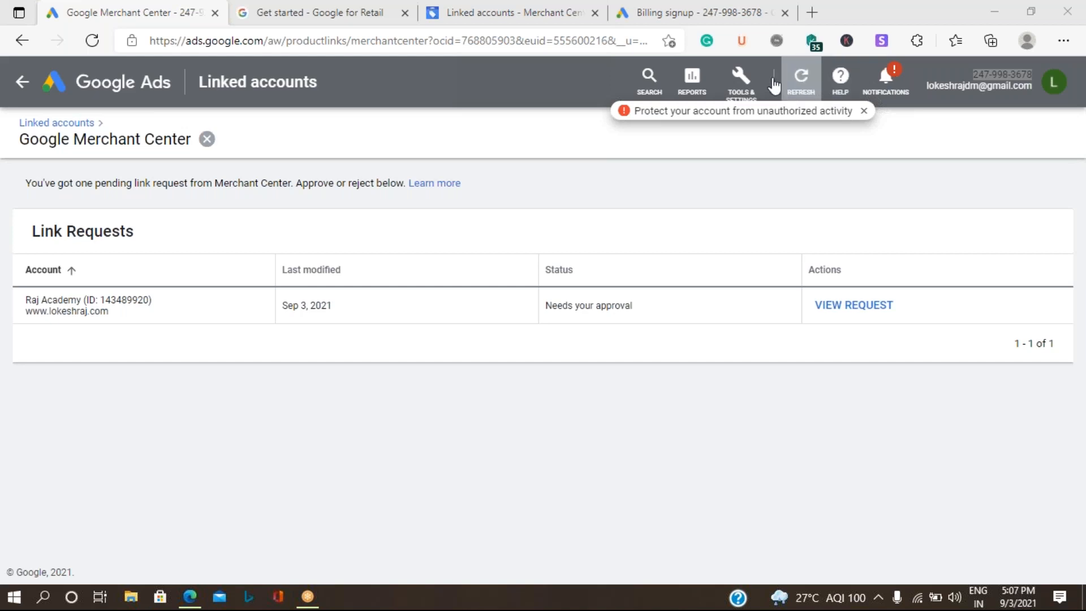
click(740, 97)
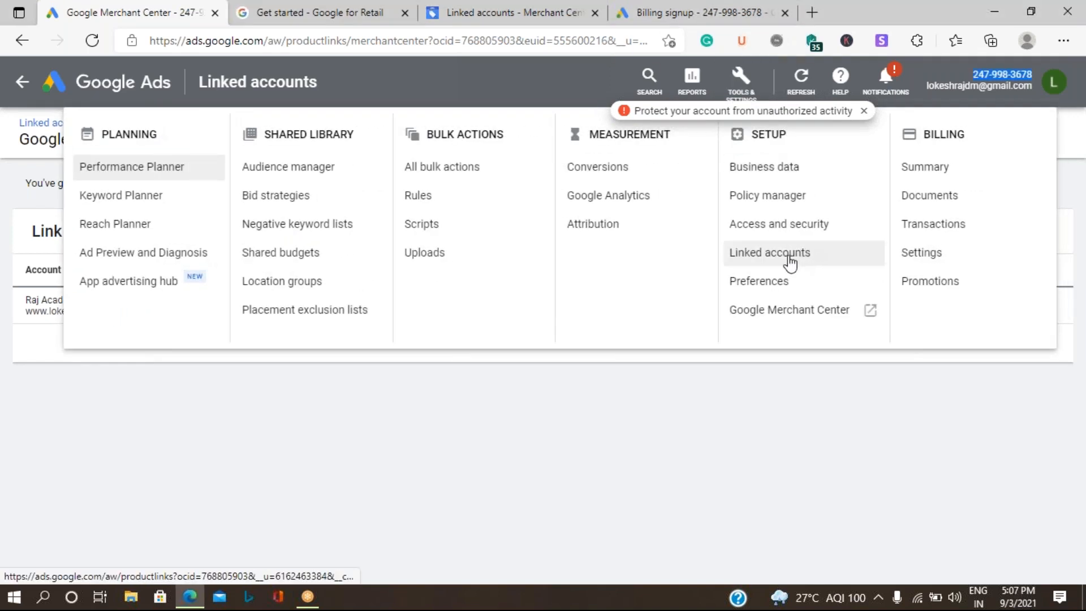
click(657, 453)
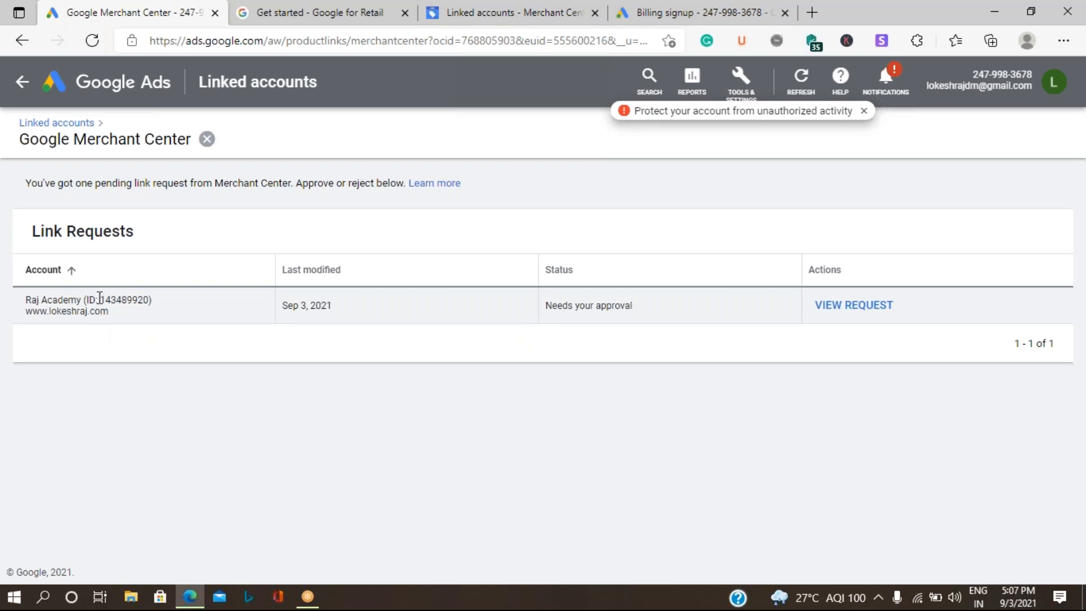
drag(99, 298, 151, 300)
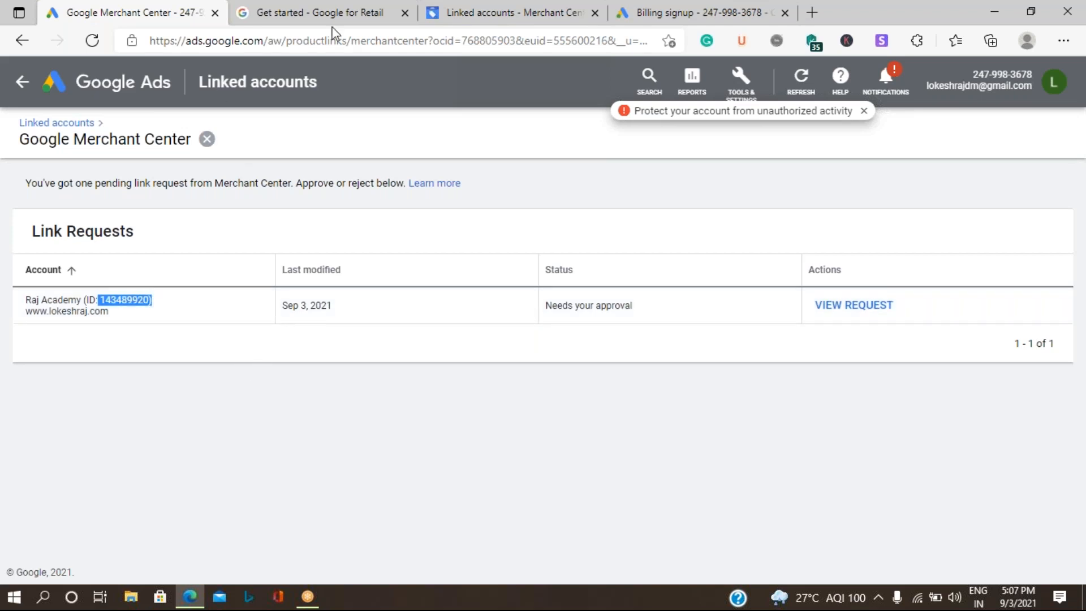
click(487, 21)
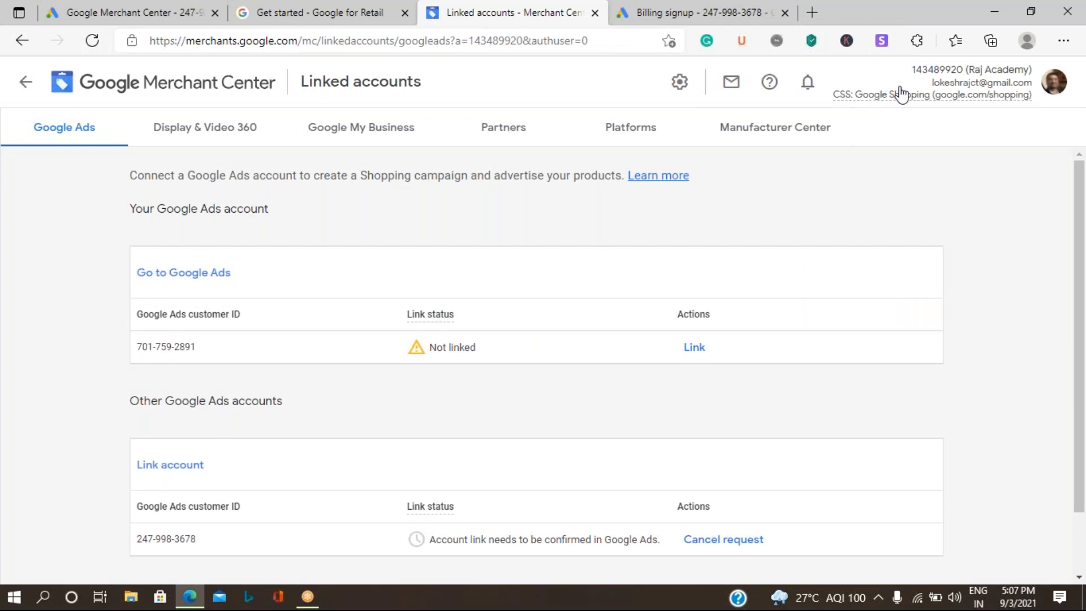
drag(911, 69, 963, 69)
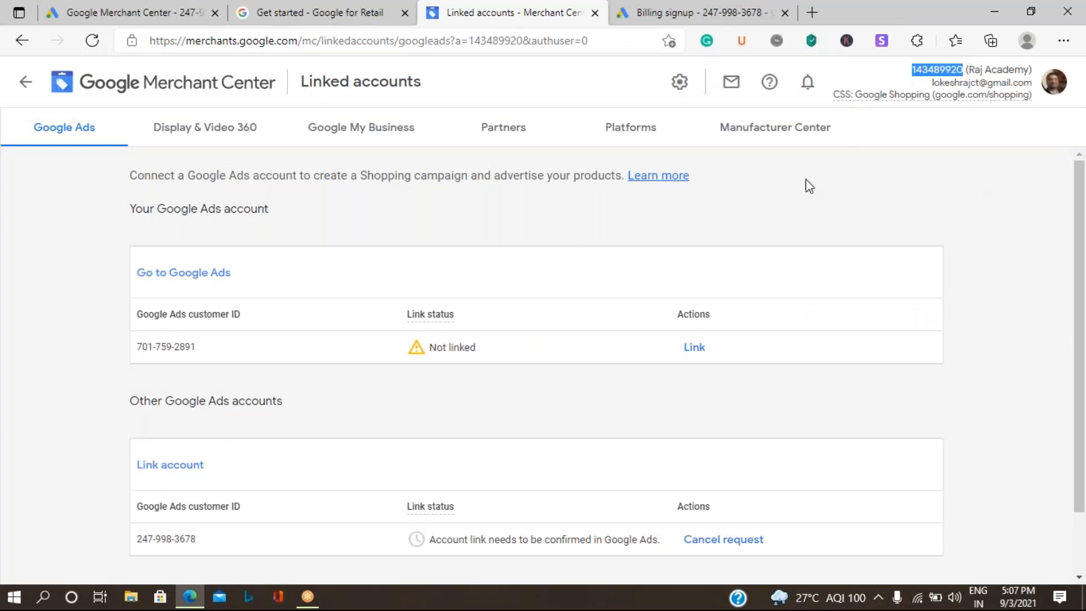
Step: Approve Raj Academy's pending Merchant Center link request so its status reads Linked
click(142, 12)
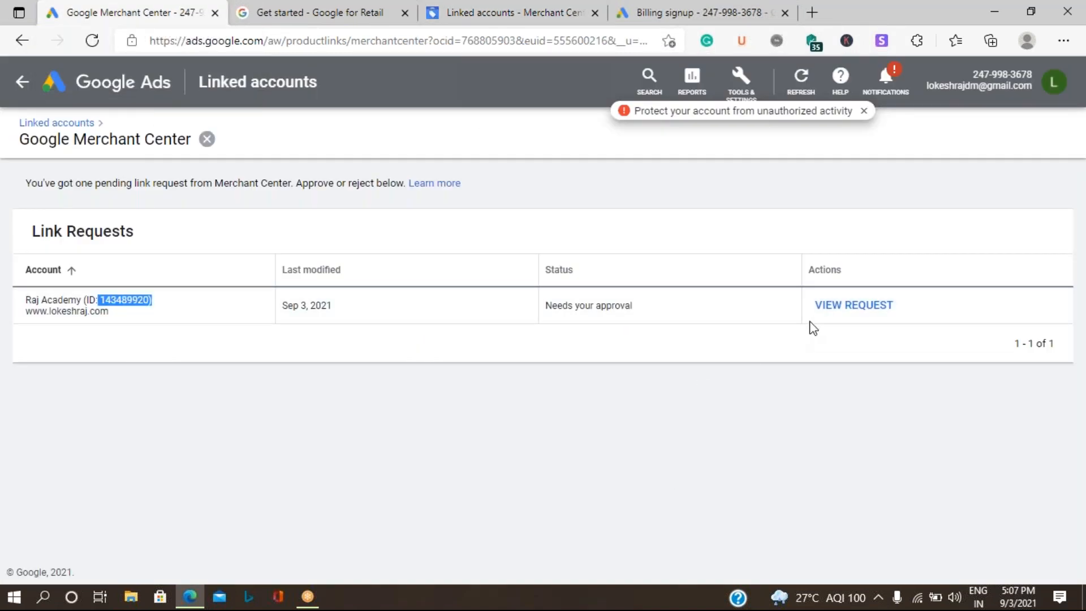
click(838, 309)
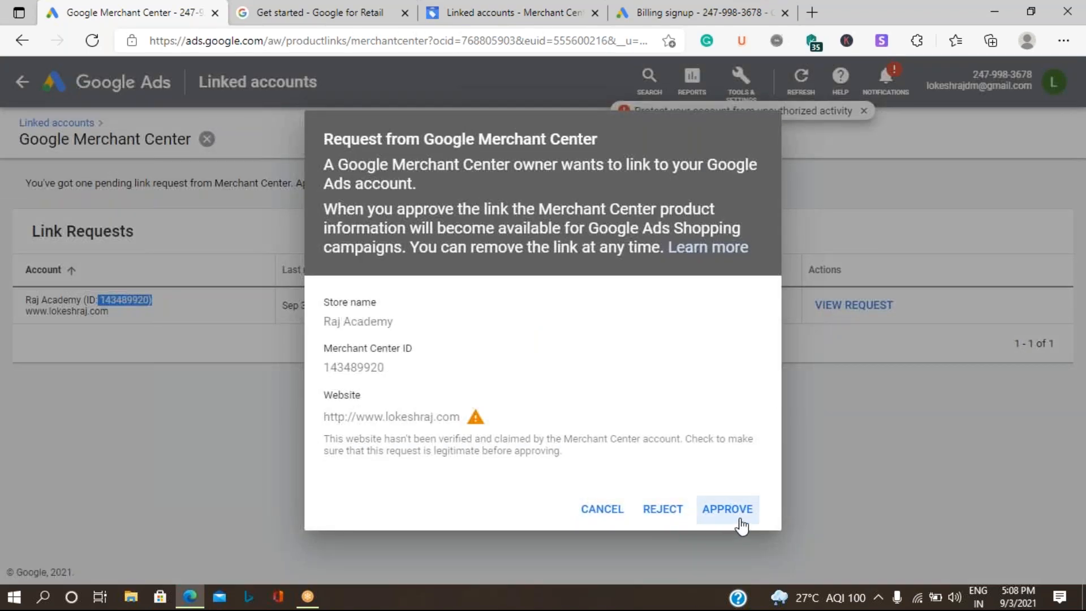
click(741, 520)
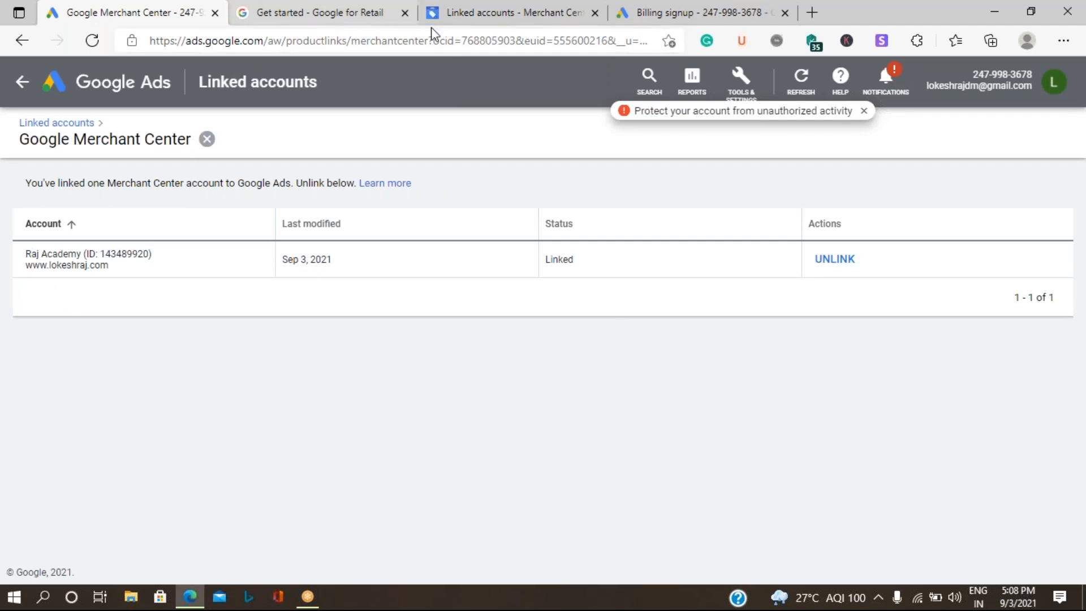
click(522, 25)
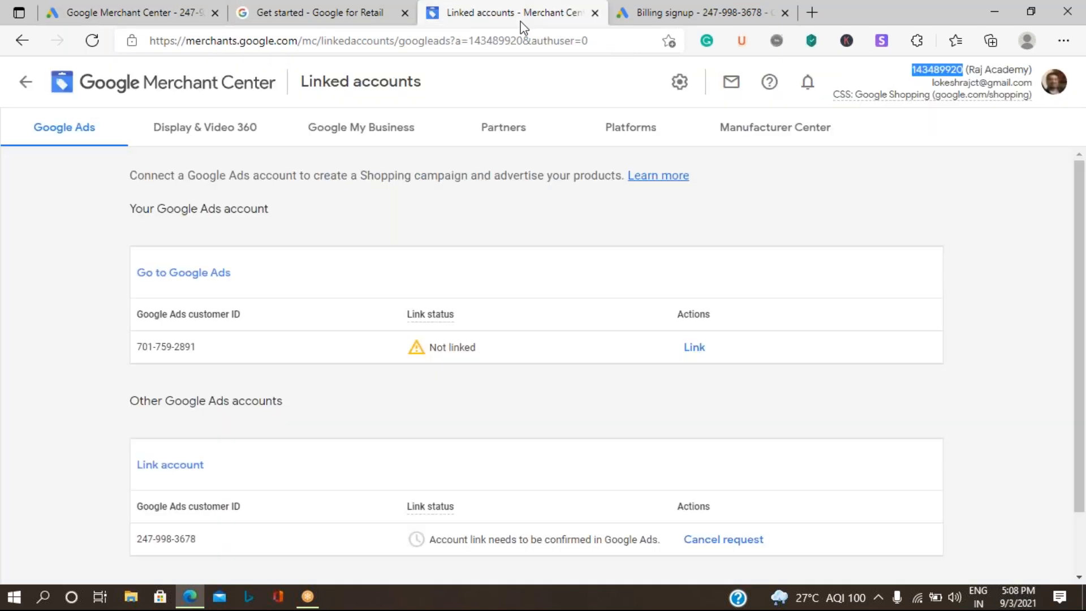
Step: Reload Merchant Center's Linked accounts page to confirm the Google Ads link shows Active
click(97, 43)
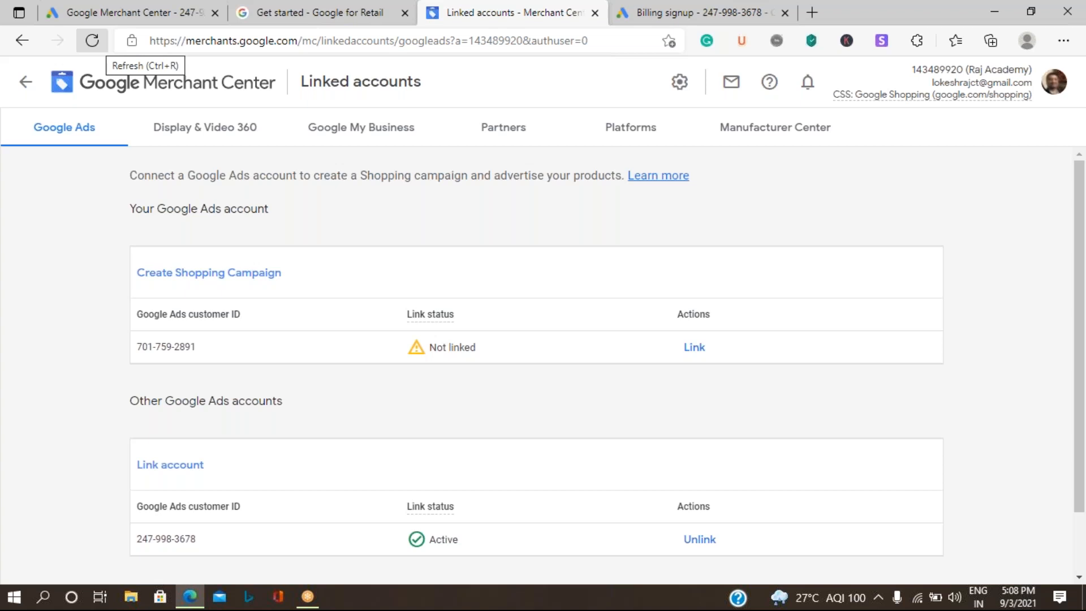
click(108, 12)
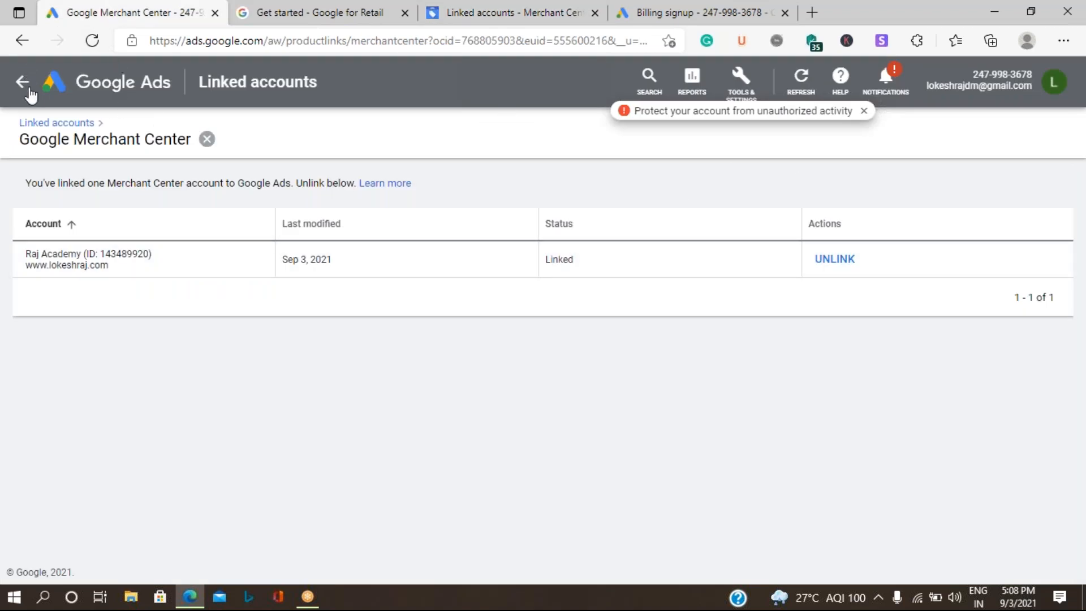
Step: Start a new Shopping campaign from the Google Ads overview and reload the page
click(90, 83)
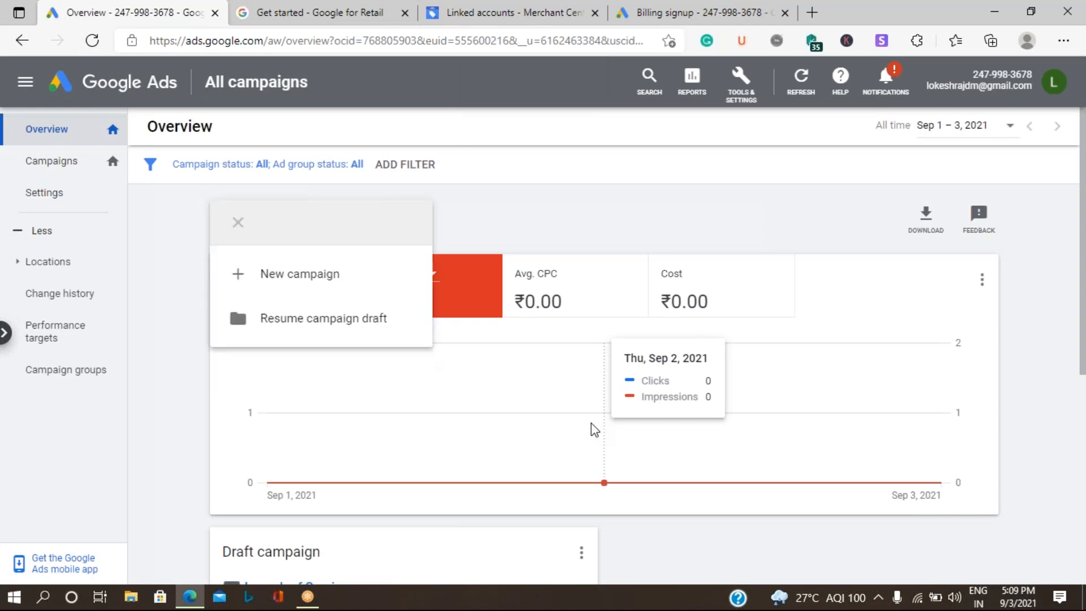
click(304, 288)
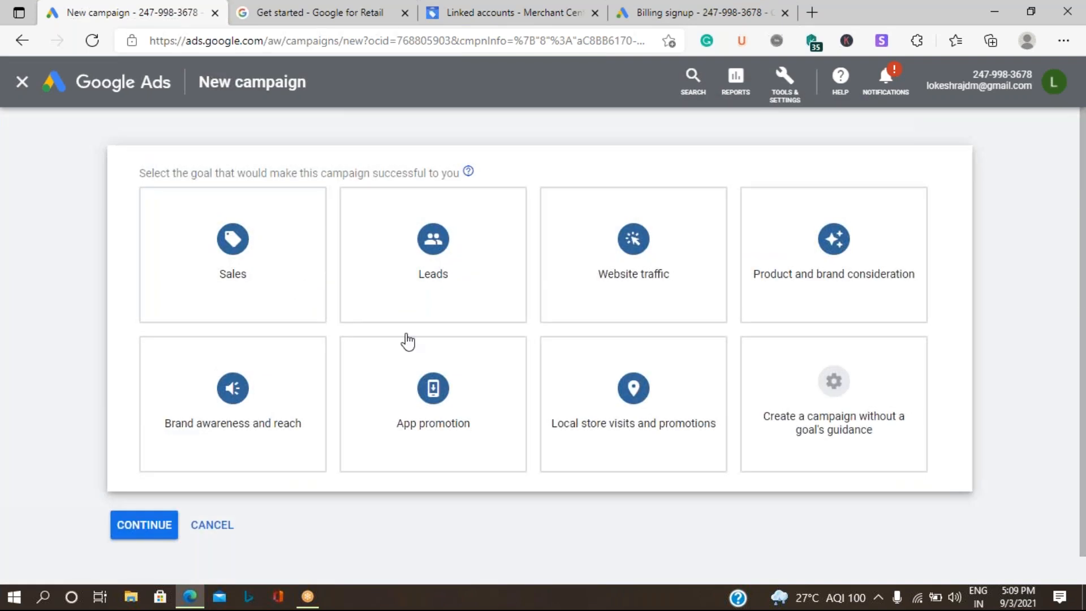
scroll(855, 429, down, 5)
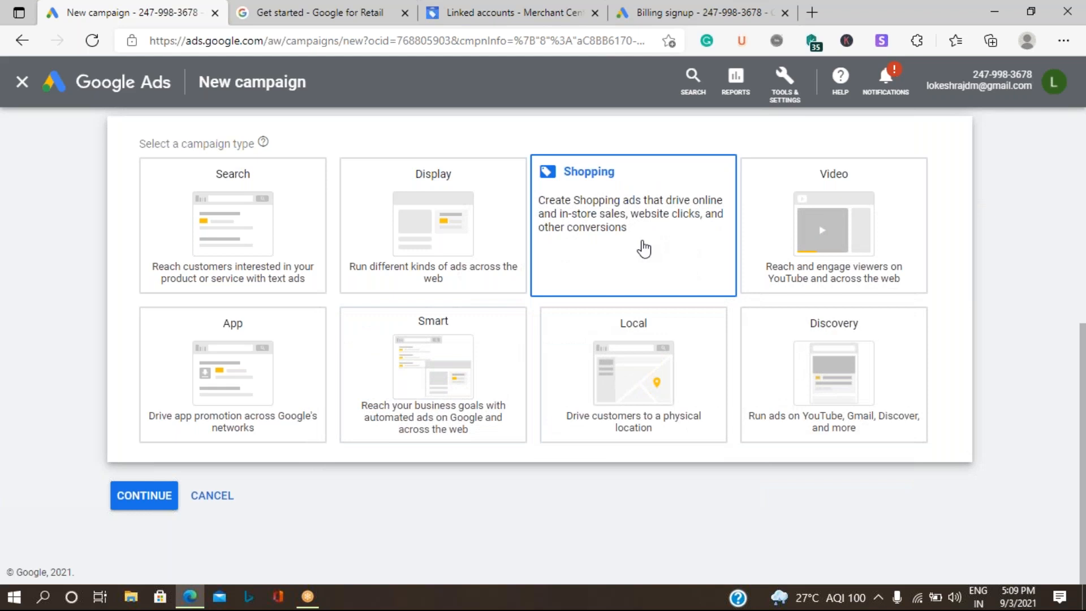
click(644, 249)
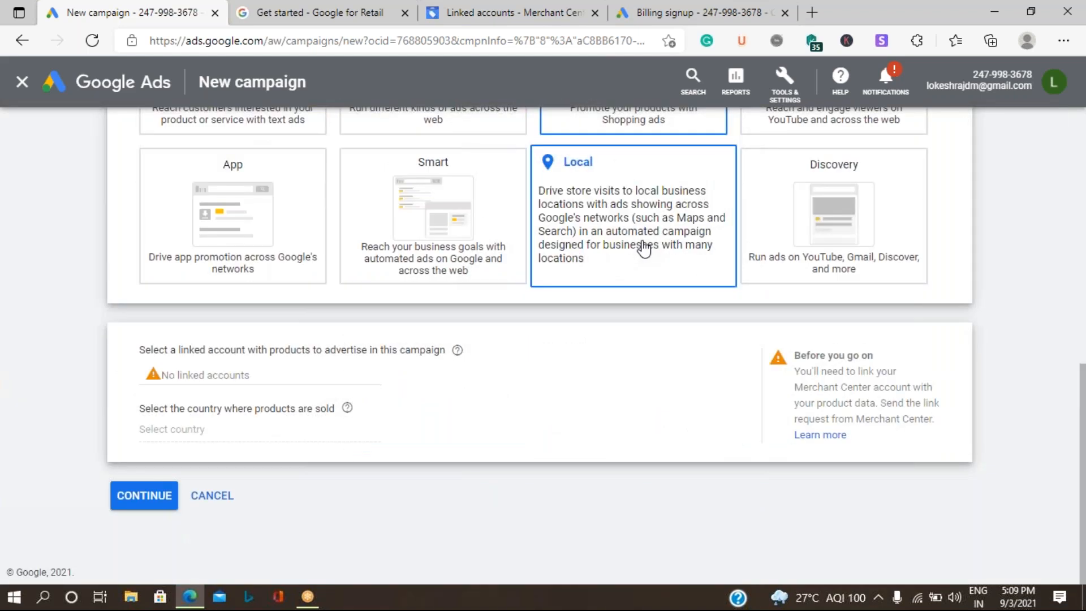
click(95, 41)
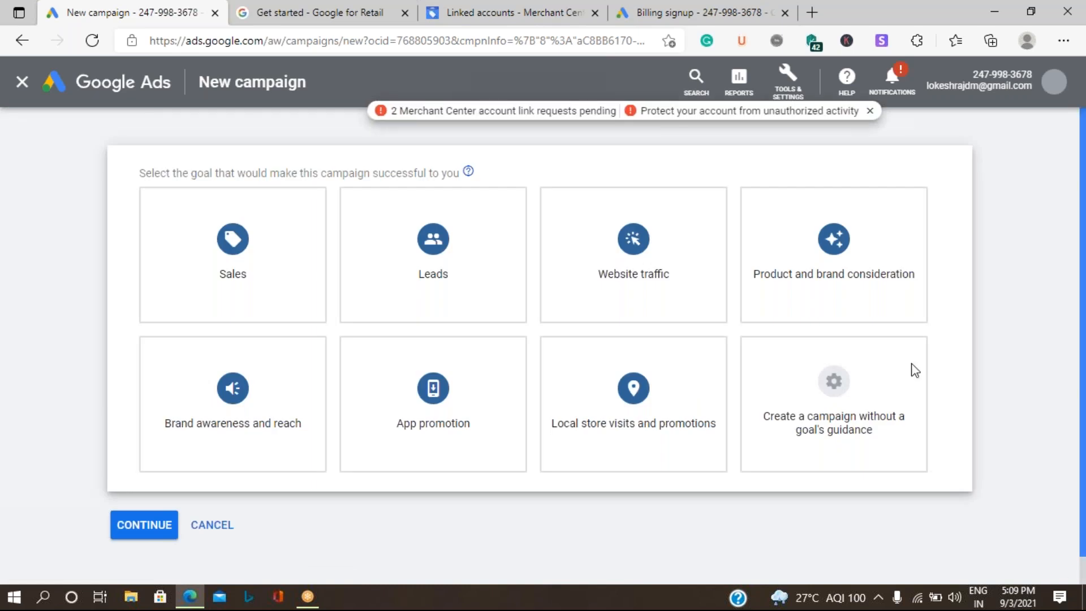
Step: Create the campaign without a goal's guidance and pick the Shopping campaign type
click(840, 408)
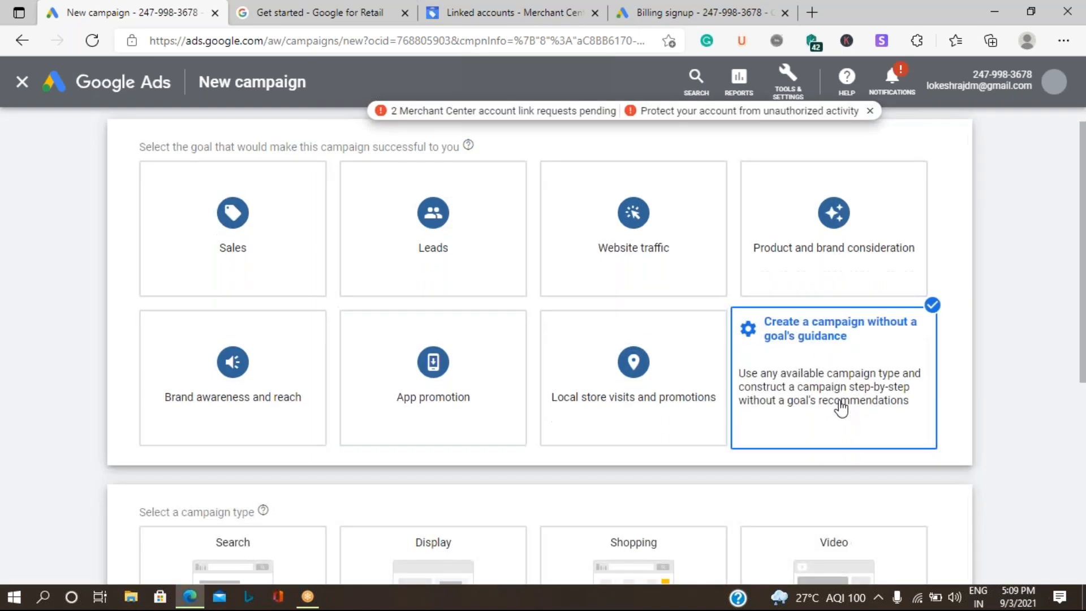
click(676, 259)
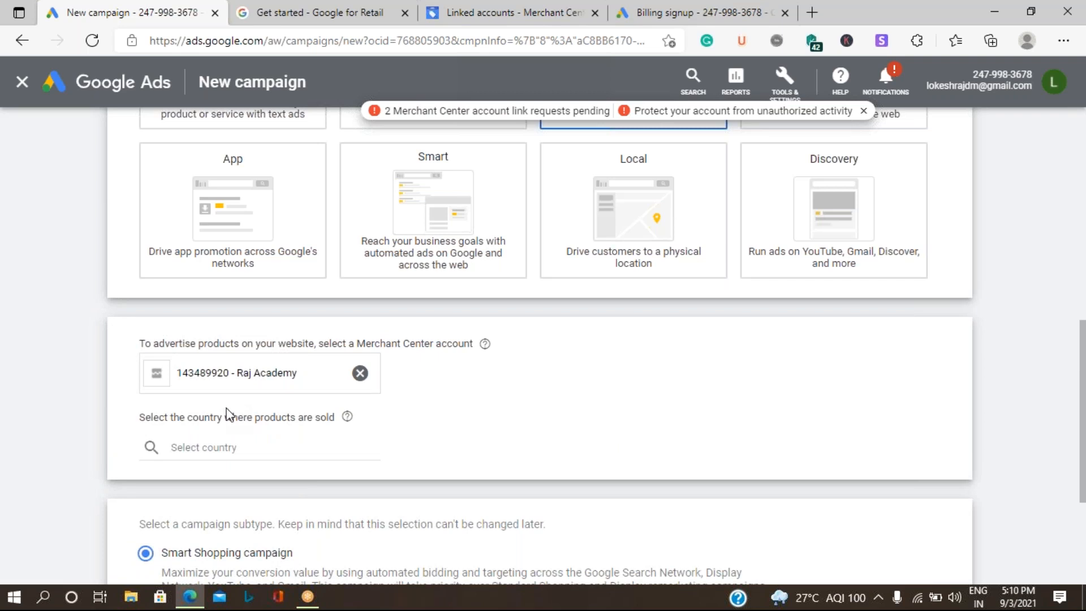
Step: Set India as the country where the products sell
click(245, 446)
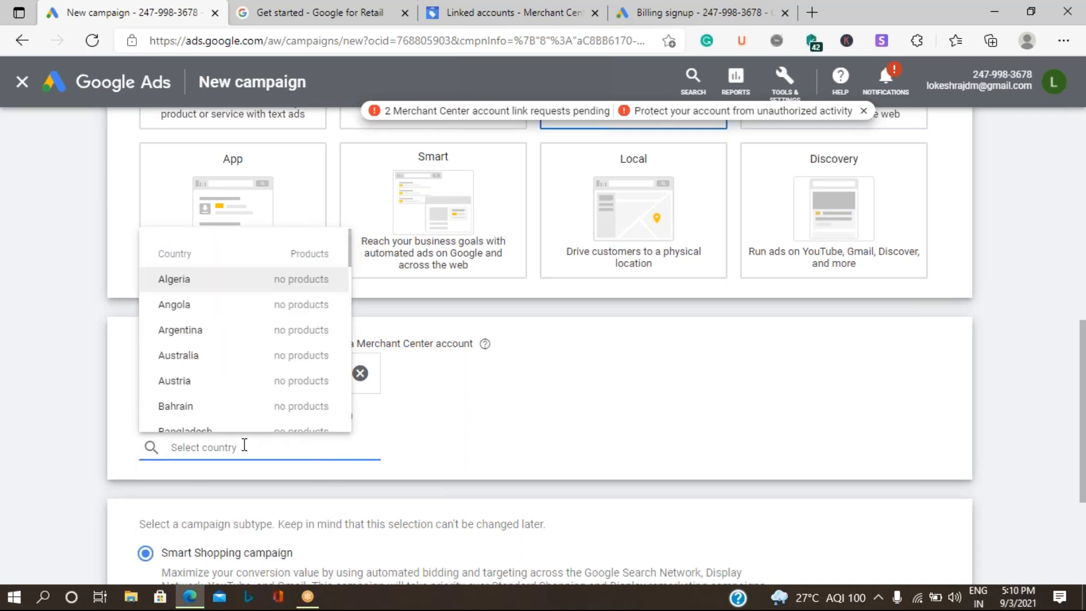
text(i)
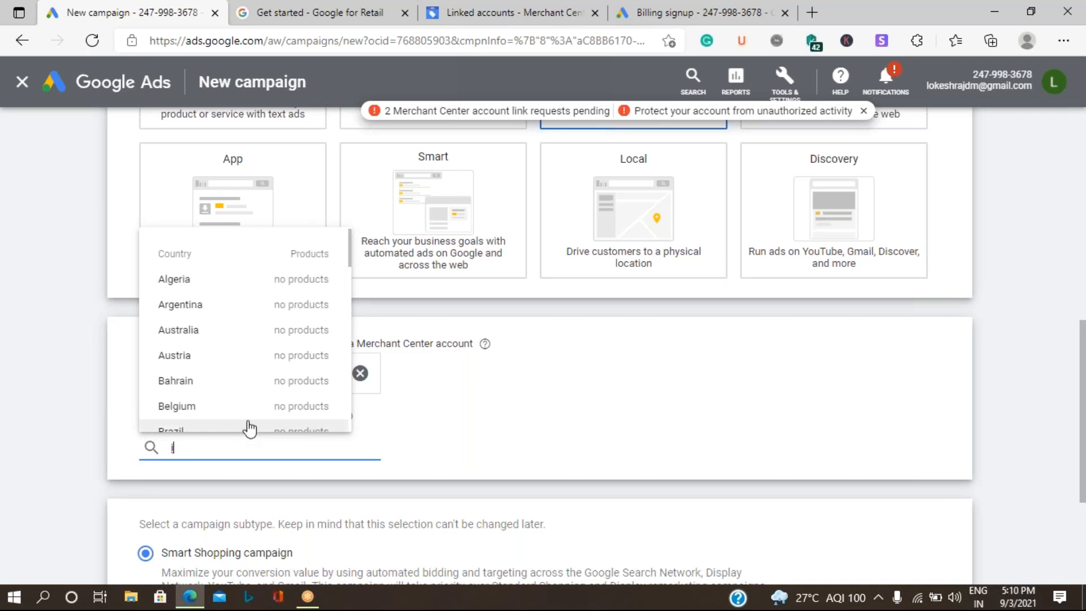
scroll(265, 391, down, 1)
scroll(265, 391, down, 7)
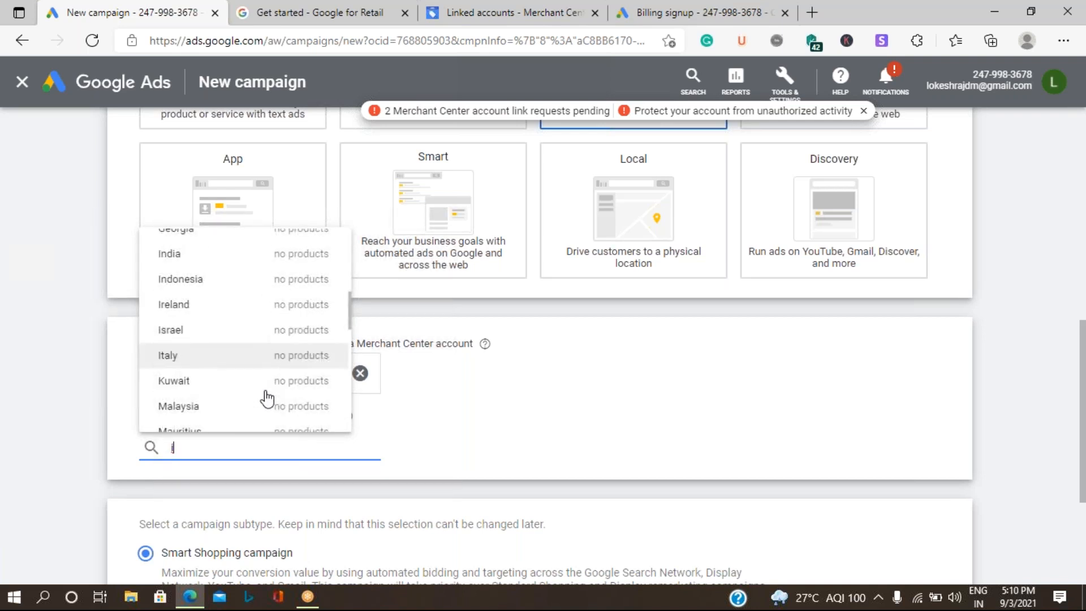
click(236, 253)
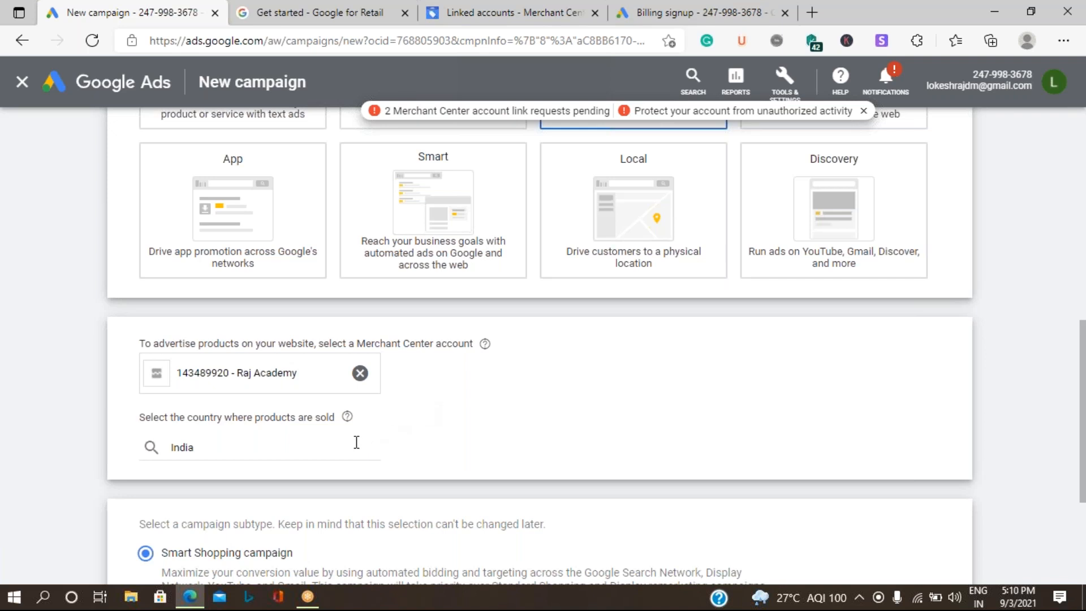
Step: Choose Standard Shopping campaign as the subtype and continue
scroll(358, 444, down, 4)
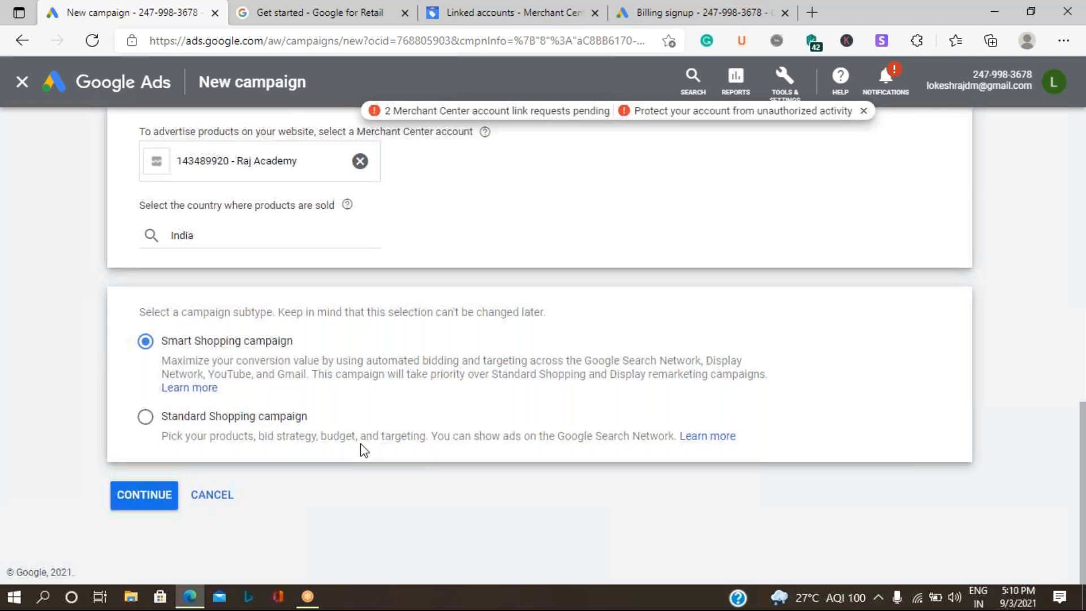
click(239, 431)
click(142, 508)
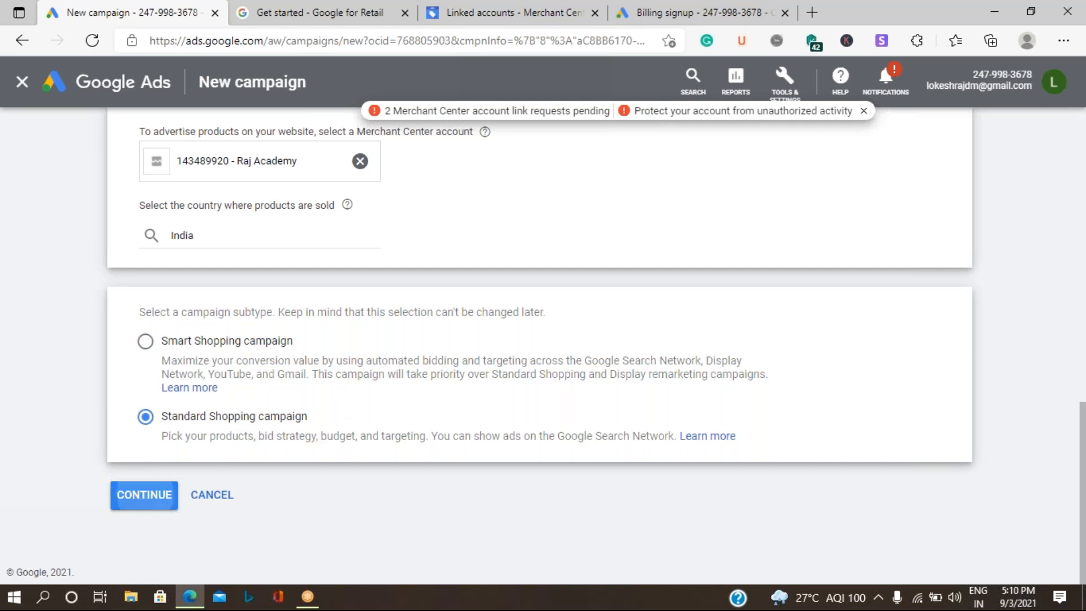
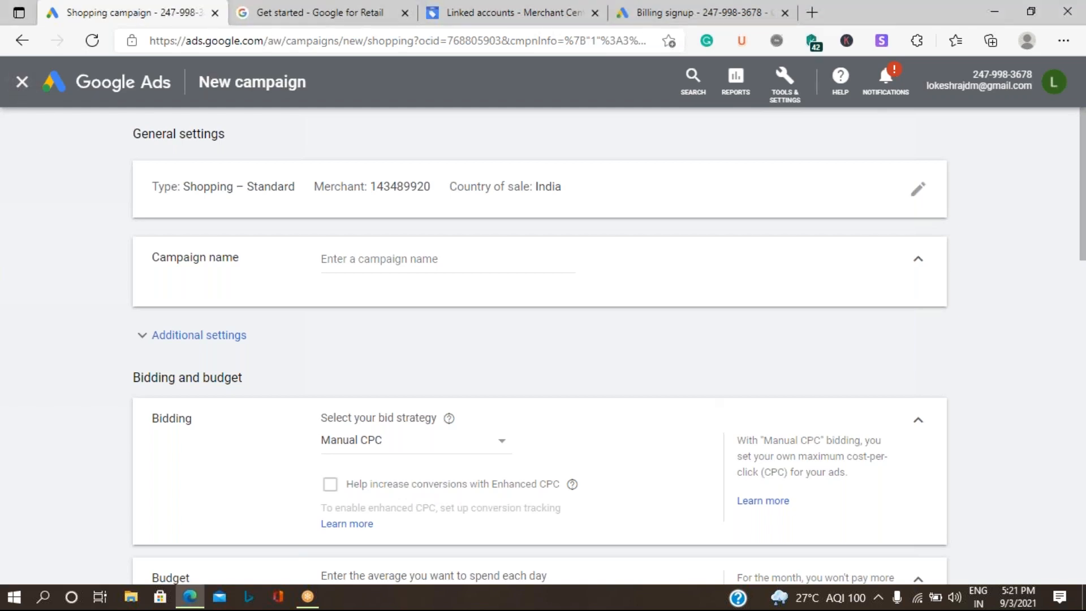
Step: Discard the unsaved Shopping campaign draft and go to Merchant Center's linked accounts page
click(22, 82)
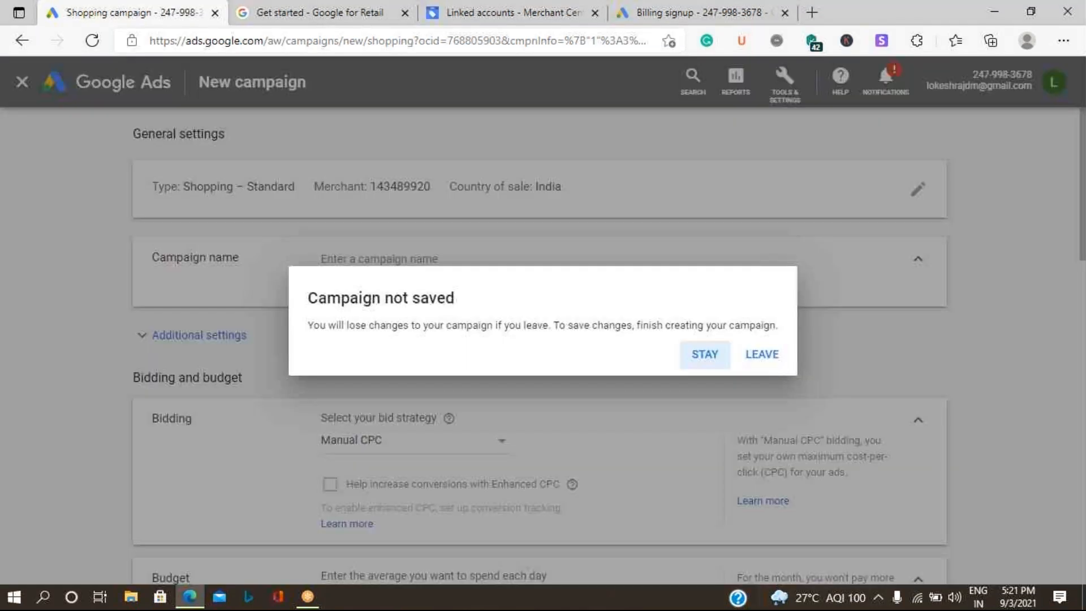
click(747, 358)
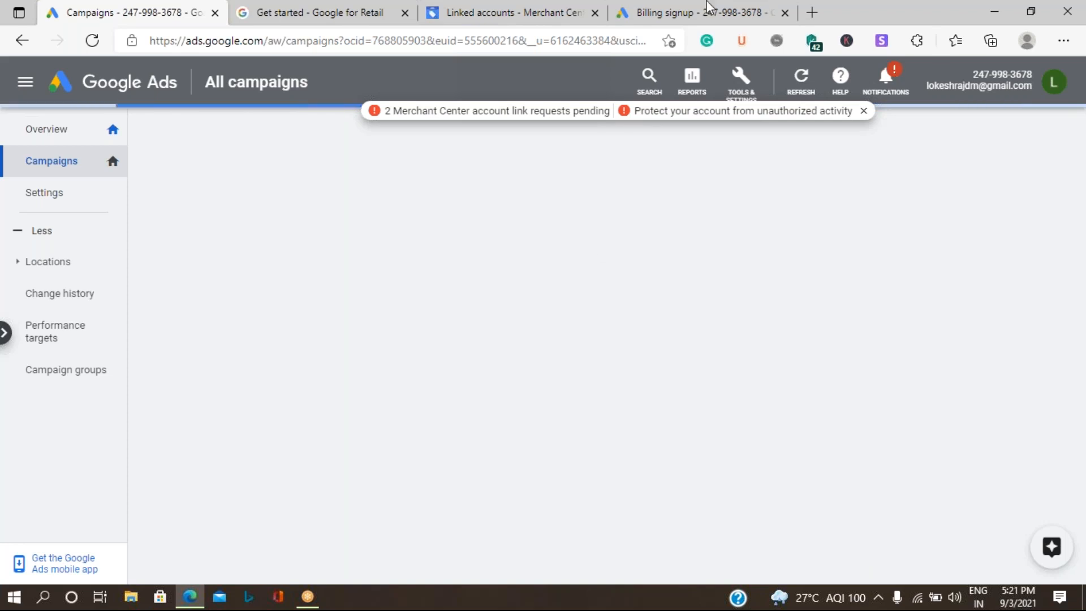
click(448, 20)
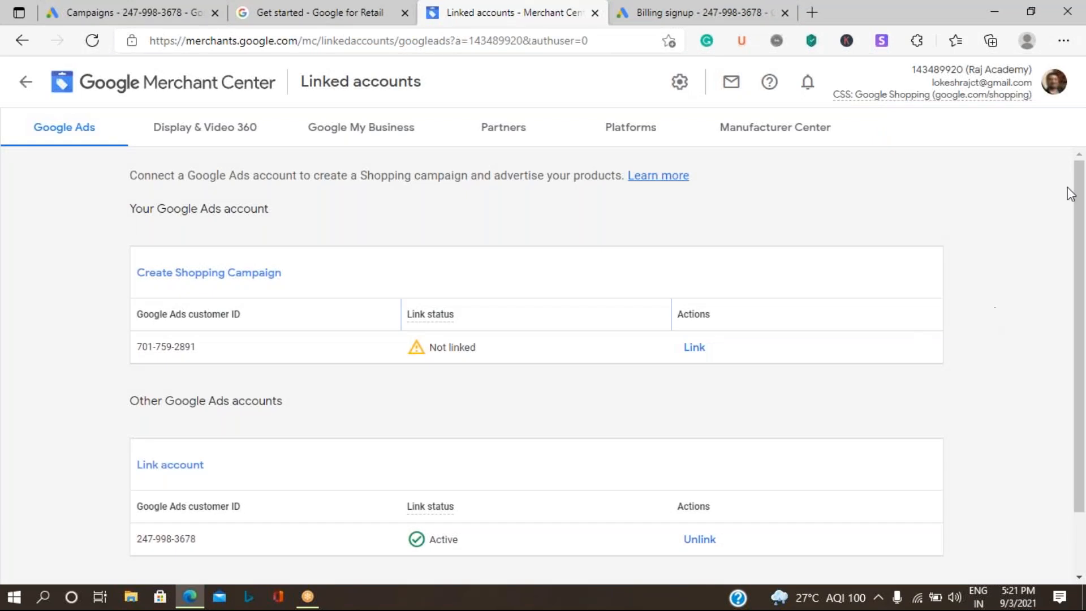
Step: Unlink the active Google Ads account from Merchant Center and confirm the removal
click(705, 545)
click(806, 378)
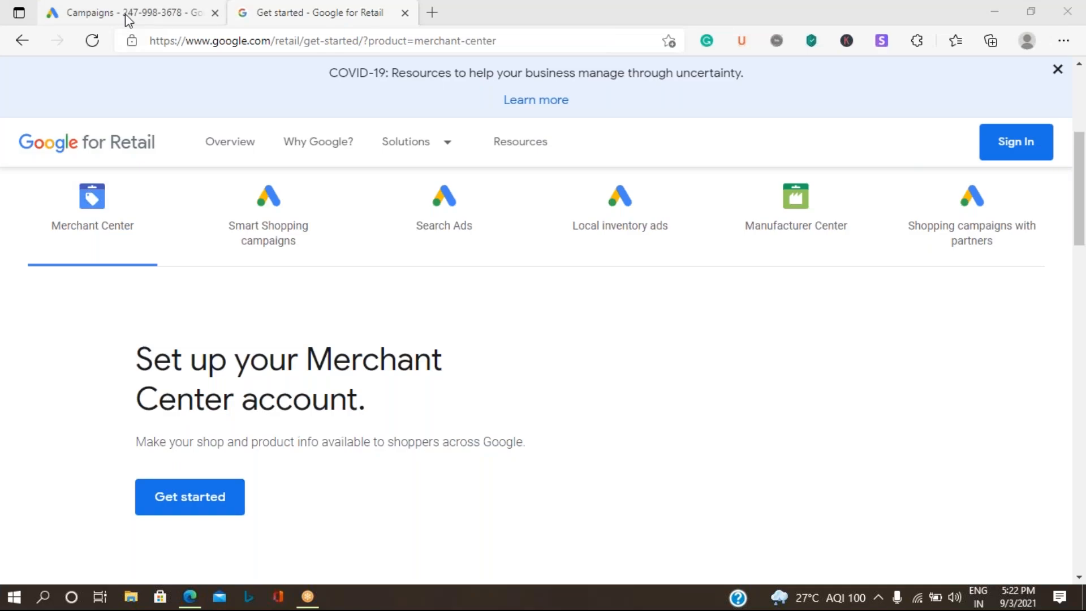
Step: Switch back to the Google Ads tab showing the All campaigns page
click(124, 14)
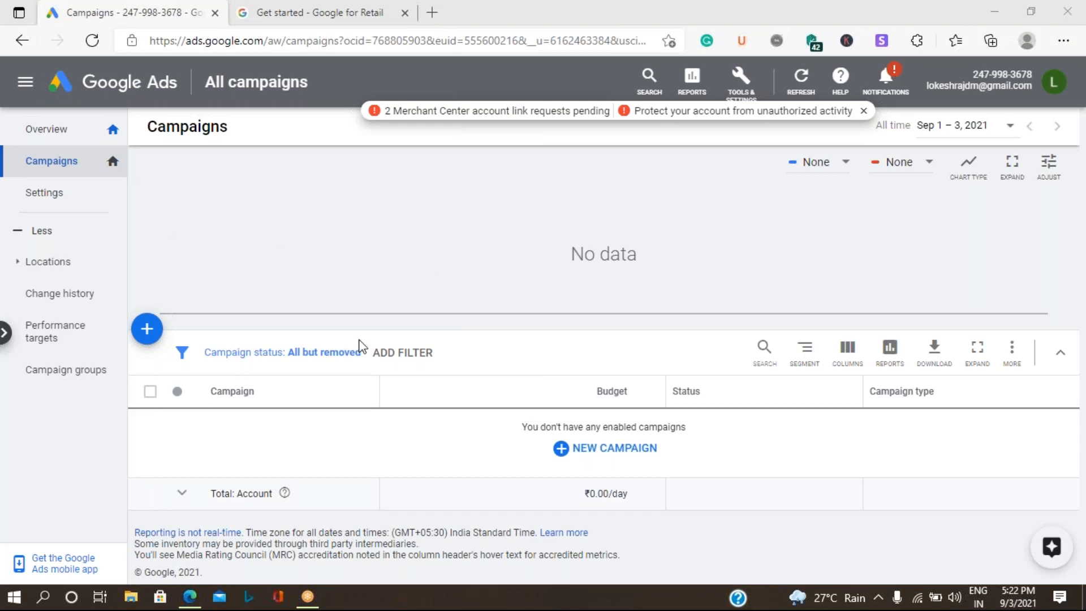
Step: Start a new campaign without a goal's guidance and choose the Shopping type
click(605, 457)
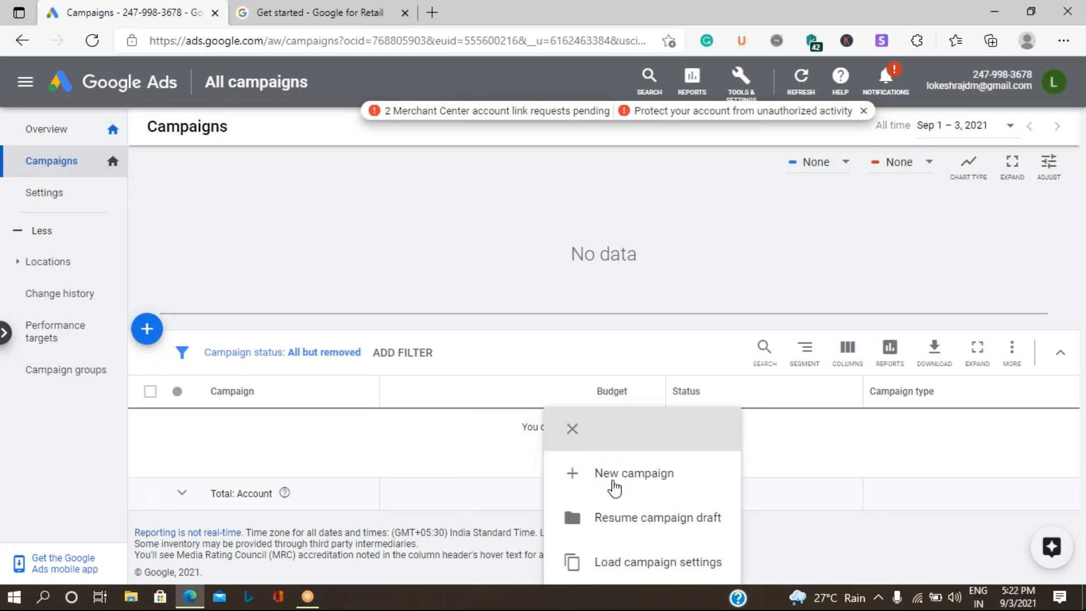
click(622, 481)
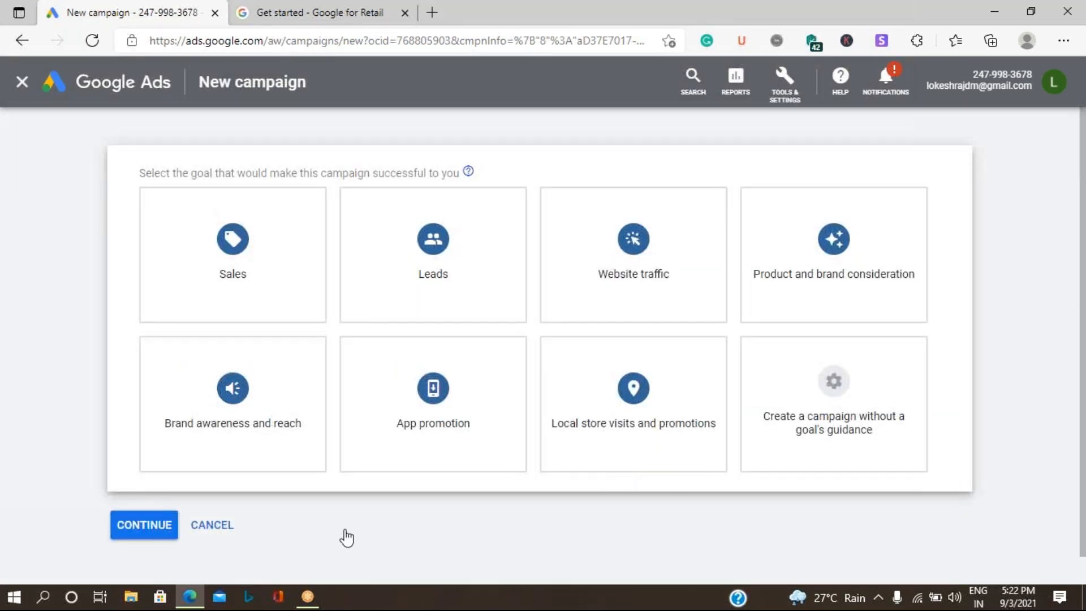
click(860, 434)
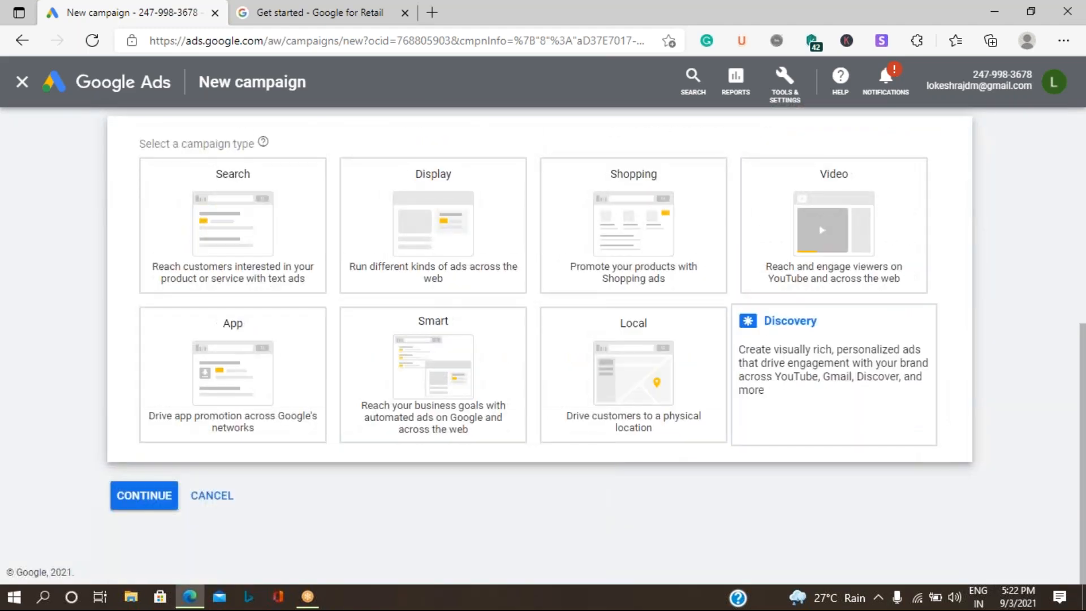
click(628, 212)
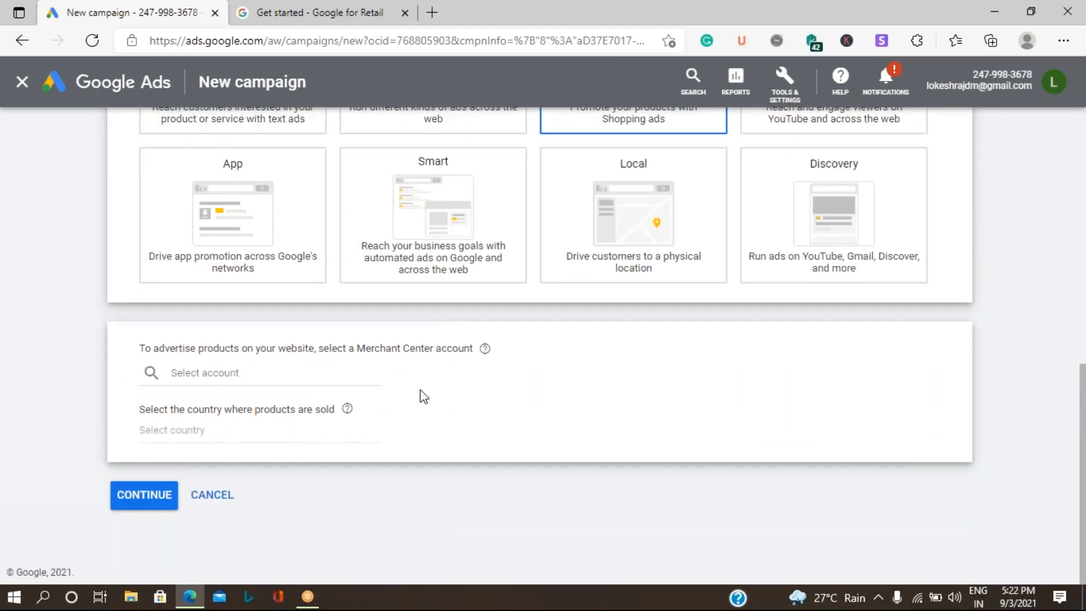
Step: Check the available Merchant Center accounts, then switch to the Google for Retail page
click(209, 369)
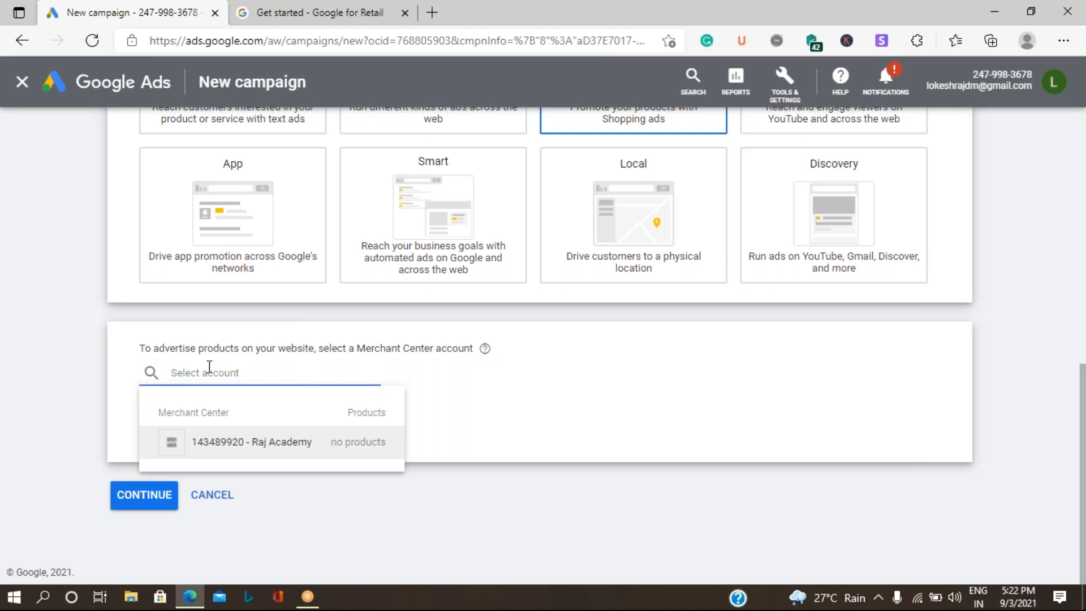
click(453, 531)
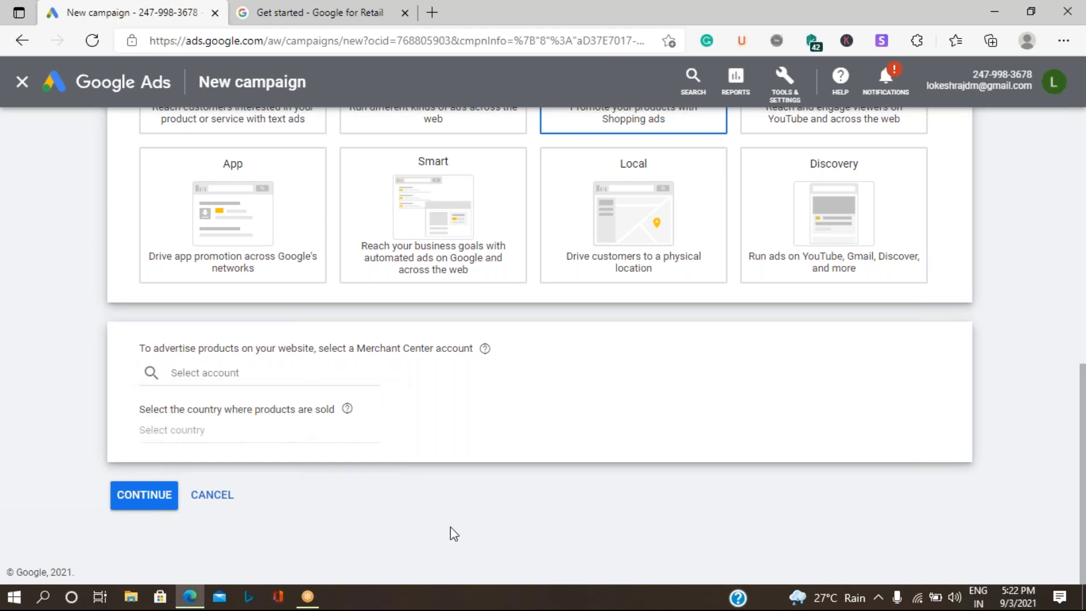
click(278, 17)
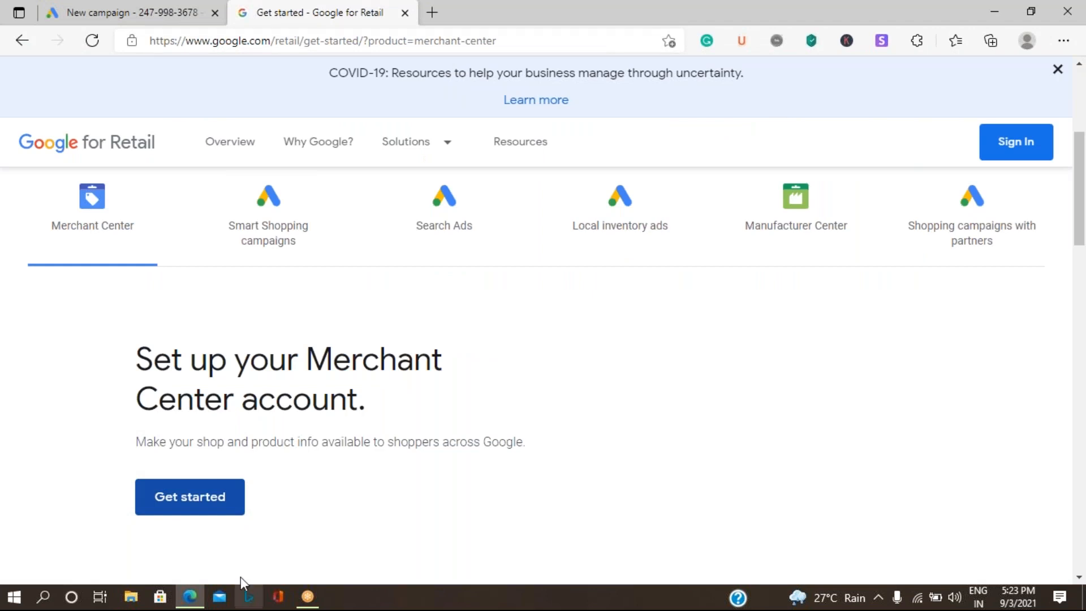
Step: Open Merchant Center from Google for Retail's Get started, declining the sign-in prompt
click(169, 509)
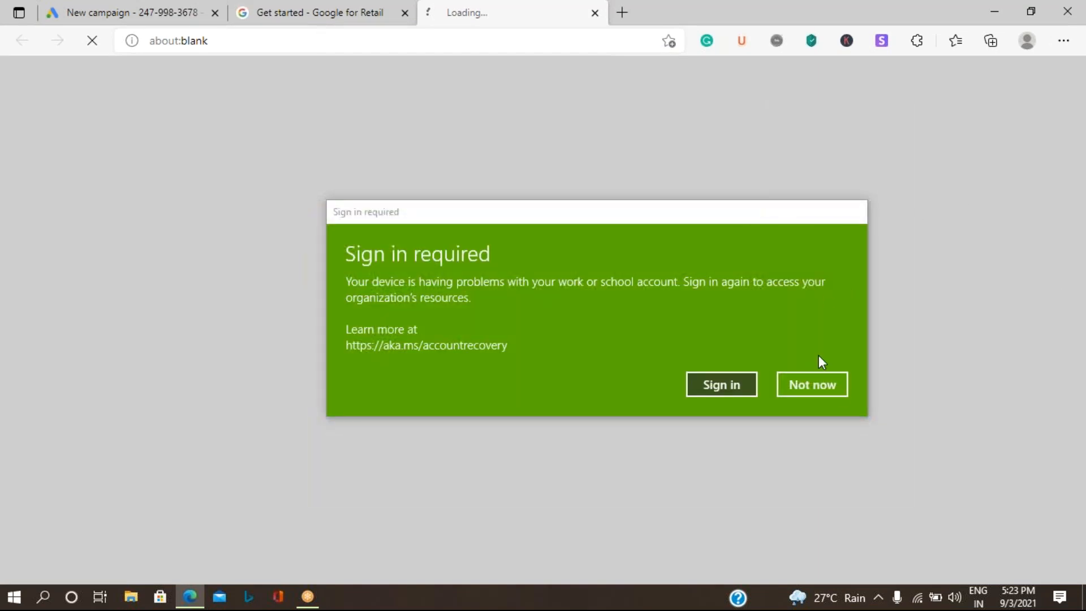
click(838, 388)
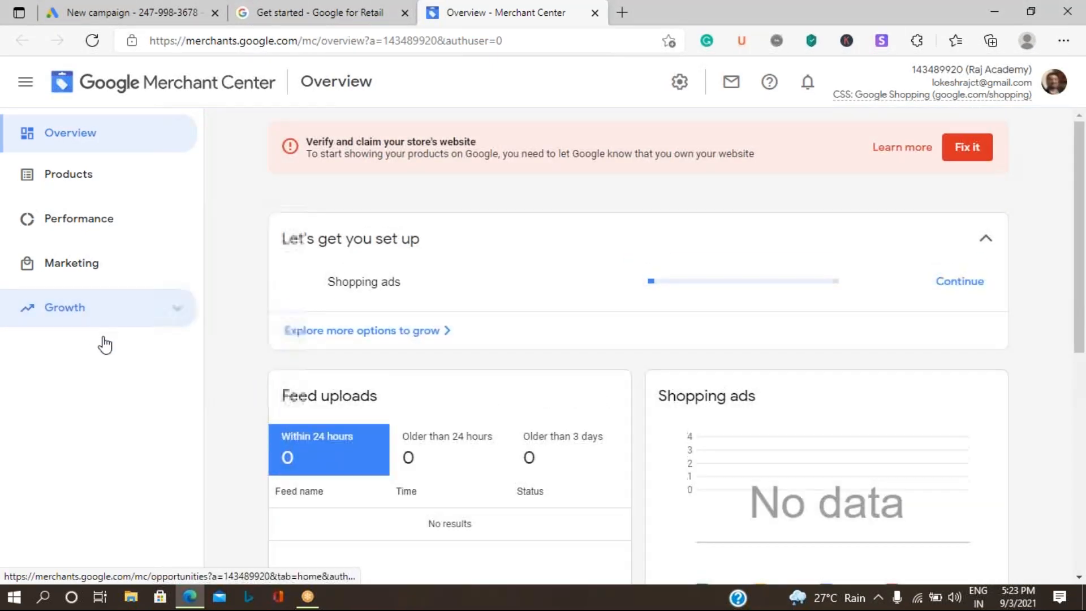
Step: Continue the Shopping ads program setup from Growth > Manage programs
click(155, 314)
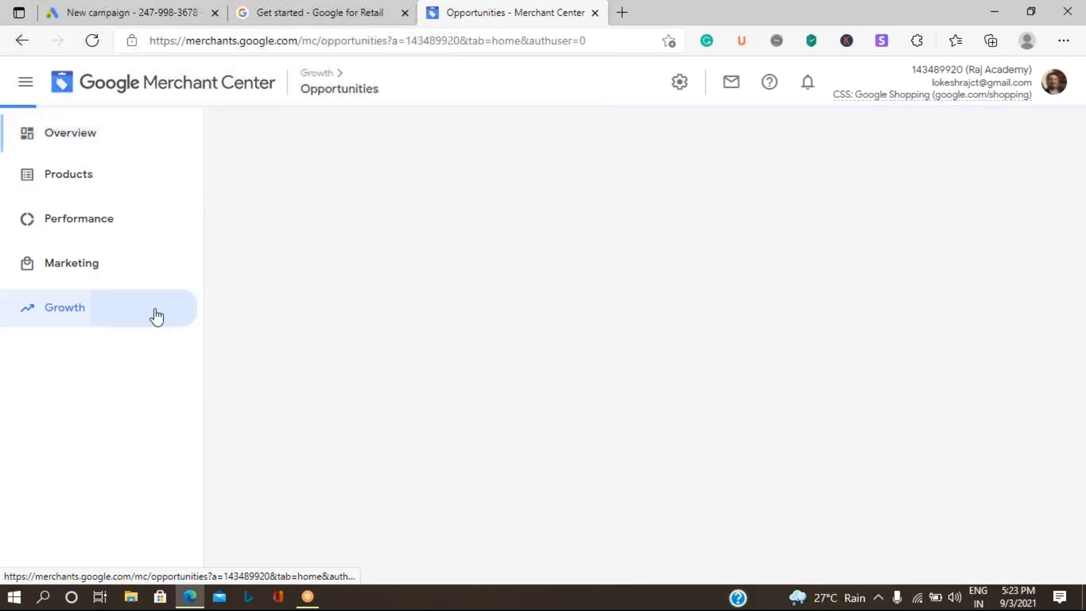
click(81, 378)
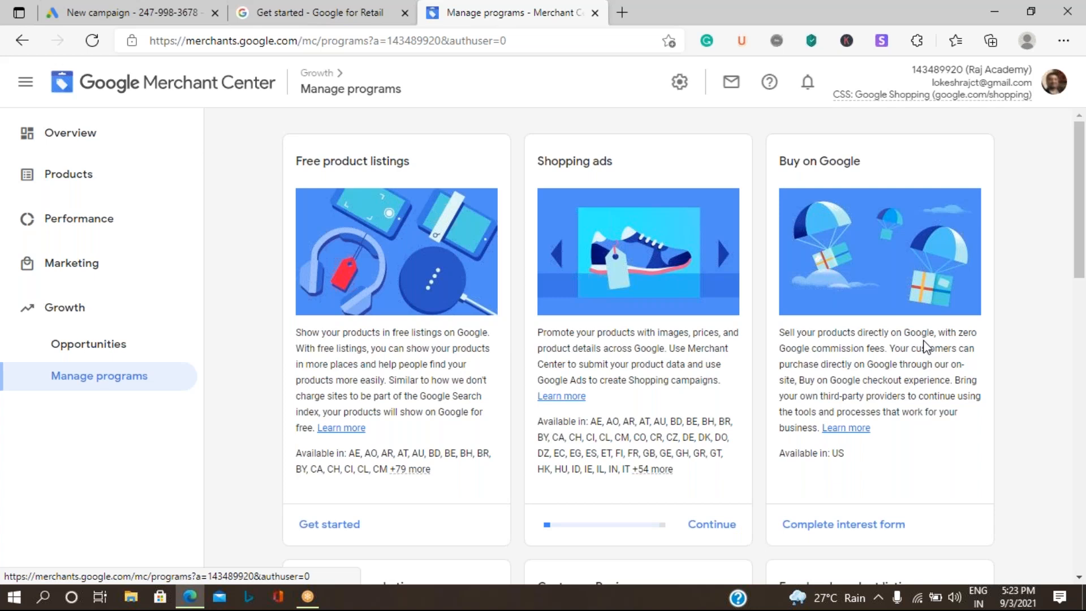
click(714, 525)
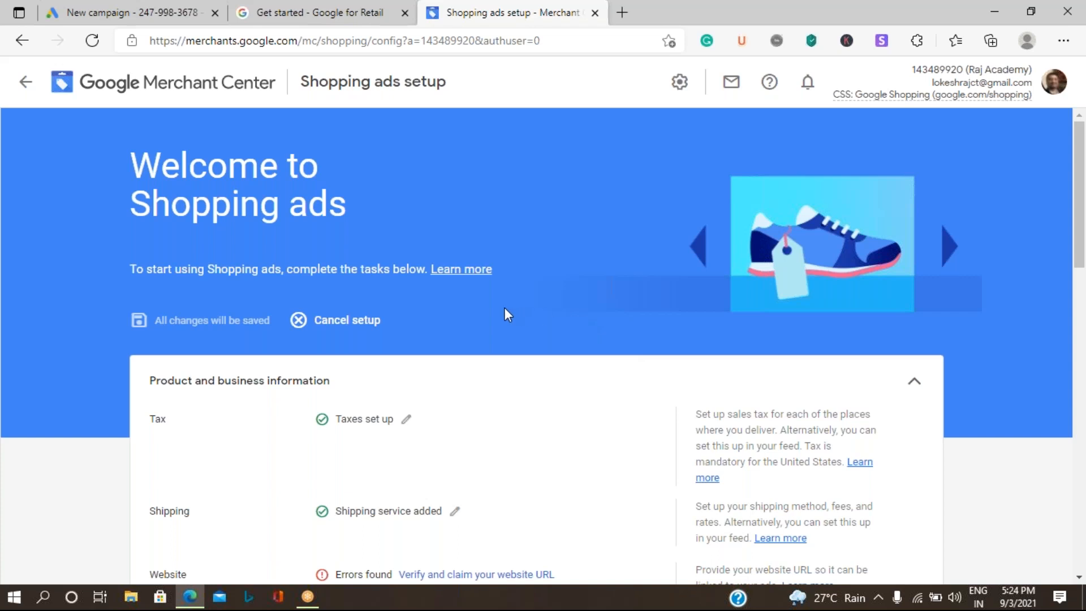
scroll(504, 308, down, 5)
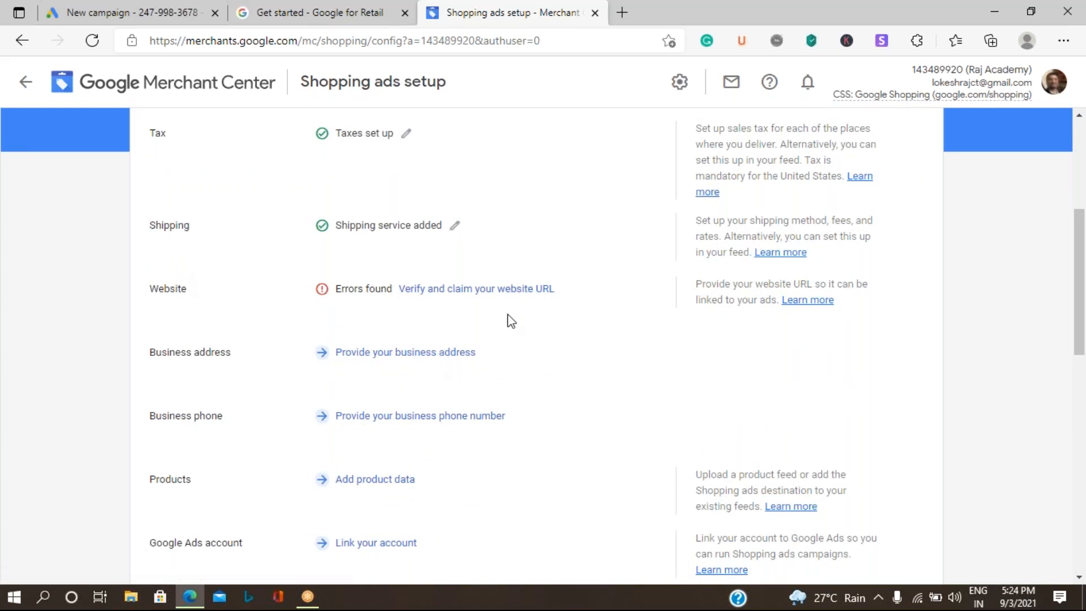
scroll(338, 449, down, 2)
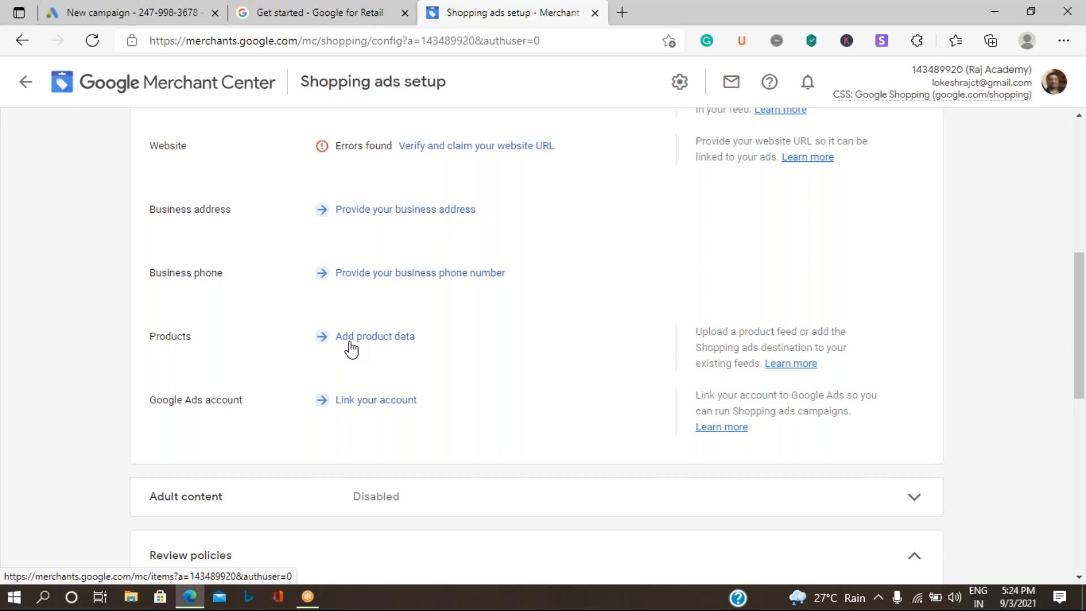
scroll(352, 349, down, 10)
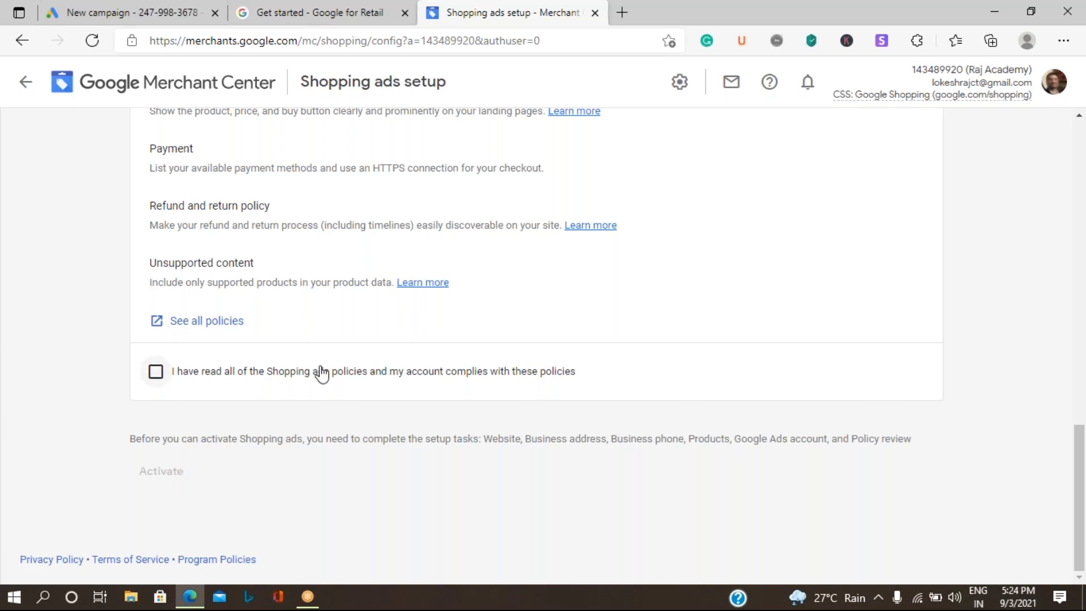
scroll(321, 373, up, 20)
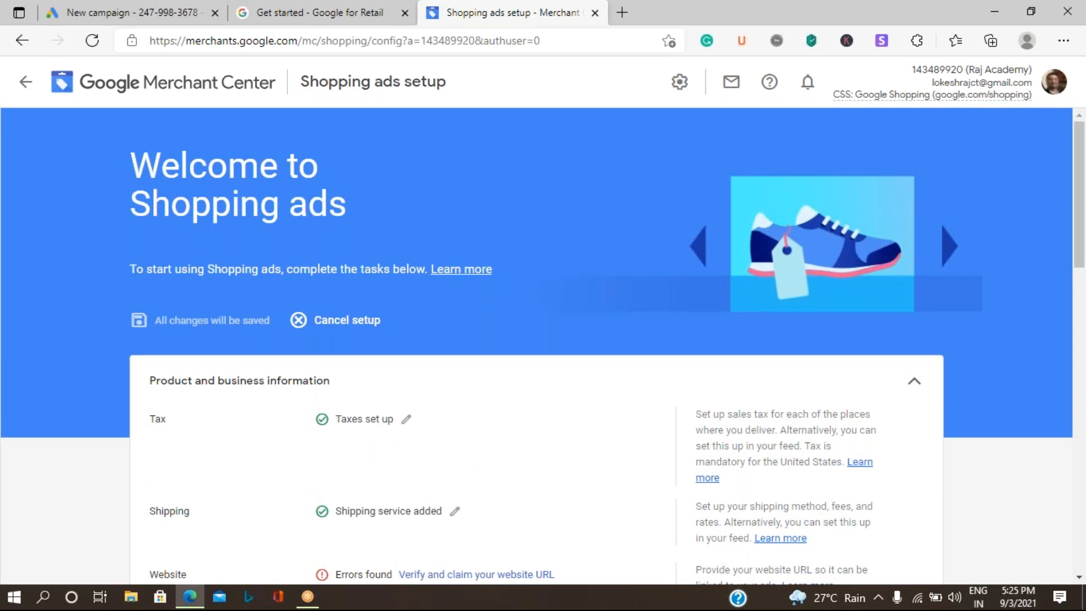
Step: Send a link request from Merchant Center to the Google Ads account using its customer ID
click(679, 89)
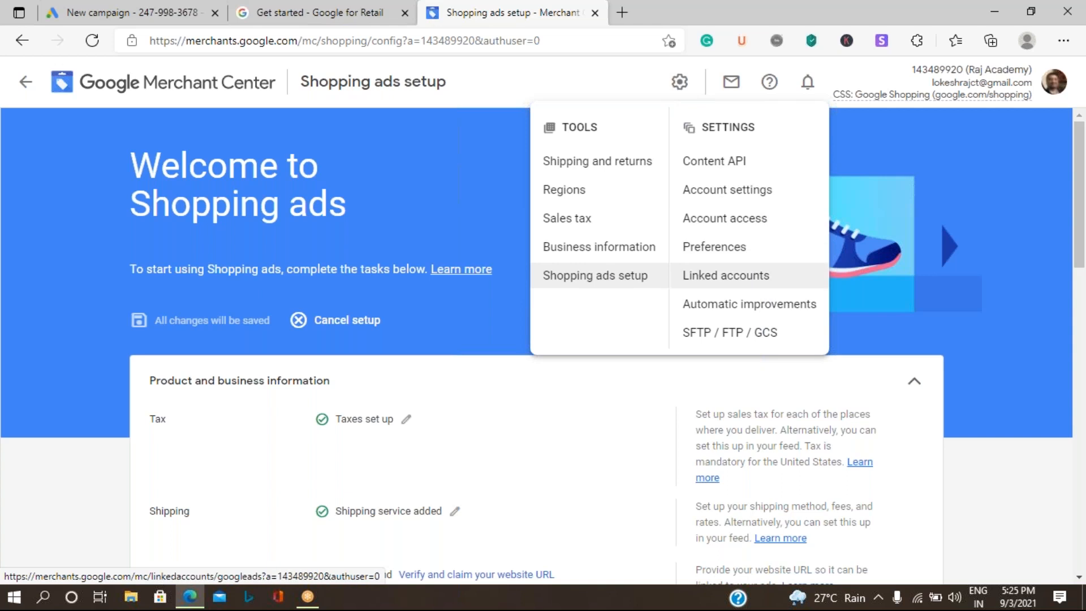
click(726, 276)
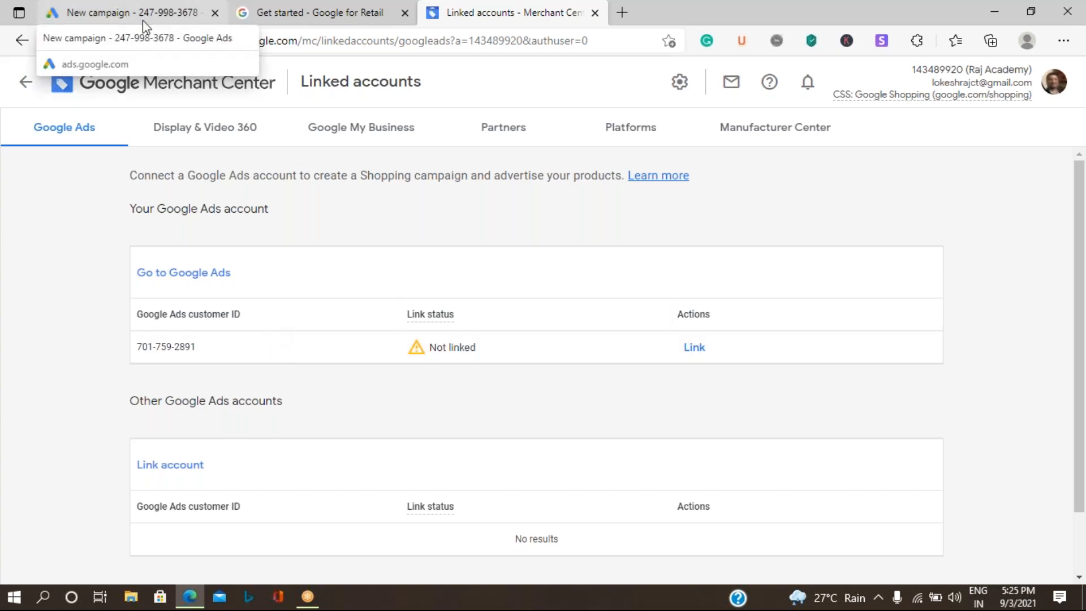
click(173, 468)
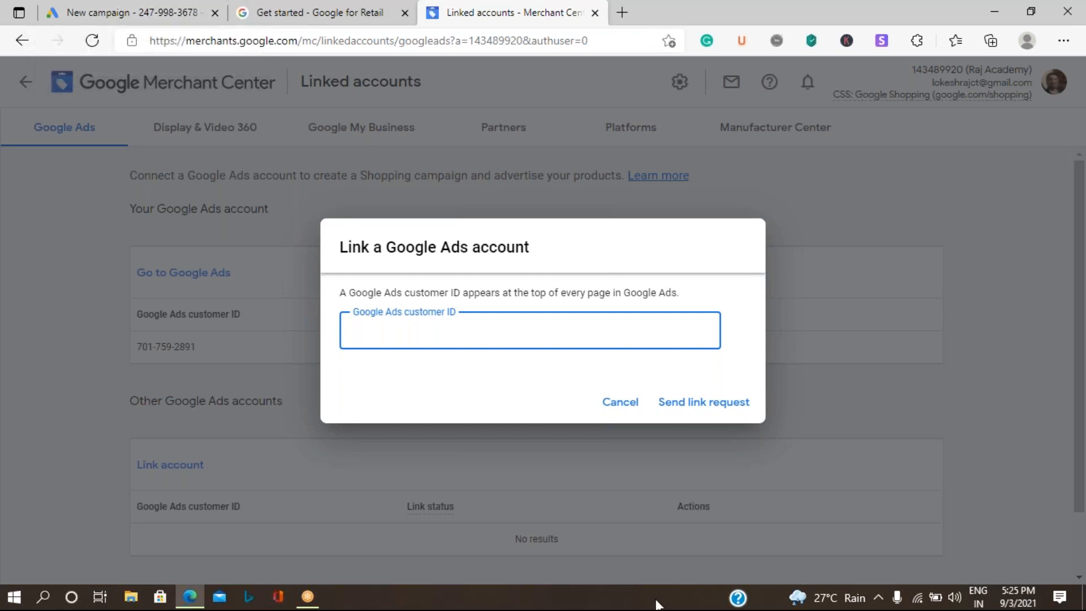
click(706, 405)
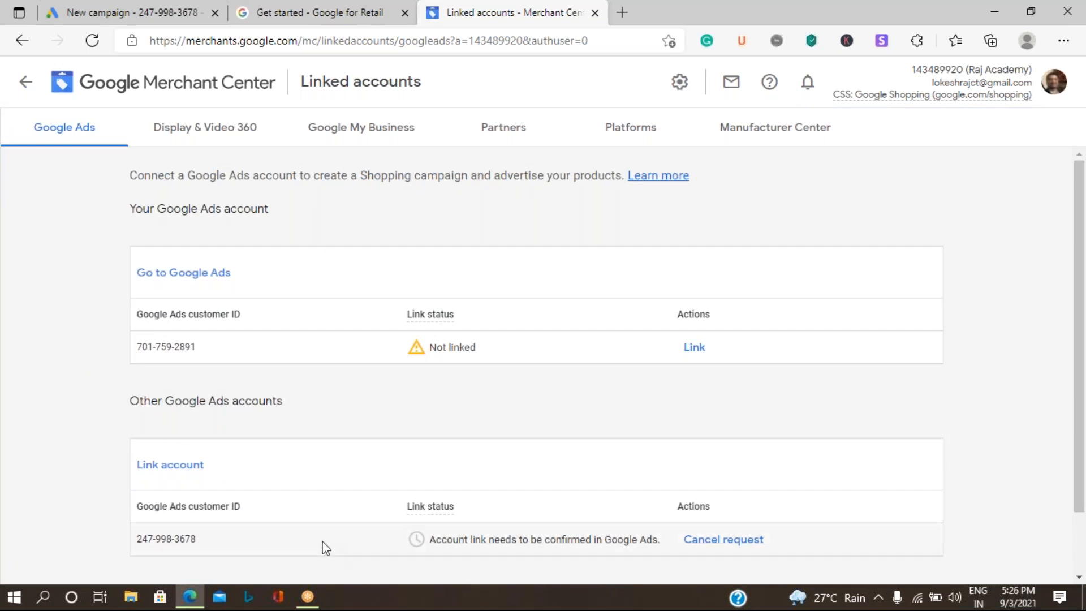
Step: Open Google Ads Linked accounts settings and locate the Google Merchant Center card
click(144, 16)
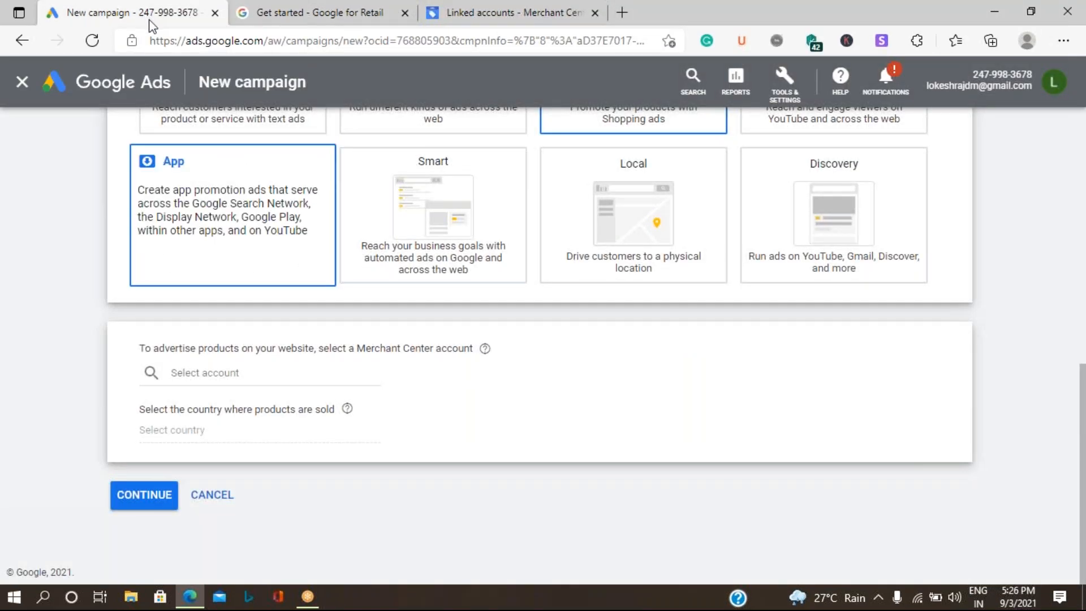
scroll(597, 531, up, 2)
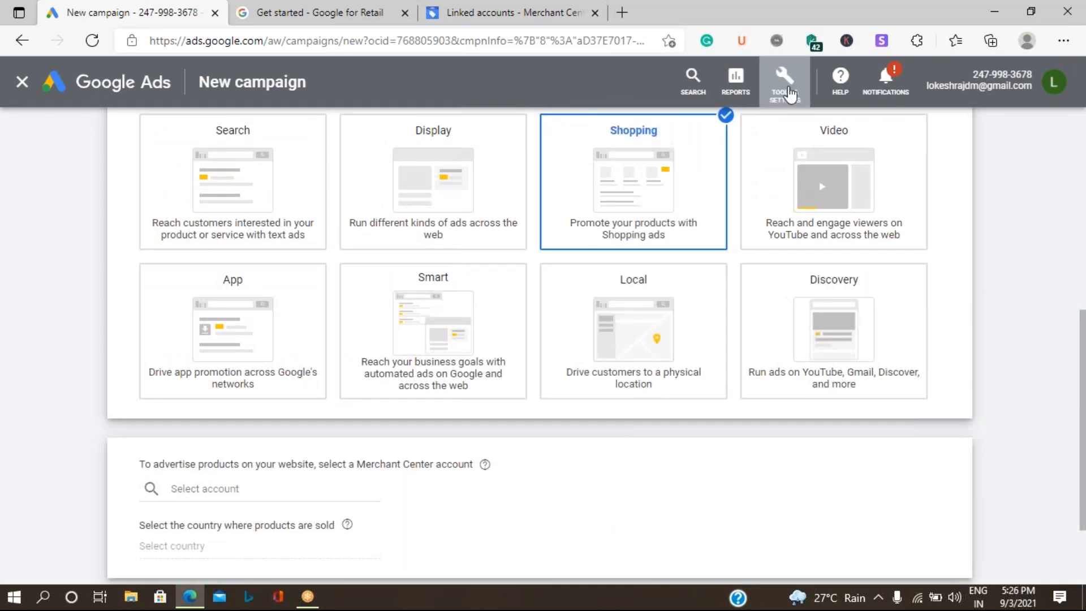
click(791, 95)
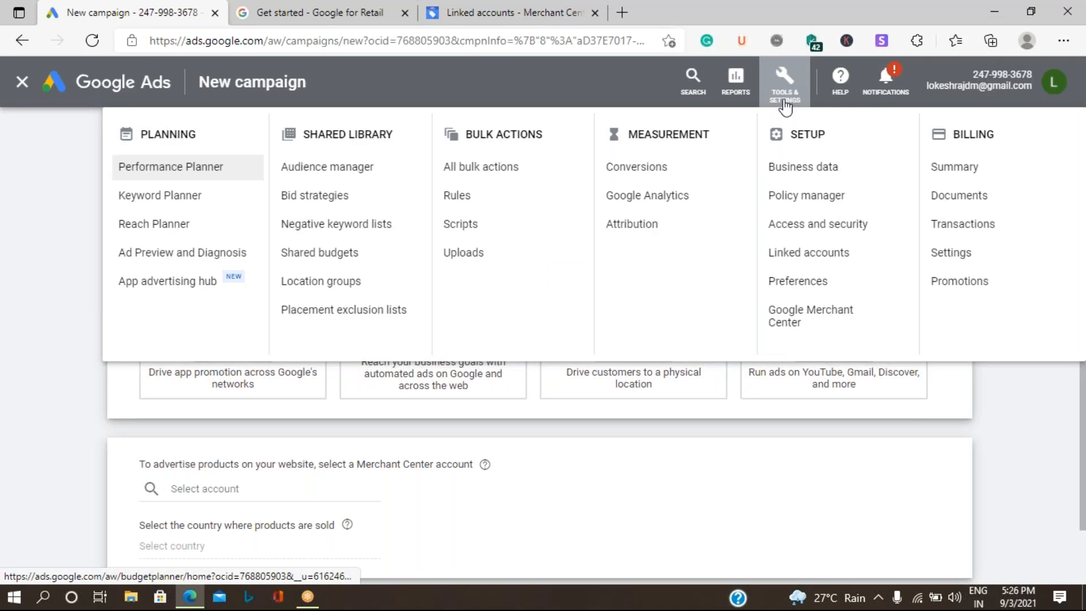
click(820, 260)
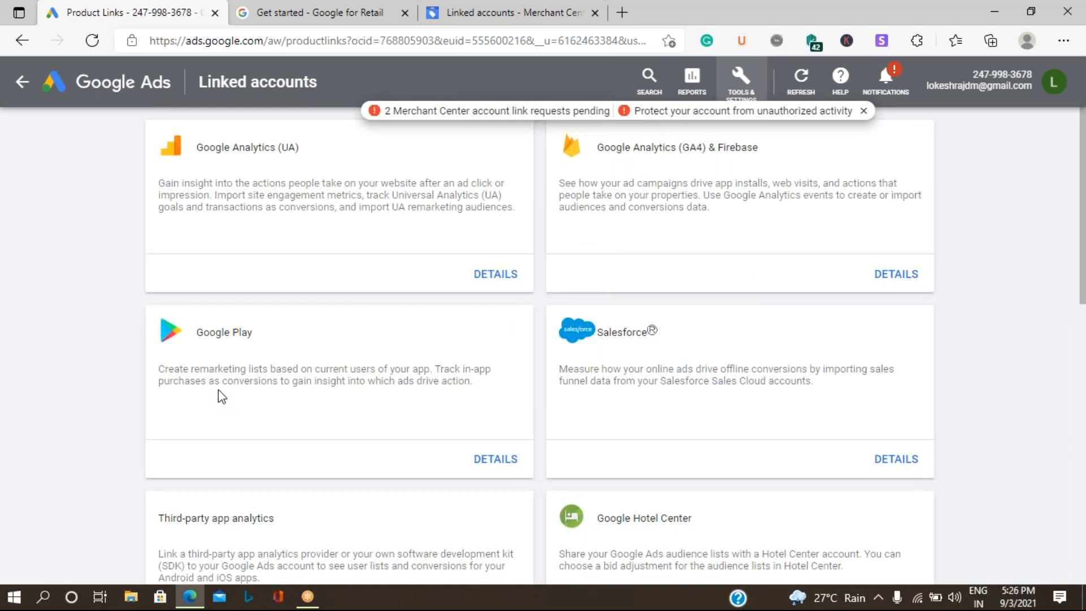
scroll(240, 403, down, 10)
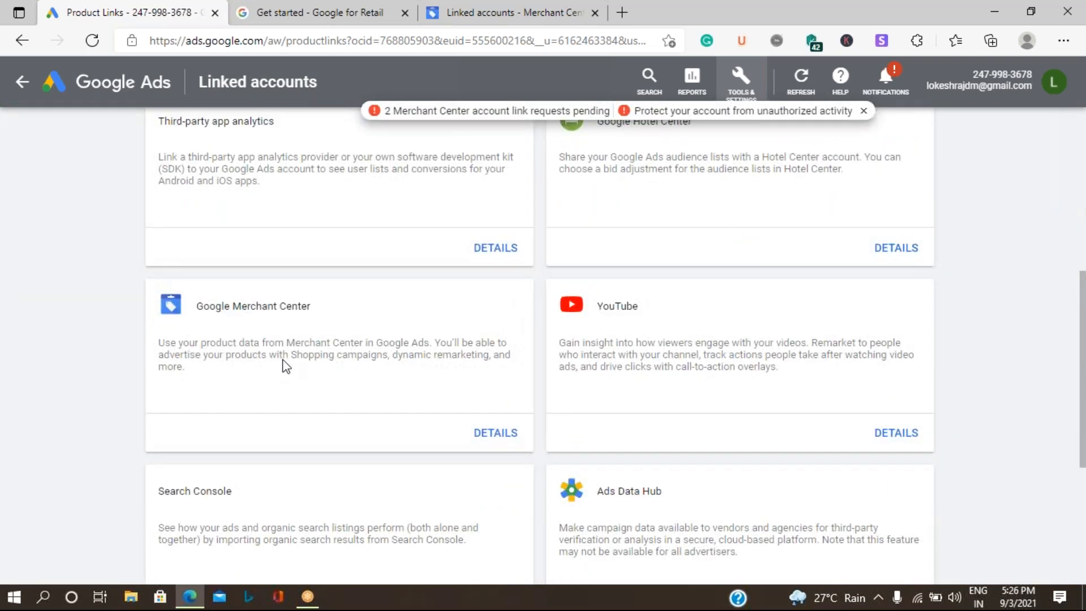
scroll(248, 291, up, 1)
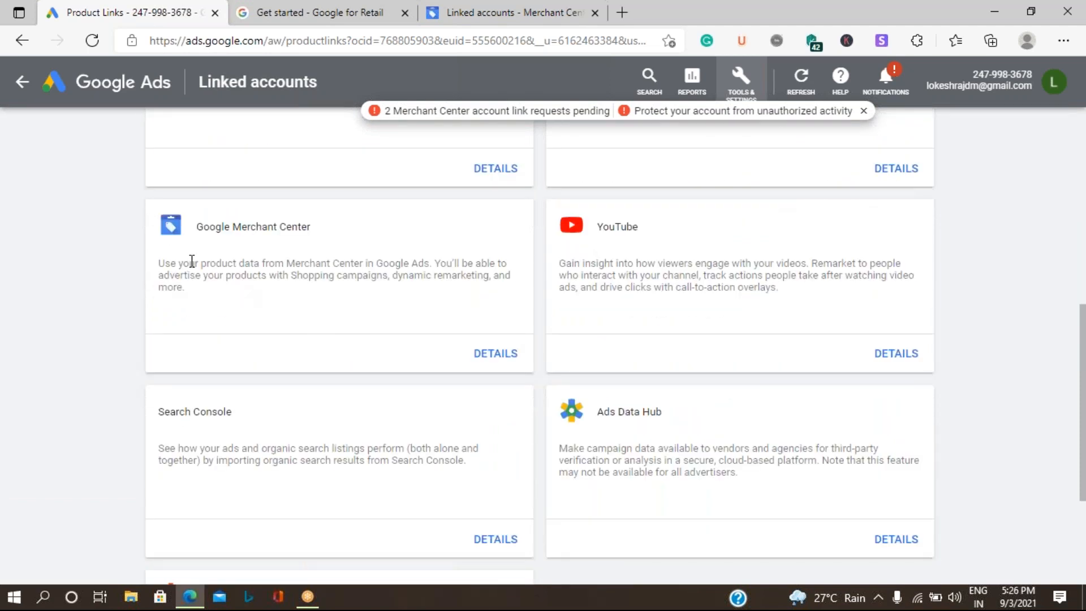
Step: Approve the pending Merchant Center link request and return to the Google Ads overview
click(497, 356)
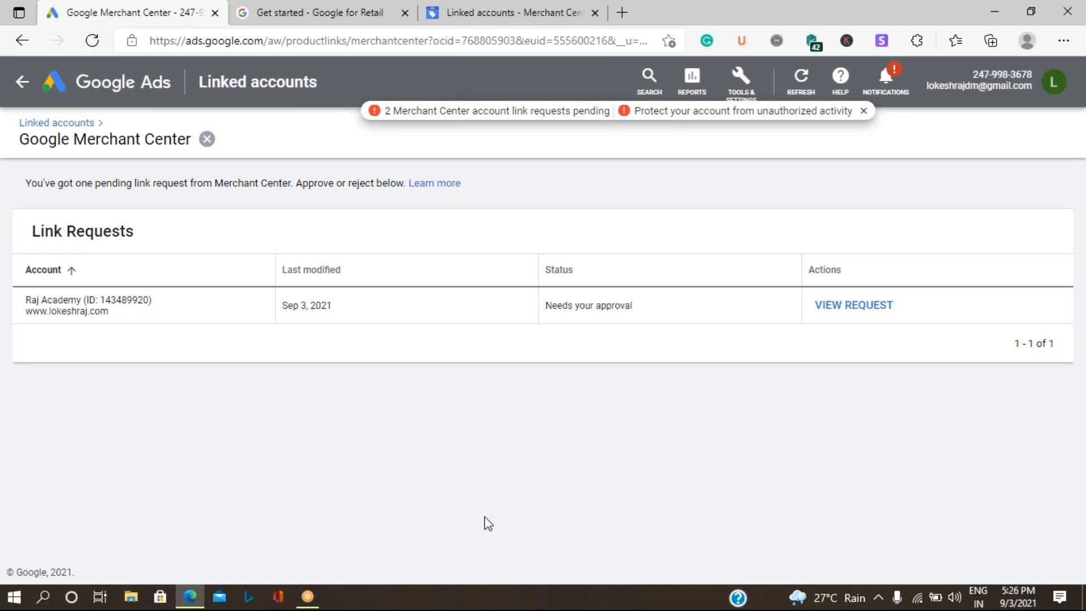
click(855, 306)
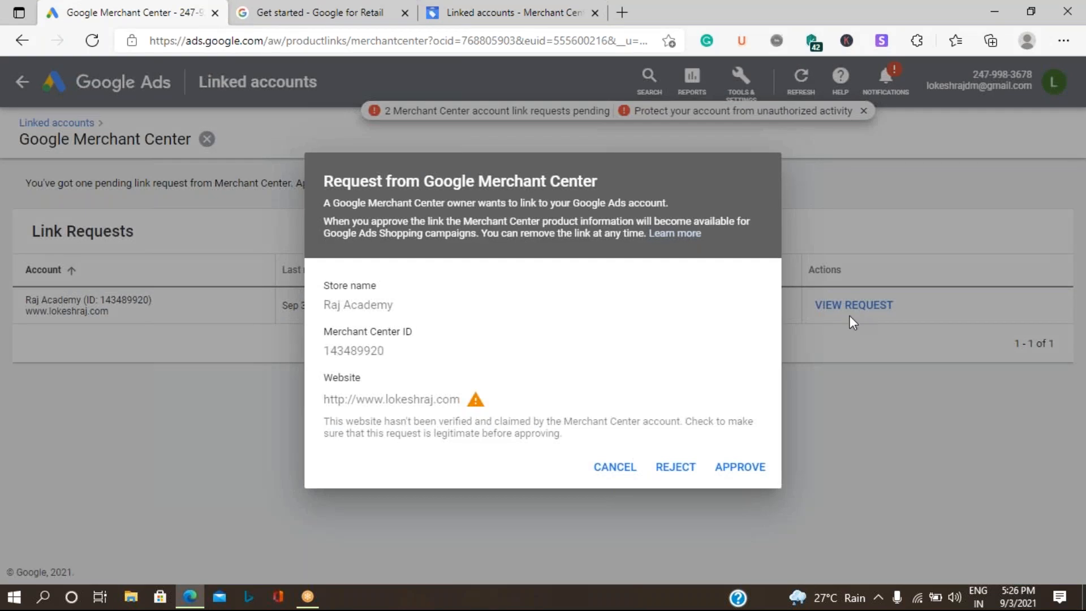
click(739, 468)
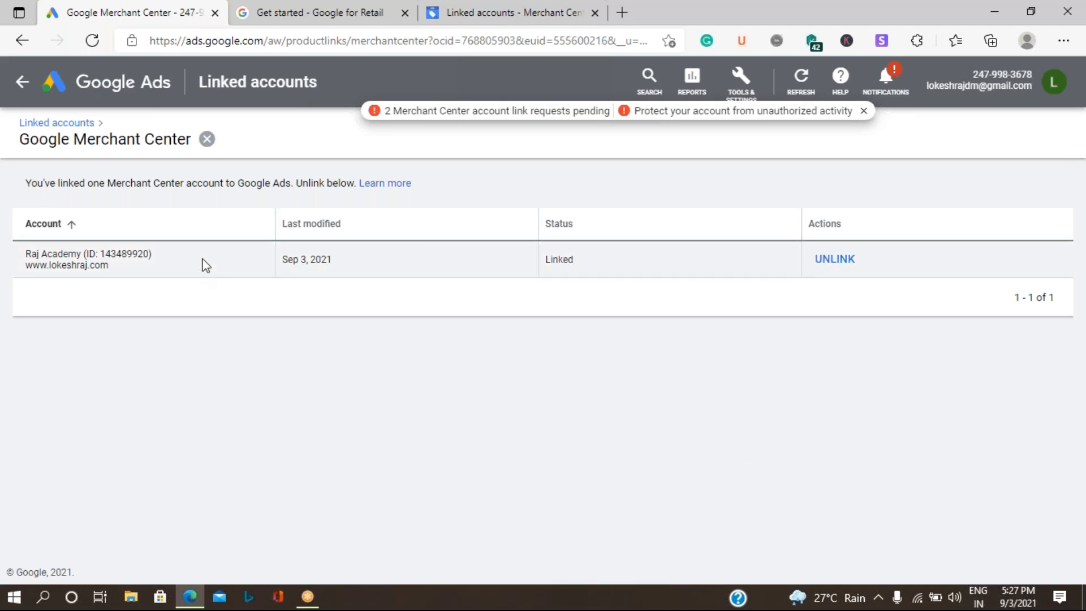
click(107, 85)
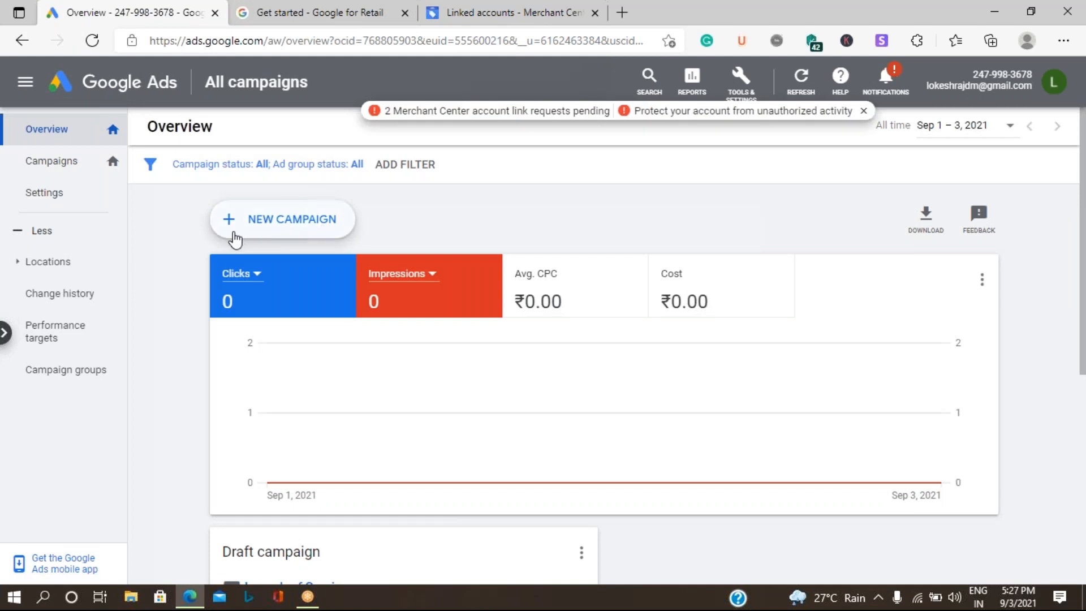
Step: Start a fresh campaign choosing 'Create a campaign without a goal's guidance'
click(288, 233)
click(300, 289)
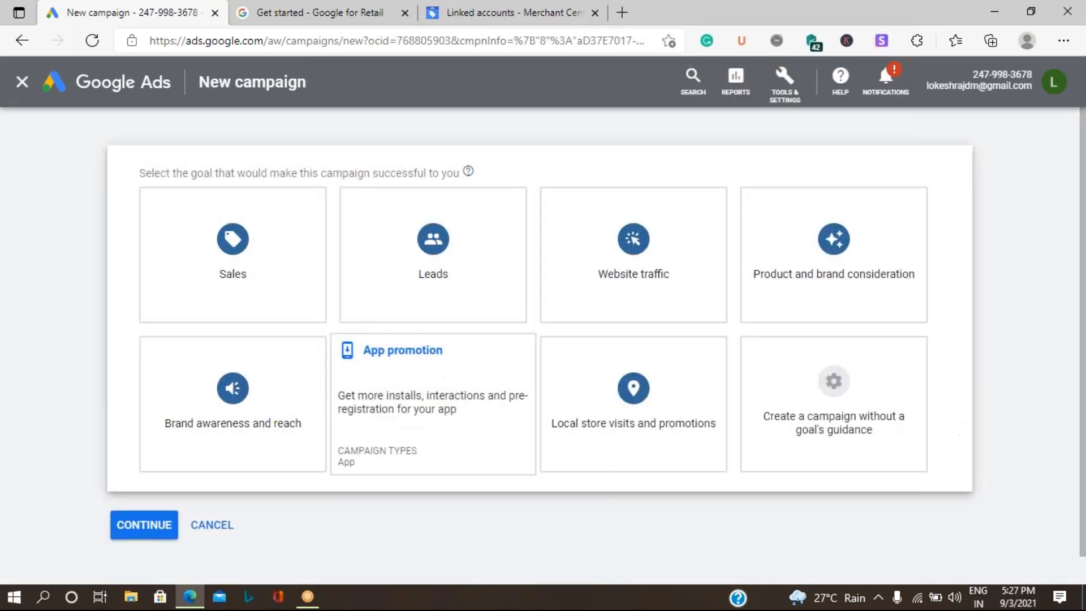
click(826, 427)
click(827, 427)
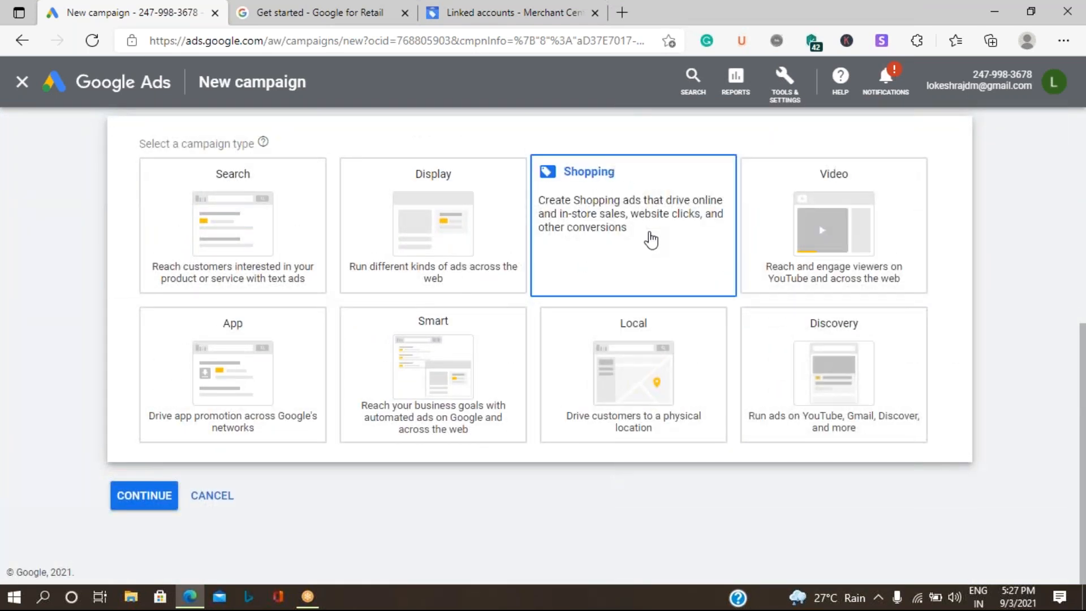
Step: Create a Standard Shopping campaign selling in India through the linked Merchant Center account
click(650, 240)
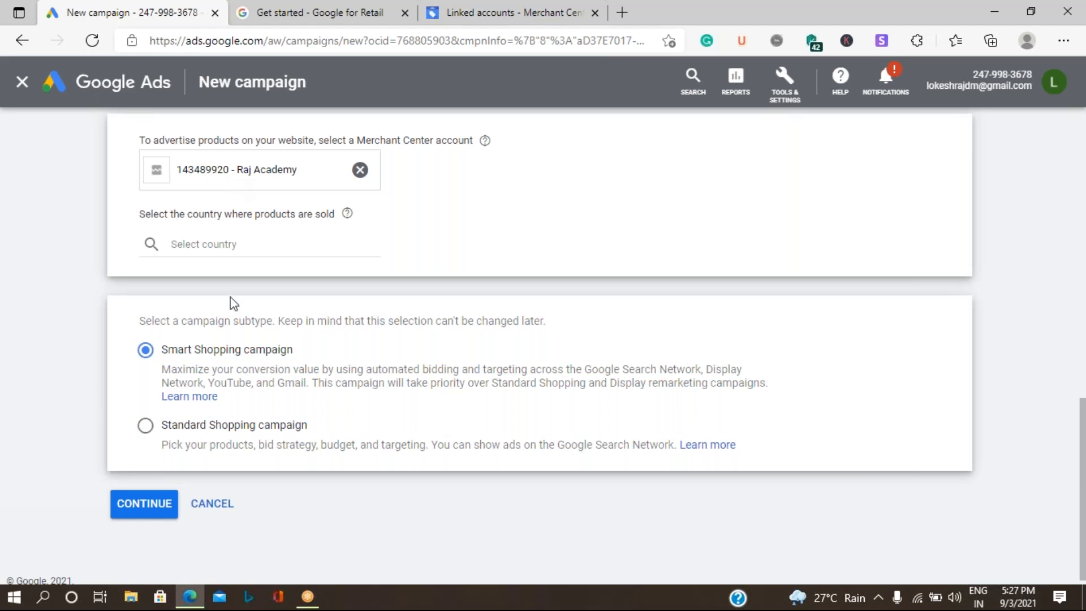
click(243, 243)
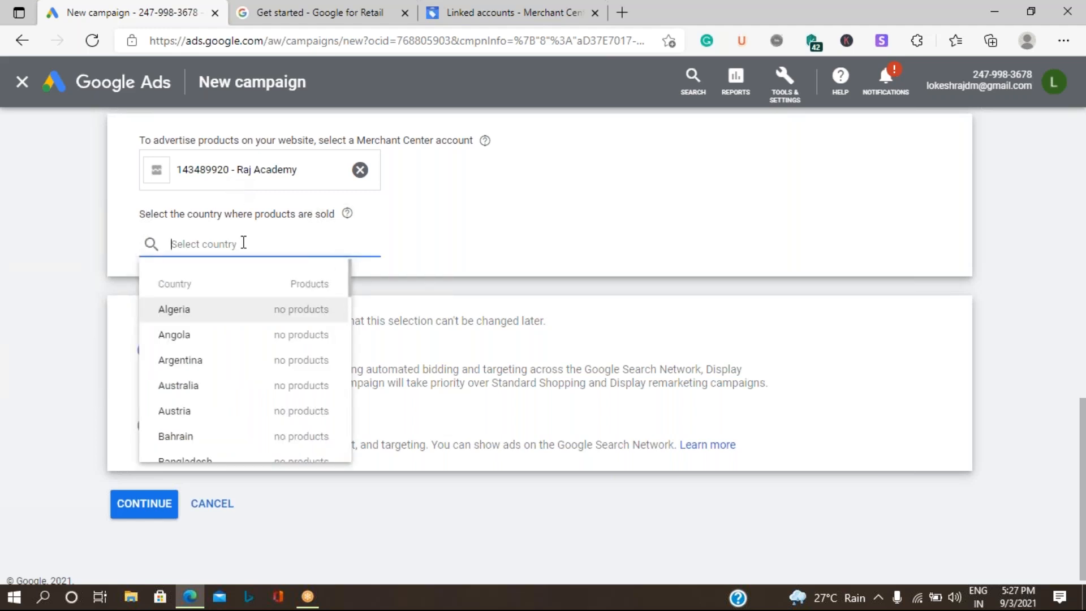
text(ind)
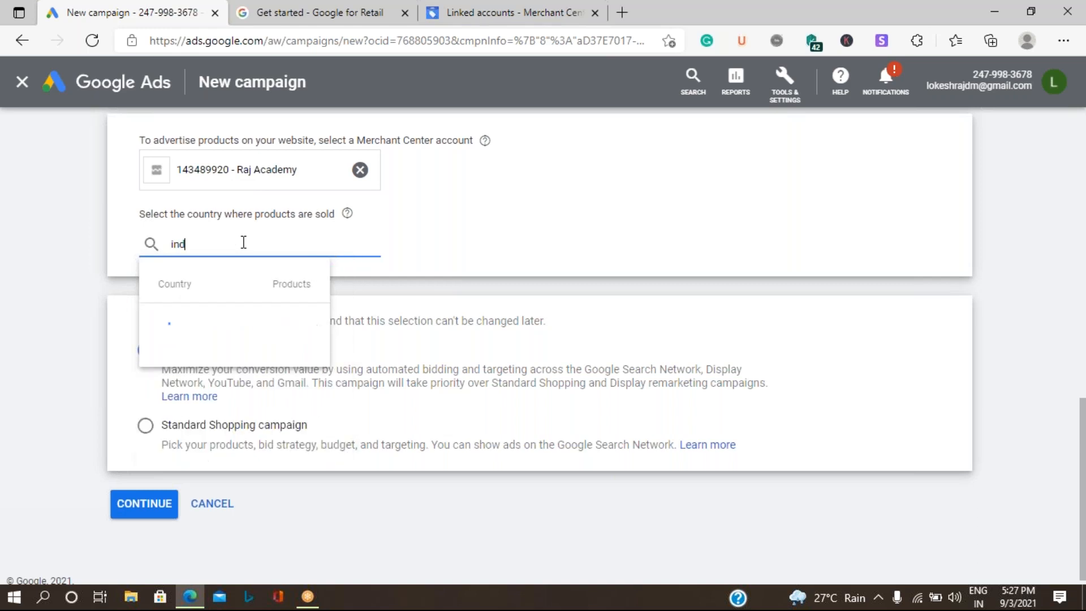
click(275, 312)
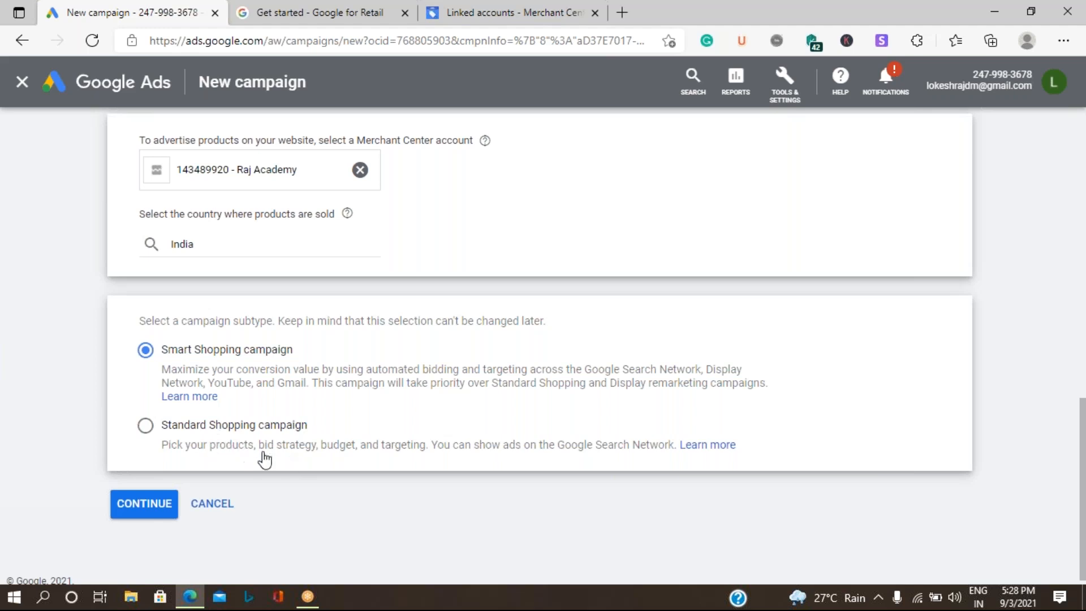
click(234, 442)
click(140, 507)
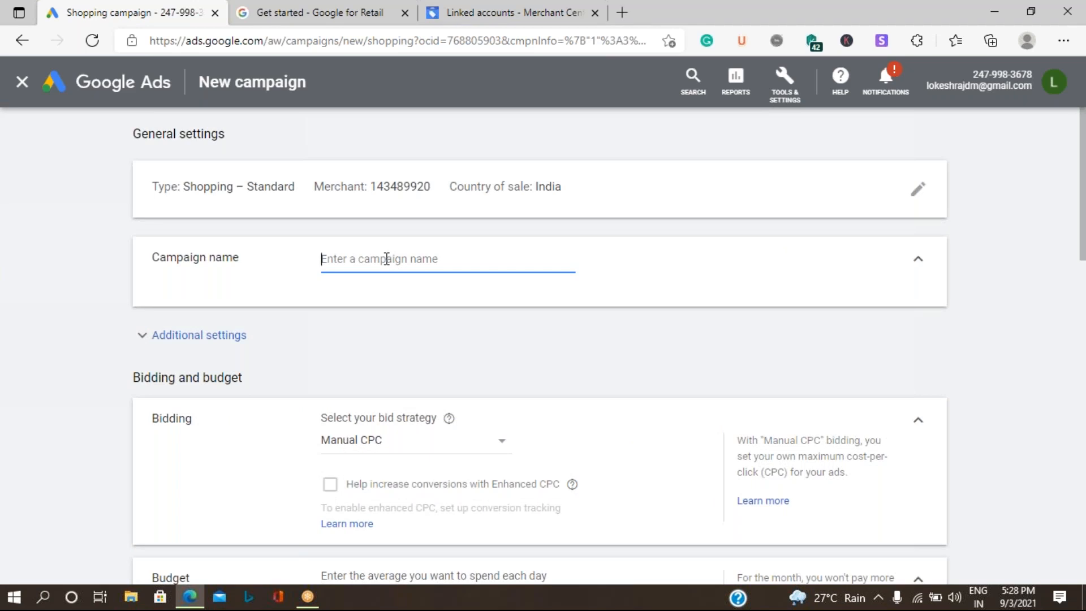
Step: Name the campaign 'Launch campaign', enable ads for local-store products, and keep Manual CPC bidding
text(Launc)
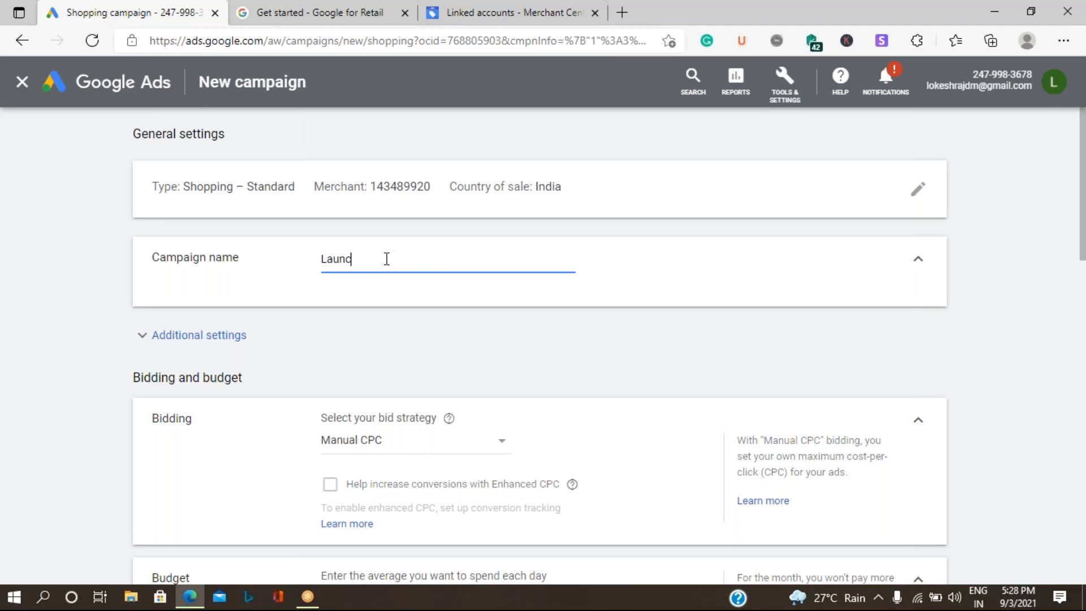
text(h campaign)
scroll(437, 369, down, 3)
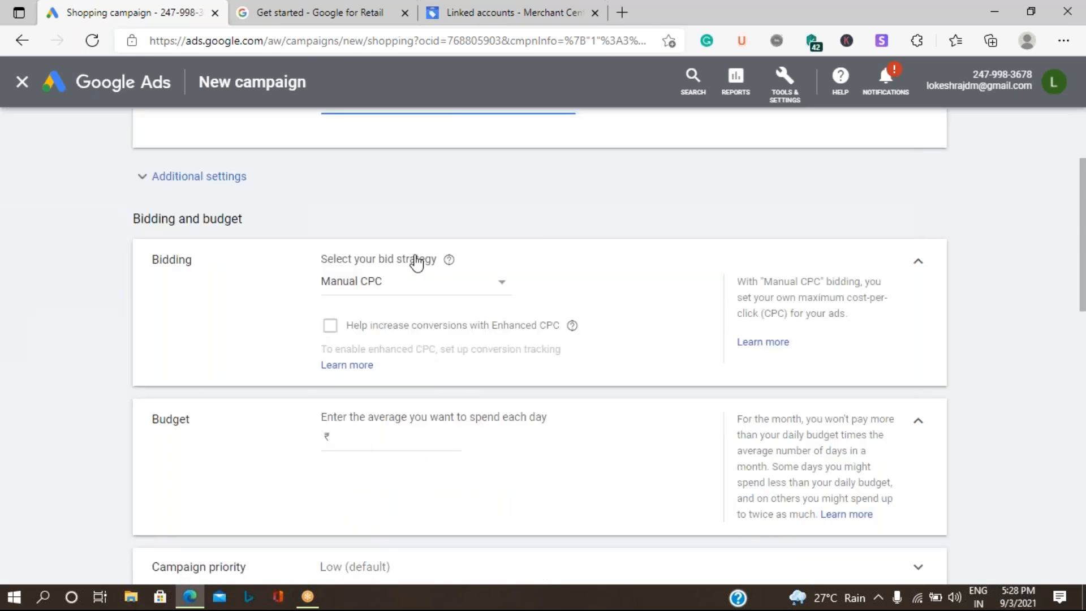
click(191, 179)
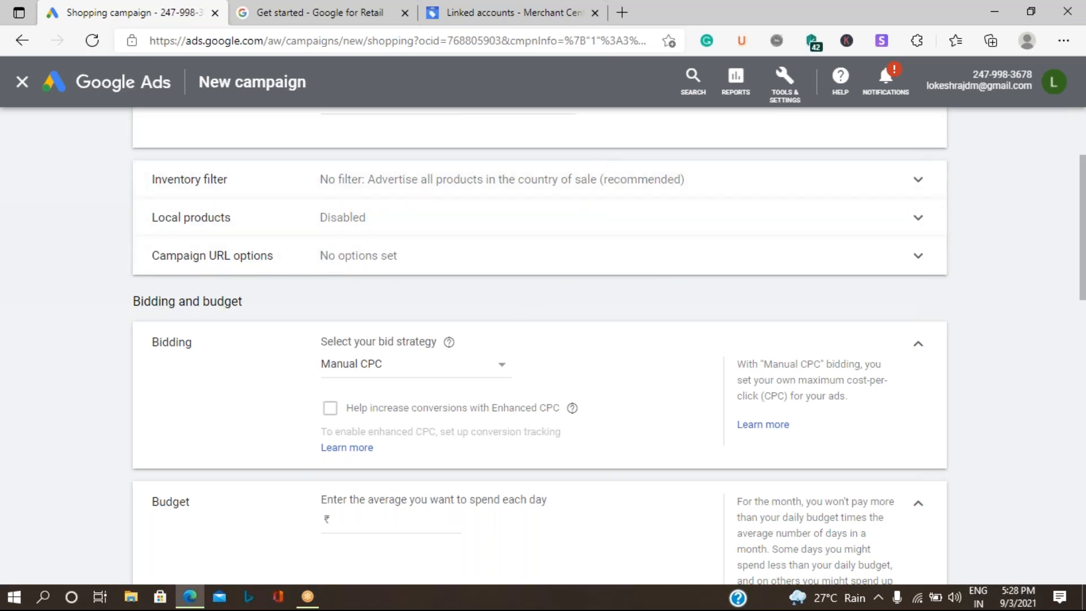
click(914, 229)
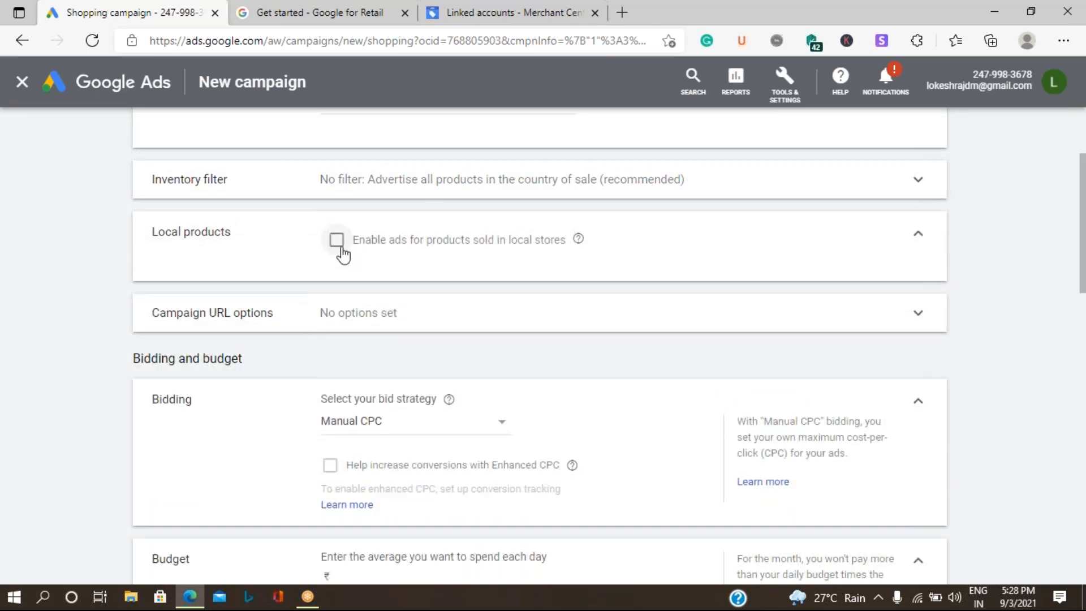
click(338, 241)
click(454, 438)
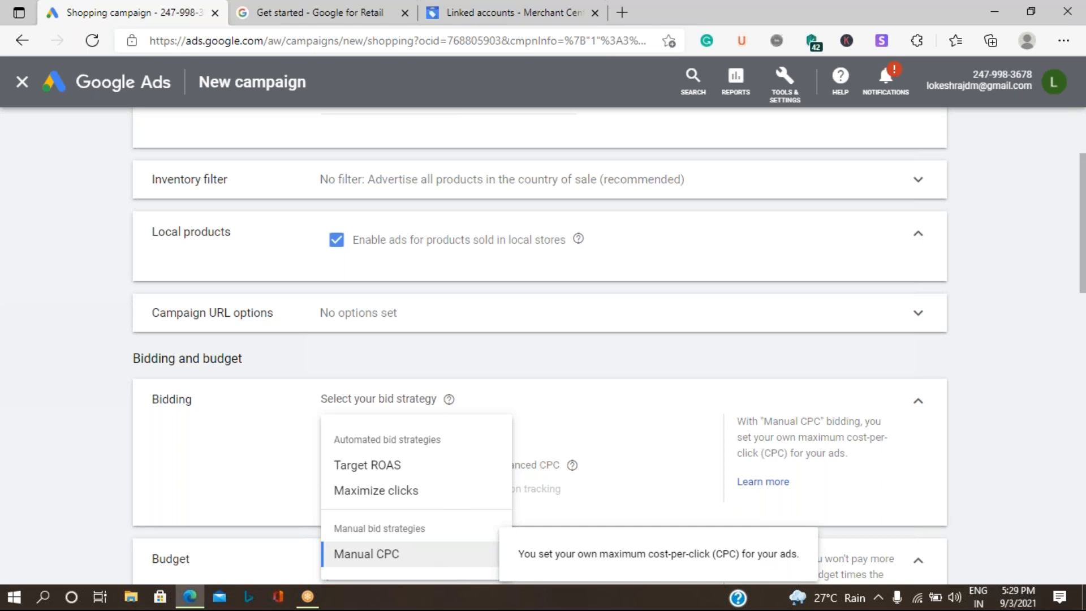
click(428, 565)
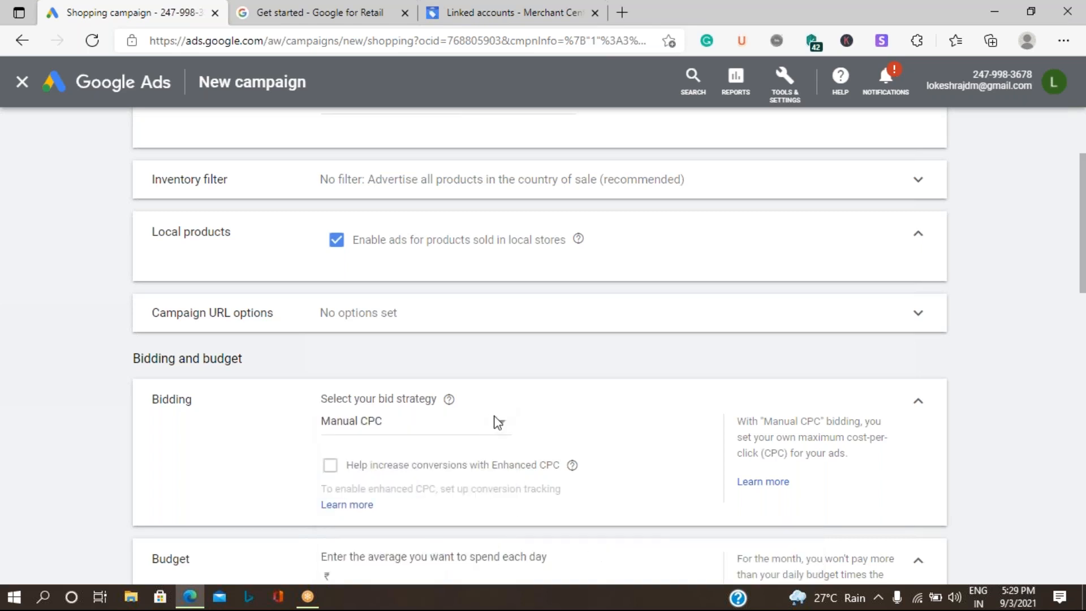
scroll(496, 425, down, 3)
Step: Enter a daily budget of 1000, then review the India location and network settings
click(361, 421)
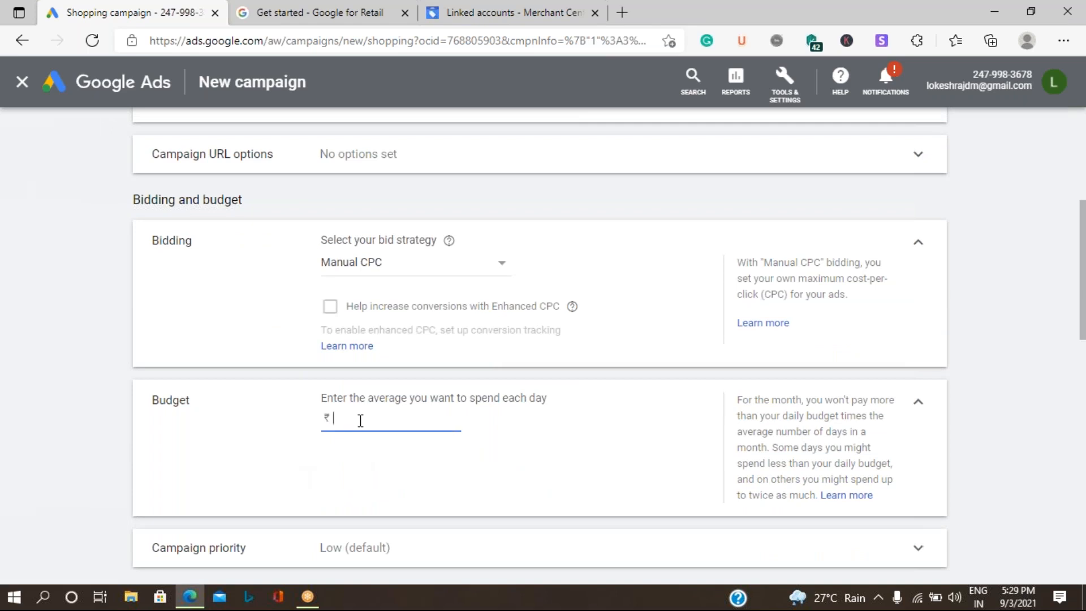
text(1000)
scroll(266, 429, down, 4)
click(371, 311)
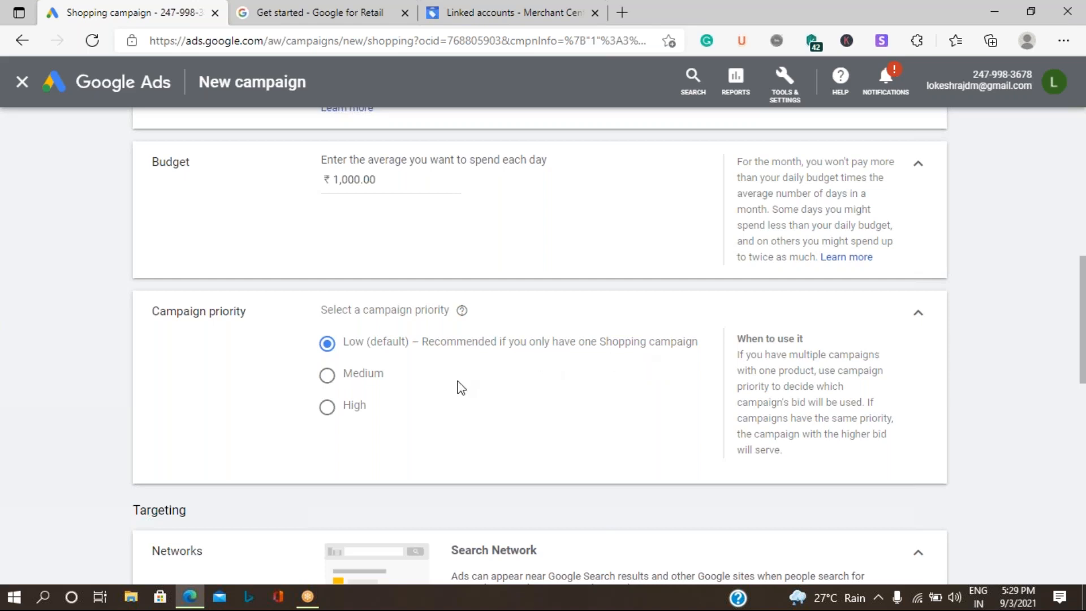
scroll(463, 447, down, 4)
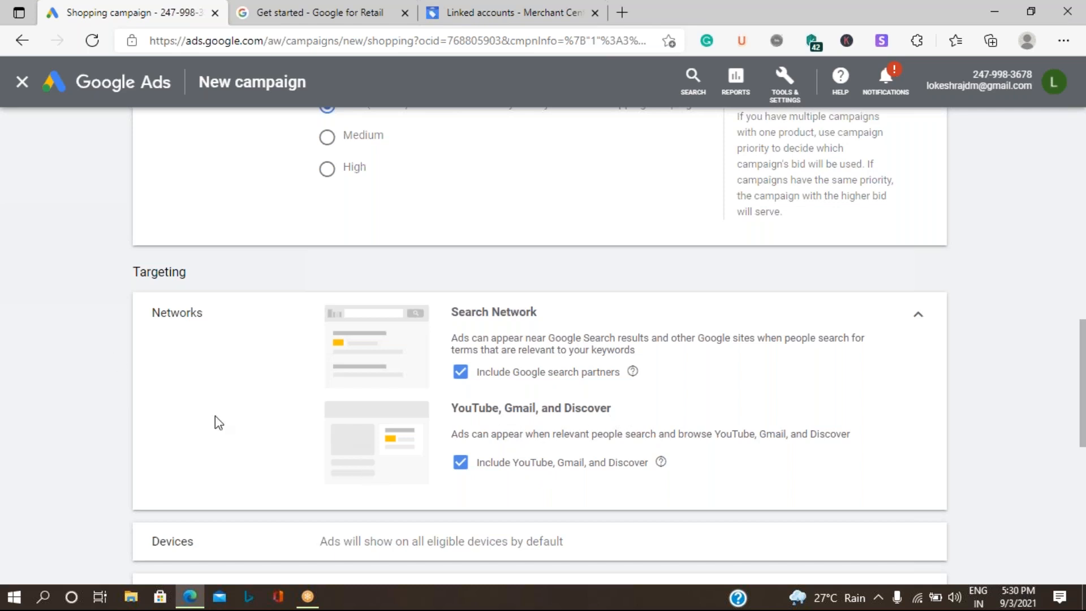
scroll(215, 416, down, 4)
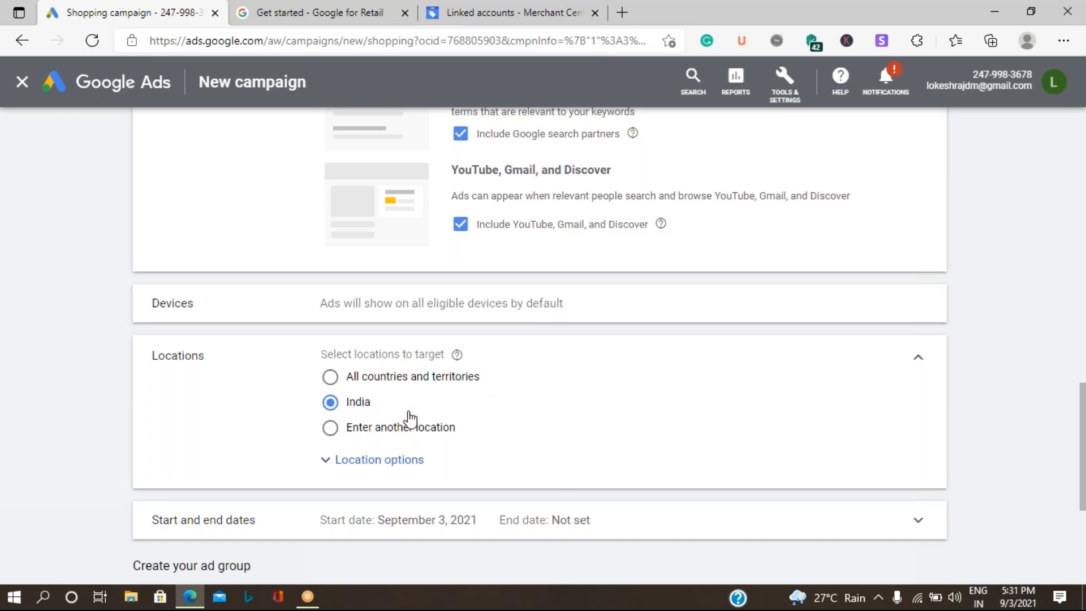
click(331, 429)
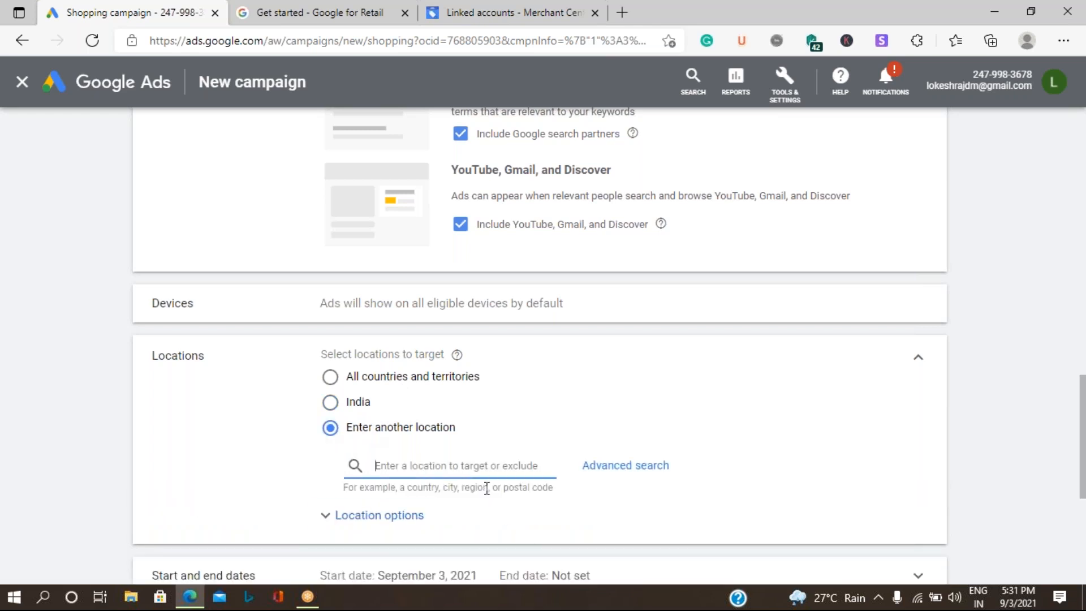
text(kar)
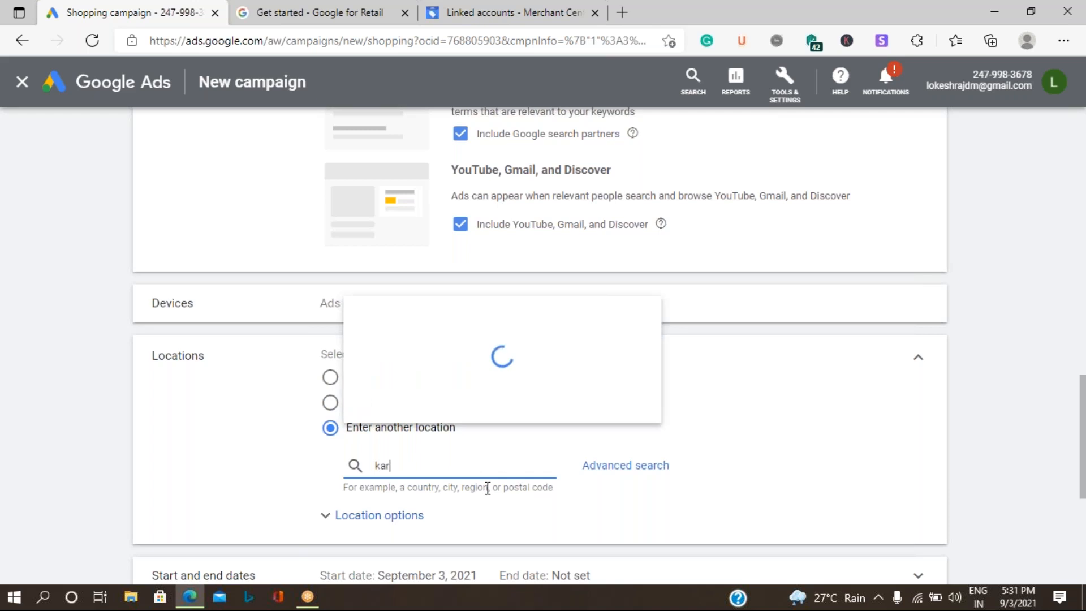
text(nat)
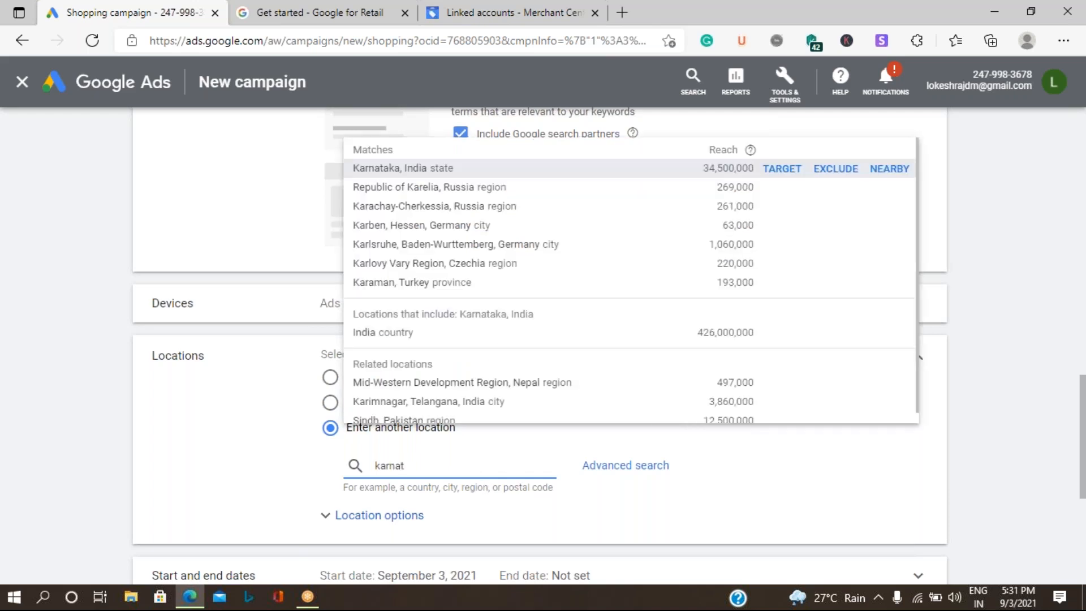
click(782, 168)
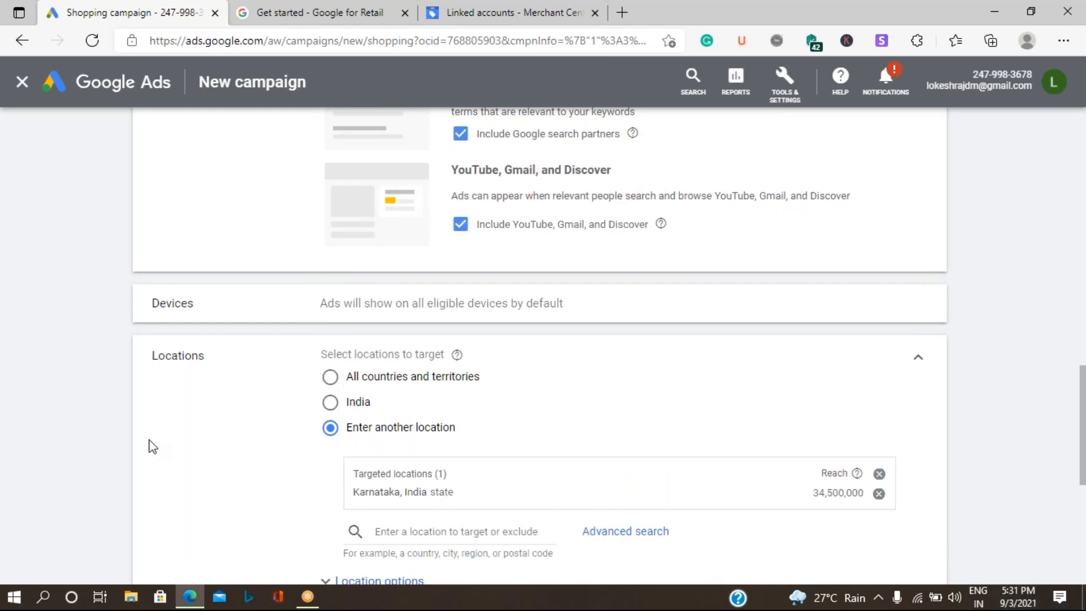
scroll(316, 475, down, 4)
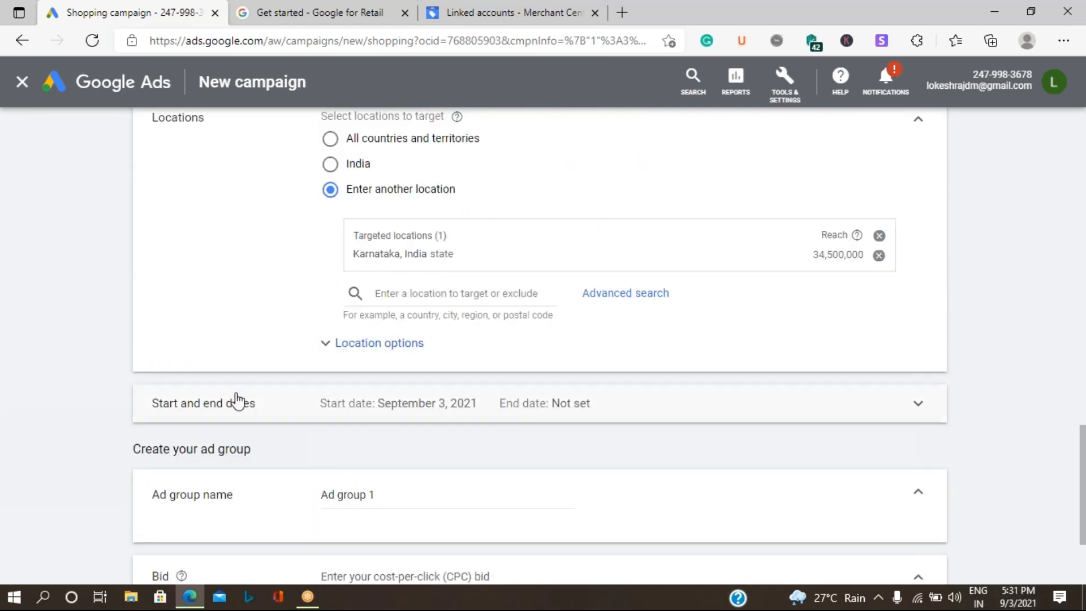
Step: Schedule the campaign to start Sep 5, 2021 and end Sep 10, 2021
click(384, 419)
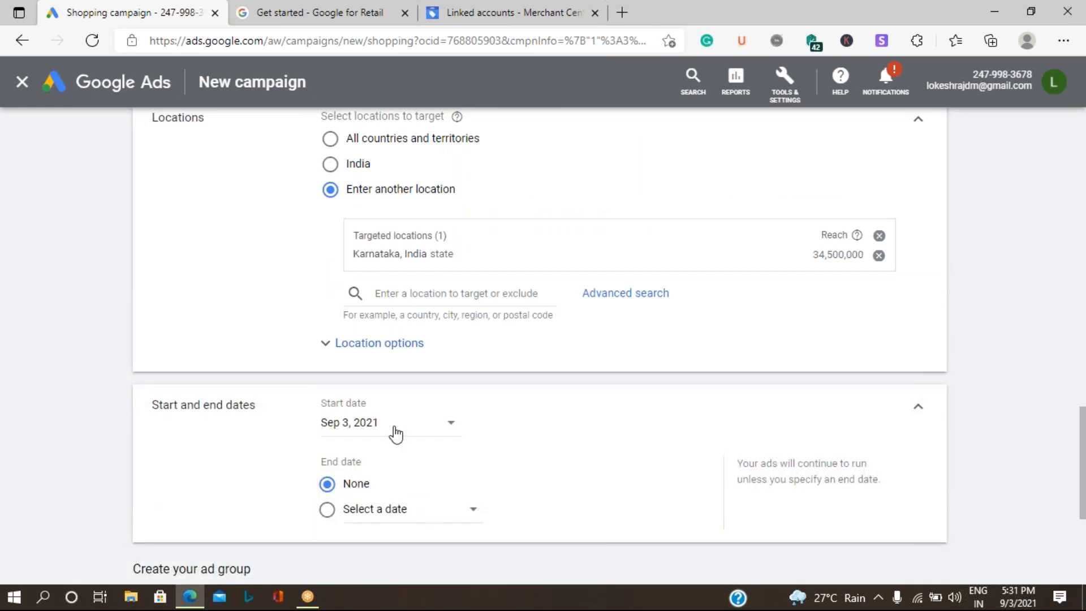
click(396, 434)
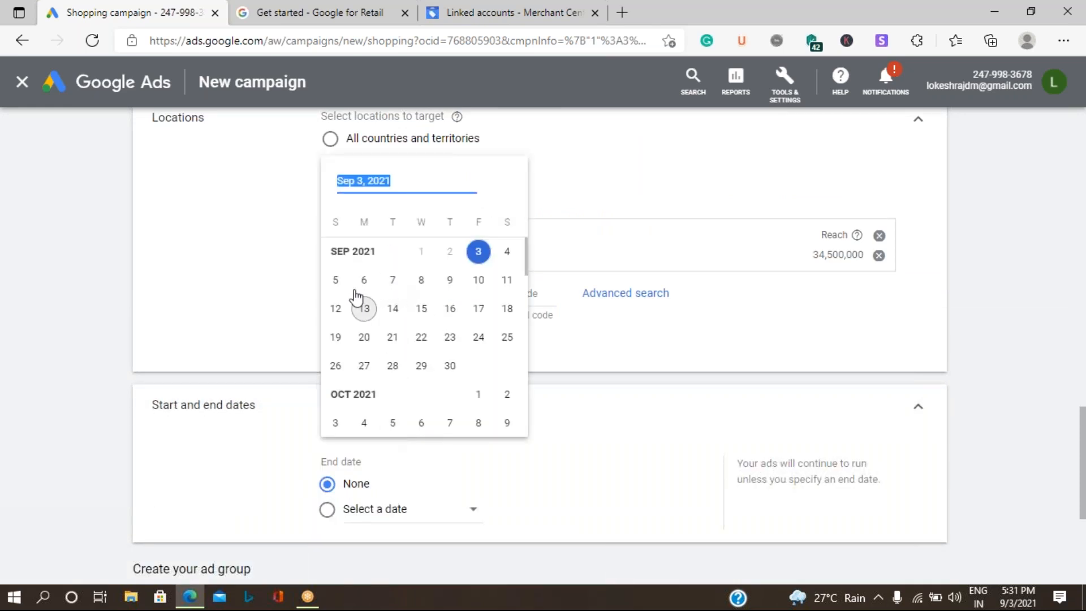
click(335, 280)
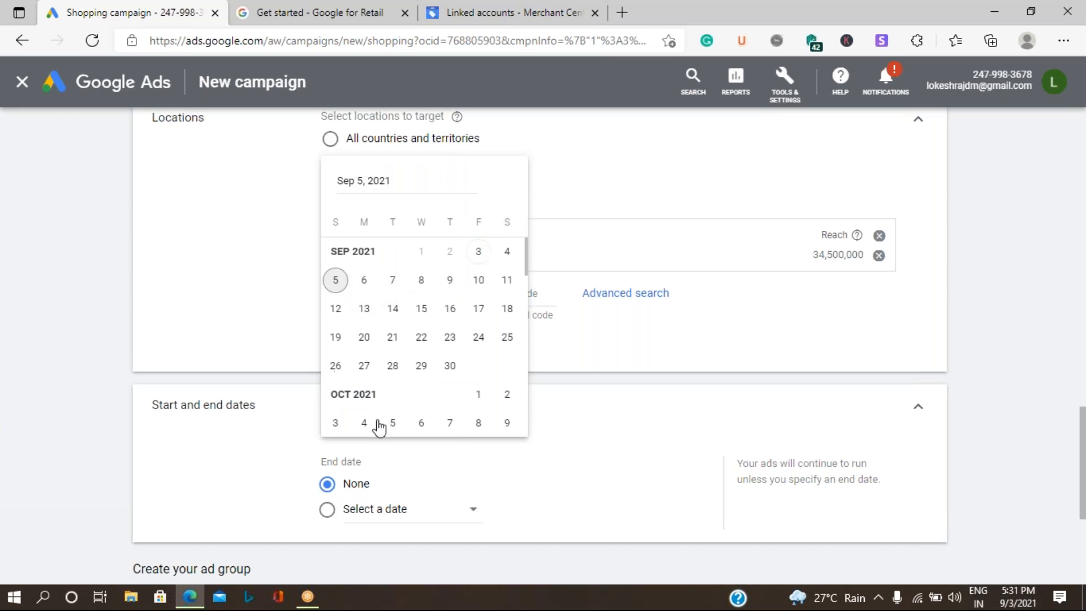
click(395, 512)
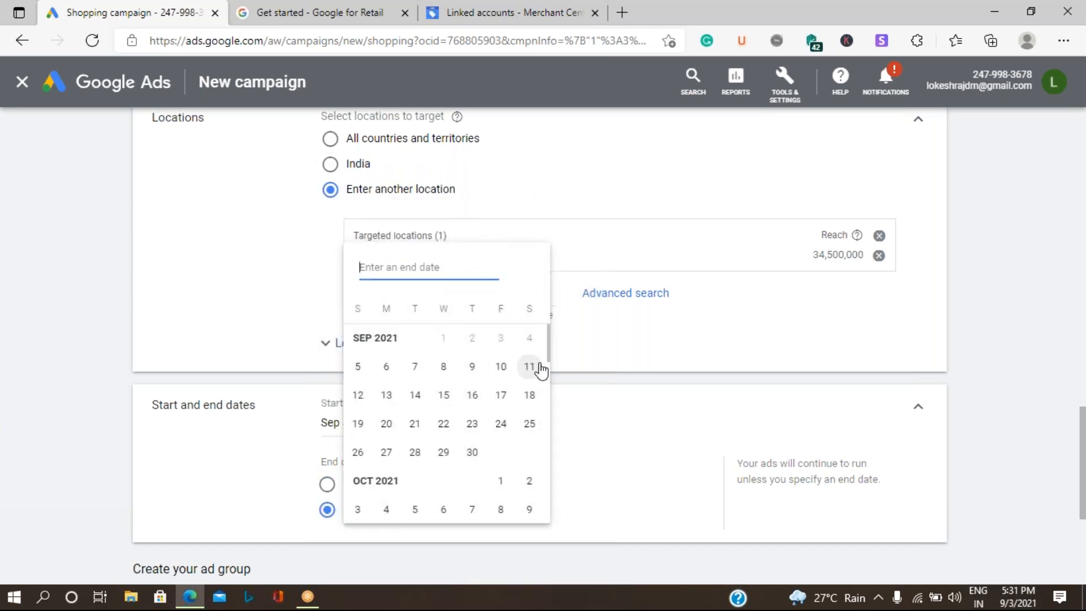
click(508, 371)
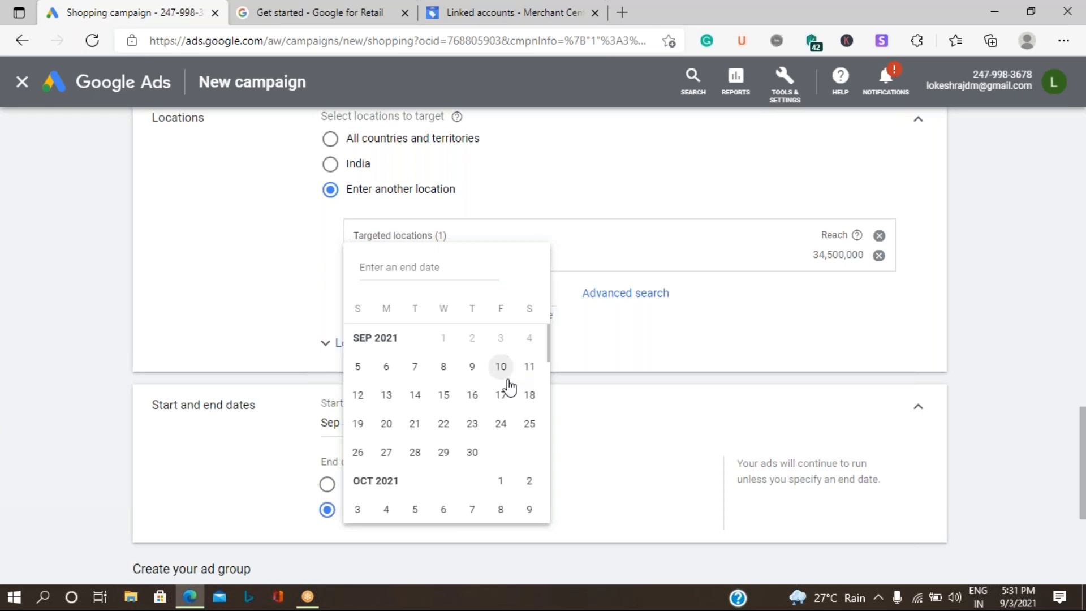
scroll(540, 467, down, 4)
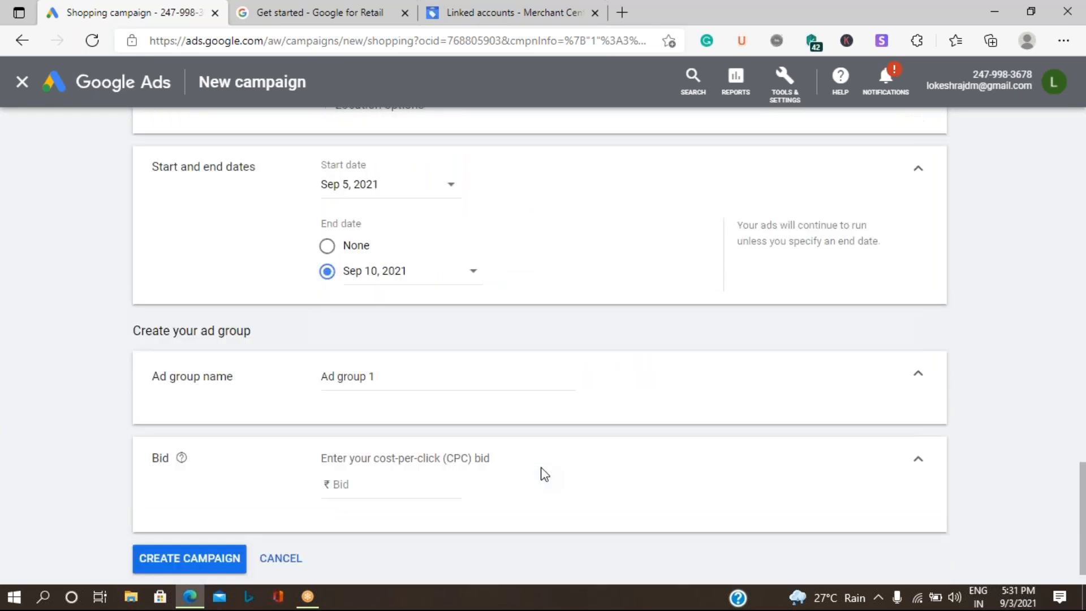
Step: Rename the ad group from 'Ad group 1' to 'Digital Services'
click(403, 376)
drag(335, 377, 222, 372)
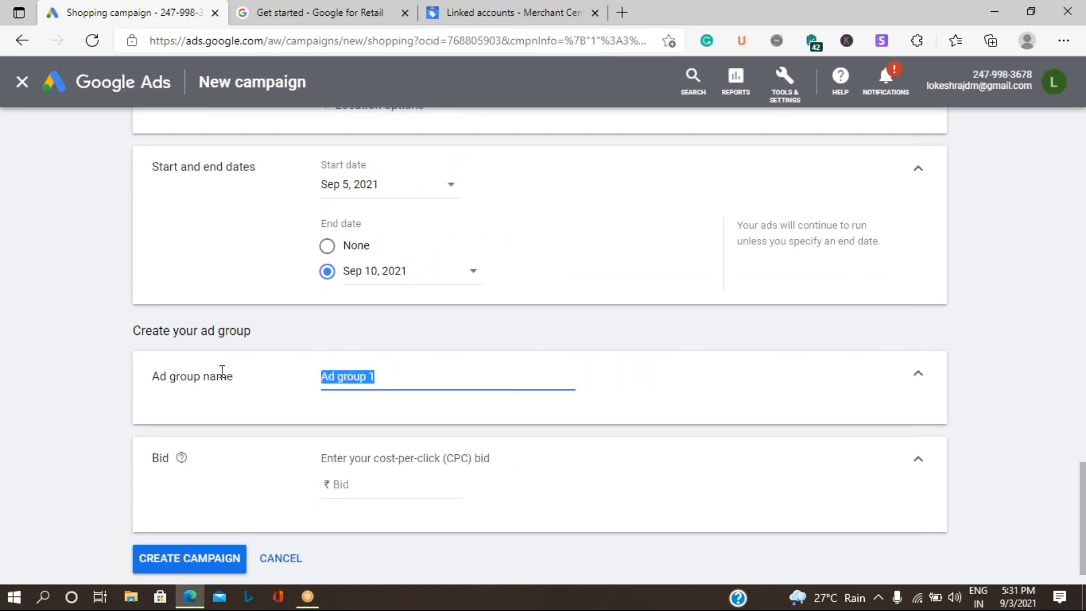
key(BackSpace)
text(Di)
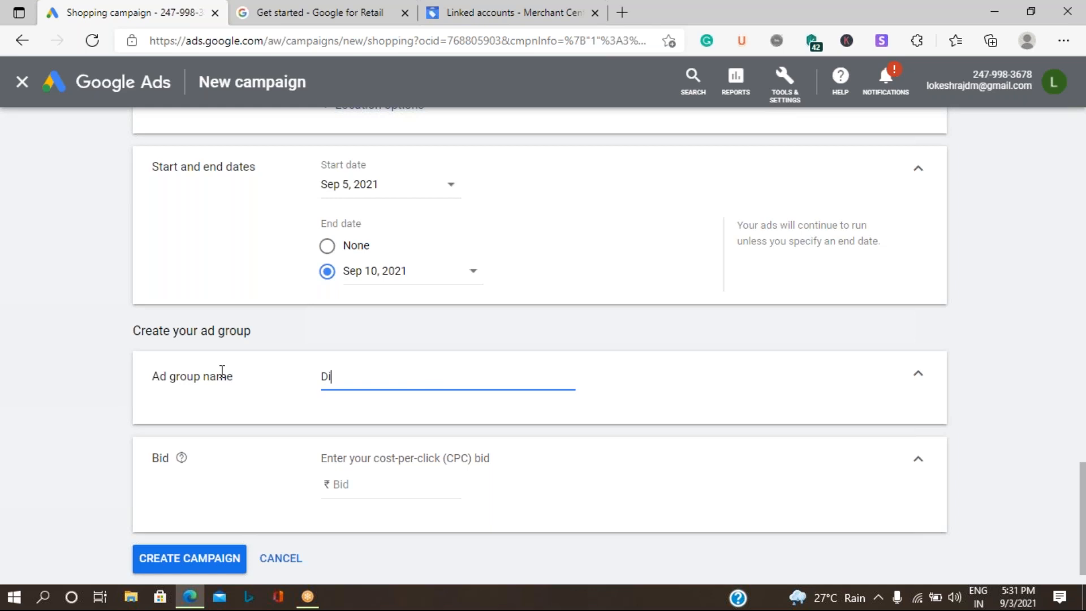
text(gital Services)
Step: Give the ad group a ₹50 cost-per-click bid and create the campaign
scroll(376, 419, down, 1)
click(357, 446)
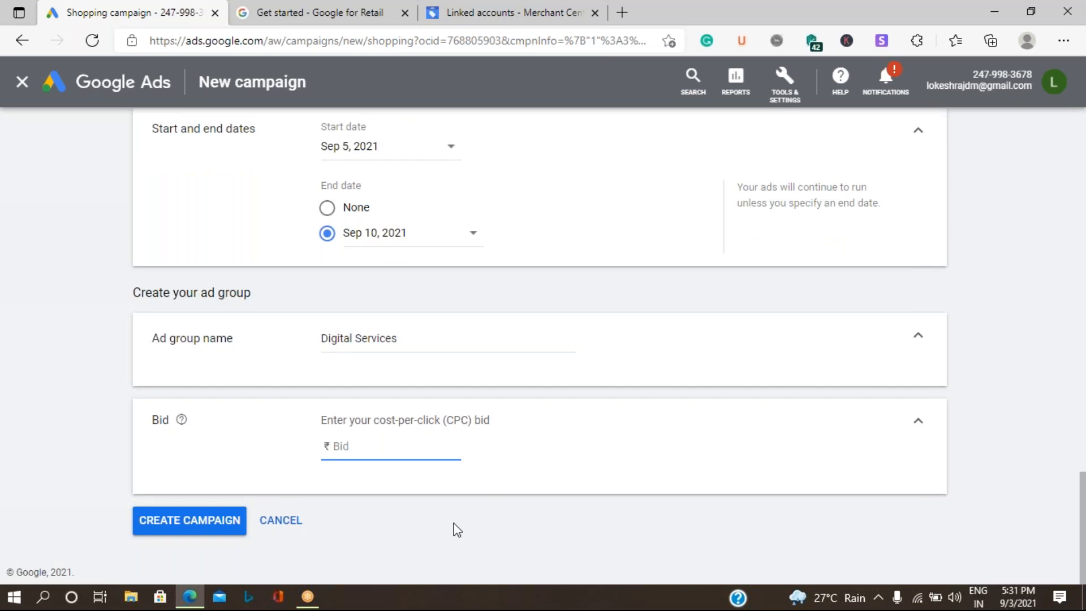
text(50)
click(162, 531)
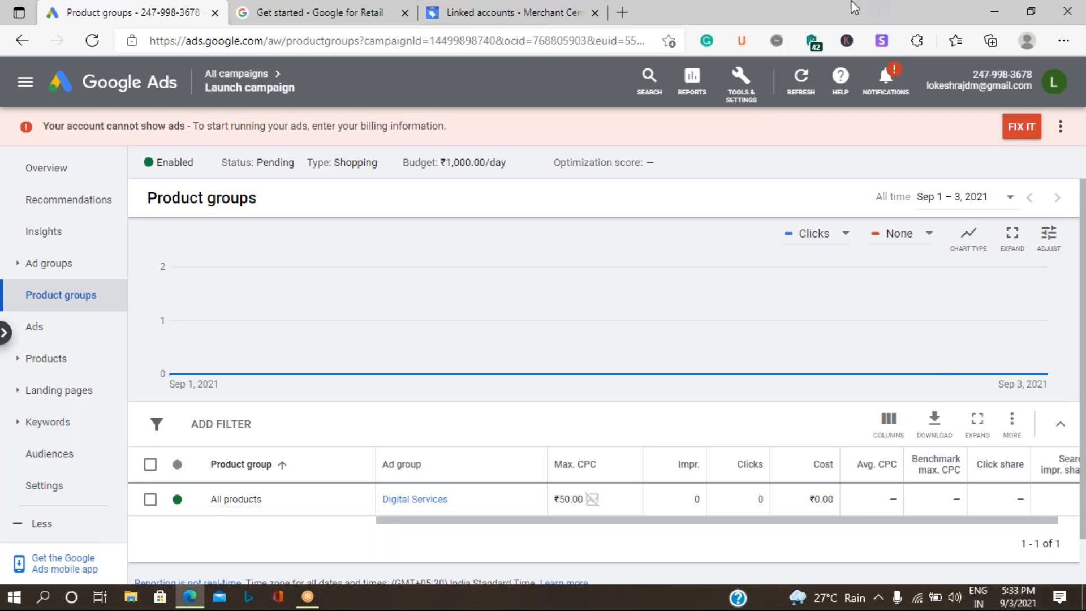
Step: Review the created Launch campaign: enabled, Pending, with a ₹1,000.00/day budget
click(689, 24)
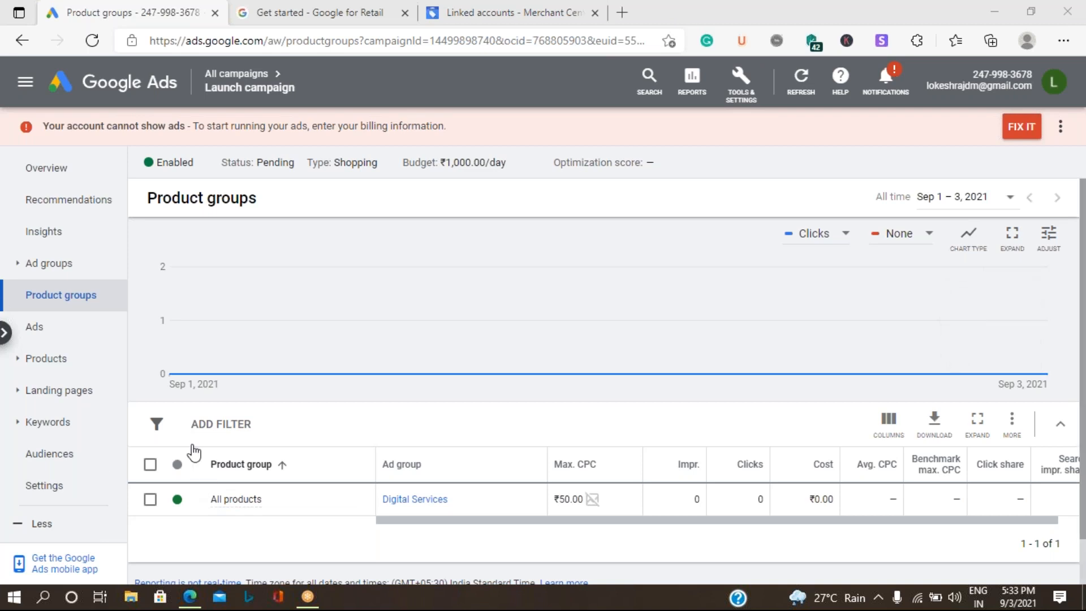
Step: Go from Launch campaign's overview to All campaigns and start a new campaign
click(86, 171)
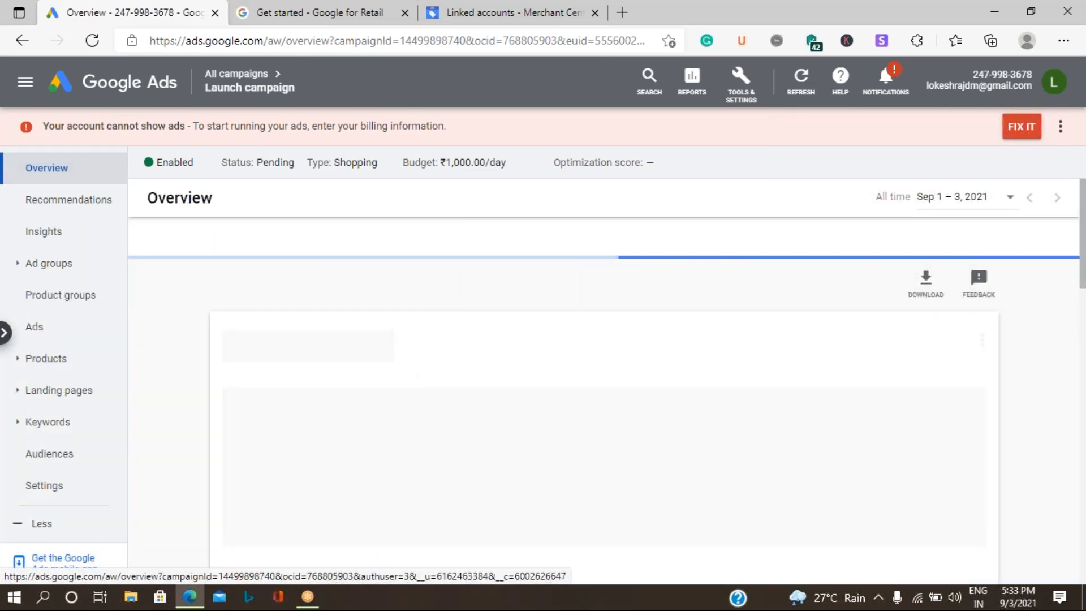
click(236, 73)
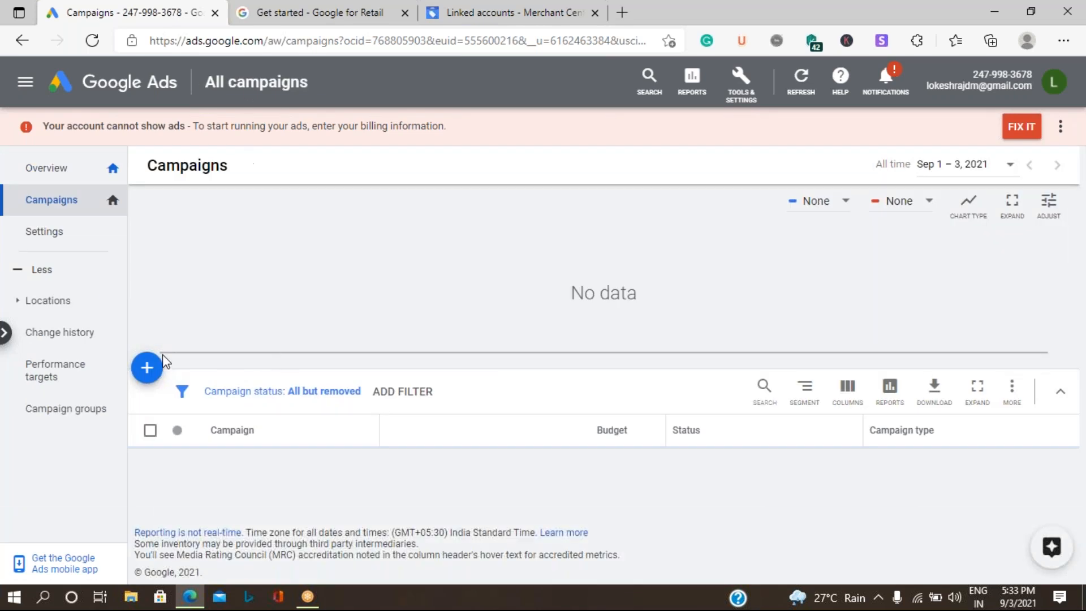
click(147, 374)
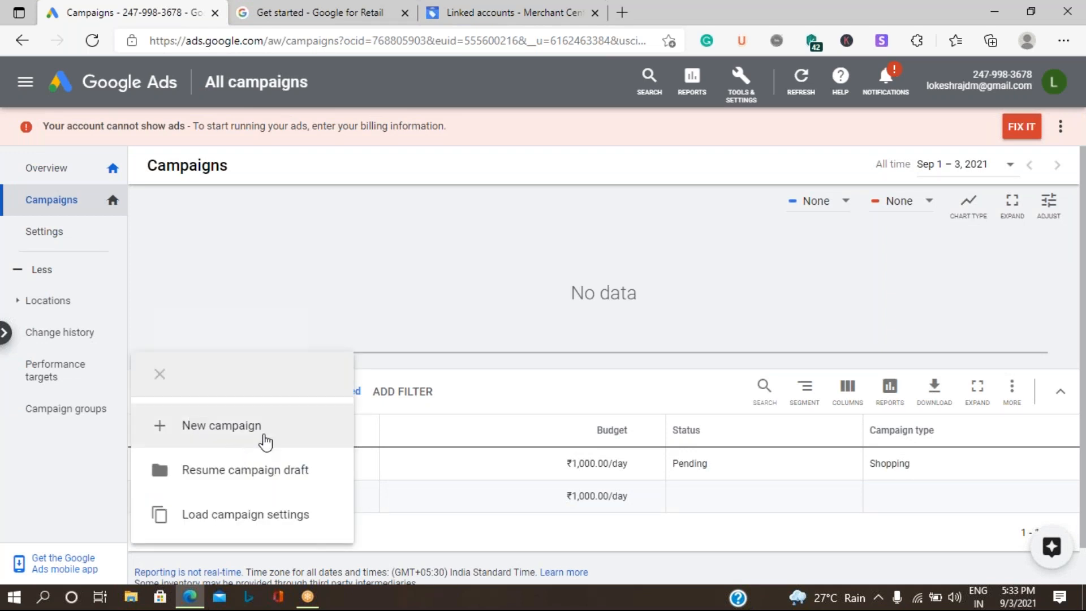
click(266, 442)
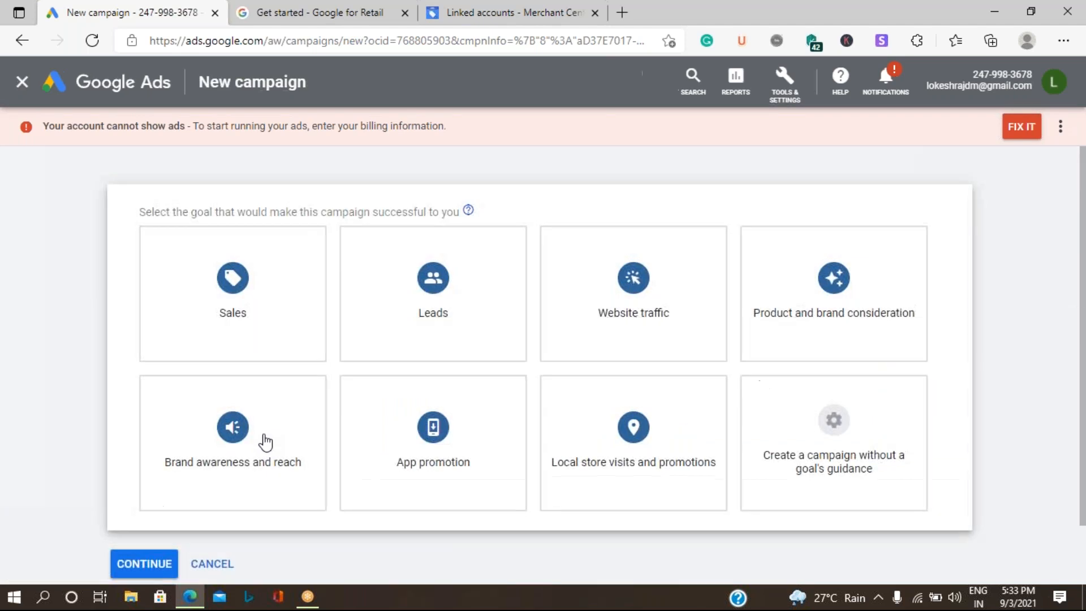
Step: Skip goal guidance and choose Display as the new campaign's type
click(830, 448)
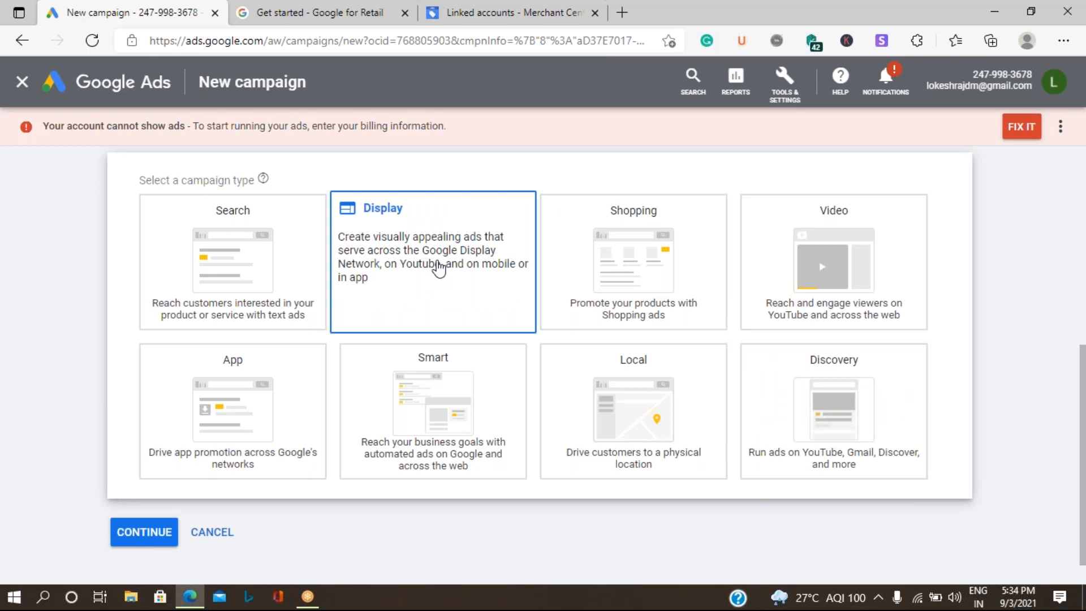
click(439, 270)
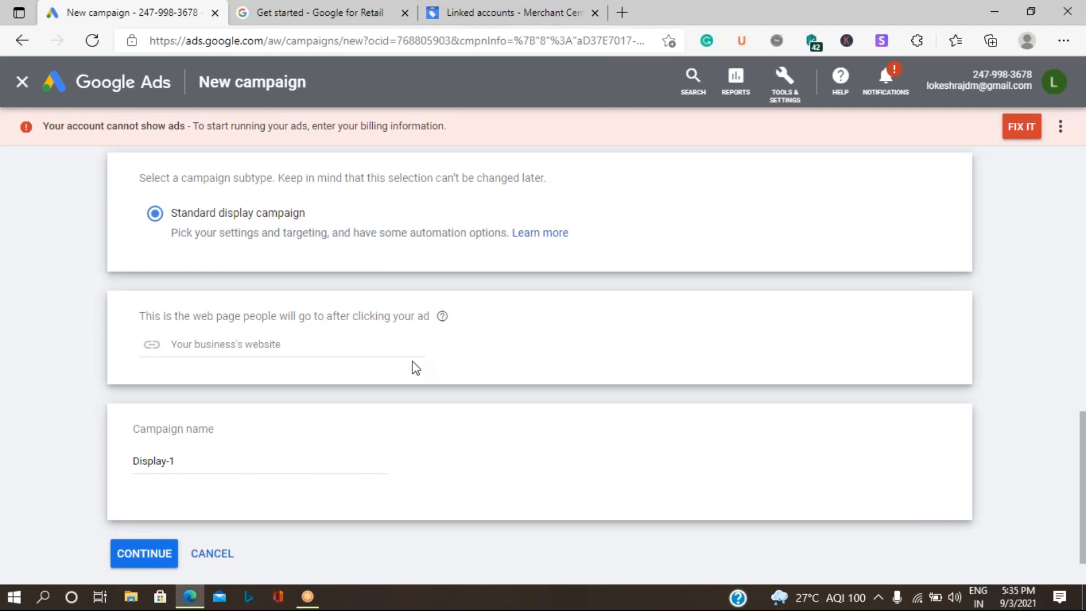
Step: Check the standard Display campaign named Display-1, then go to the account's billing setup
scroll(321, 424, up, 8)
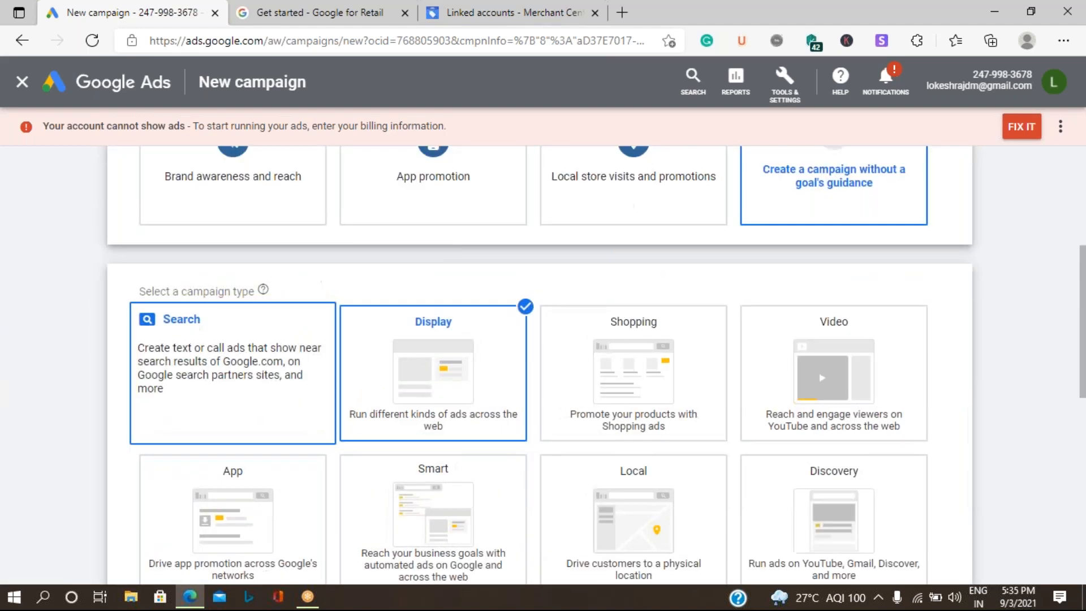
scroll(396, 357, down, 7)
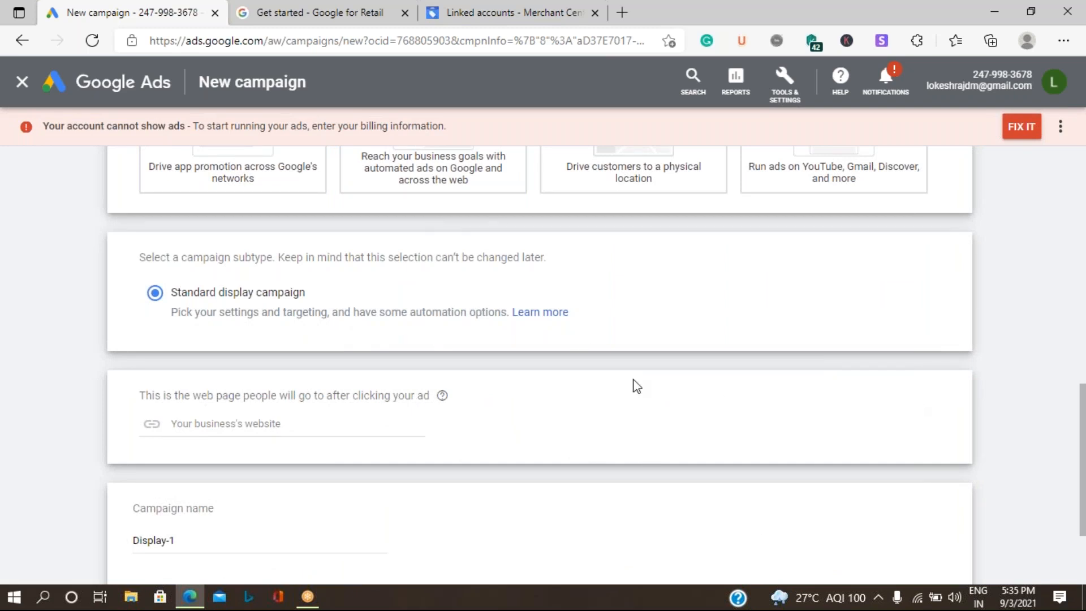
scroll(636, 383, up, 4)
scroll(634, 363, up, 2)
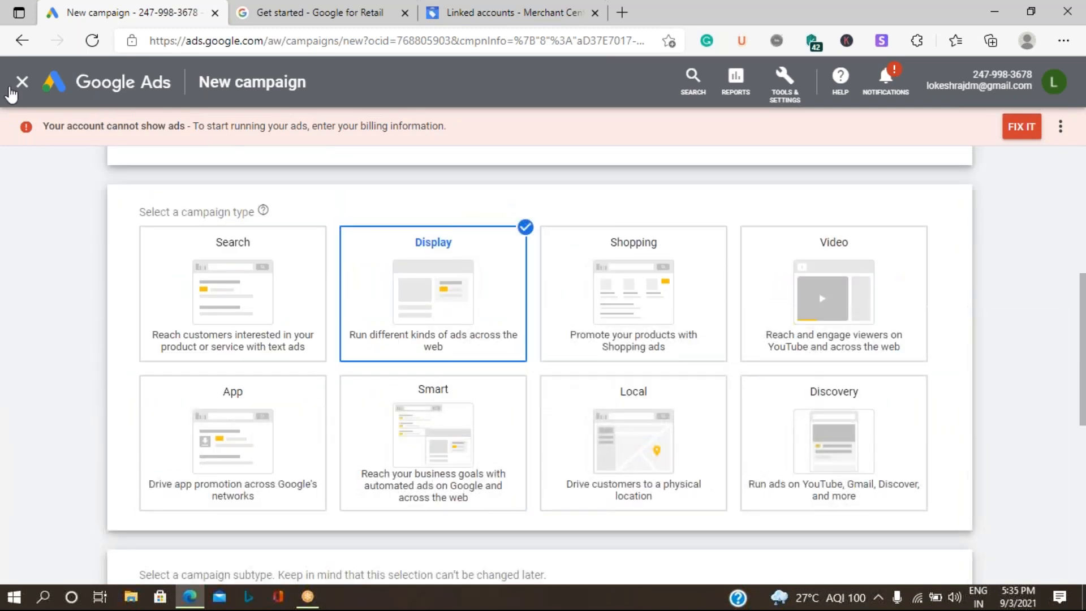
scroll(977, 179, up, 2)
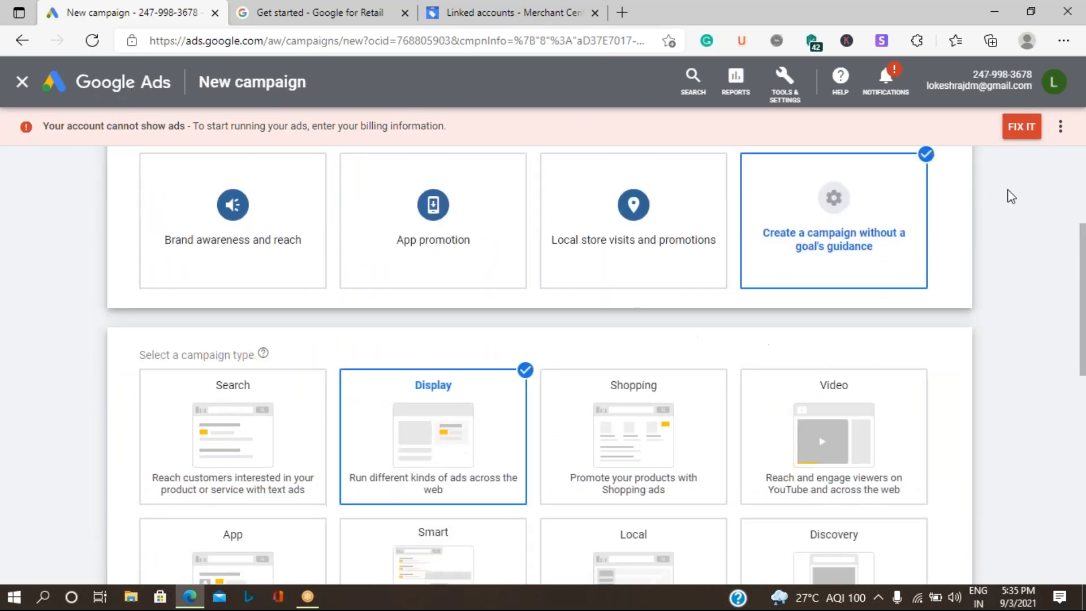
click(1020, 131)
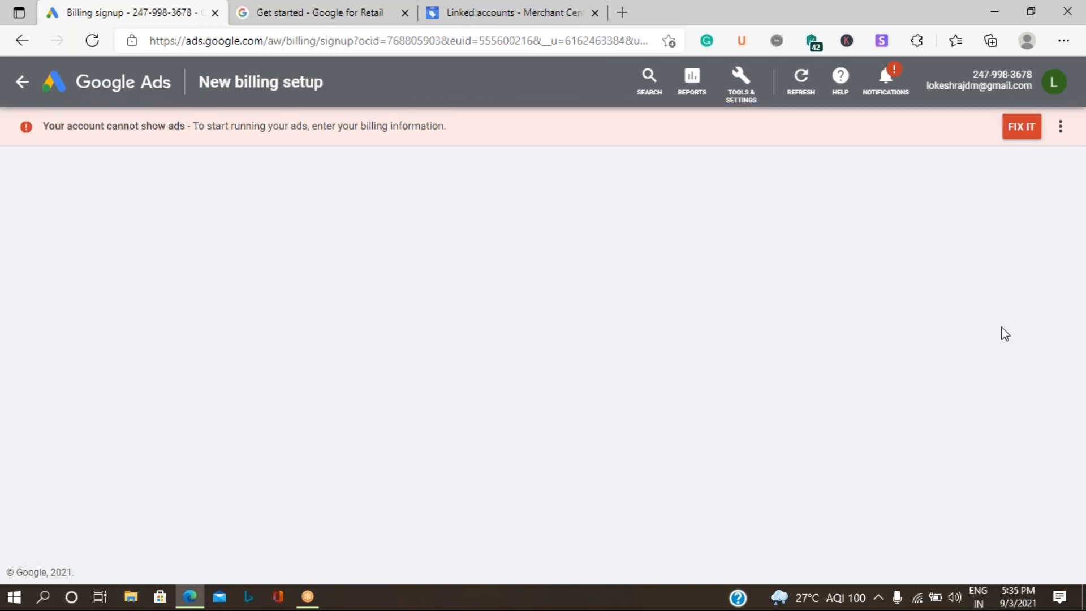
Step: Open billing setup via FIX IT, then leave it for the All campaigns Overview
click(1035, 126)
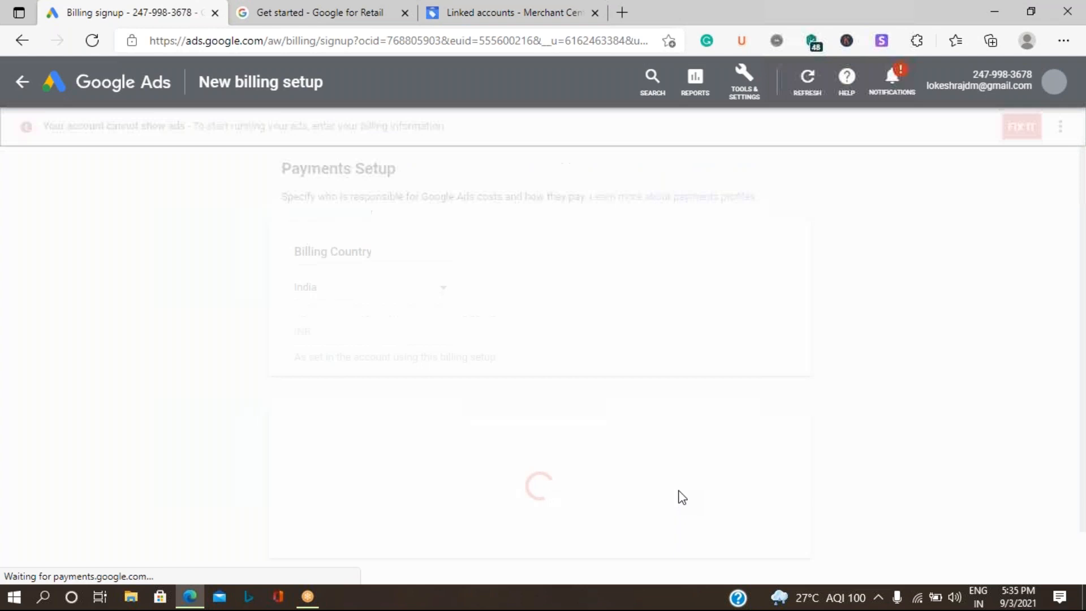
click(24, 85)
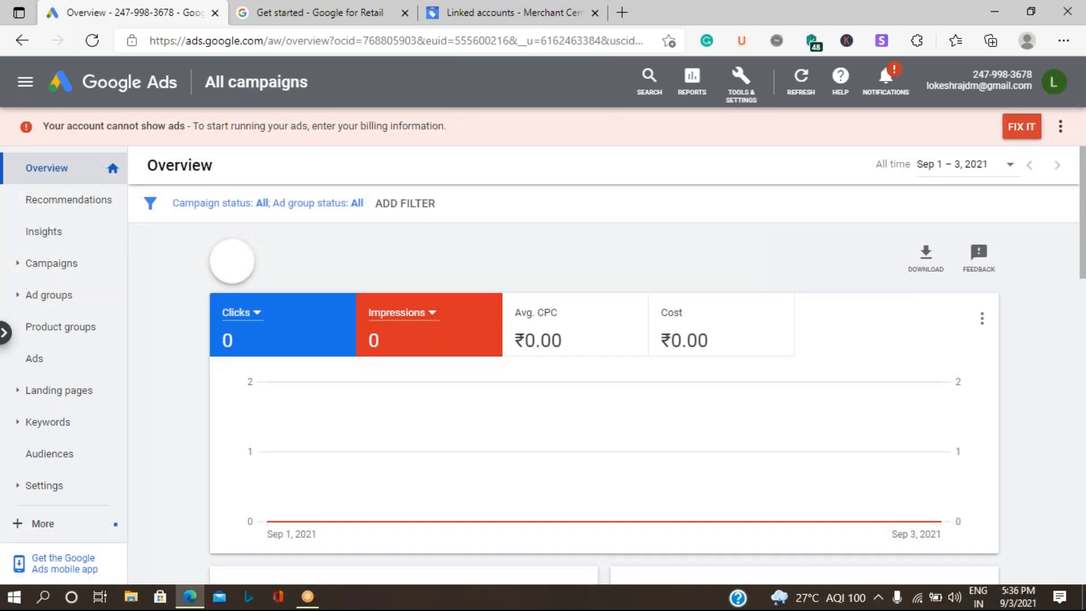
Step: Start a new campaign from the + add menu on the Overview page
click(232, 261)
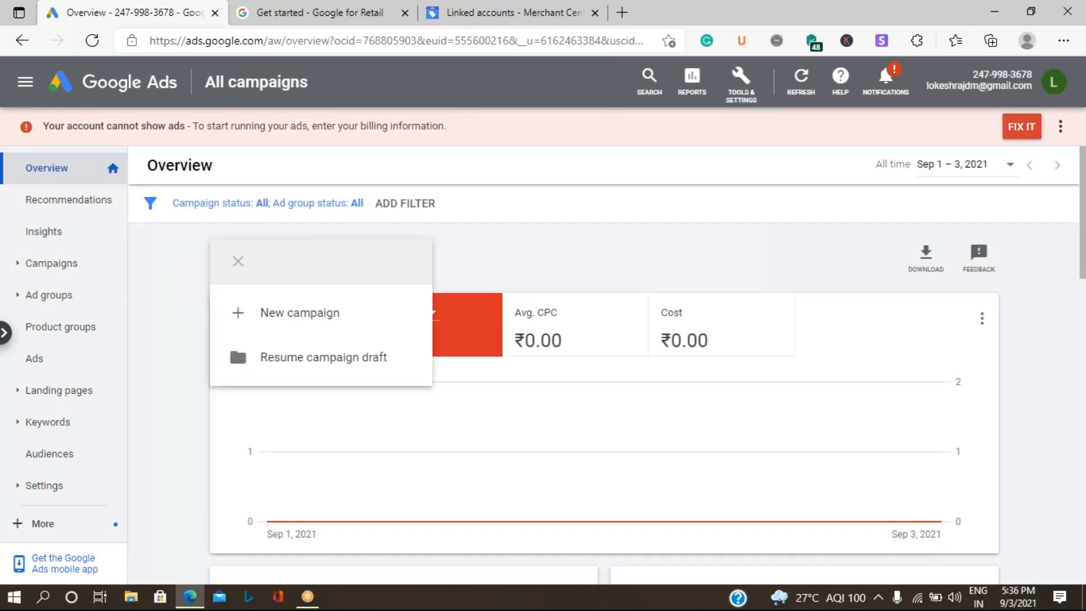
click(282, 324)
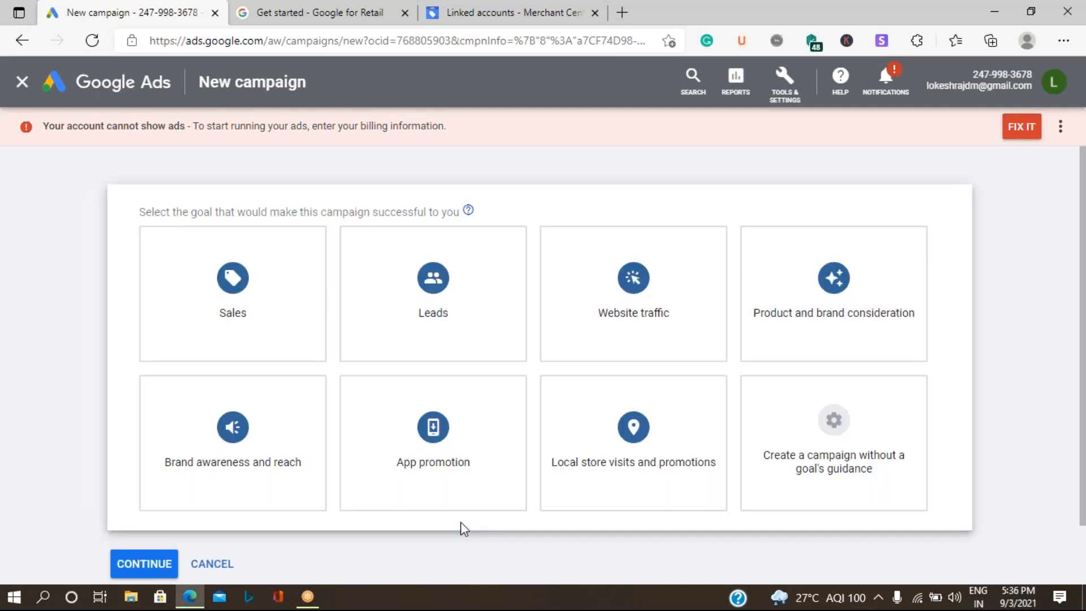
mouse_move(843, 455)
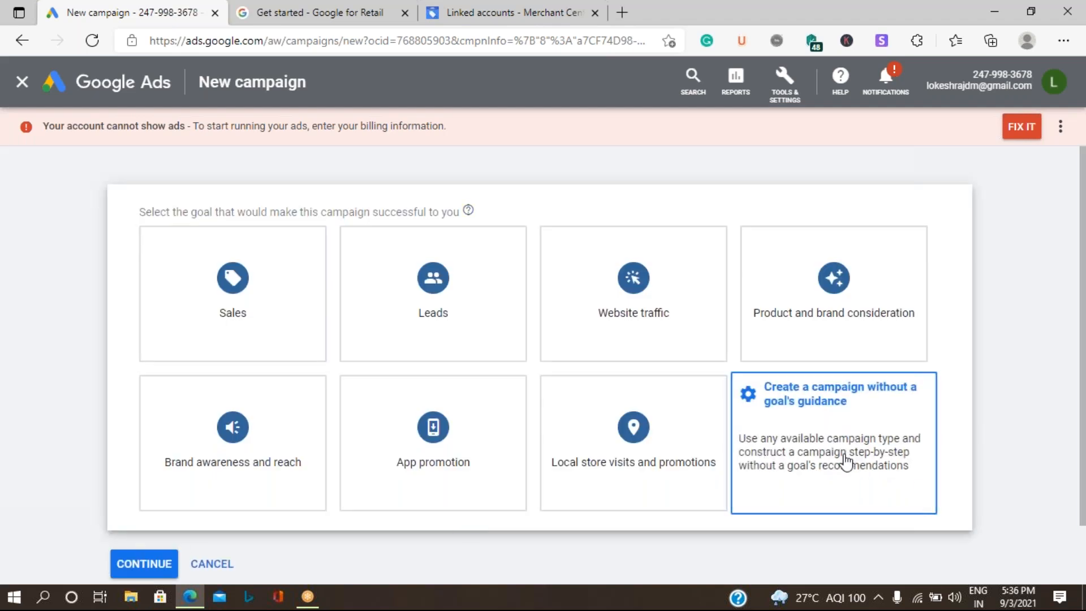
click(886, 489)
scroll(881, 469, down, 6)
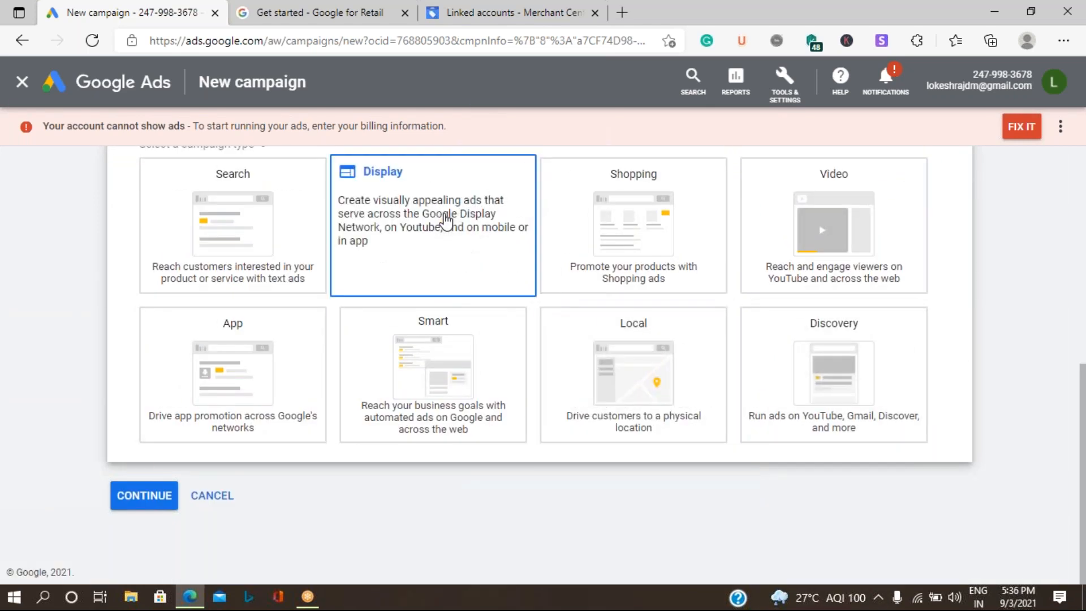
click(446, 220)
scroll(446, 221, down, 5)
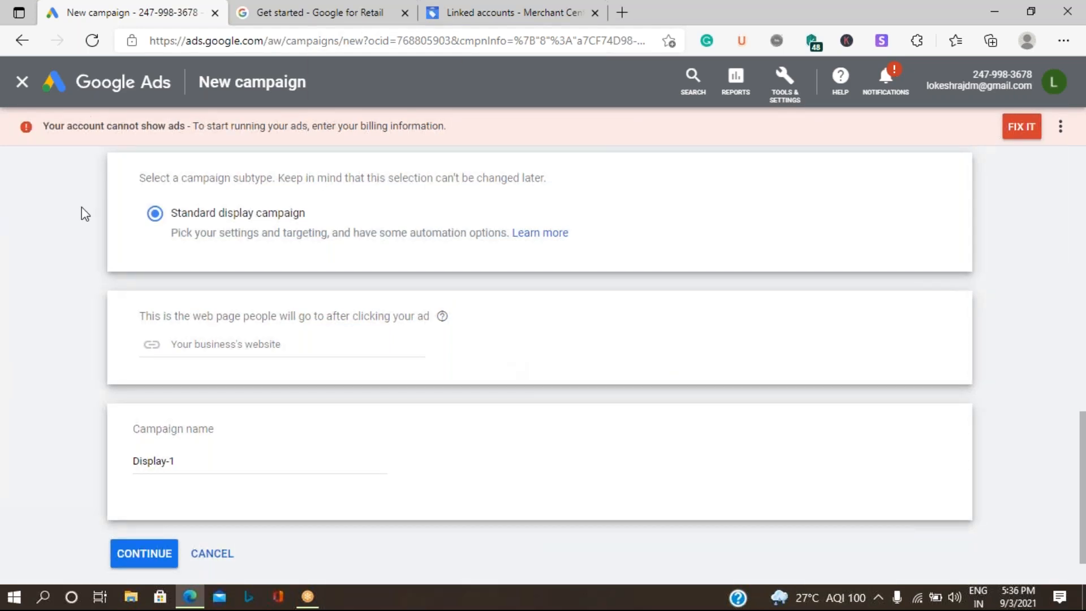
scroll(352, 290, up, 7)
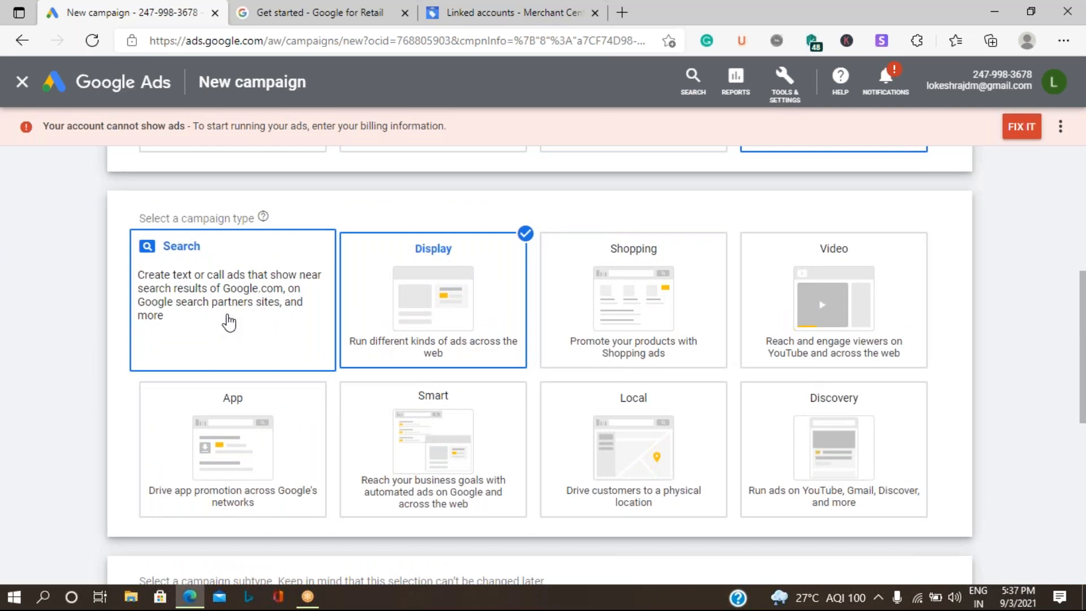
click(248, 308)
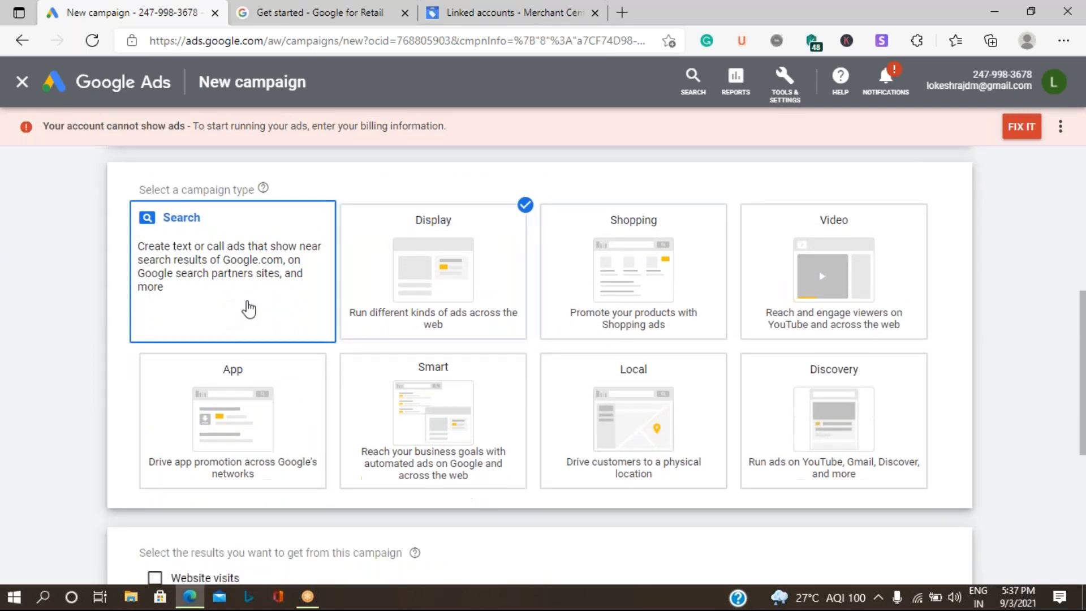
scroll(280, 314, up, 10)
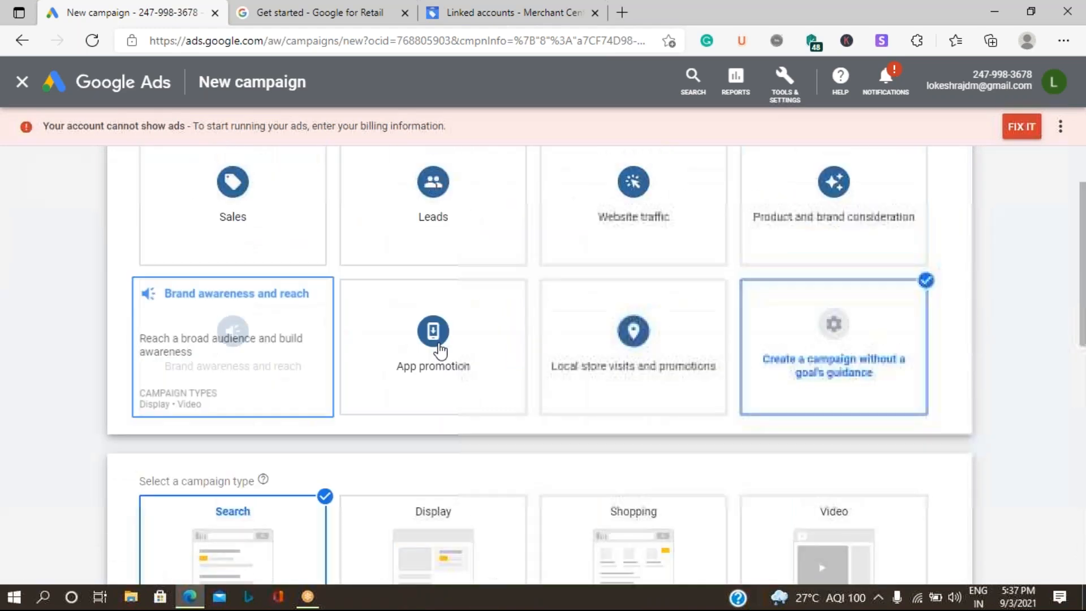
scroll(555, 437, down, 3)
click(434, 402)
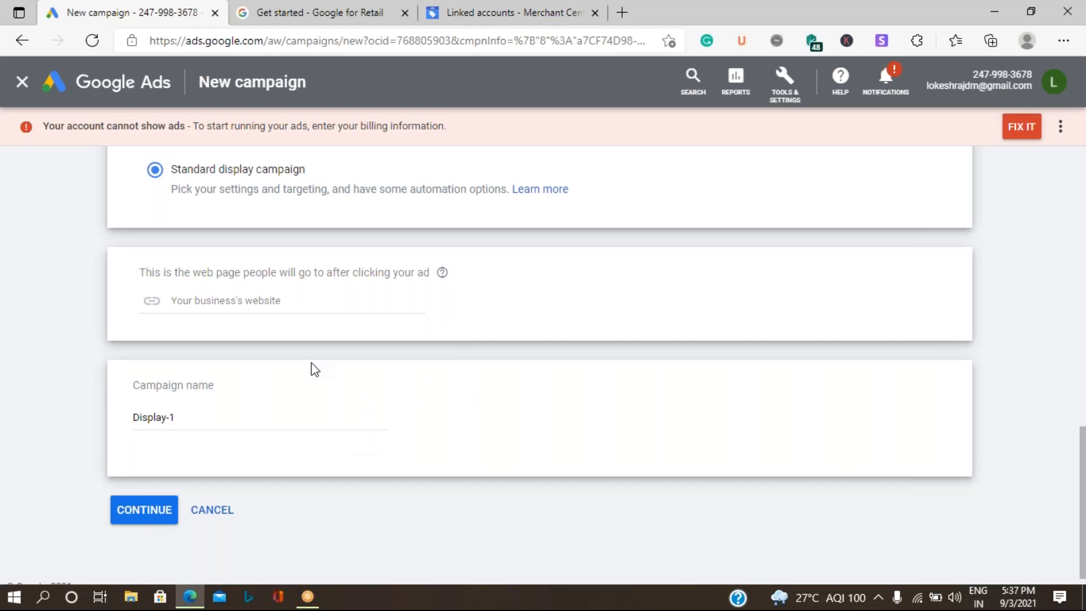
scroll(320, 371, up, 4)
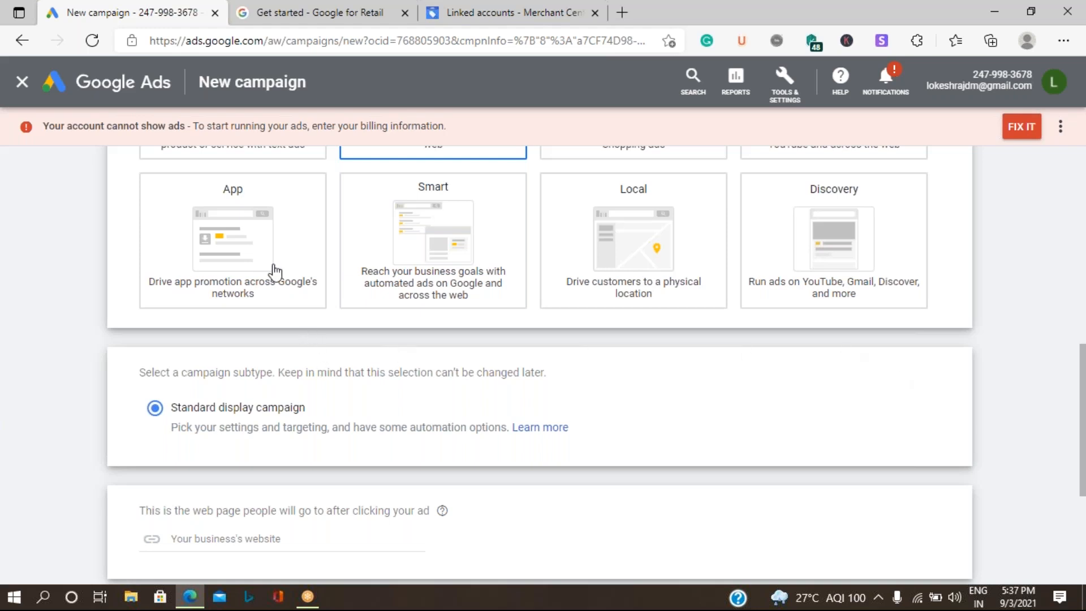
mouse_move(275, 273)
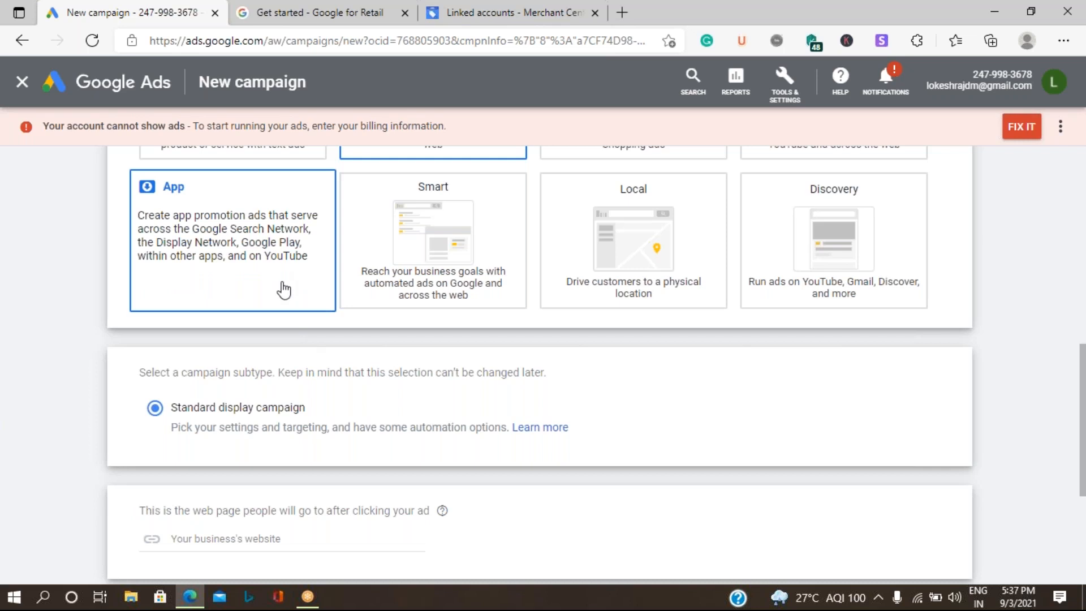
mouse_move(516, 285)
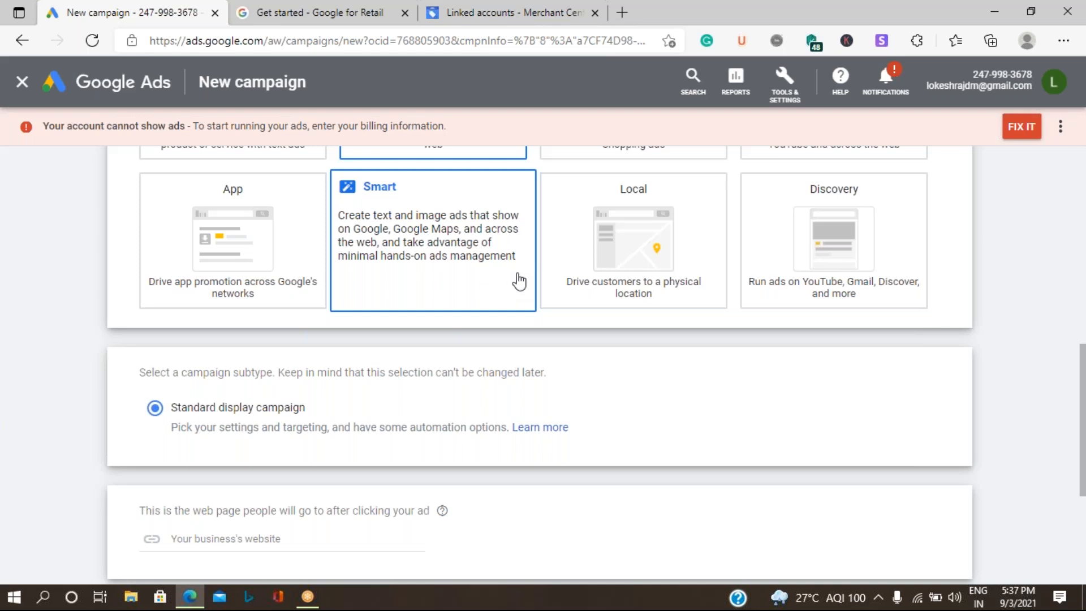
scroll(519, 282, up, 2)
mouse_move(659, 262)
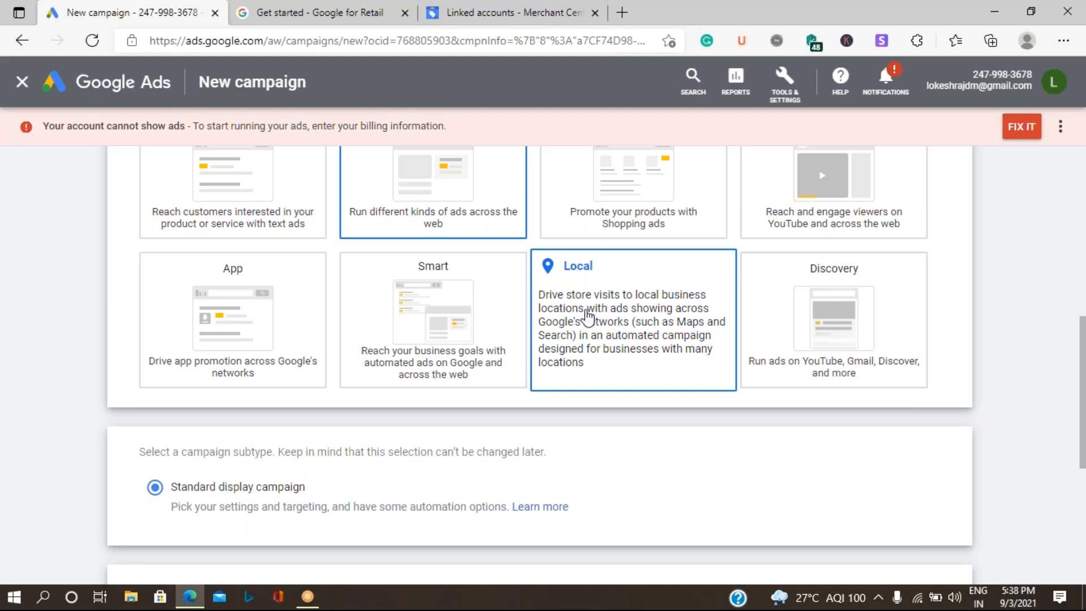
Step: Pick Local as the campaign type, continue, and open the Choose locations dialog
click(589, 317)
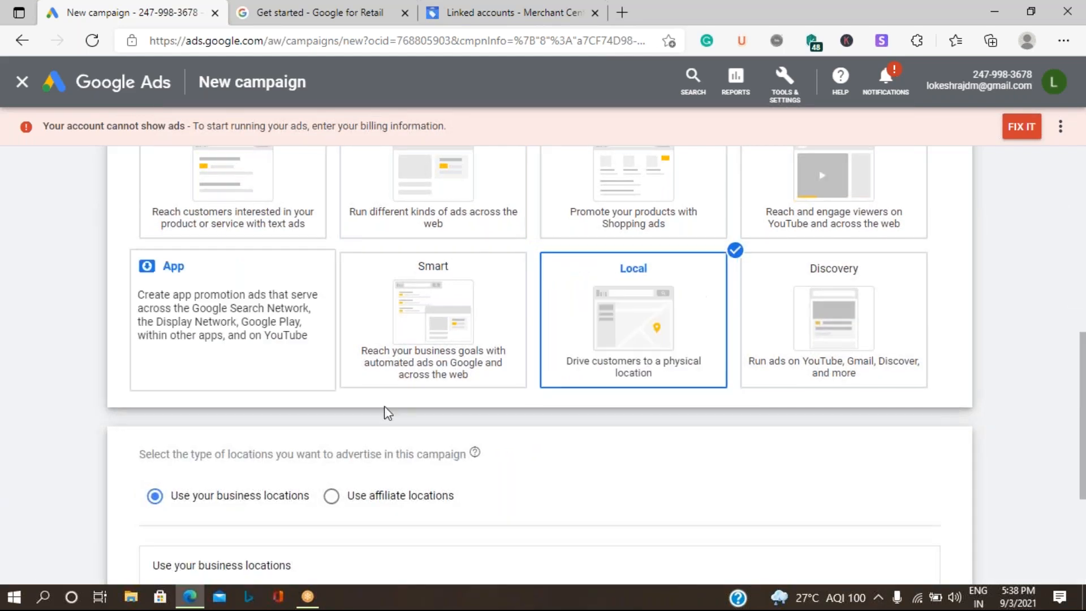
scroll(387, 410, down, 3)
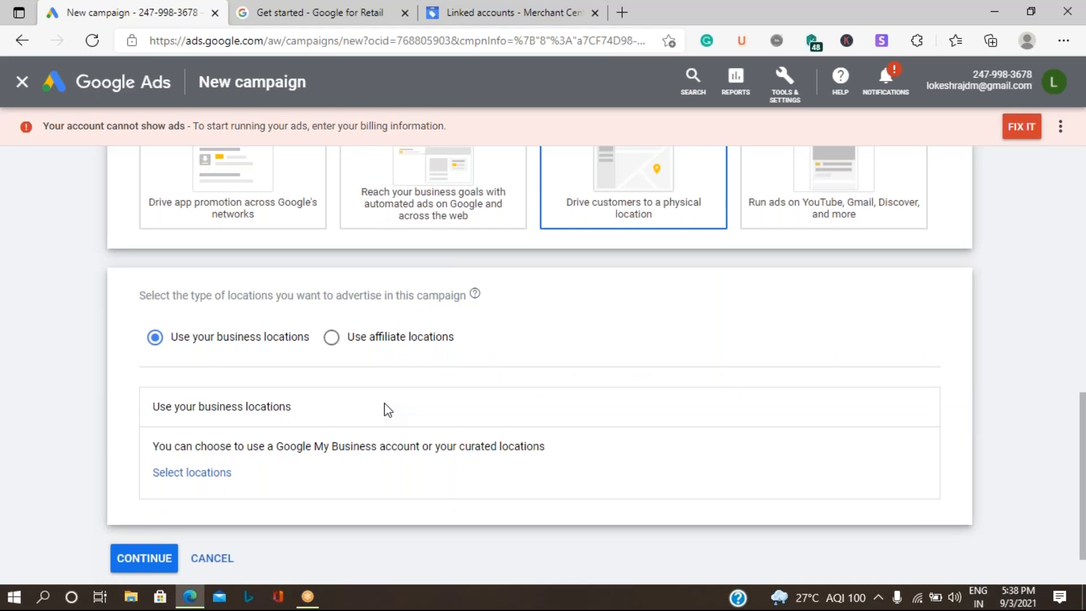
scroll(388, 410, up, 1)
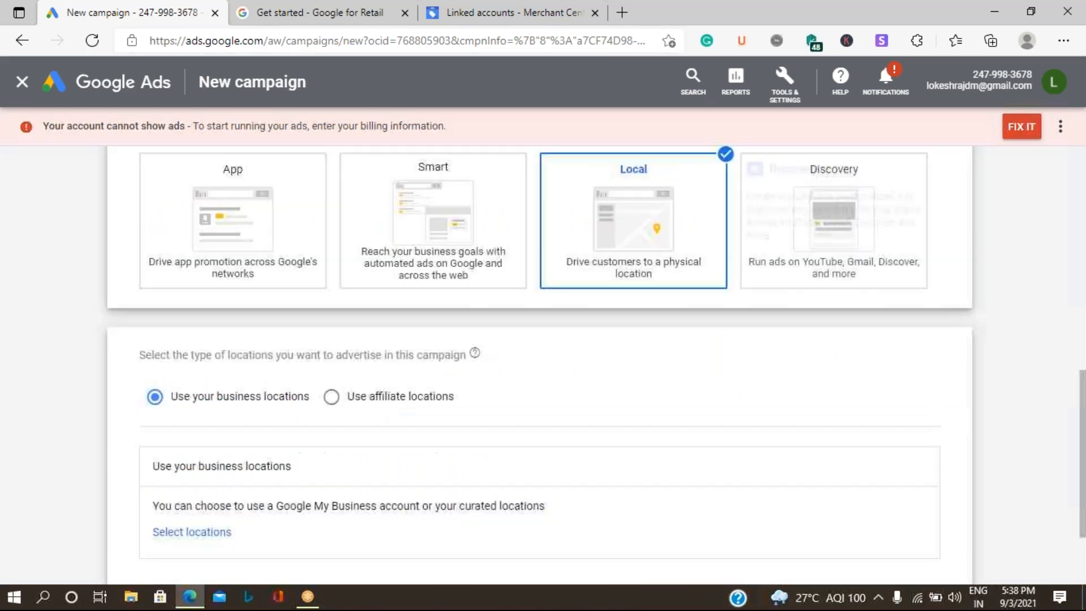
scroll(396, 414, down, 2)
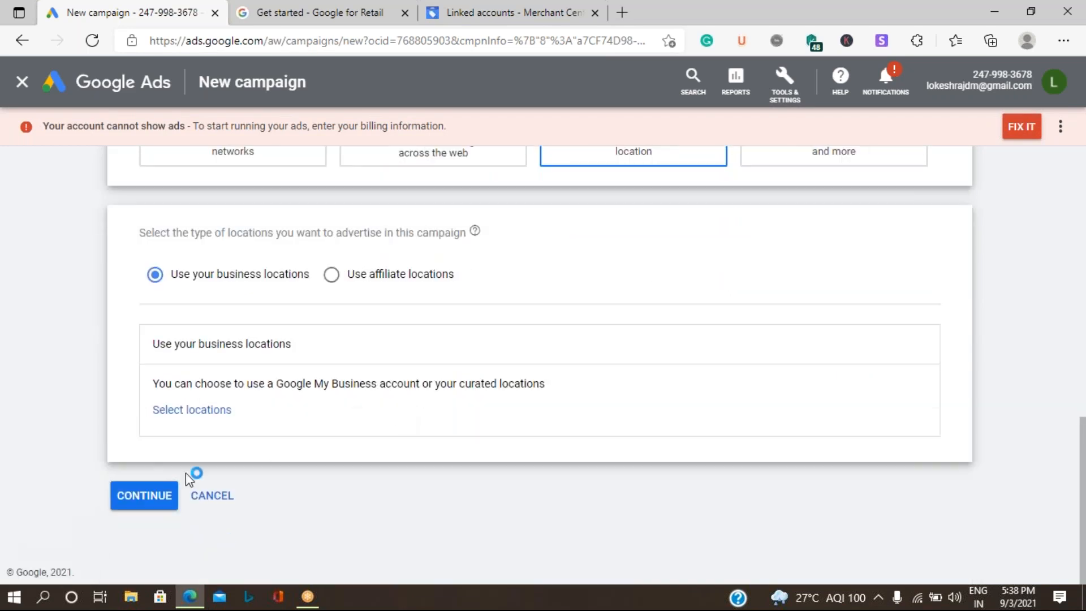
click(150, 500)
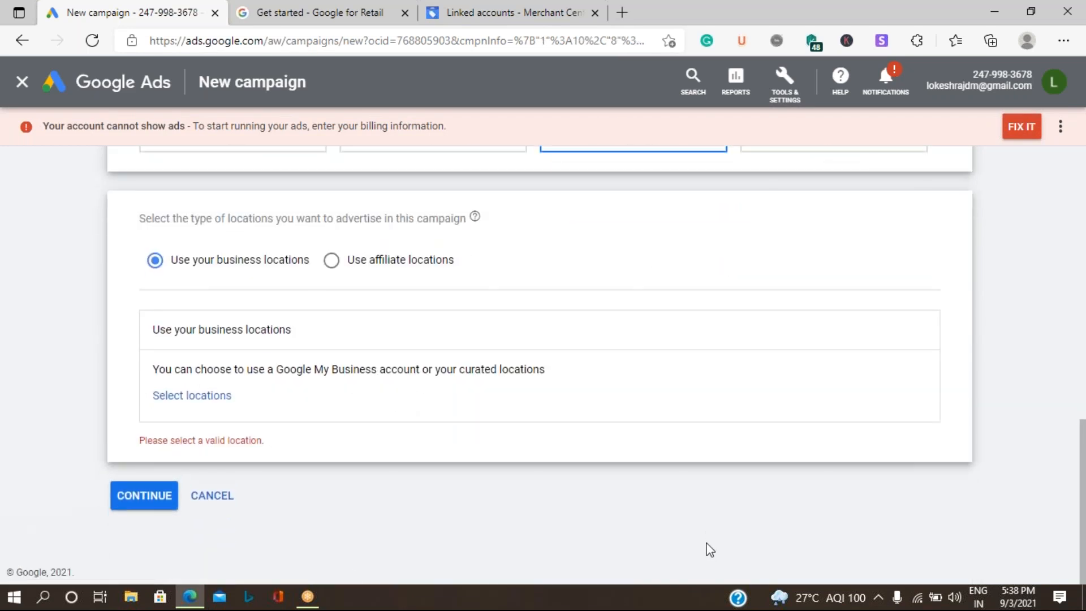
click(175, 397)
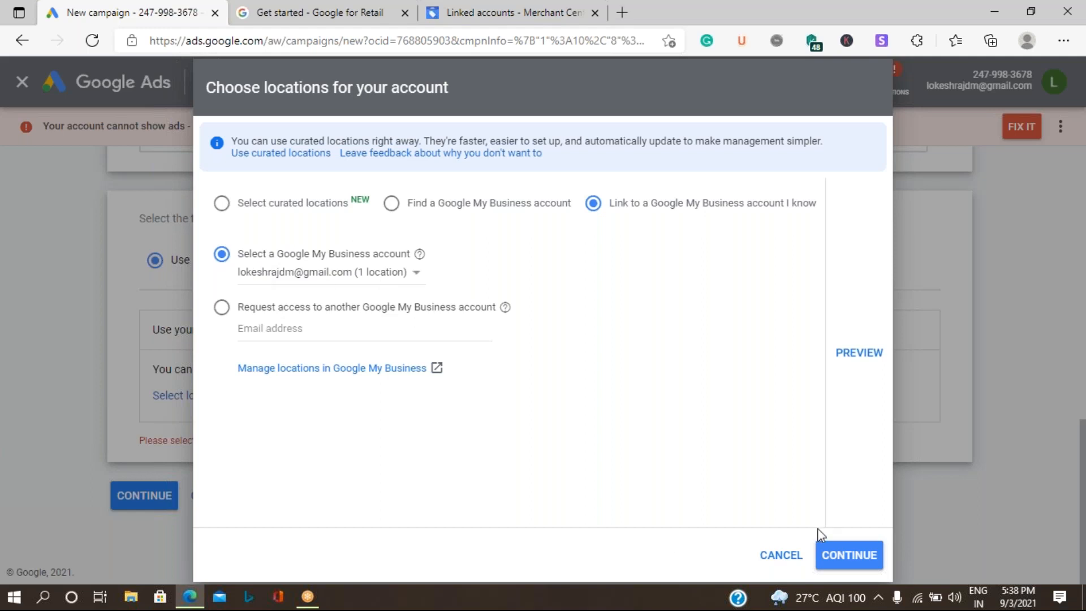
Step: Link the Google My Business location, keep 'Use all locations', and continue to settings
click(848, 556)
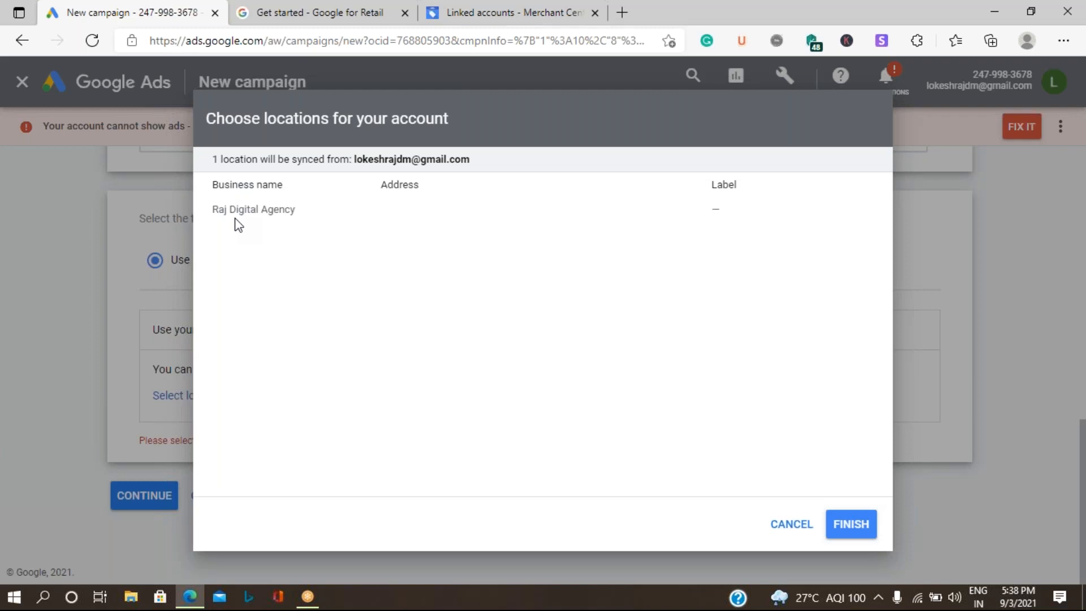
click(851, 525)
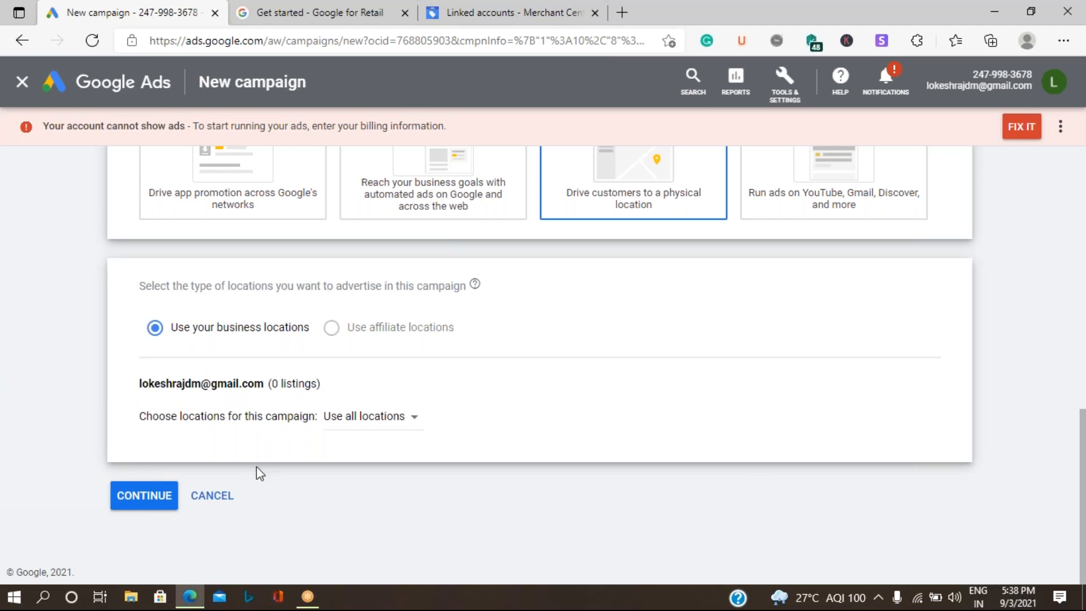
click(368, 417)
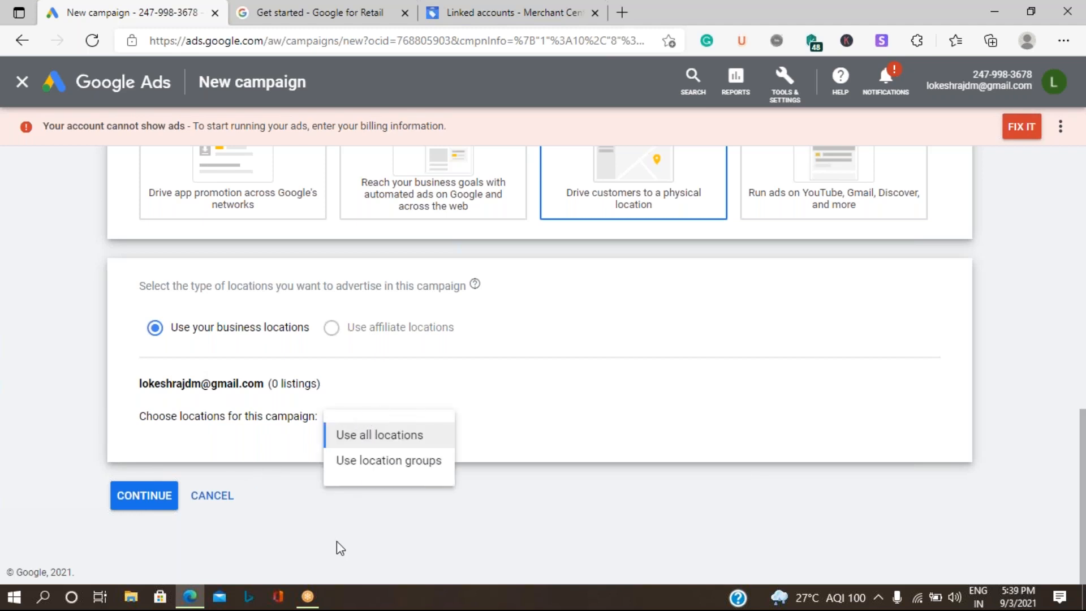
click(369, 540)
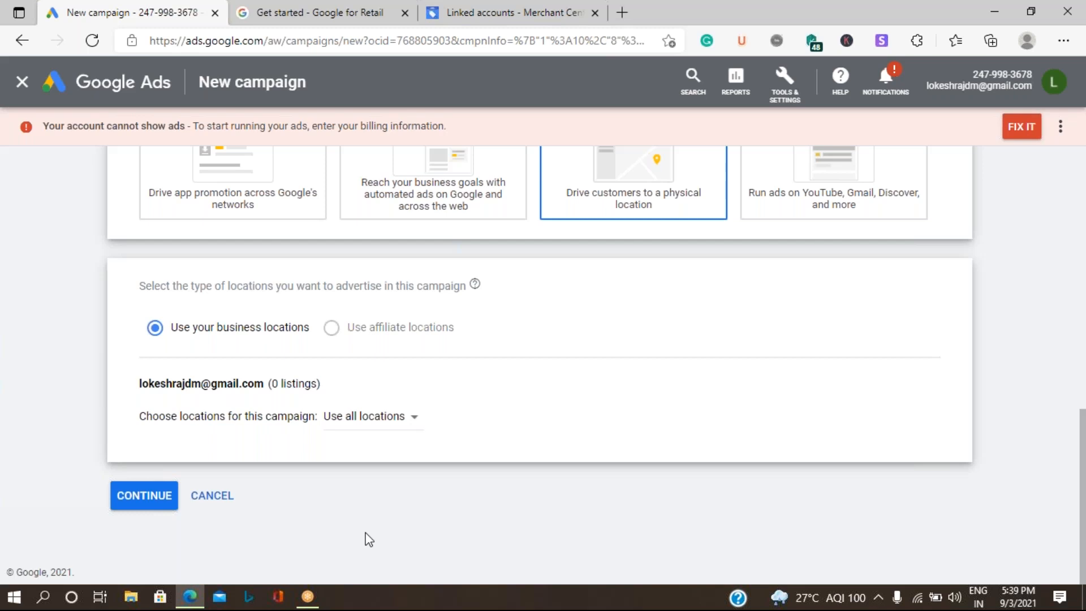
click(130, 497)
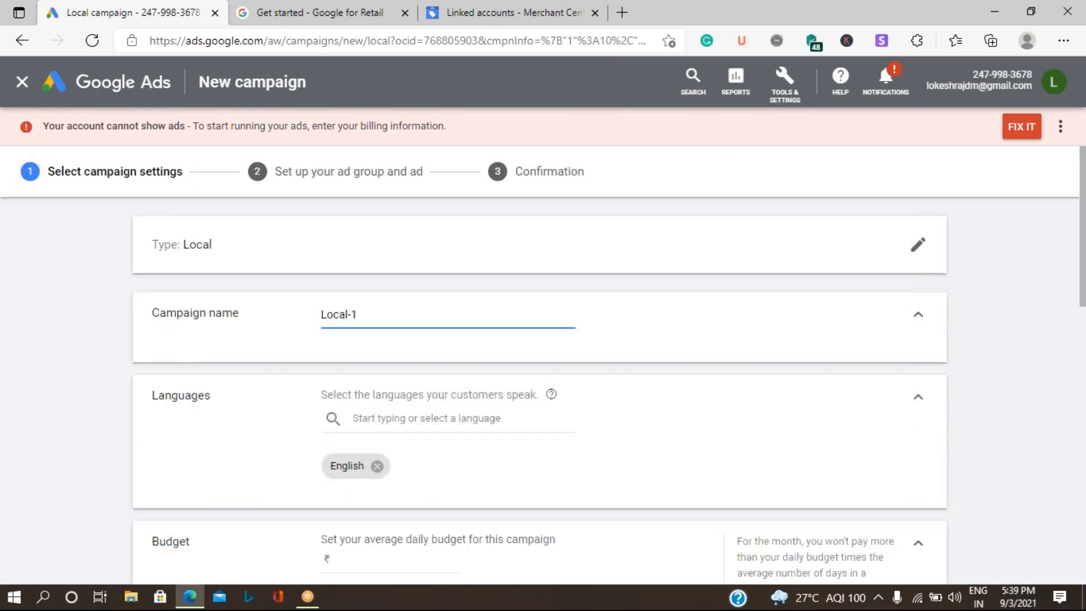
Step: Replace the campaign name 'Local-1' with 'GMB Campaign September'
drag(389, 315, 167, 320)
key(BackSpace)
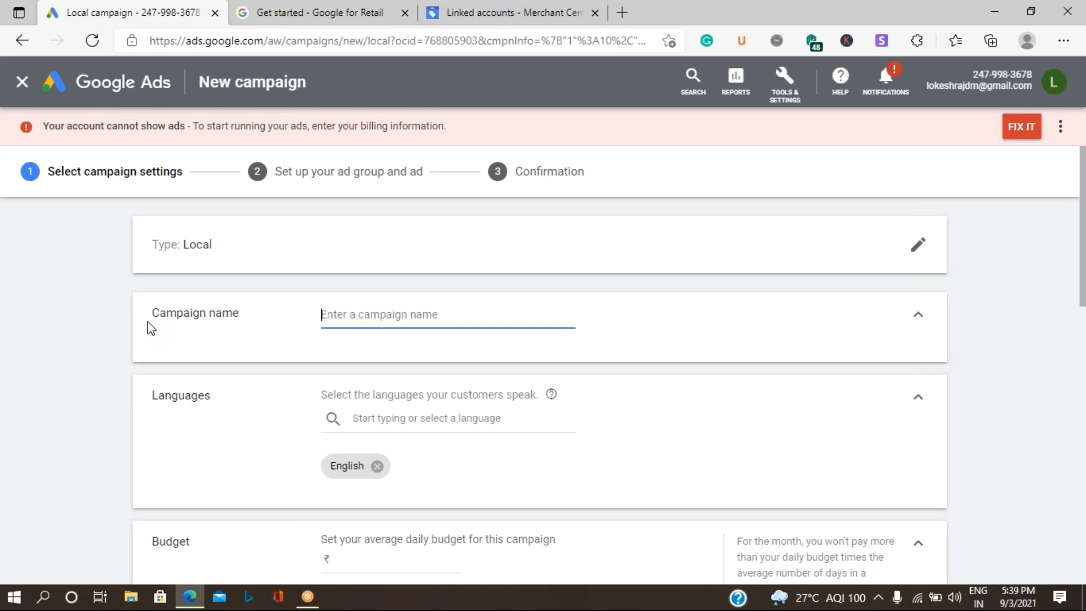
text(GMB )
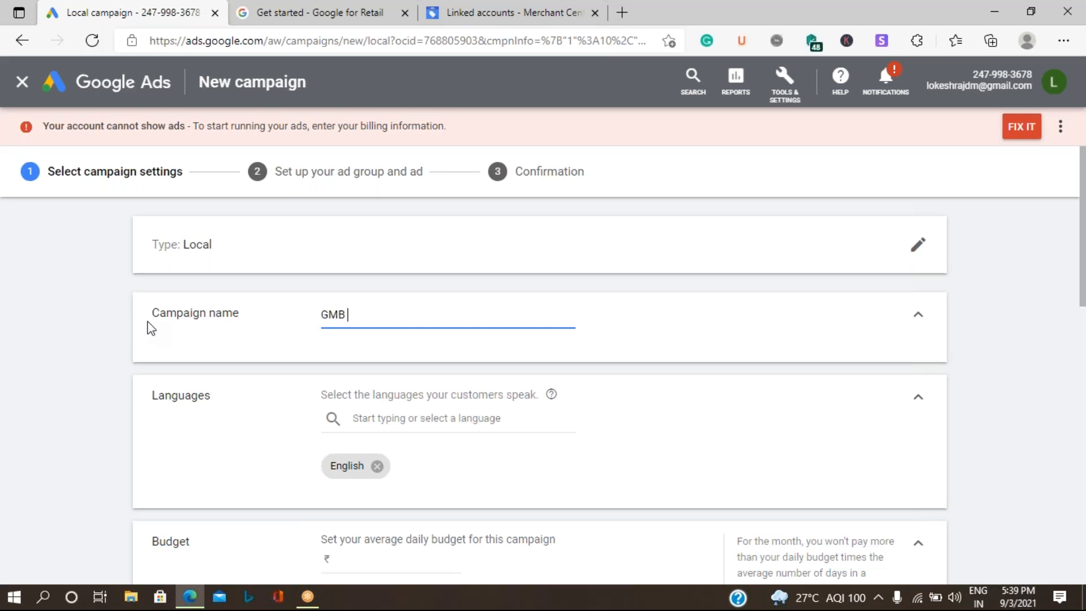
text(Campaign September)
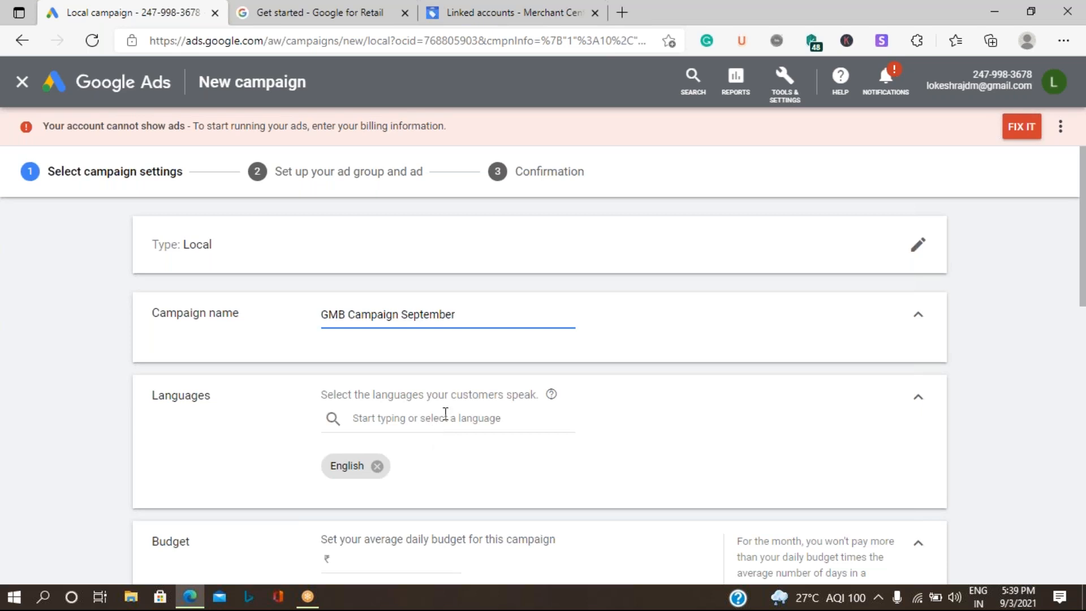
scroll(449, 419, down, 1)
scroll(449, 419, down, 1)
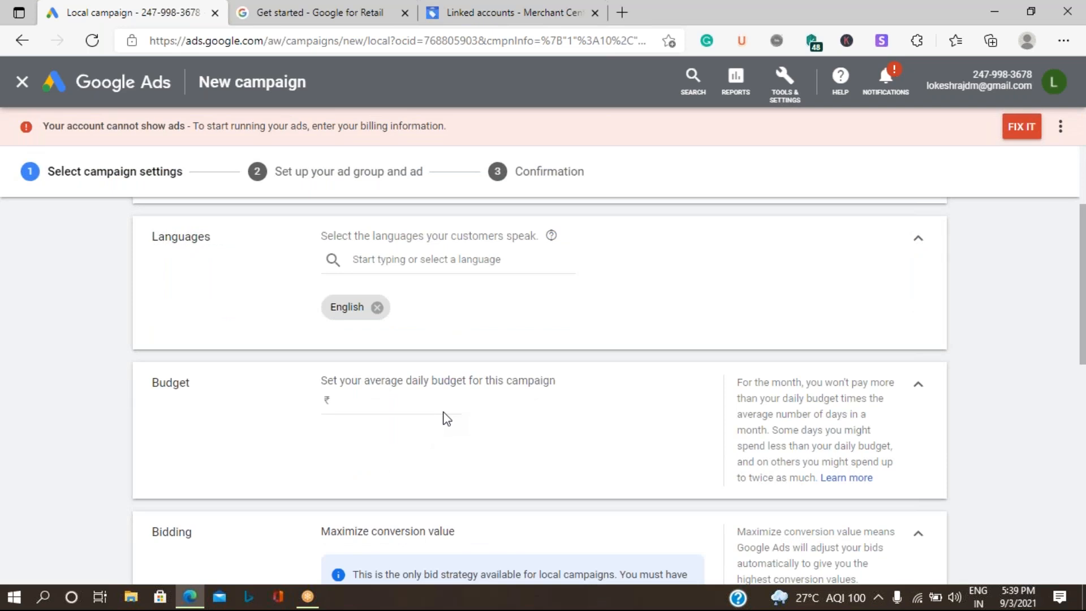
Step: Enter 1000 as the daily budget, then review the bidding and optimization settings
click(338, 403)
text(1000)
scroll(541, 448, down, 3)
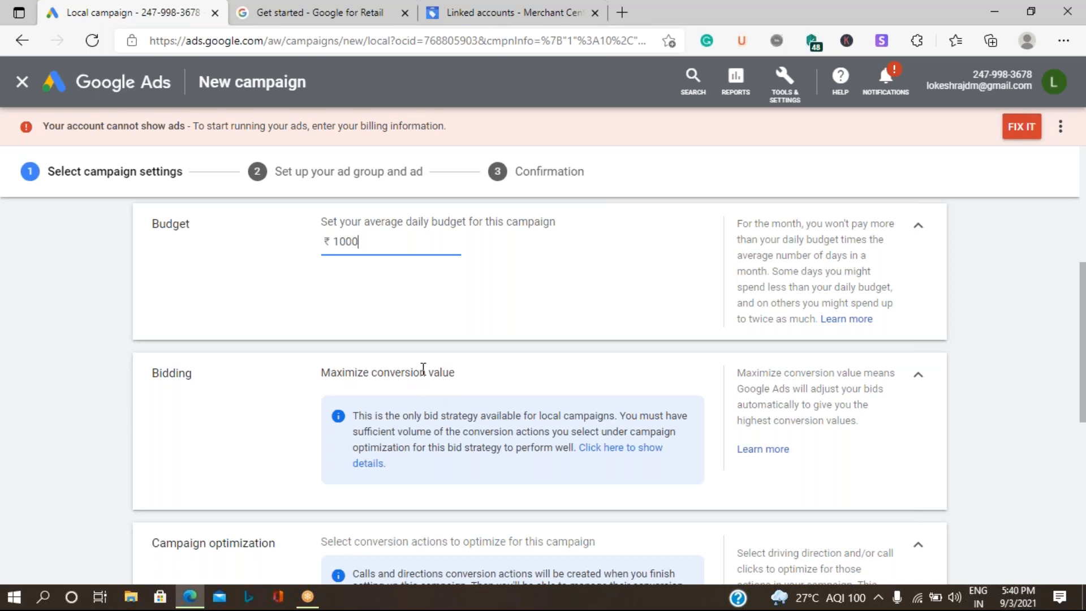
scroll(420, 366, down, 4)
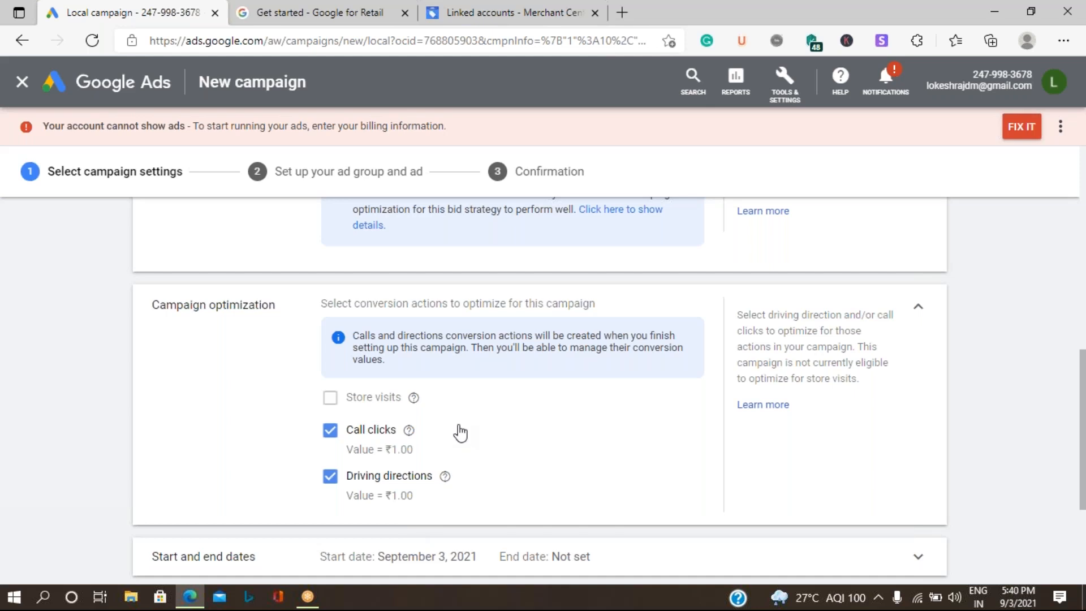
scroll(460, 431, down, 3)
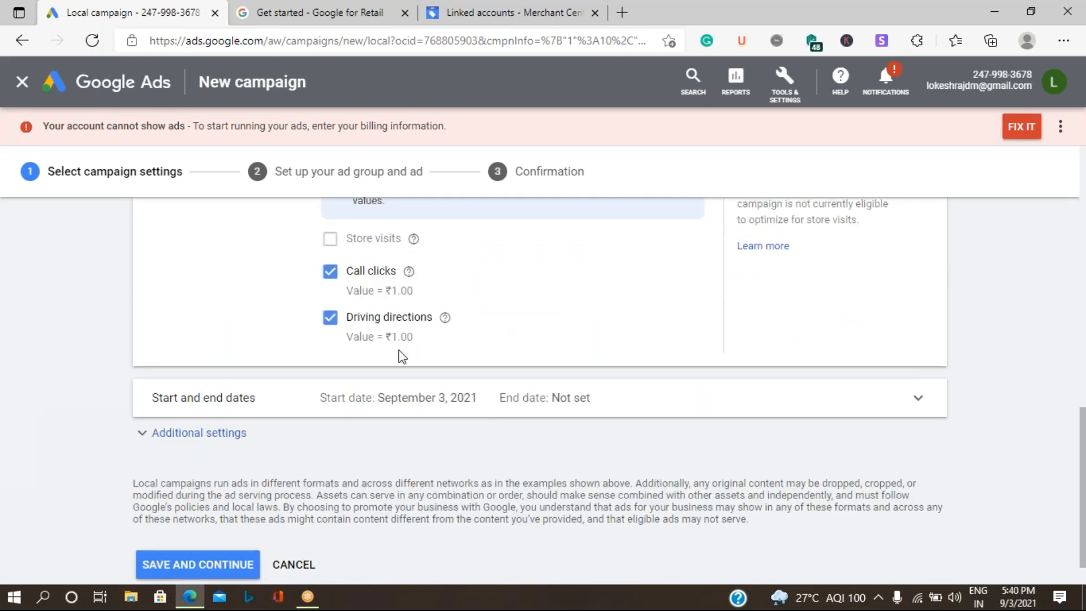
Step: Schedule the campaign from Sep 5 to Oct 5, 2021 and expand Product feed settings
click(417, 411)
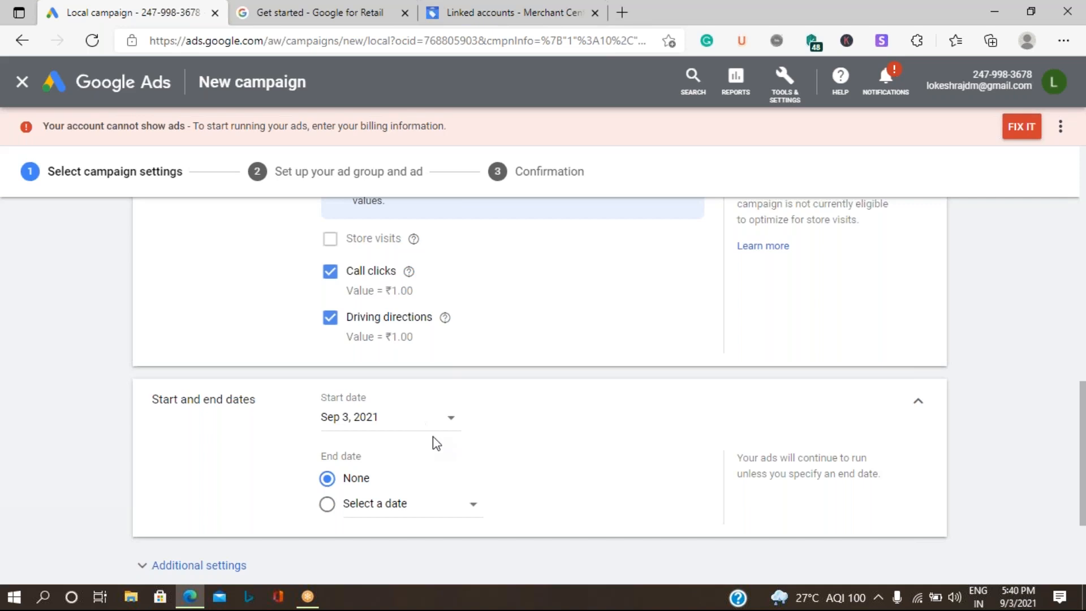
click(389, 417)
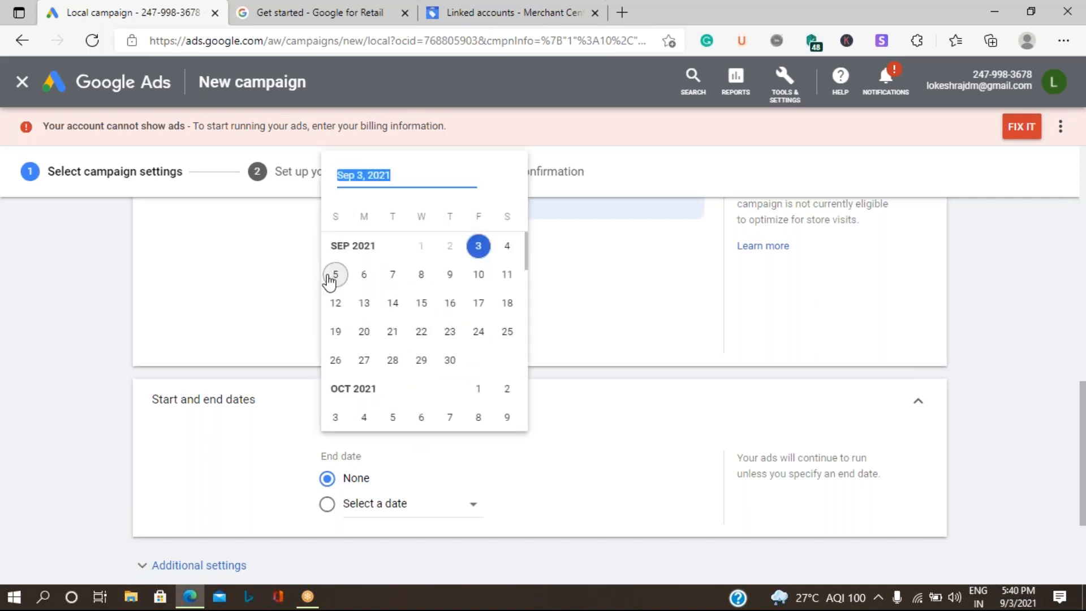
click(336, 275)
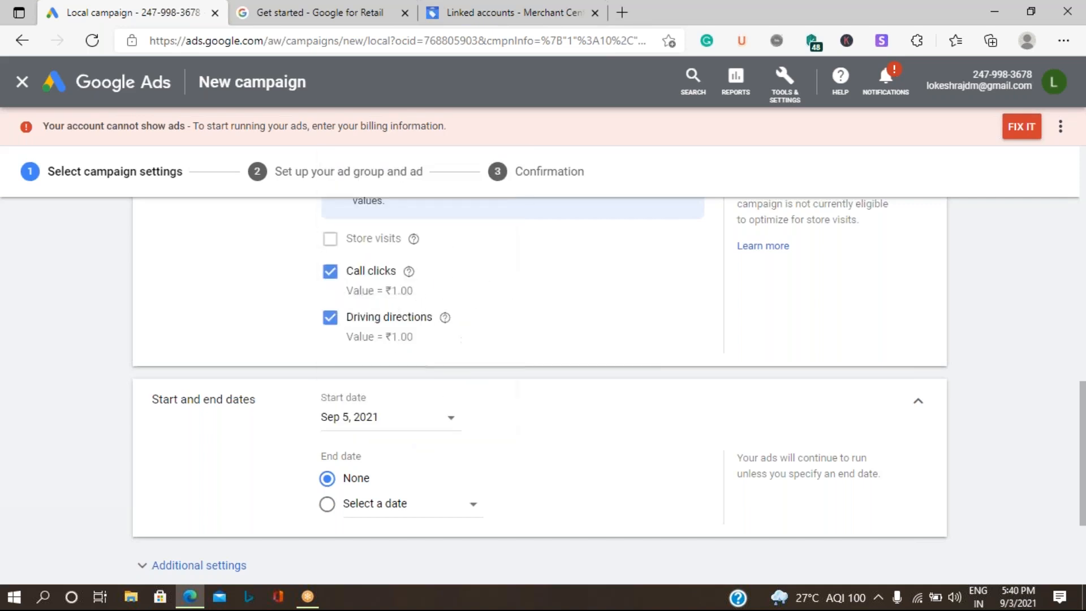
click(364, 508)
click(502, 362)
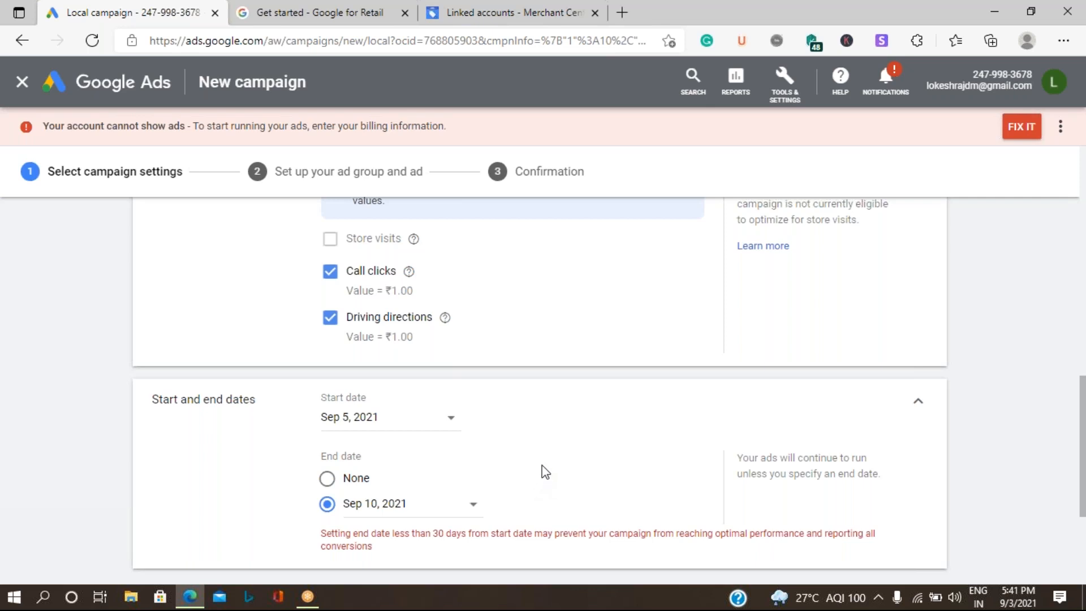
scroll(546, 472, down, 1)
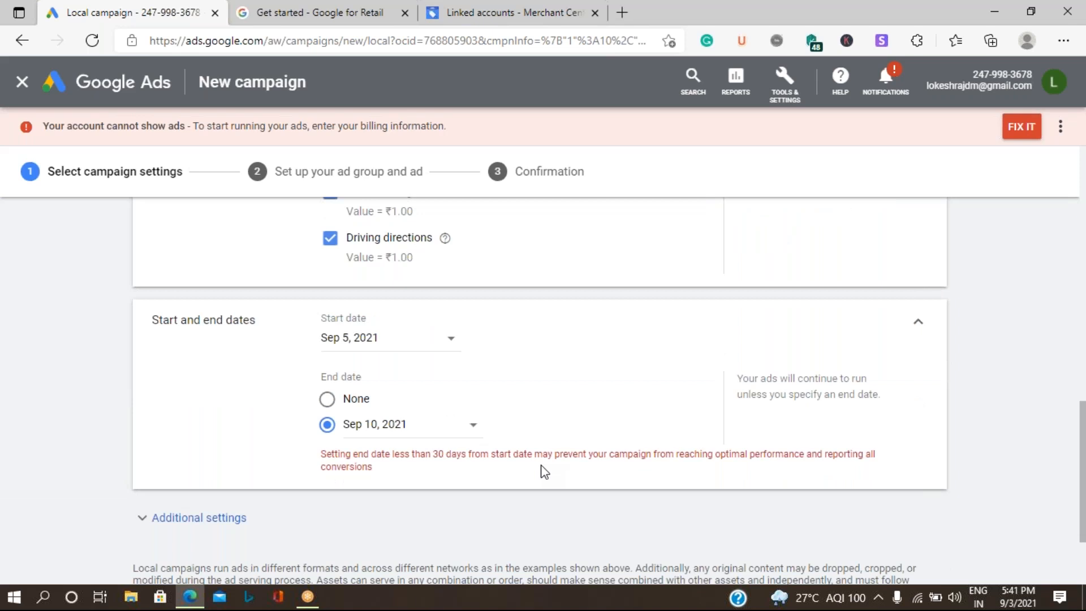
click(469, 434)
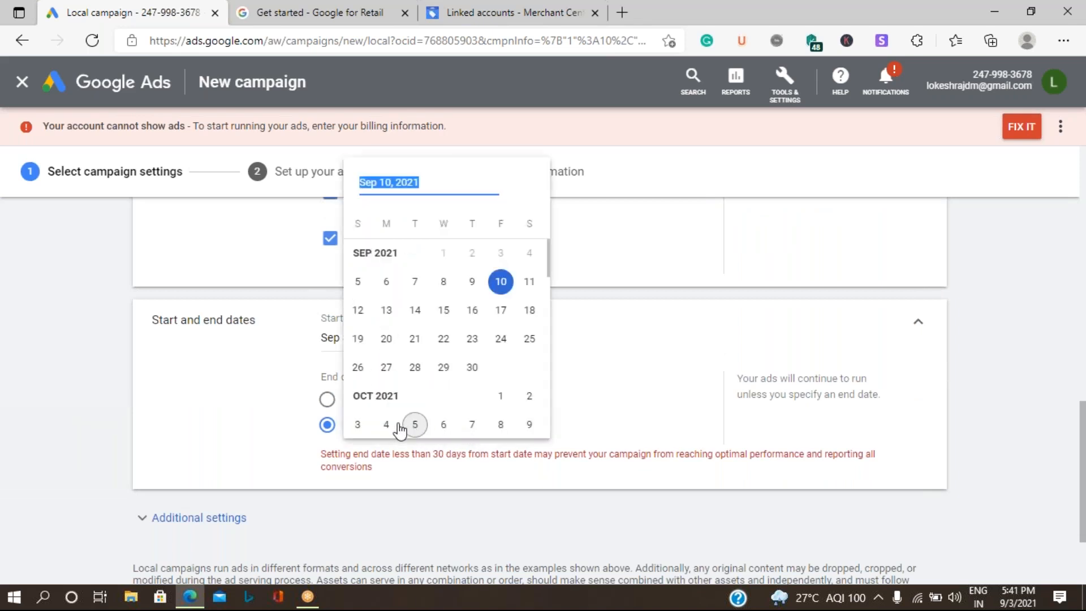
click(417, 432)
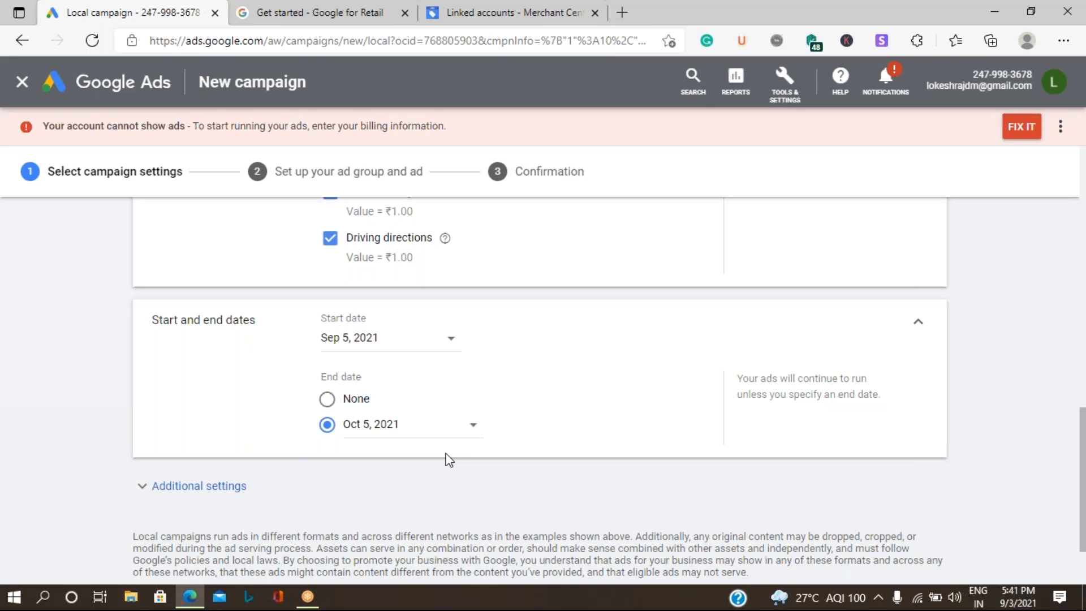
click(198, 488)
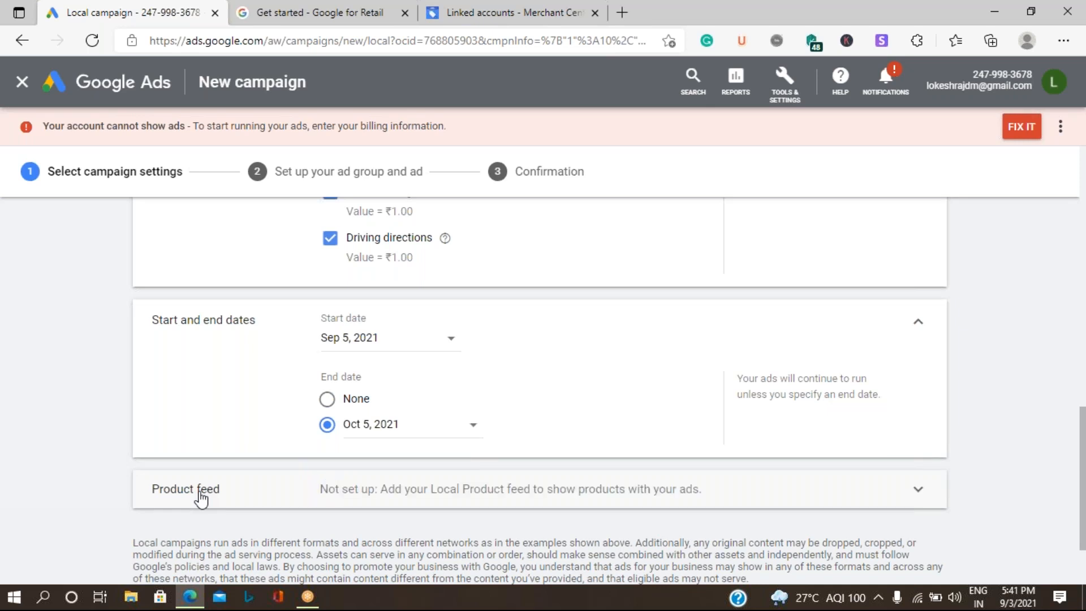
click(523, 502)
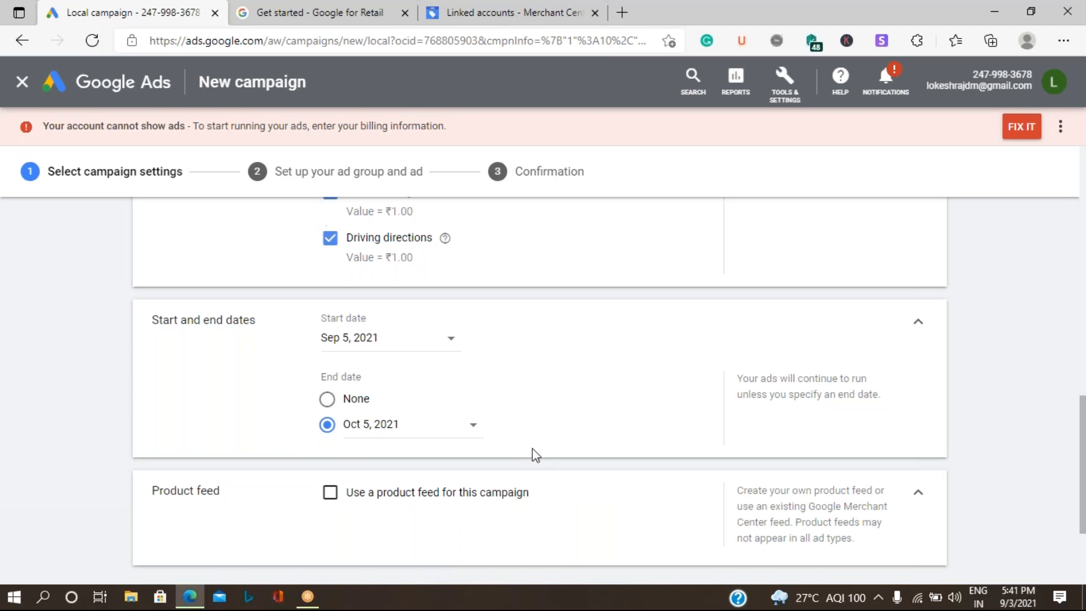
Step: Tick 'Use a product feed for this campaign', sourced from Merchant Center (local product feed)
scroll(458, 454, down, 3)
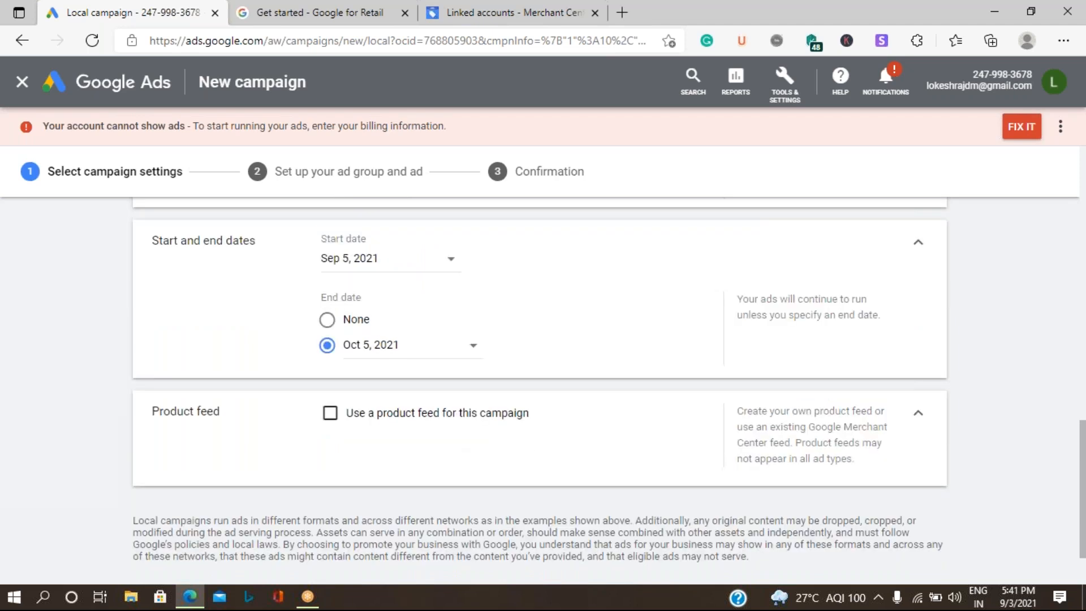
click(330, 334)
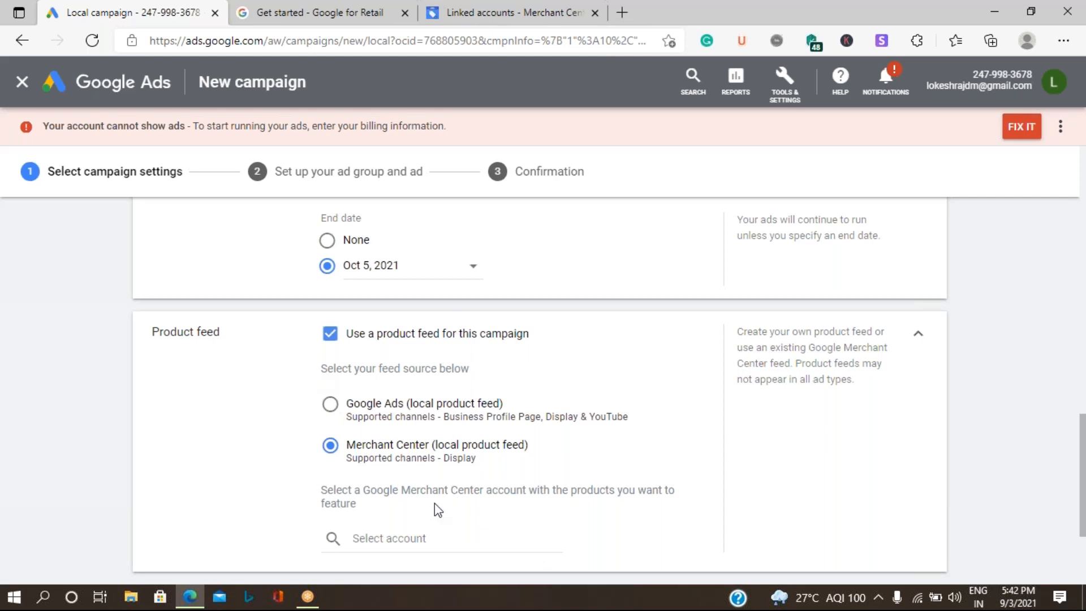
scroll(438, 510, down, 3)
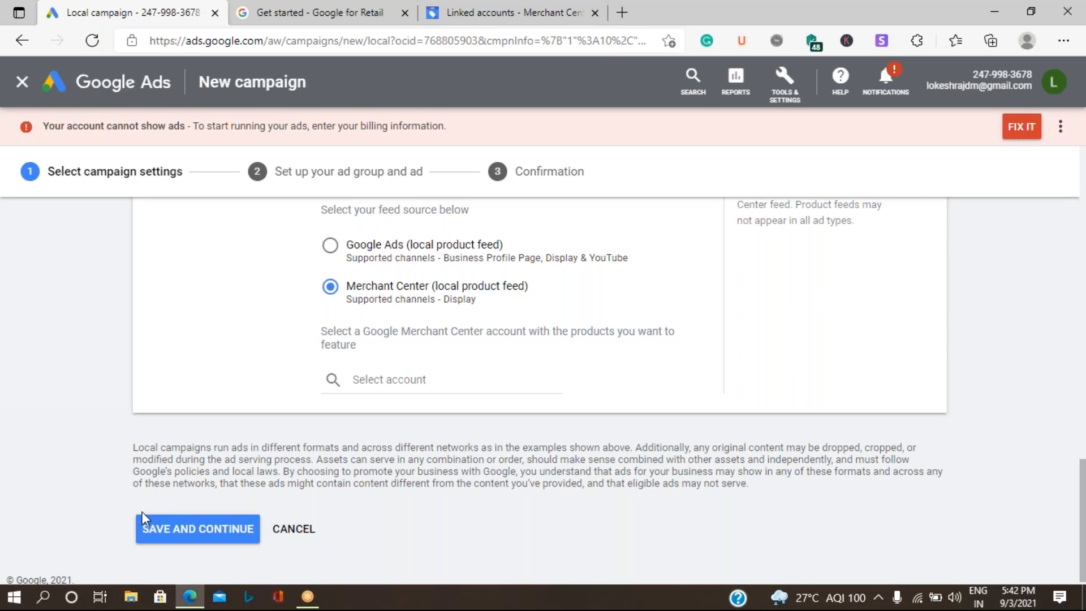
Step: Attempt to save, then select the Merchant Center account for the product feed
click(187, 534)
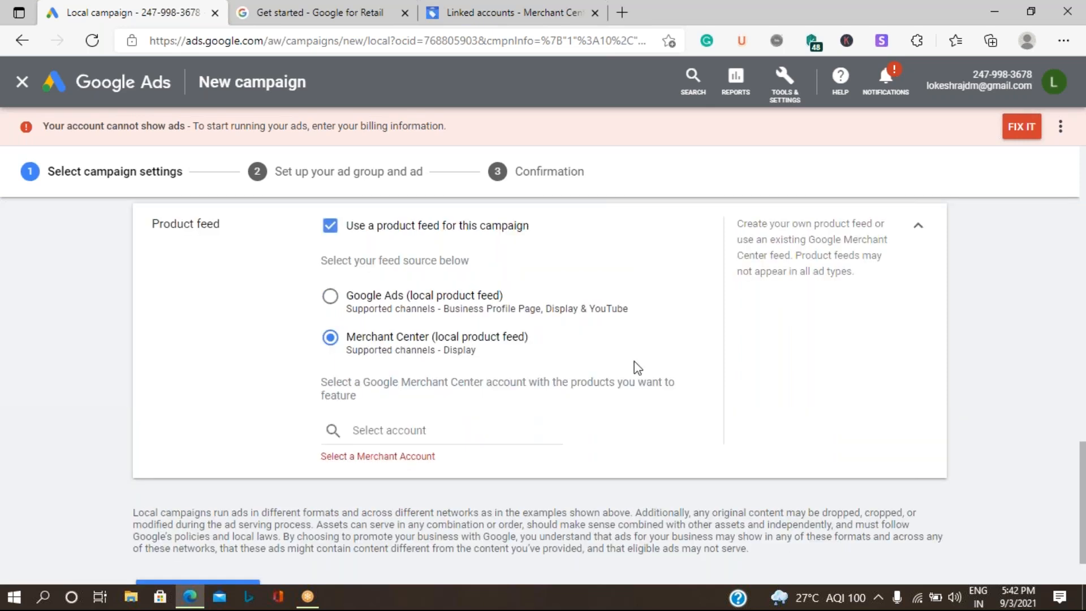
click(378, 430)
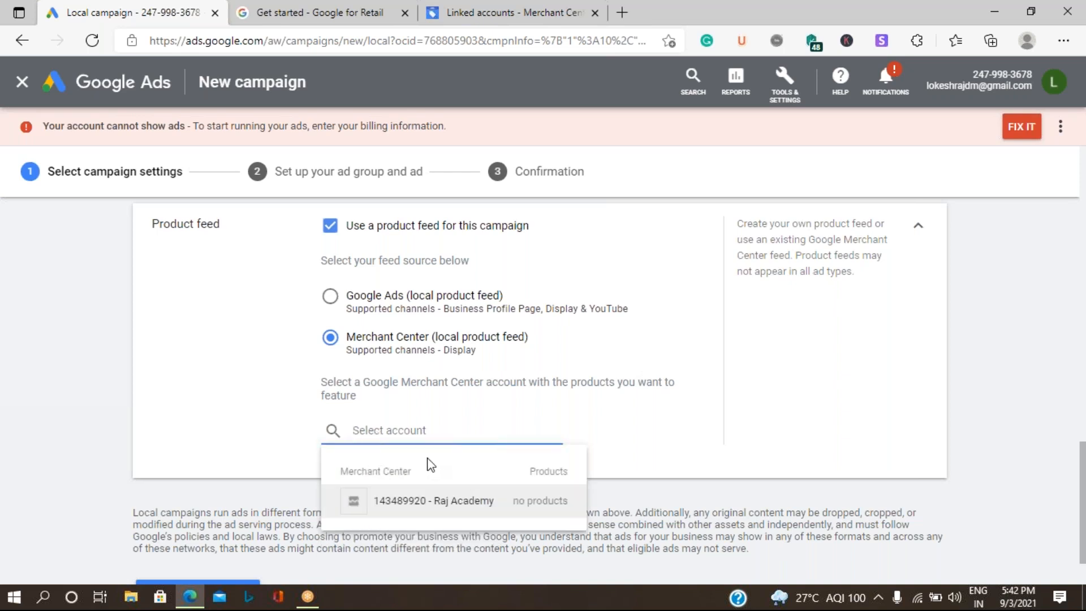
click(481, 501)
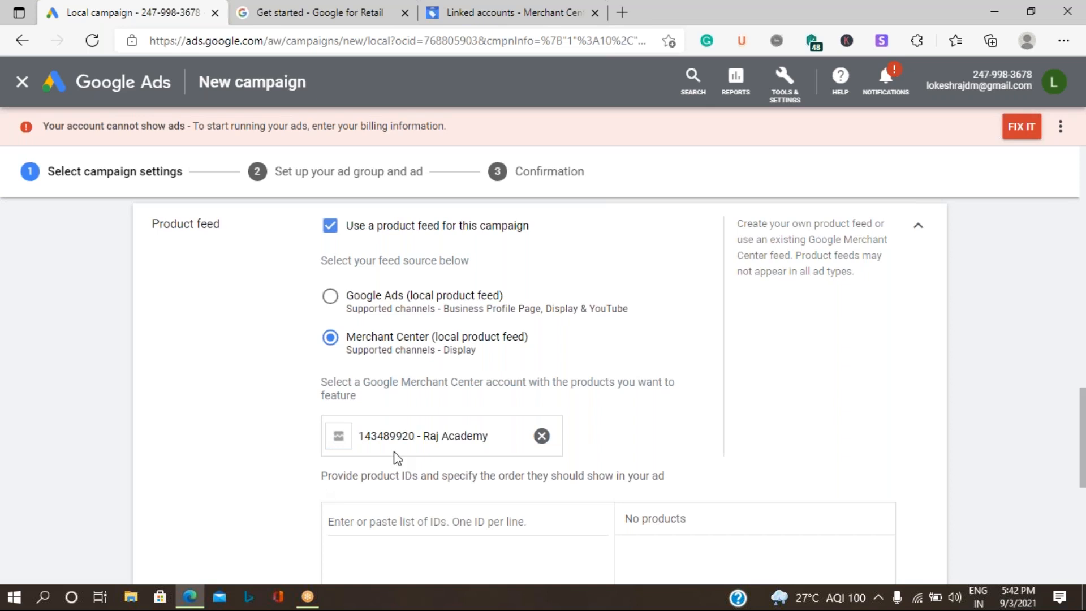
Step: Retry saving and review the error requiring at least 5 products
scroll(398, 459, down, 3)
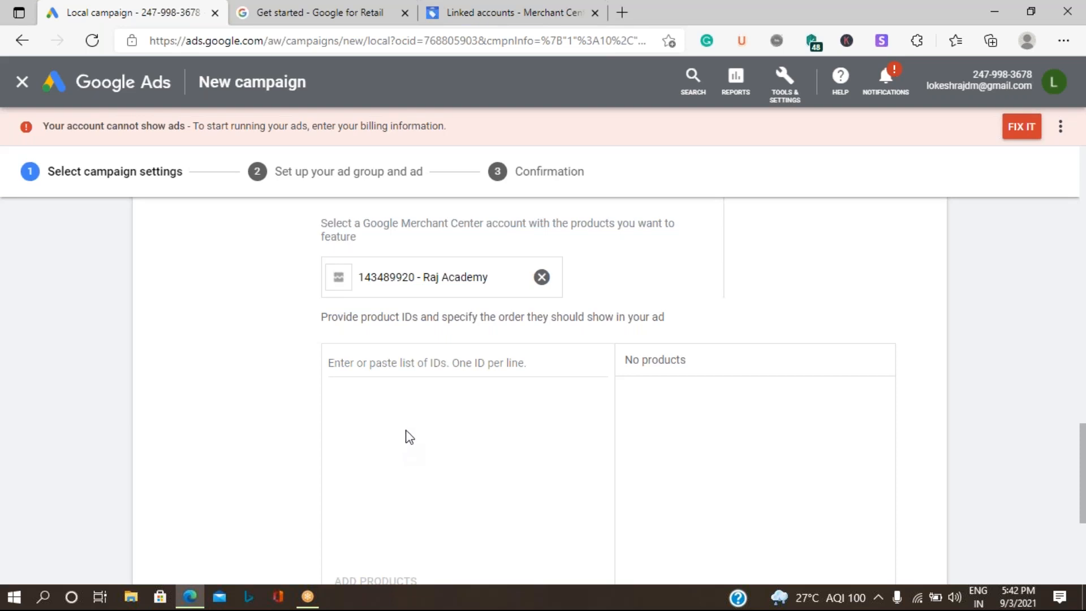
scroll(406, 431, down, 3)
scroll(361, 427, down, 2)
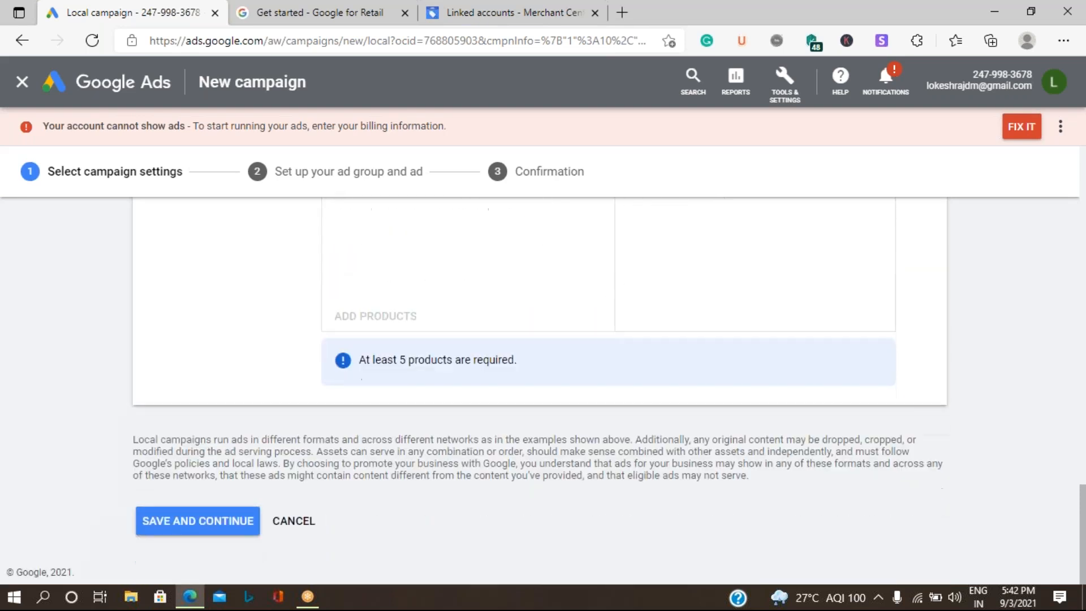
click(167, 521)
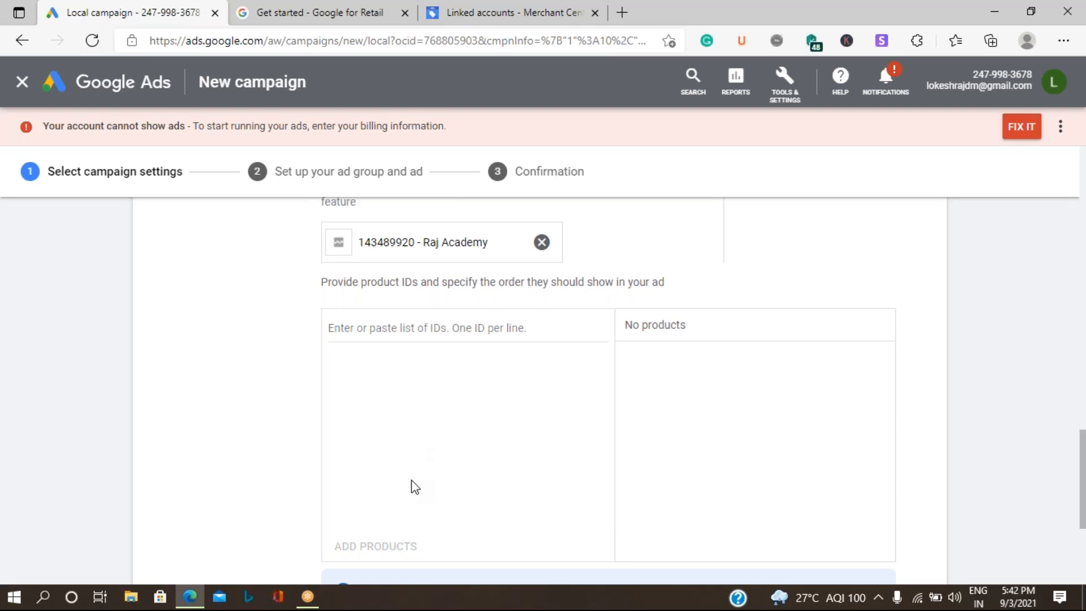
scroll(420, 474, down, 4)
scroll(422, 476, up, 10)
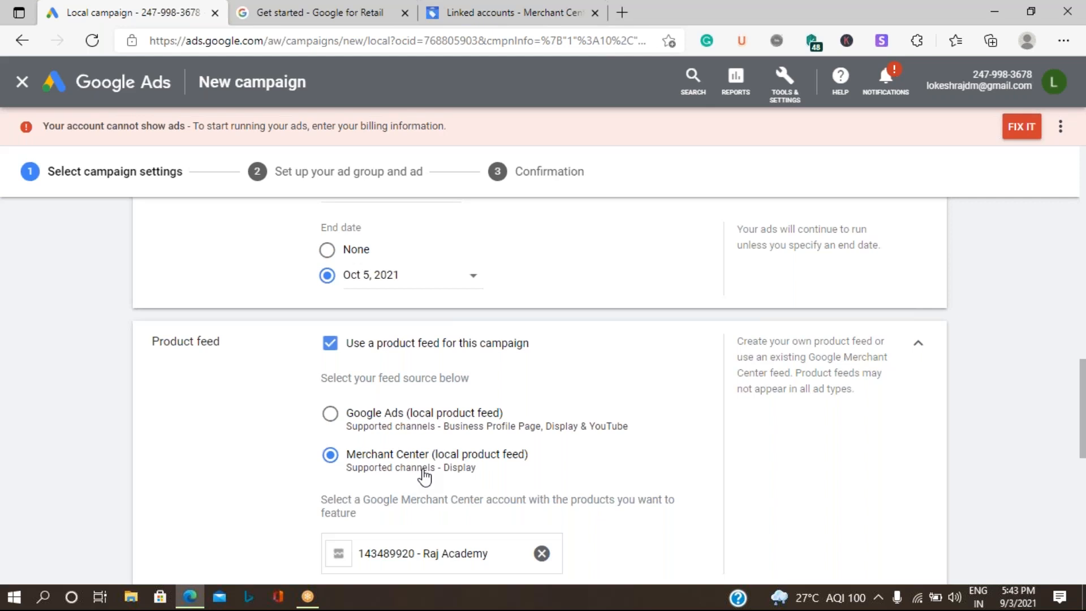
scroll(424, 478, down, 5)
scroll(429, 496, up, 8)
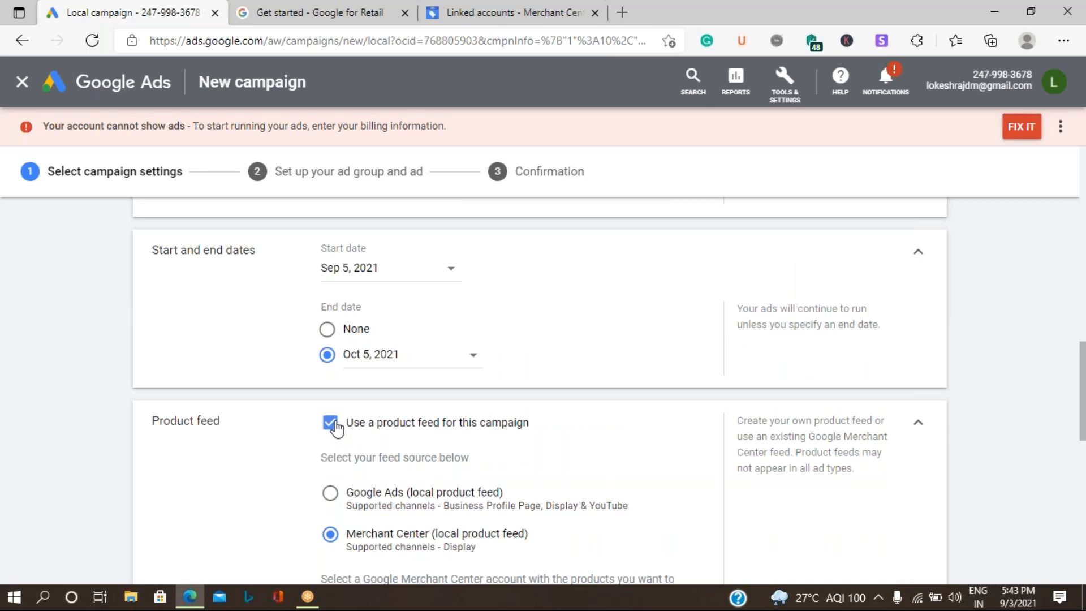
Step: Untick the product feed option and save the campaign settings
click(333, 424)
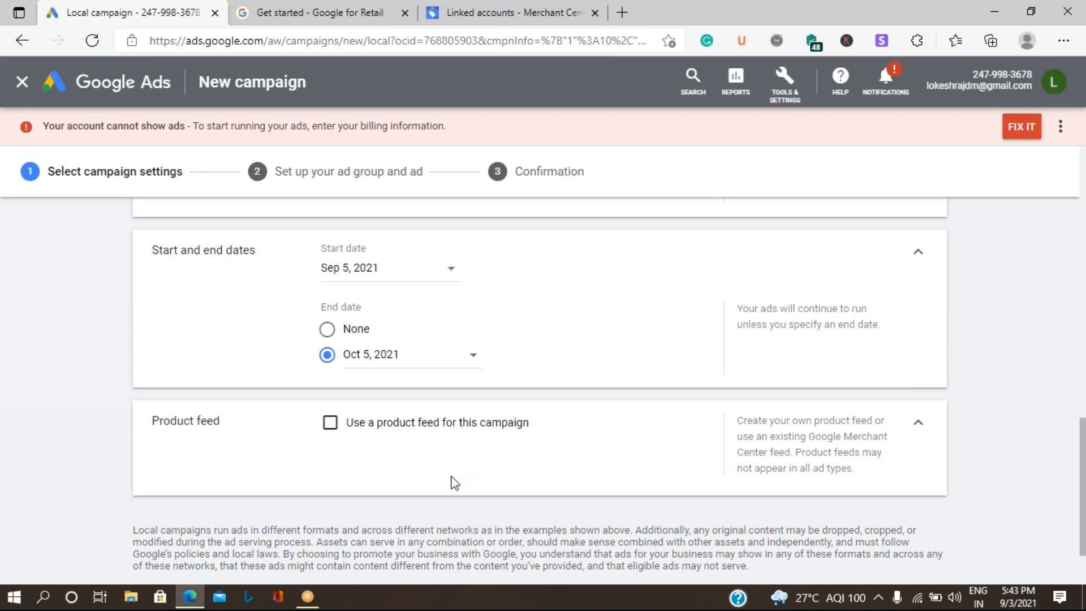
scroll(313, 463, down, 2)
click(189, 521)
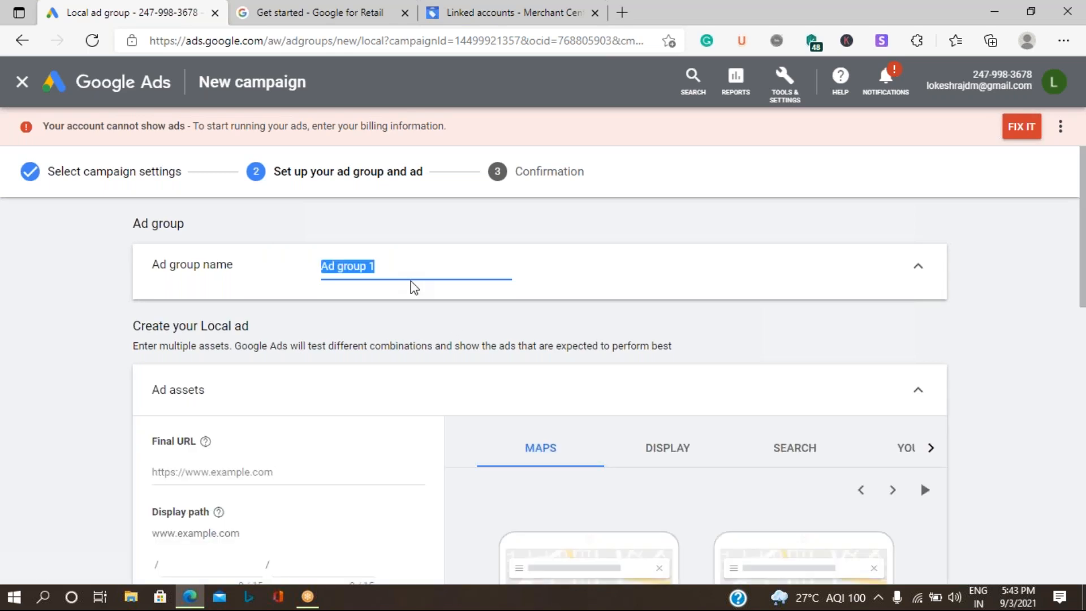
Step: Rename the ad group from 'Ad group 1' to 'Digital Services'
key(BackSpace)
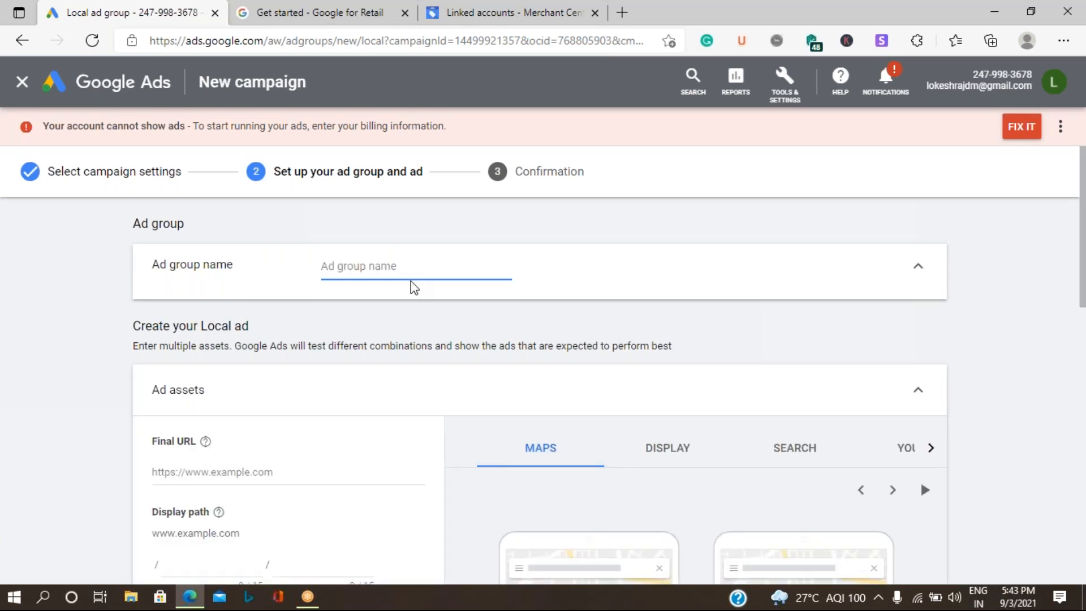
text(Digital Services)
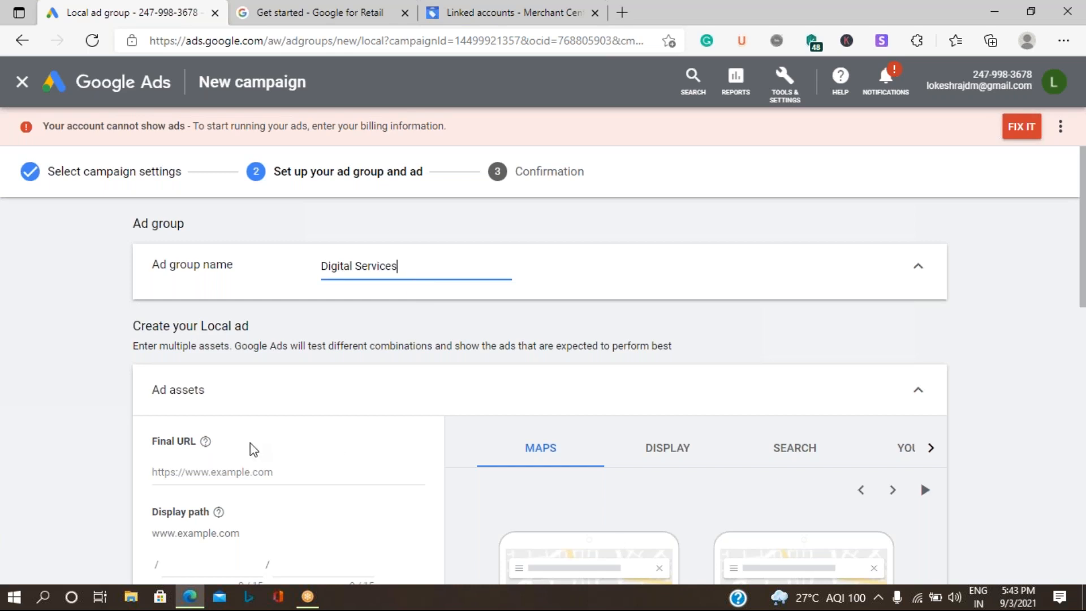
scroll(368, 427, down, 3)
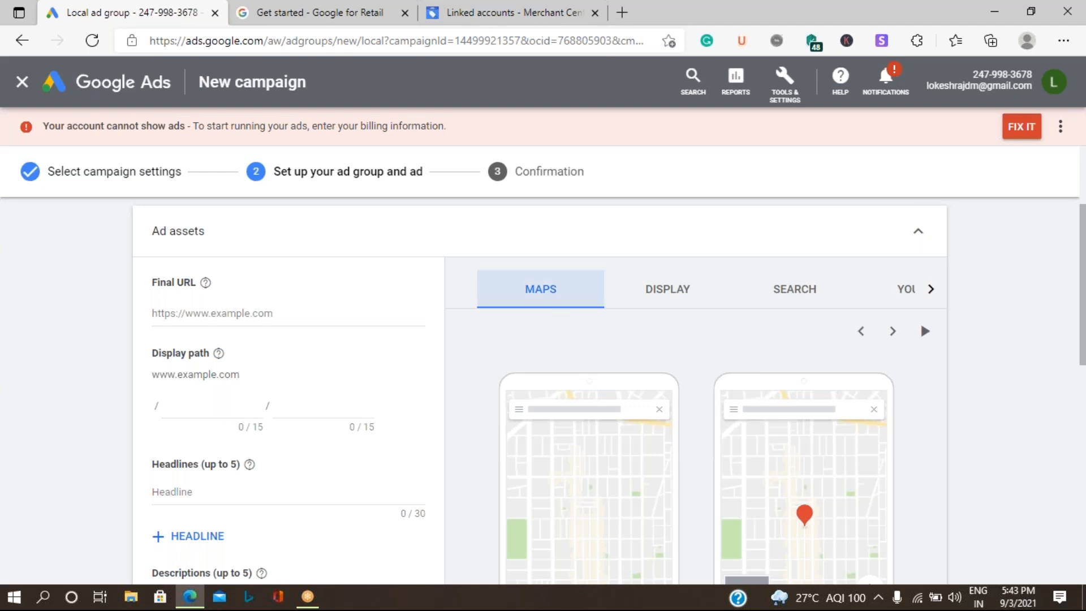
Step: Preview the local ad in Display, Search and YouTube formats
click(665, 300)
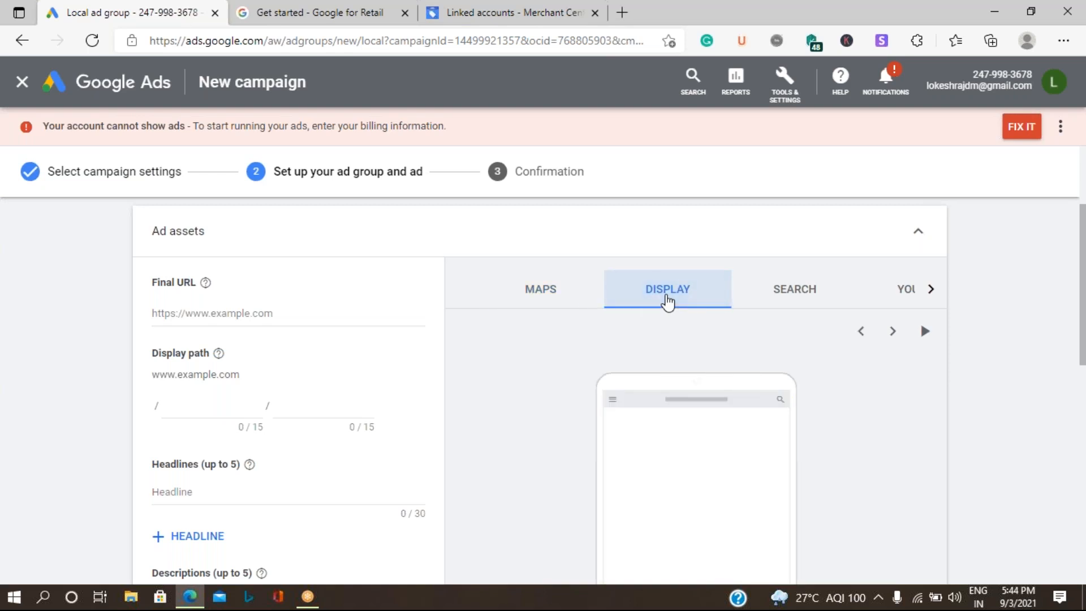
click(787, 296)
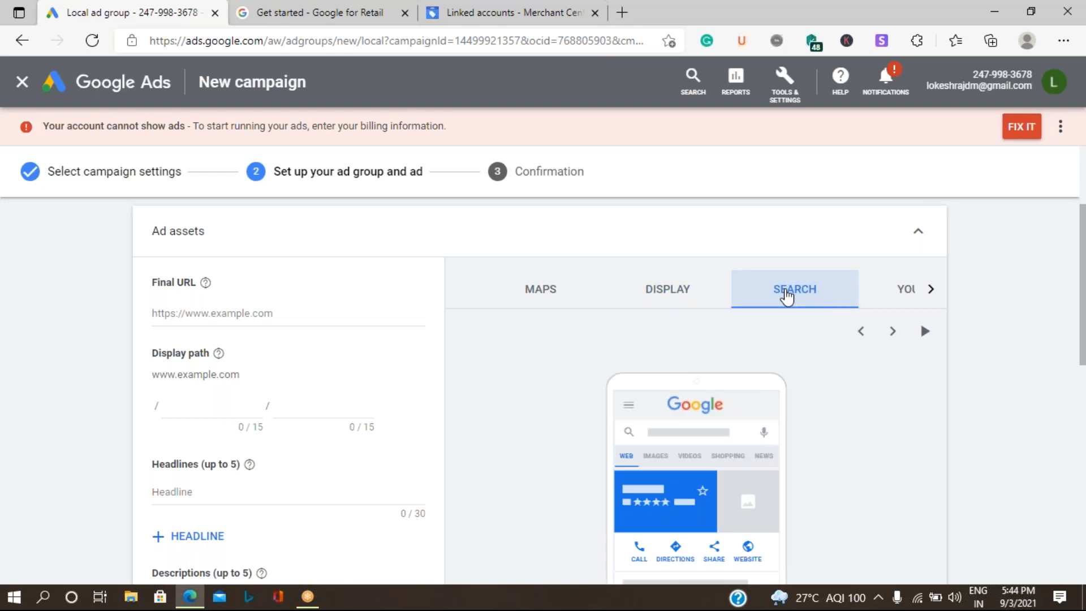
click(928, 289)
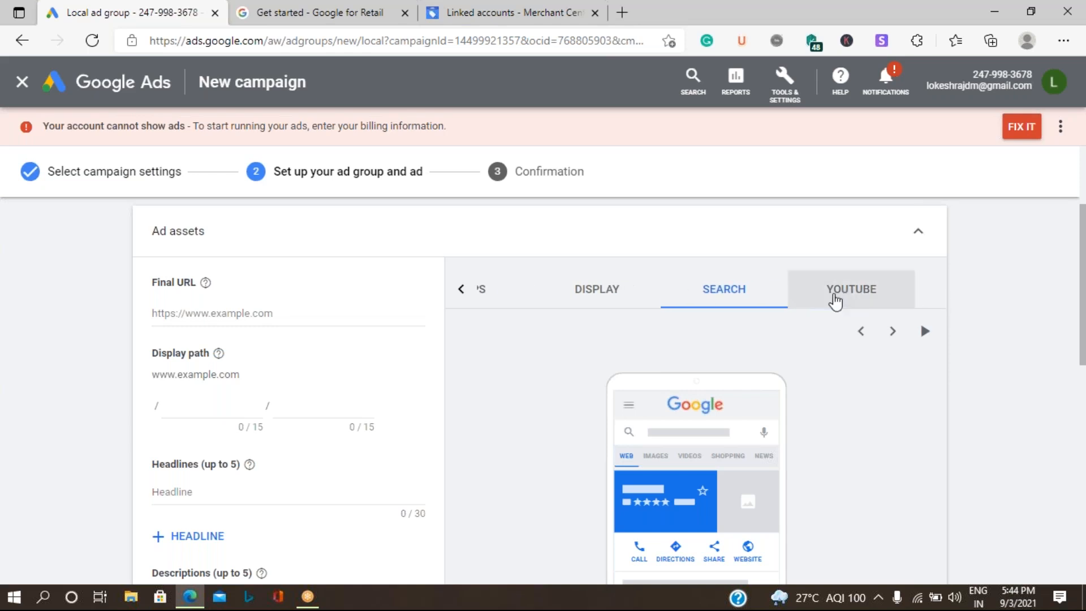
click(836, 300)
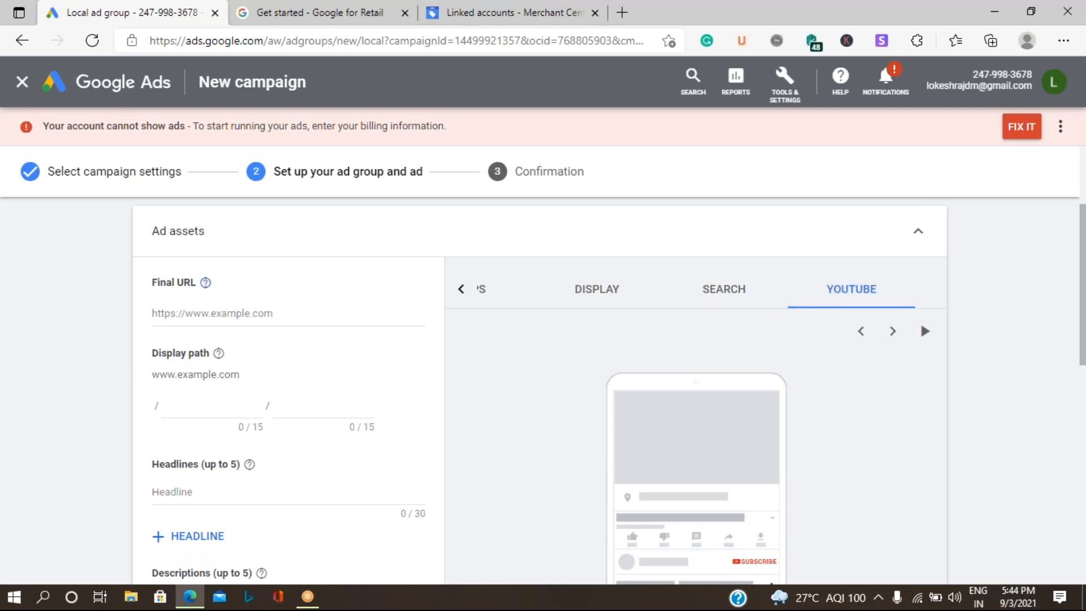
click(200, 318)
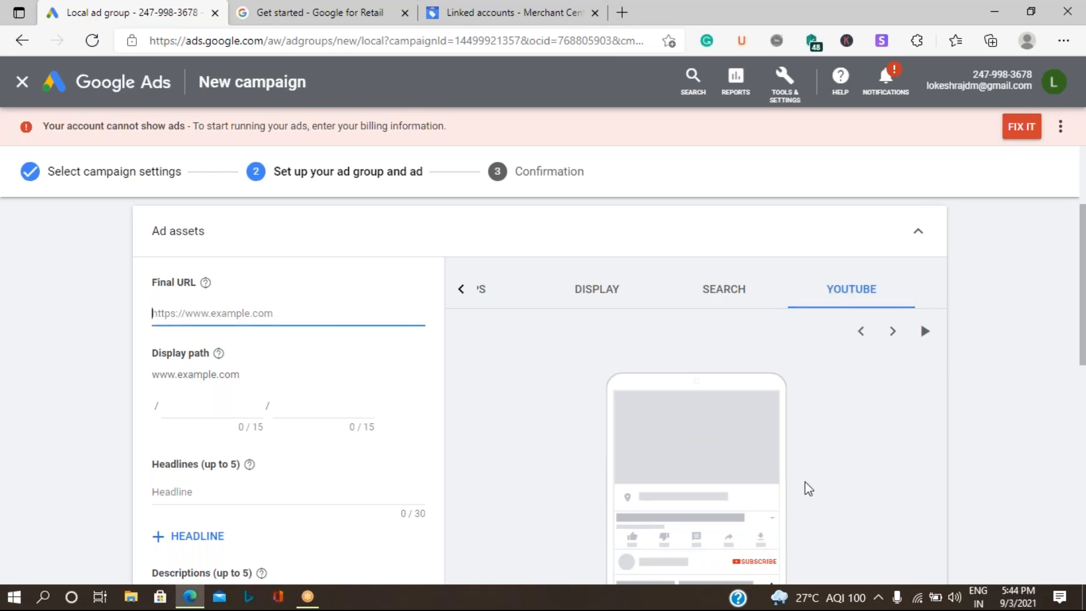
Step: Enter the business website address as the local ad's Final URL
text(https)
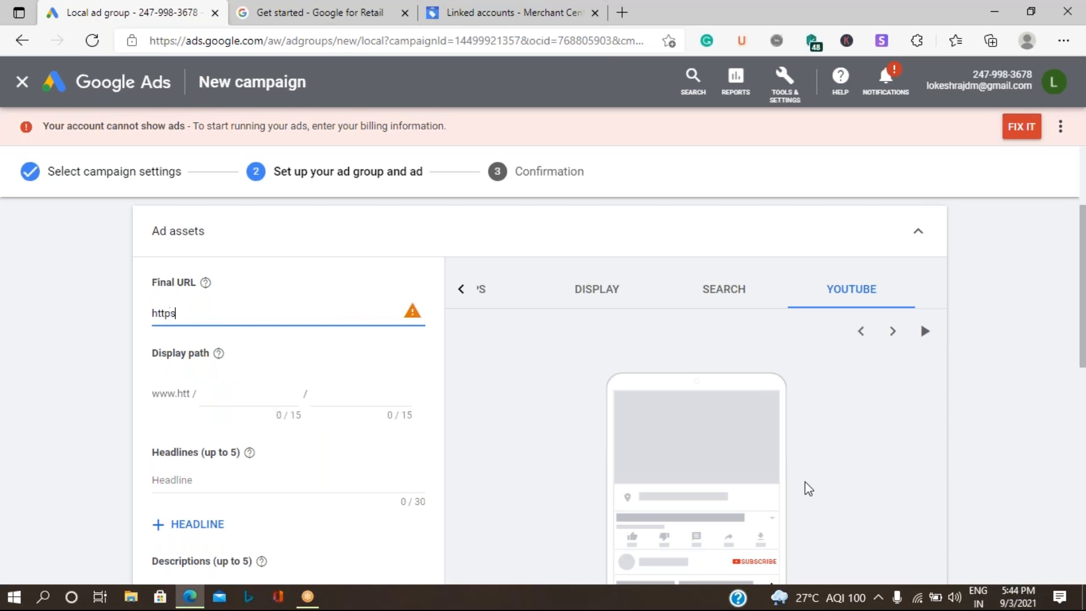
text(://www)
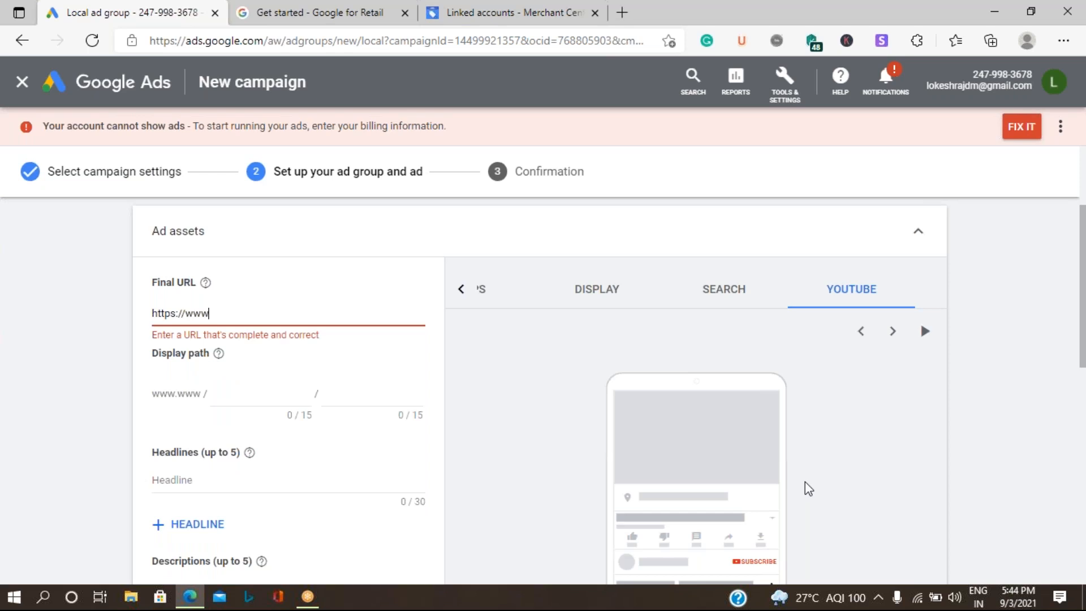
text(.lok)
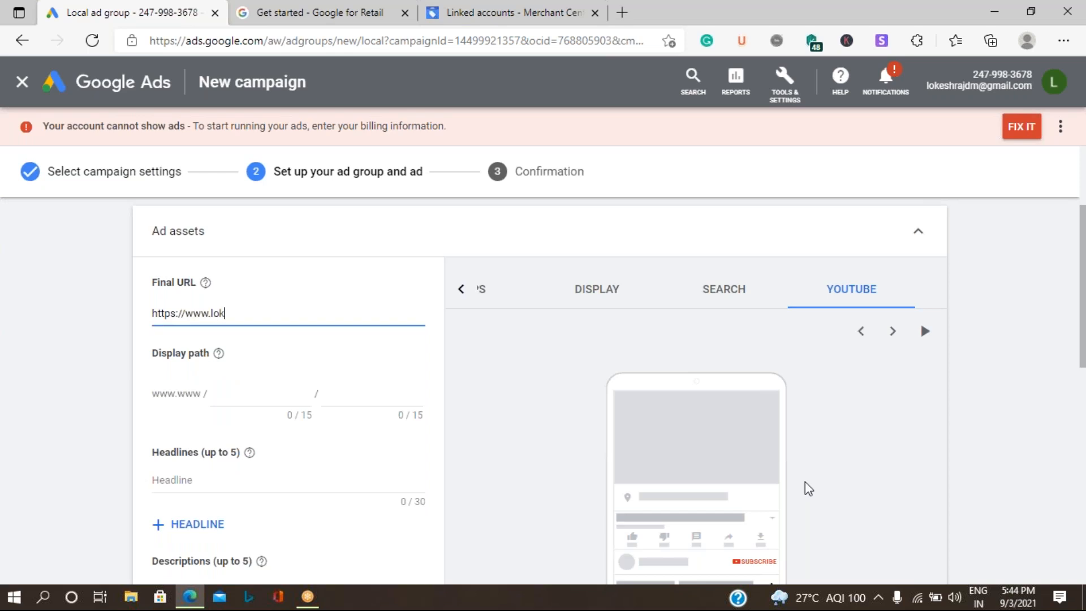
text(eshraj)
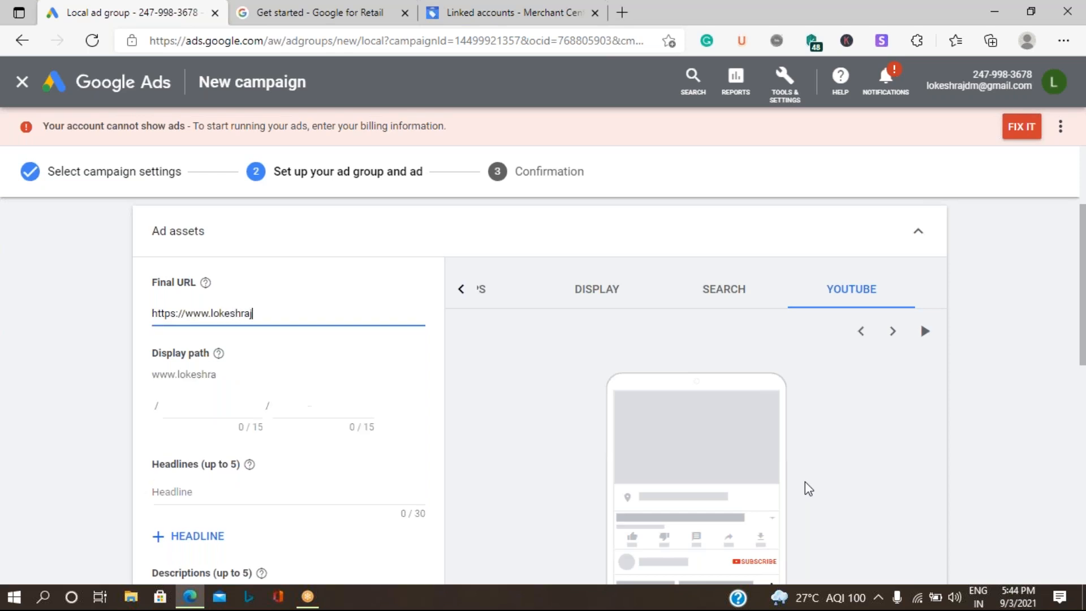
text(.com)
click(187, 493)
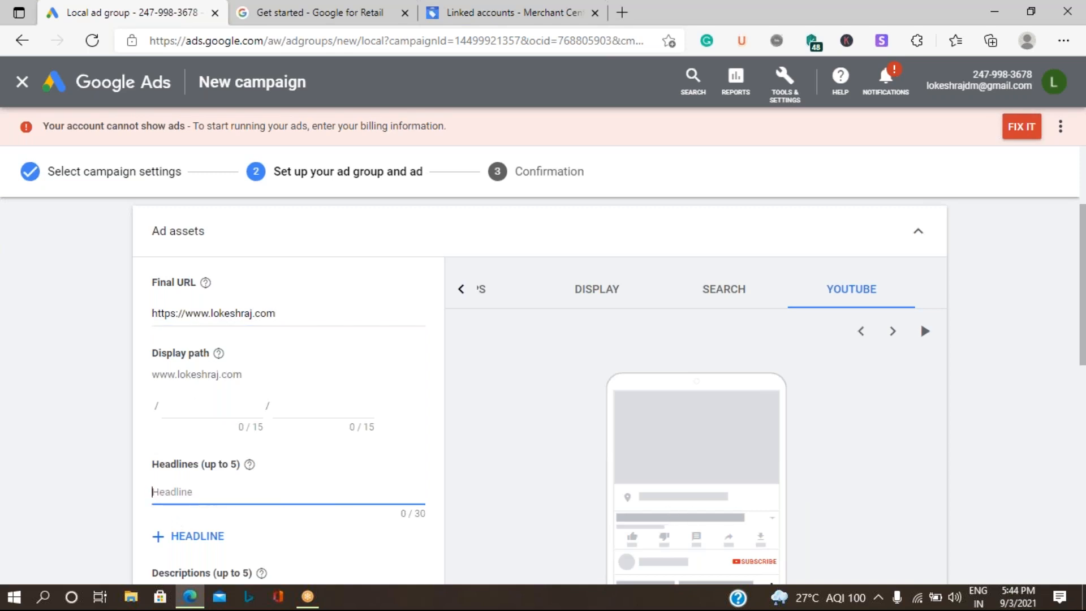
scroll(212, 401, down, 3)
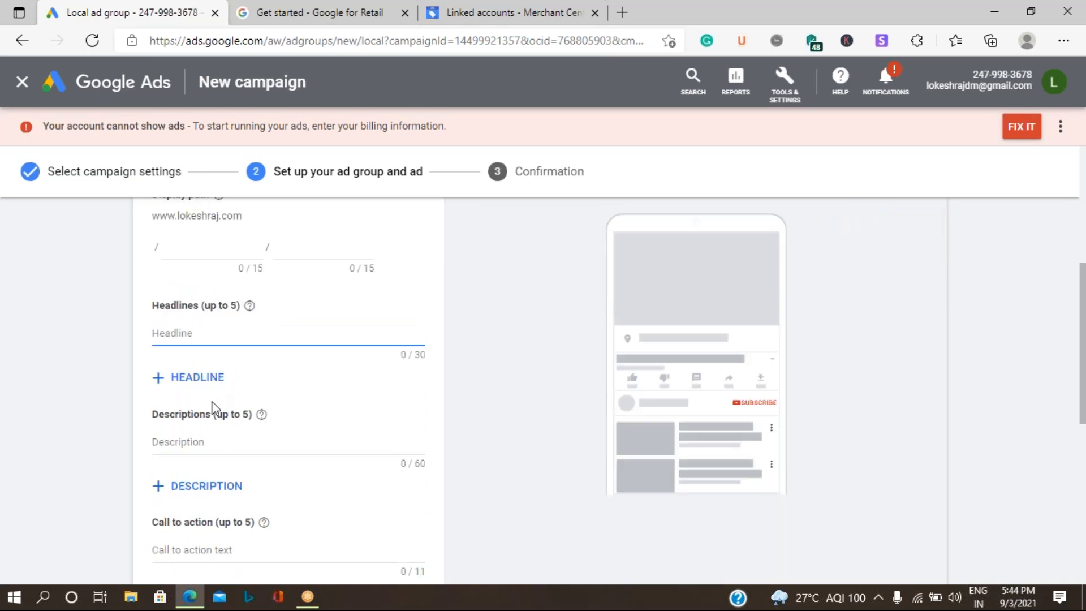
Step: Add the headlines 'Raj Digital Agency services' and 'Grab your Offer upto 50% off'
text(Ra)
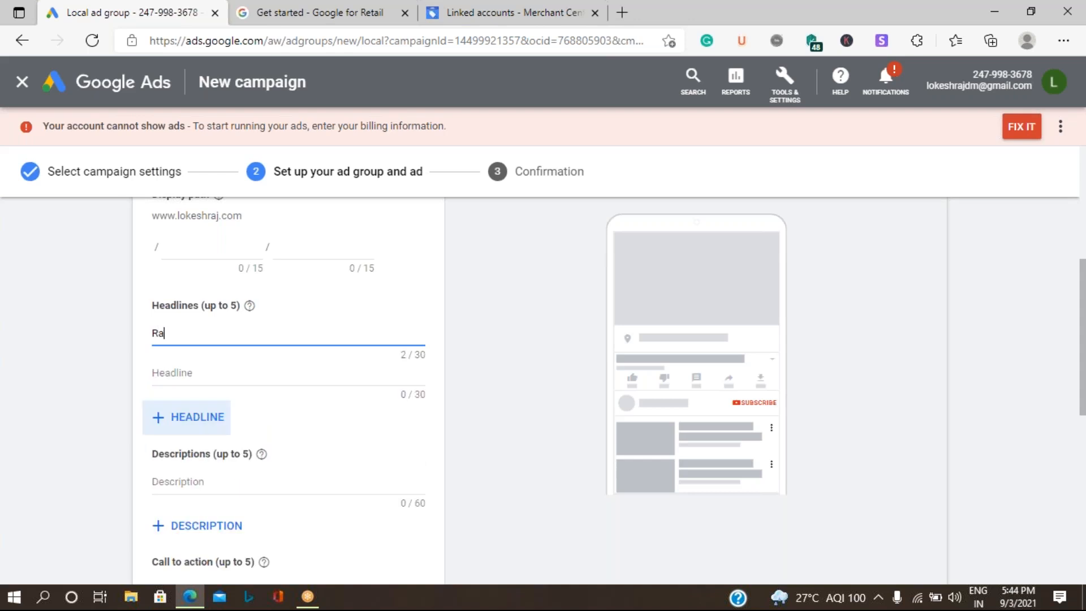
text(j Digital Agency services)
click(193, 382)
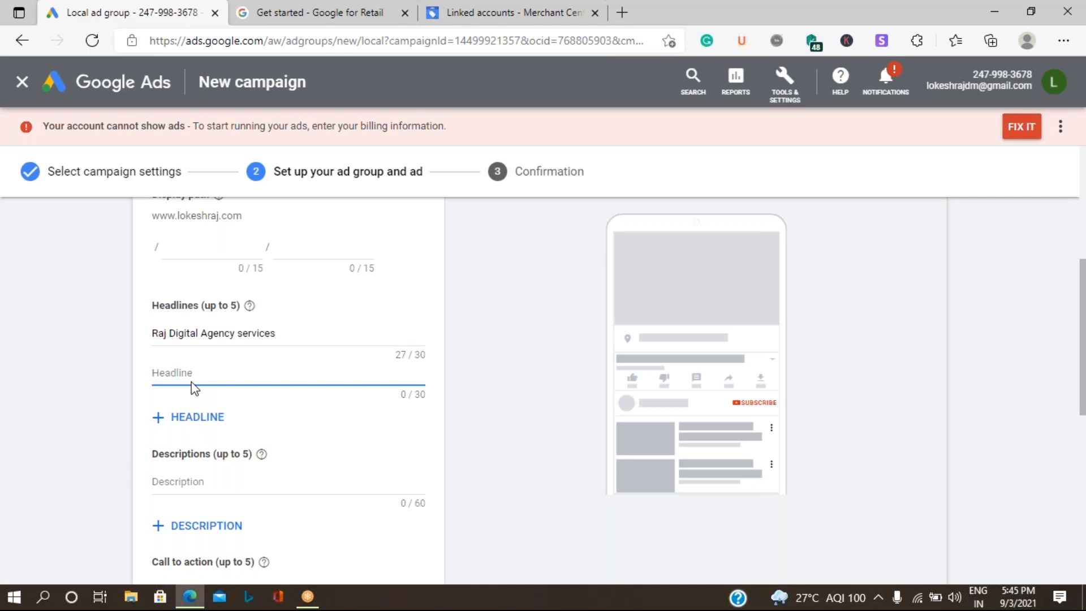
text(Gra)
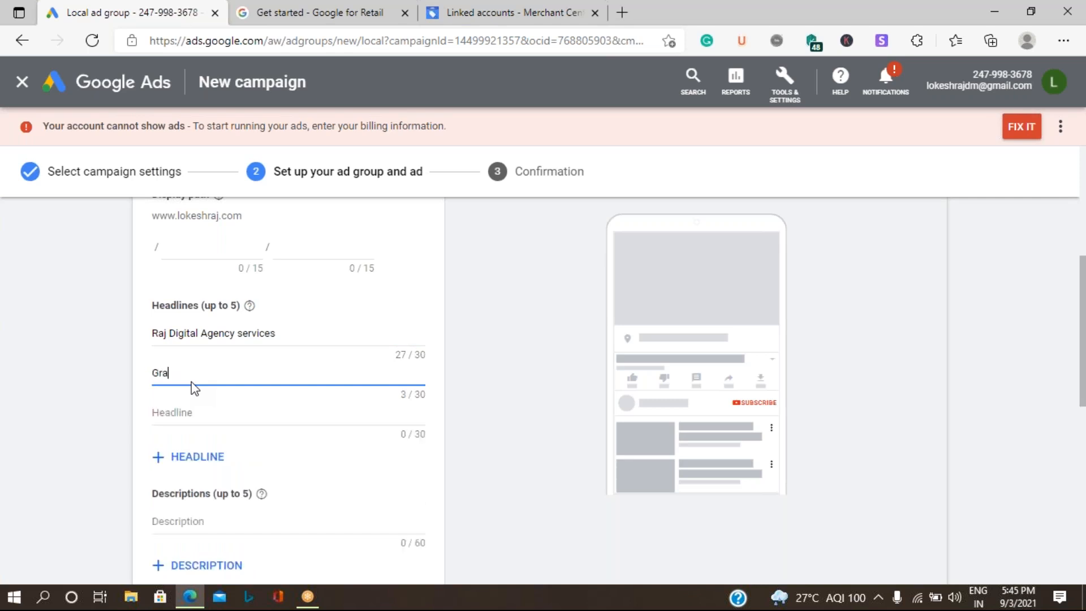
text(b your  Offer upto 50% off on all digital)
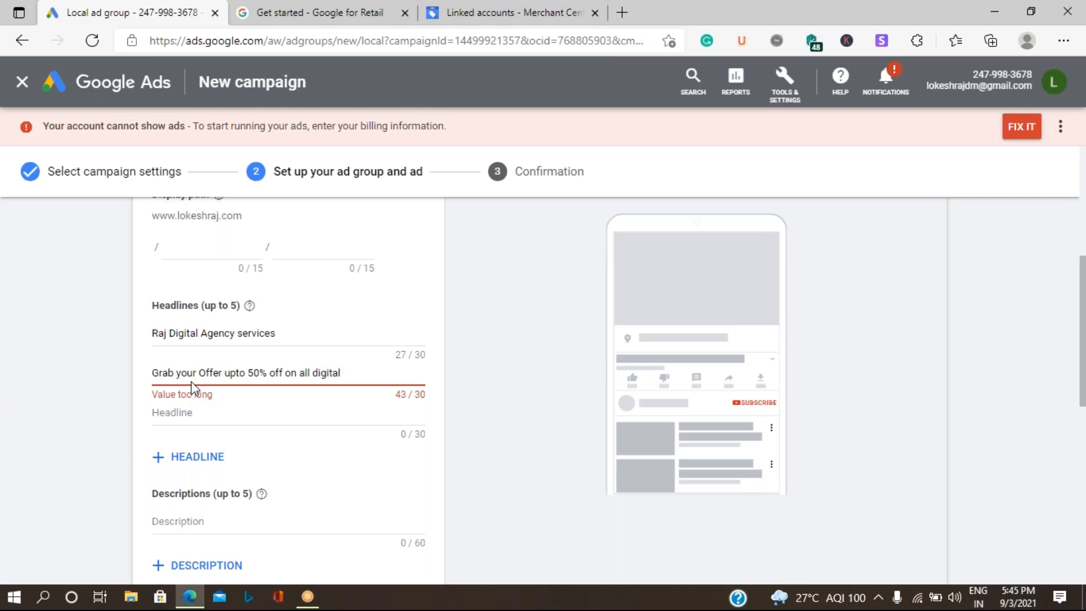
key(BackSpace)
key(BackSpace)
key(BackSpace)
key(BackSpace)
key(BackSpace)
key(BackSpace)
key(BackSpace)
key(BackSpace)
key(BackSpace)
key(BackSpace)
key(BackSpace)
key(BackSpace)
key(BackSpace)
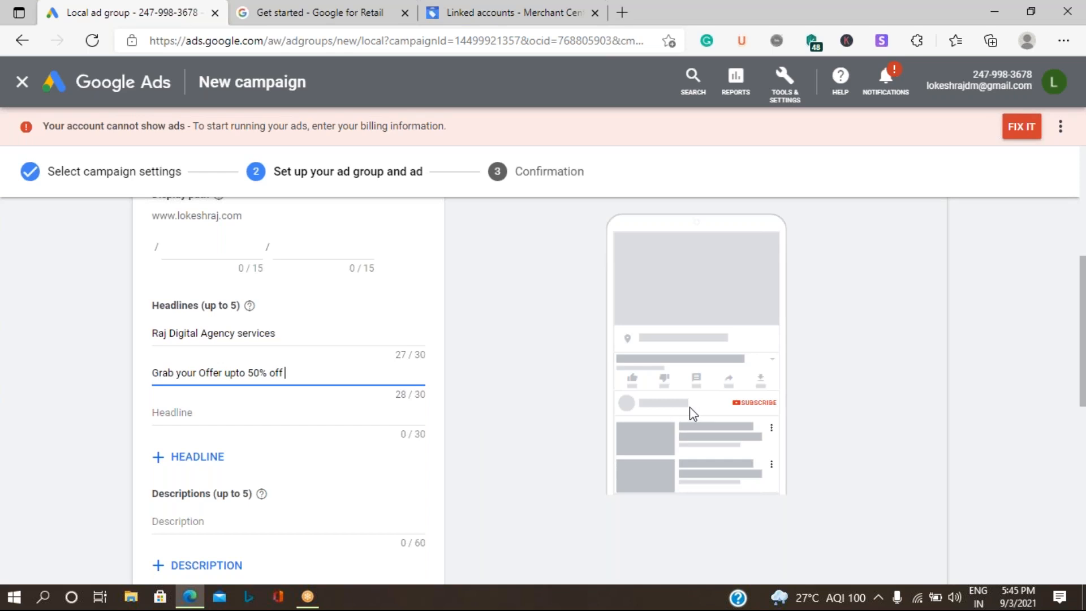
scroll(690, 406, up, 5)
Step: Switch the ad preview from Display to Maps to see the headline under the map
click(578, 454)
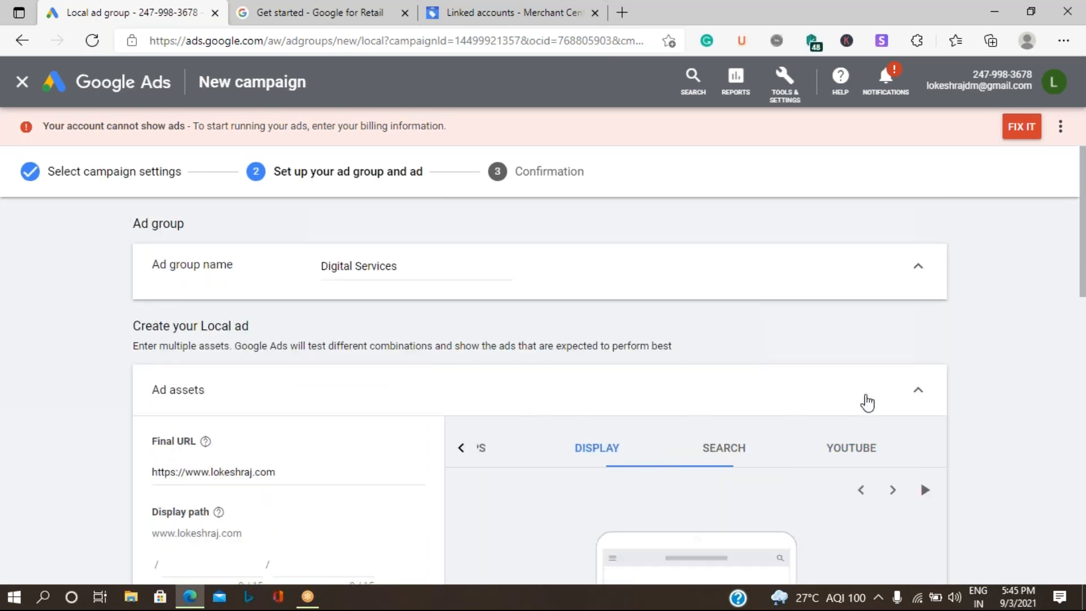
scroll(813, 415, down, 4)
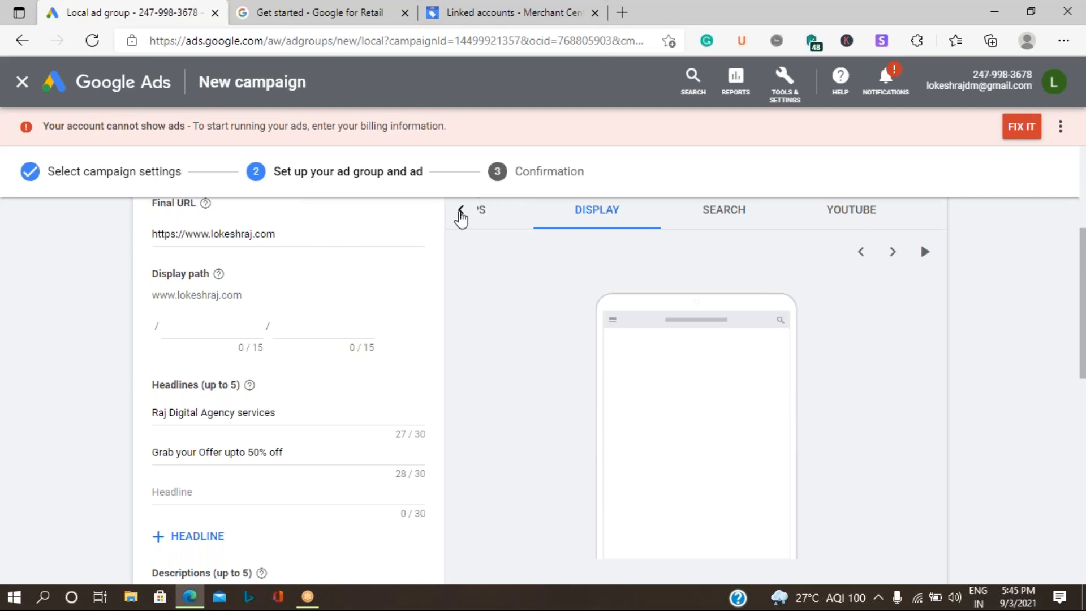
scroll(635, 275, down, 4)
scroll(634, 274, up, 4)
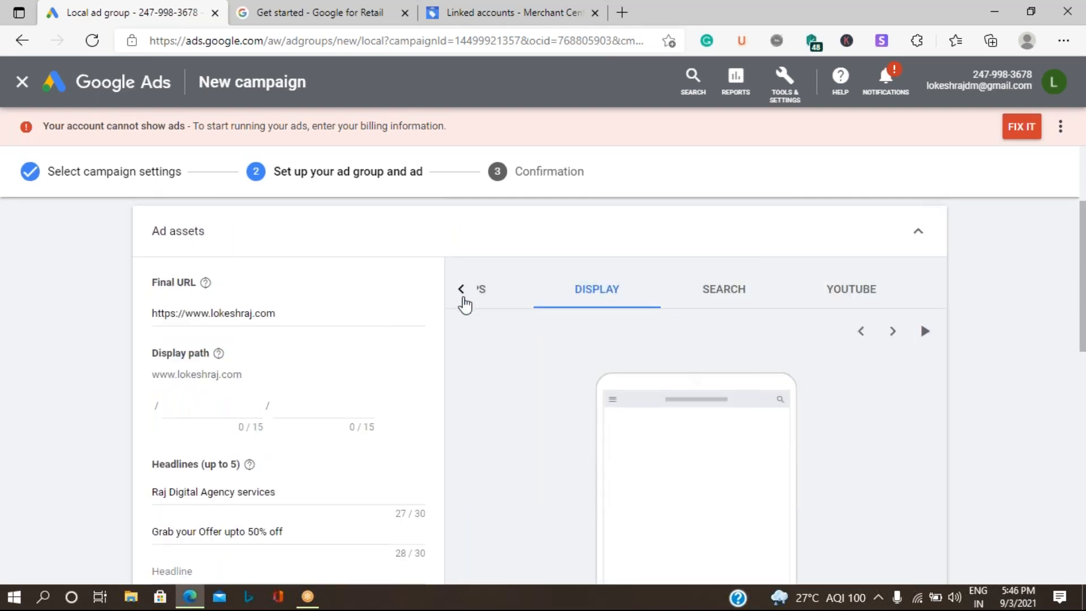
click(461, 290)
click(566, 299)
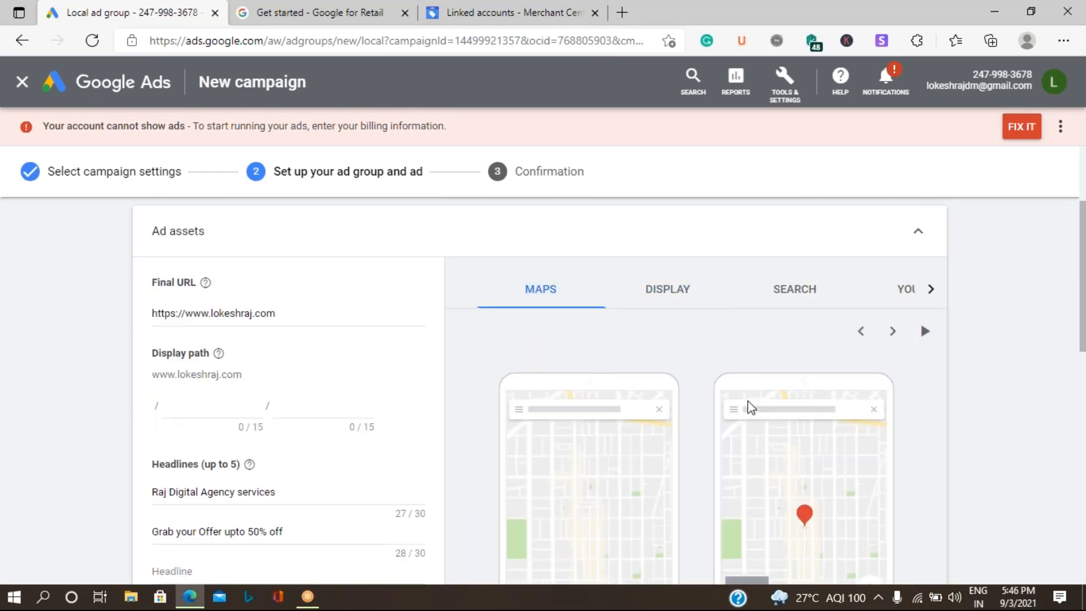
scroll(751, 403, down, 4)
scroll(751, 403, down, 1)
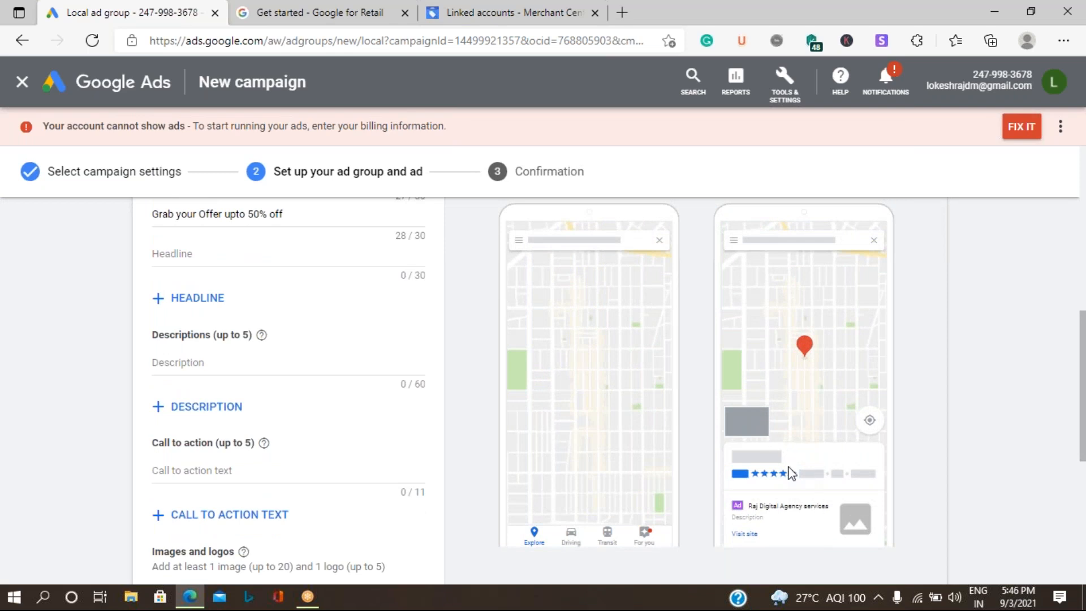
scroll(801, 486, down, 2)
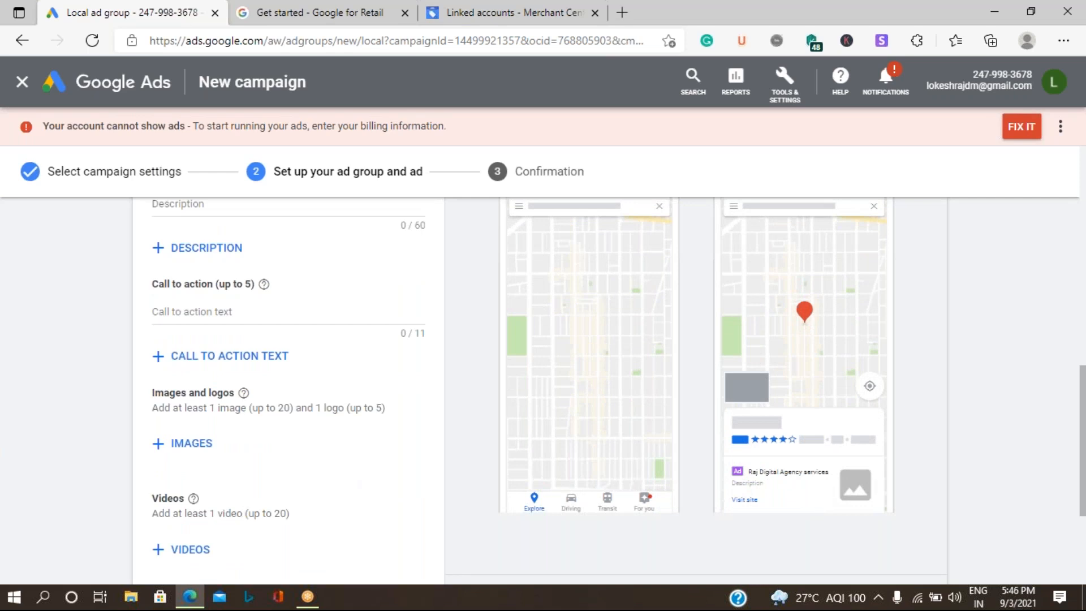
scroll(243, 333, up, 2)
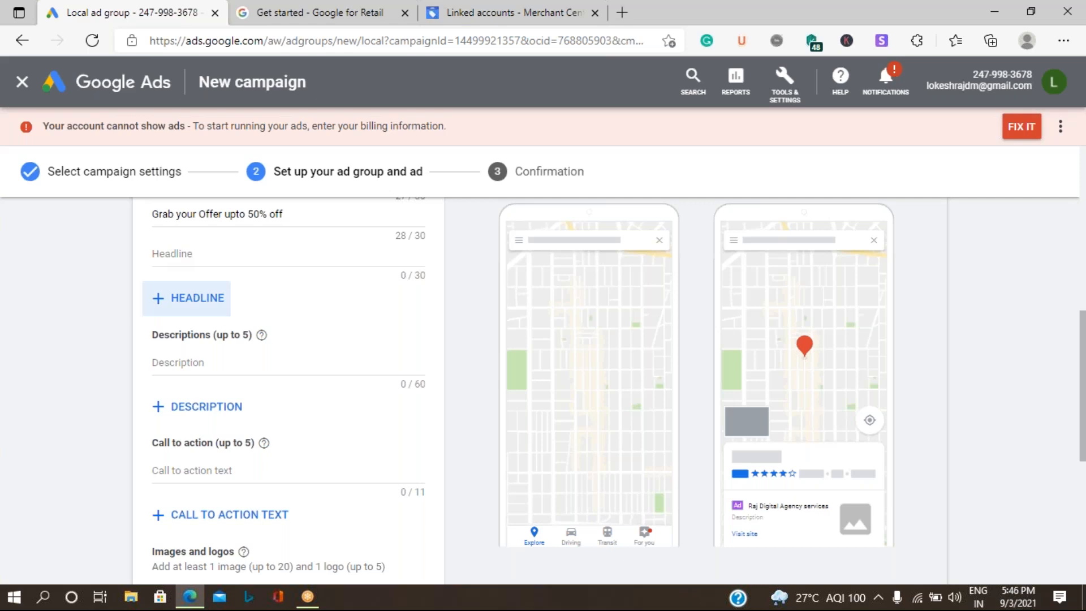
Step: Enter the description 'Grab 50% off on all the digital services valid till 10th sep', trimmed to 60 characters
click(214, 366)
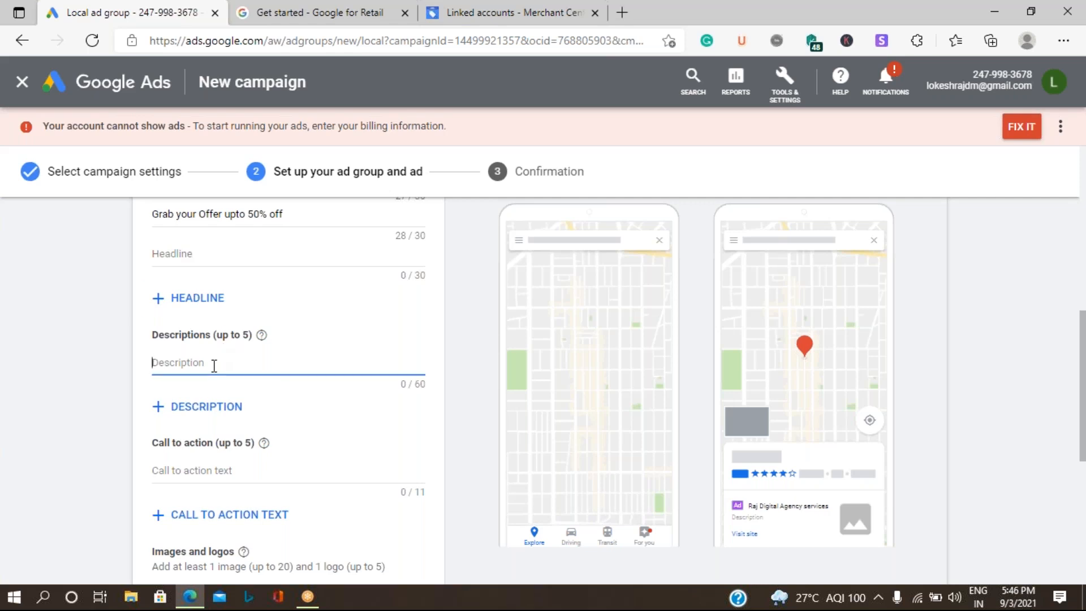
text(Gra)
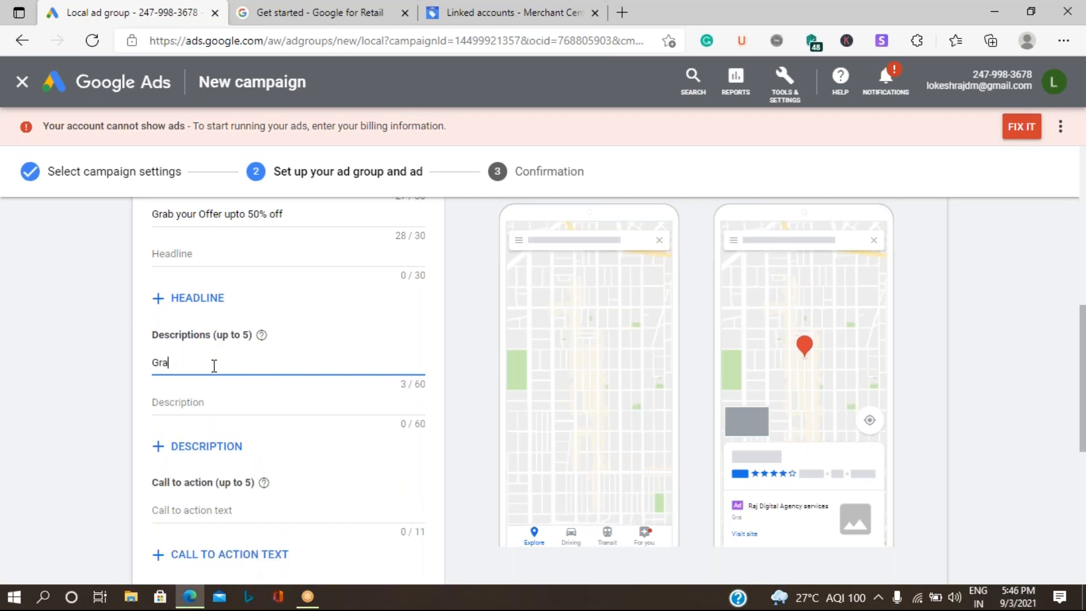
text(b 50% off pn all the digi)
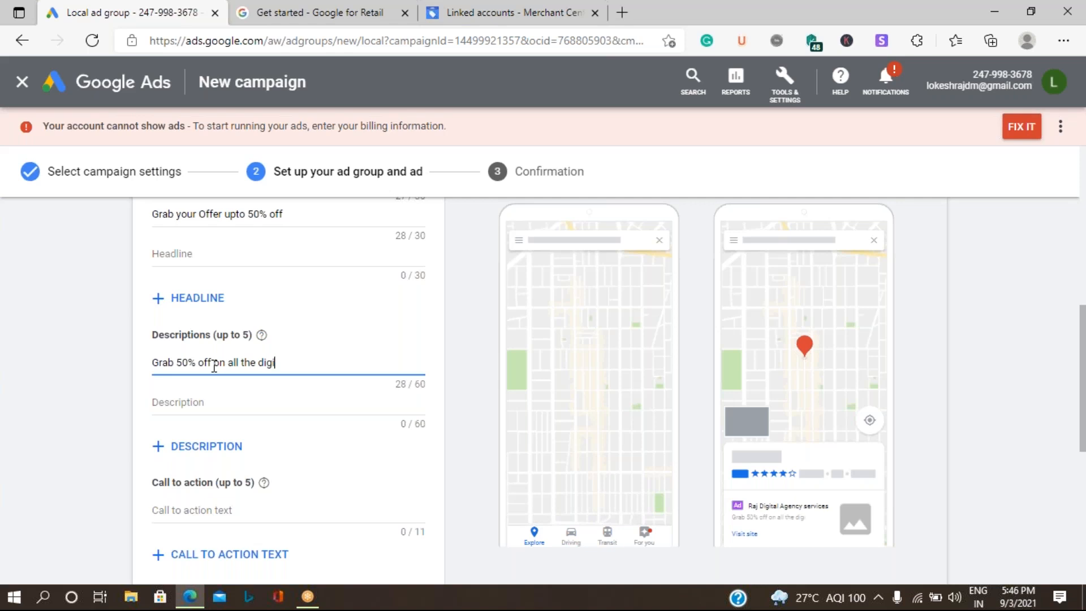
text(tal services valid)
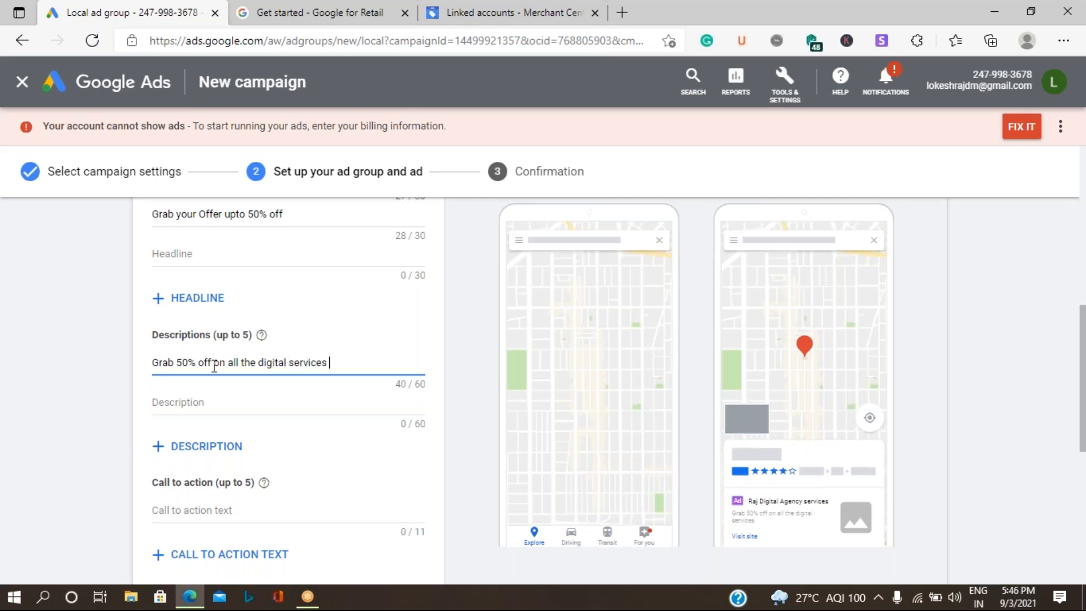
text( t)
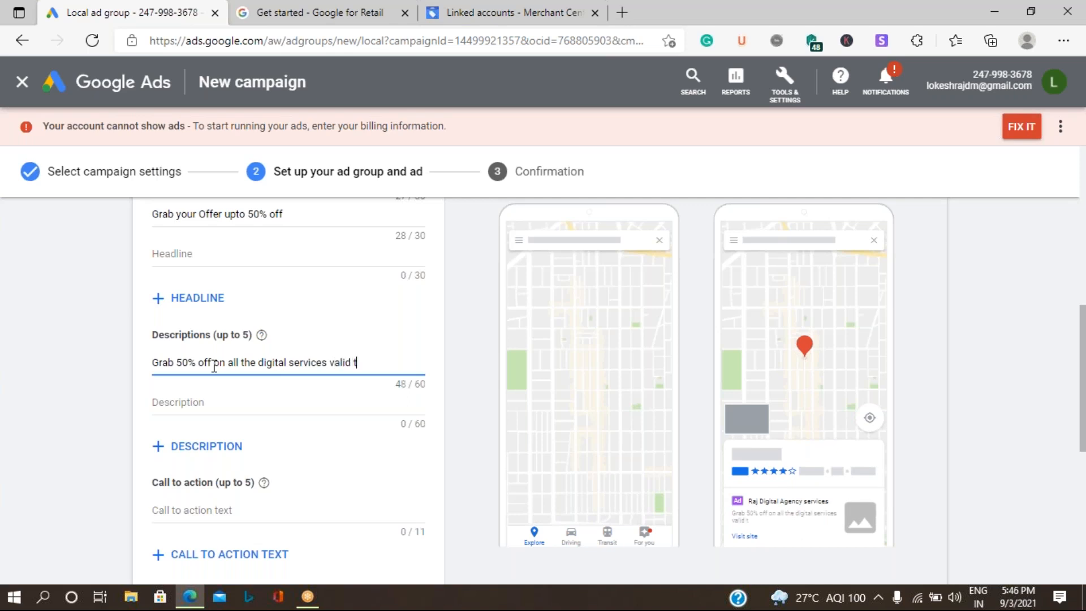
text(ill 10th september)
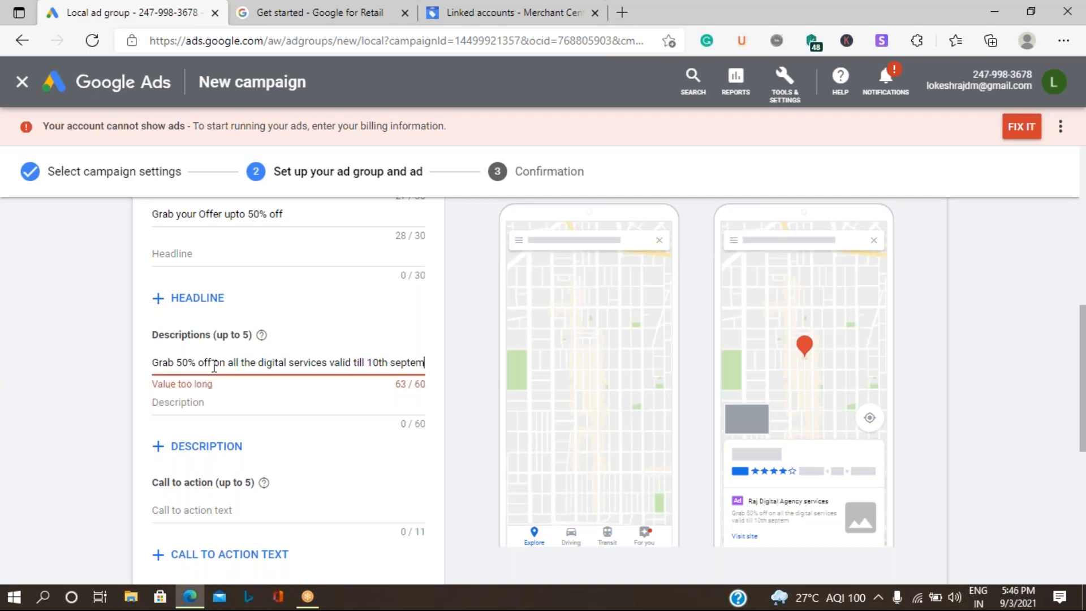
key(BackSpace)
key(BackSpace)
key(BackSpace)
key(BackSpace)
key(BackSpace)
key(BackSpace)
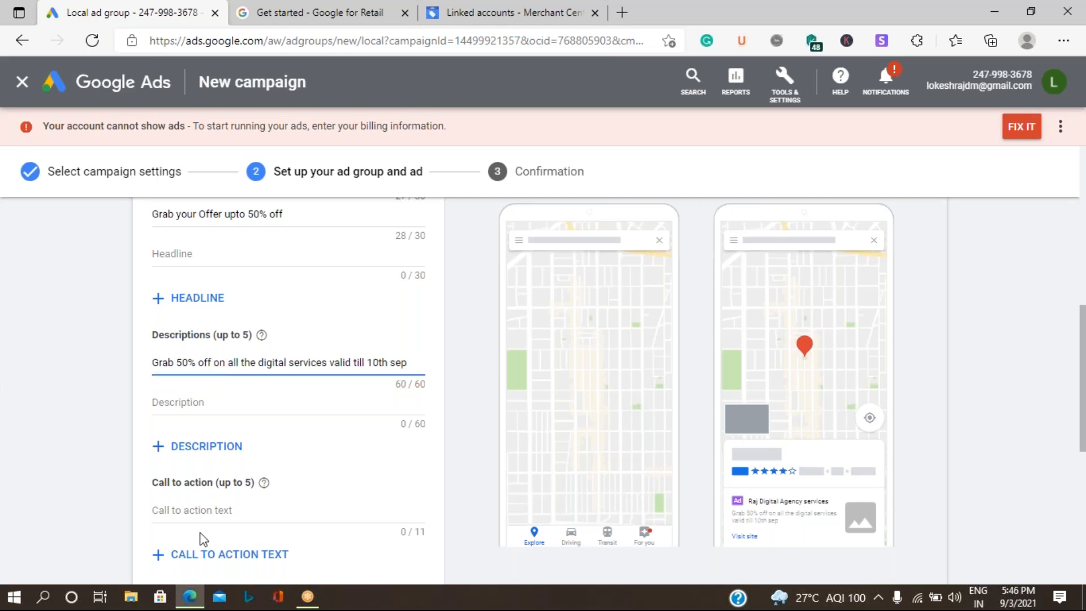
click(207, 414)
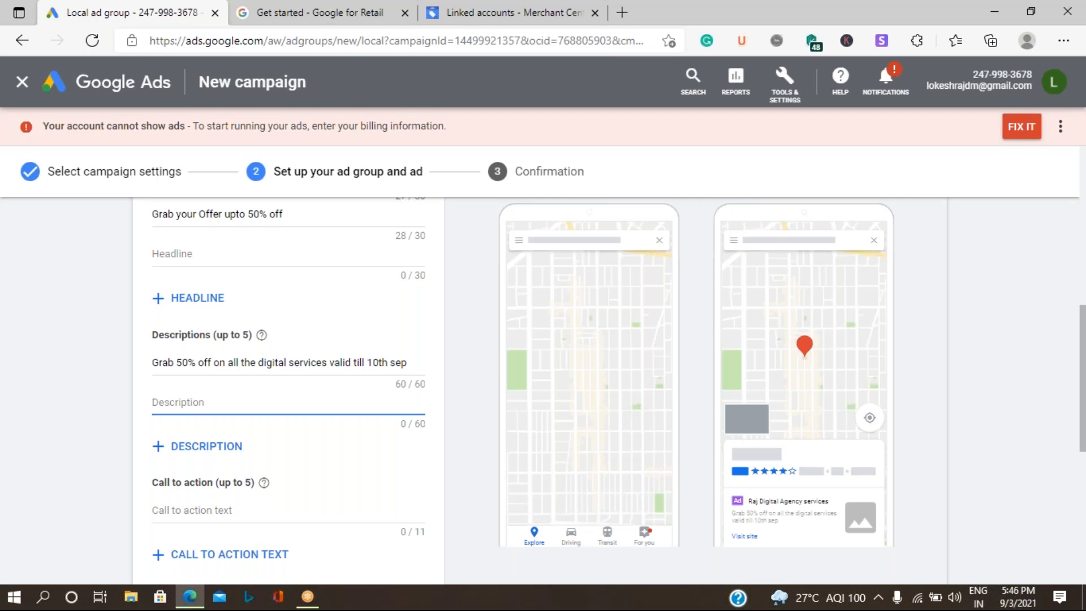
Step: Enter the second description 'Experts meets can give lot of confidence in growing business'
text(Experts mee)
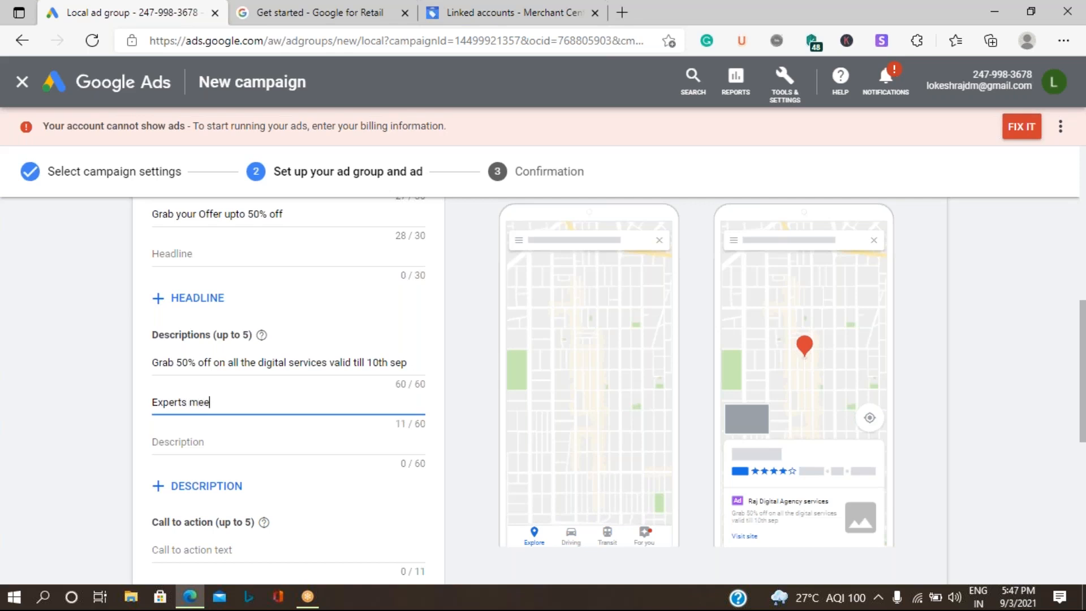
text(ts can give lot of confiden)
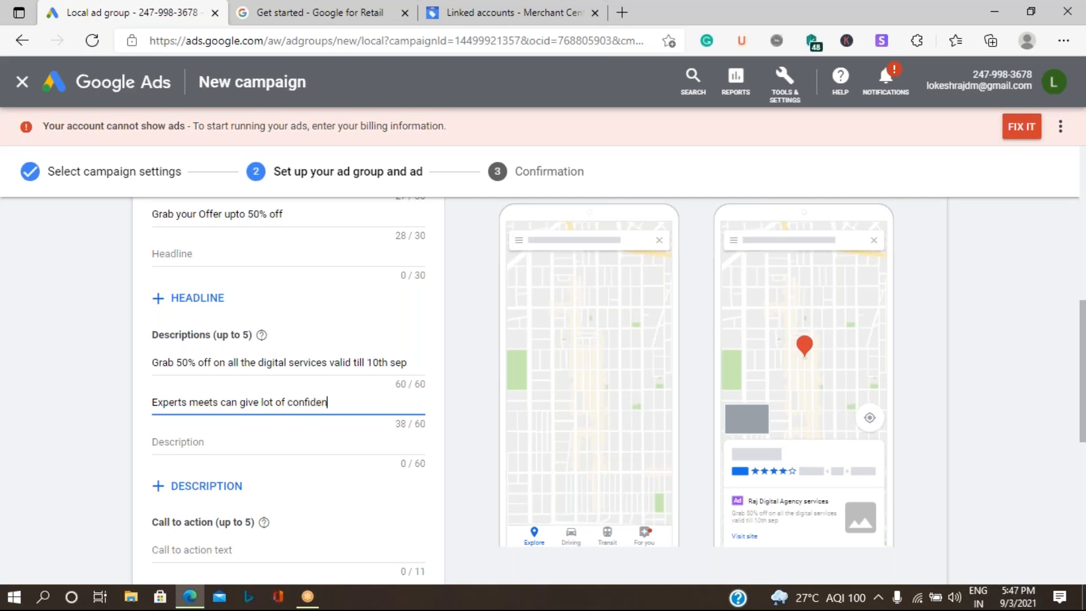
text(ce in)
text(growing business)
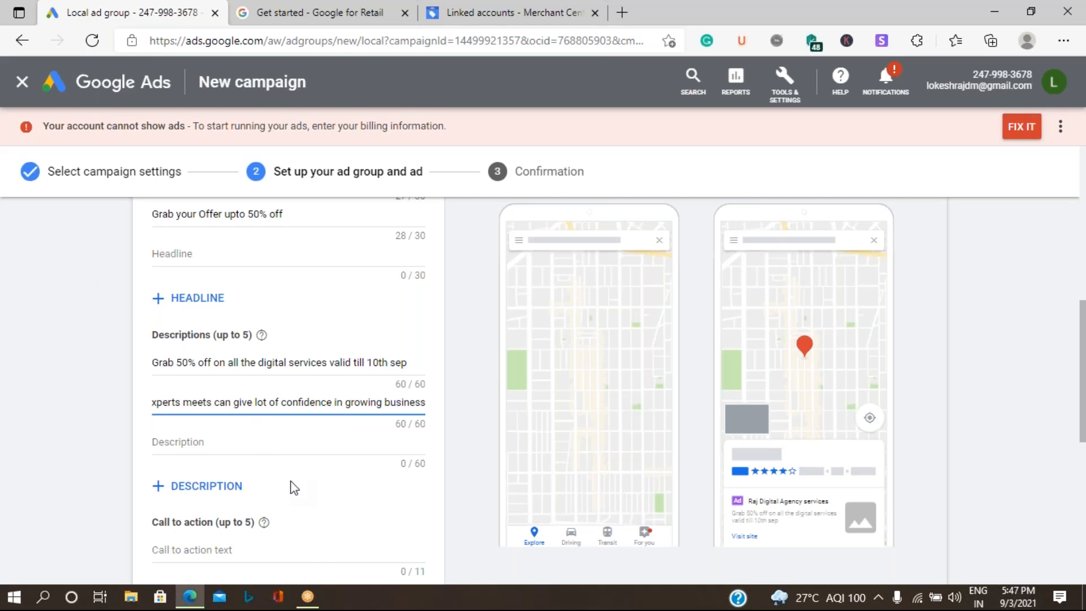
scroll(294, 488, down, 3)
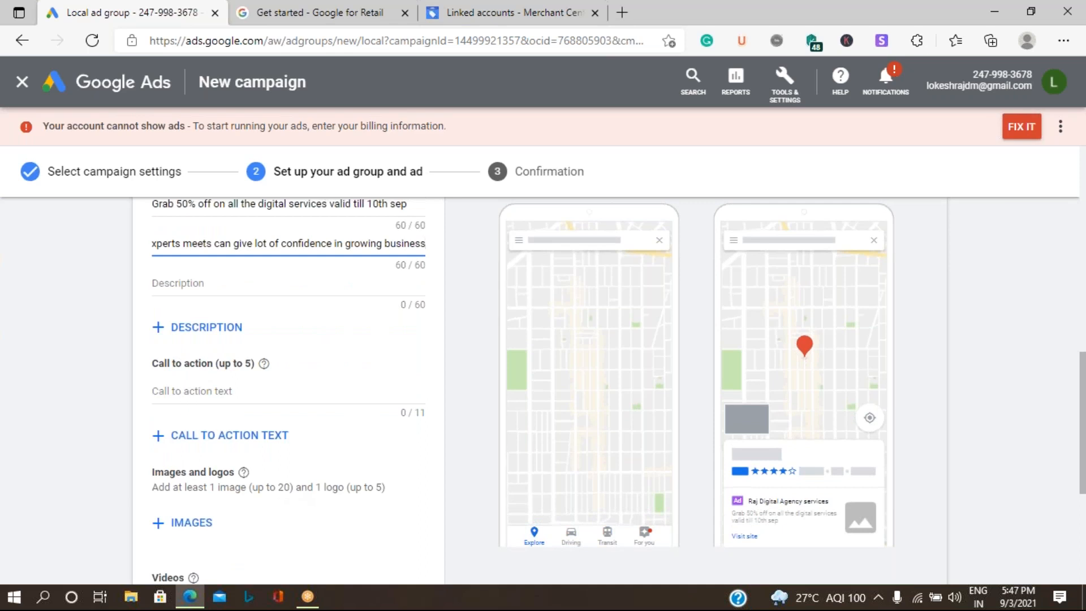
click(197, 391)
Step: Set the ad's call to action text to 'Call Now'
text(Ca)
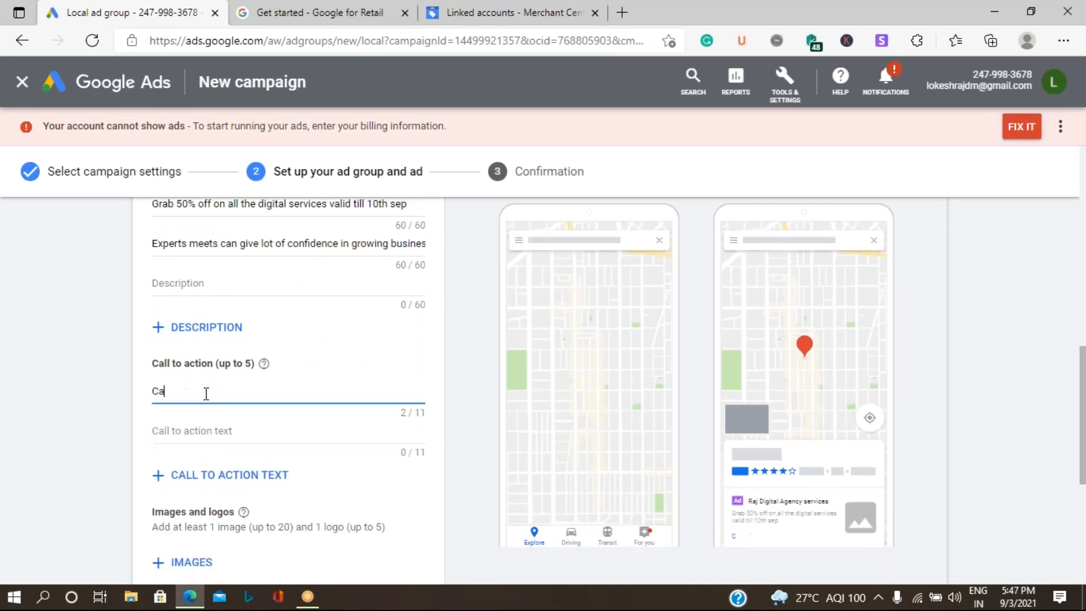
text(ll Now)
click(104, 480)
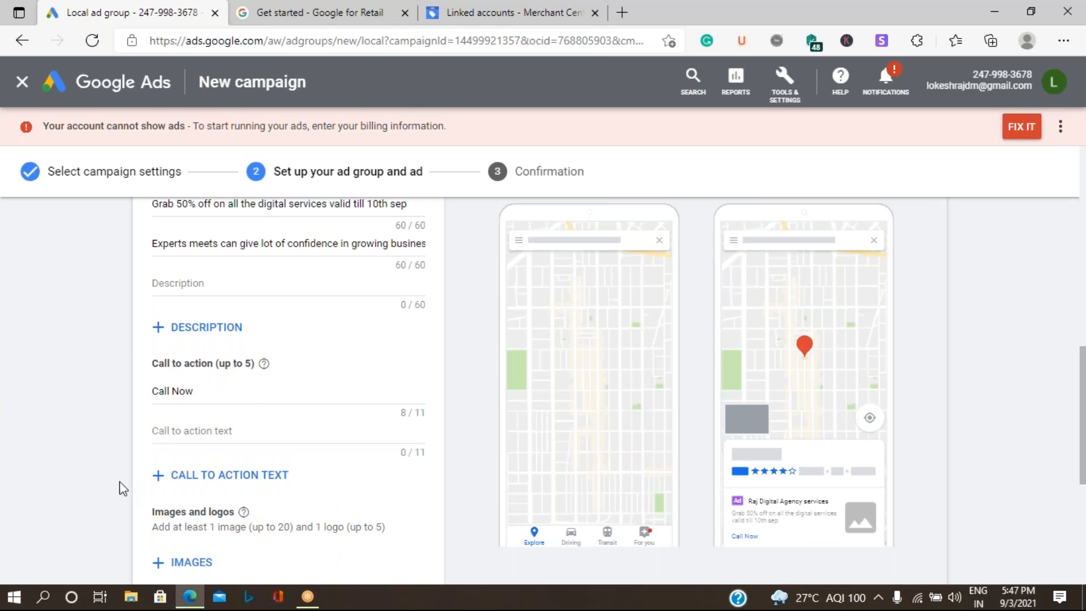
scroll(251, 417, down, 3)
click(197, 406)
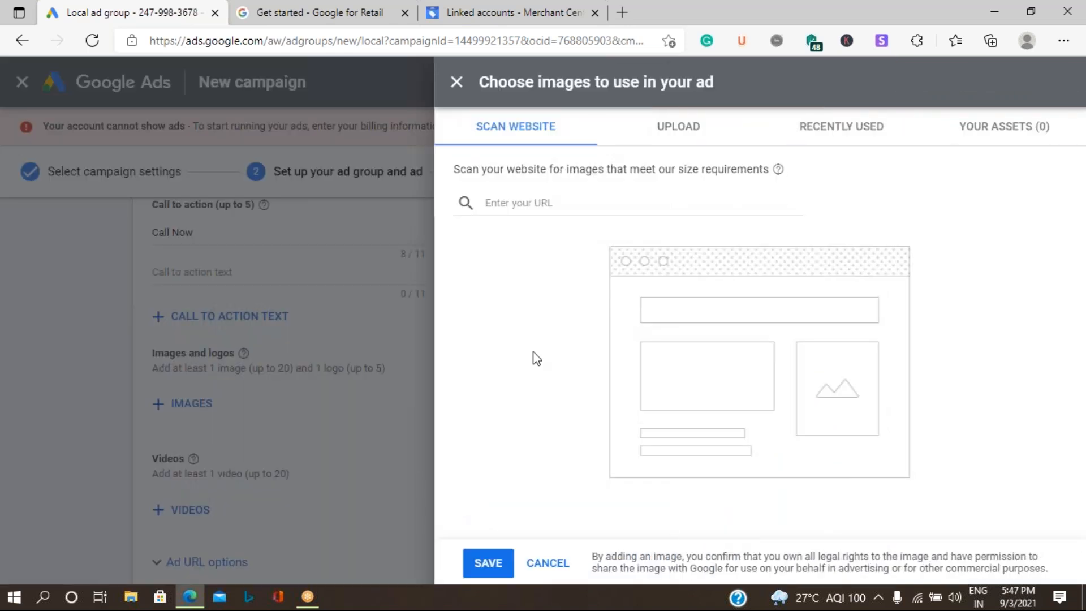
Step: Upload Ad idea.jpg from the Pictures folder into the image chooser
click(656, 134)
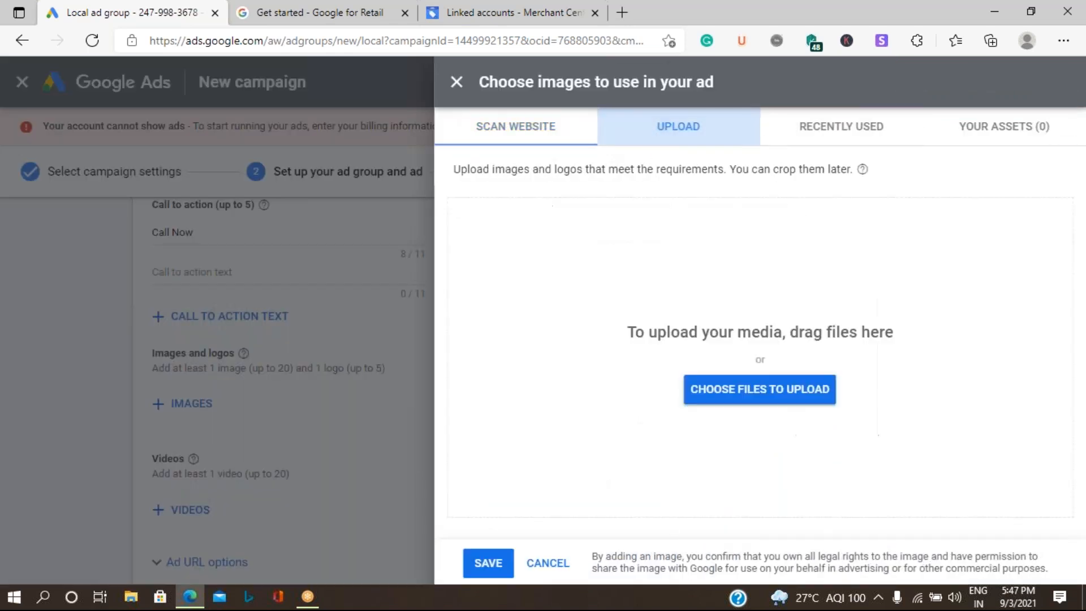
click(794, 392)
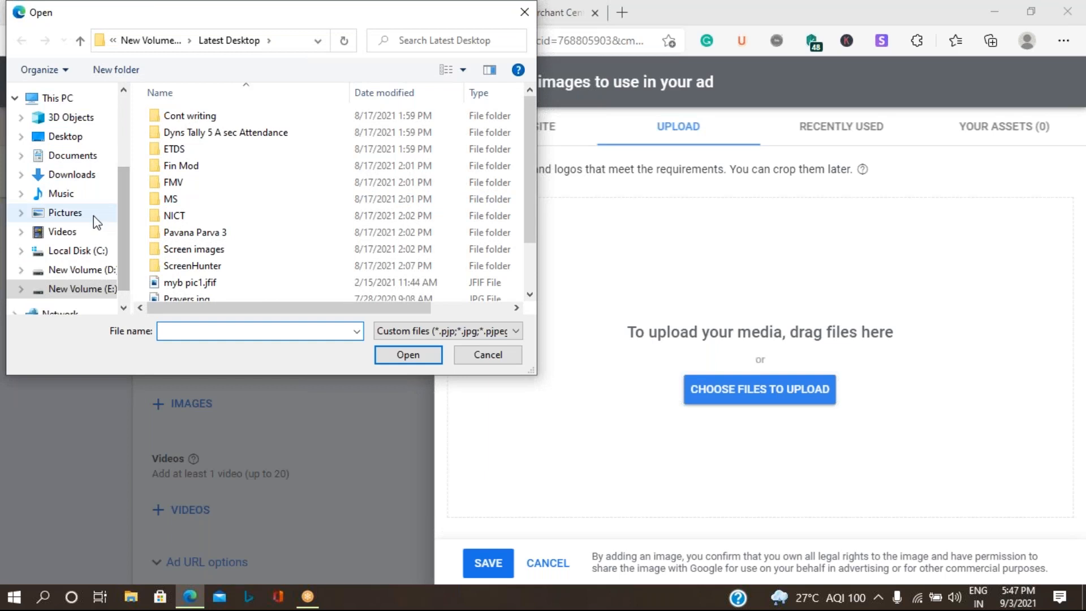
click(98, 215)
click(491, 153)
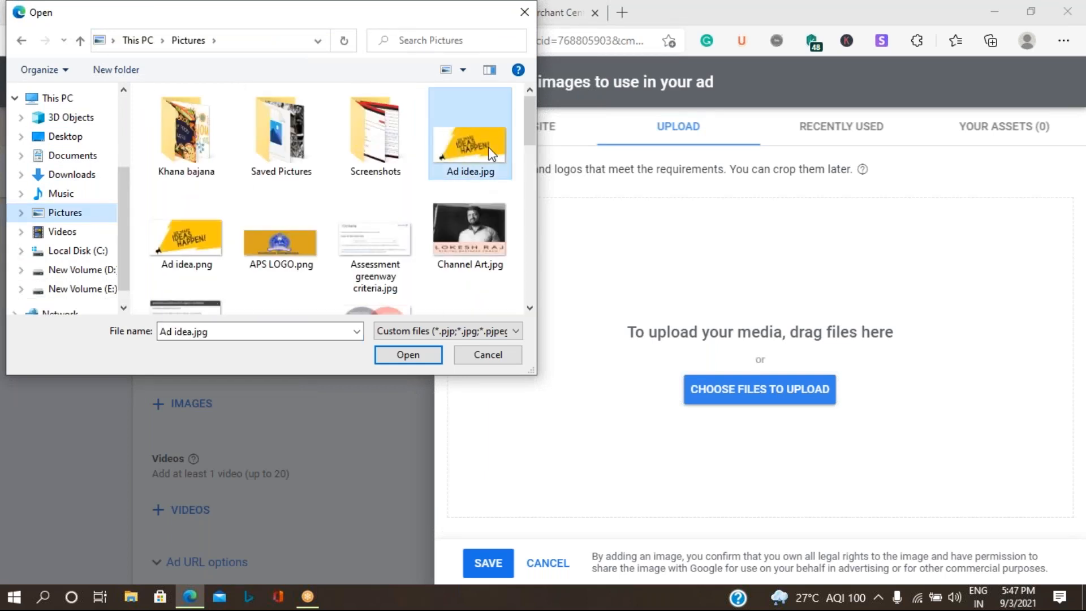
click(405, 356)
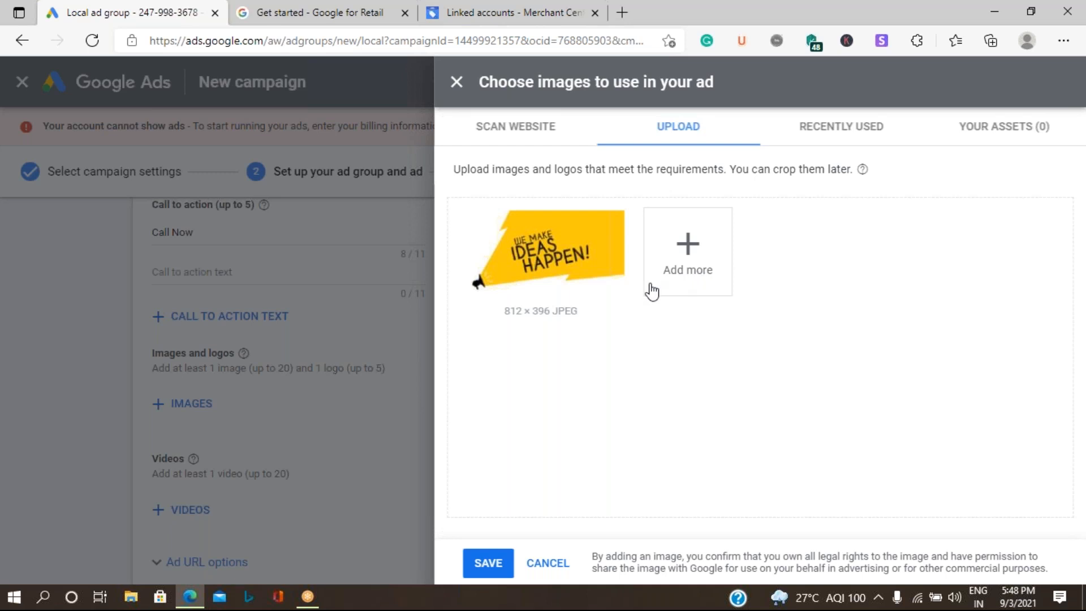
Step: Select the uploaded image, adjust its crop, and save it in 1.91:1 and 1:1 ratios
mouse_move(553, 268)
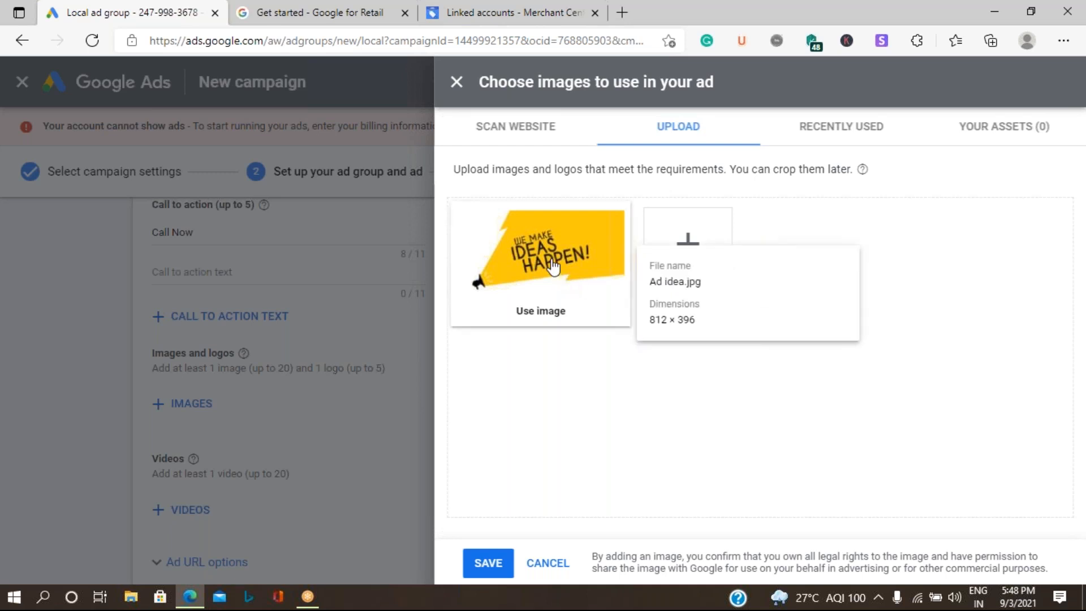
click(553, 267)
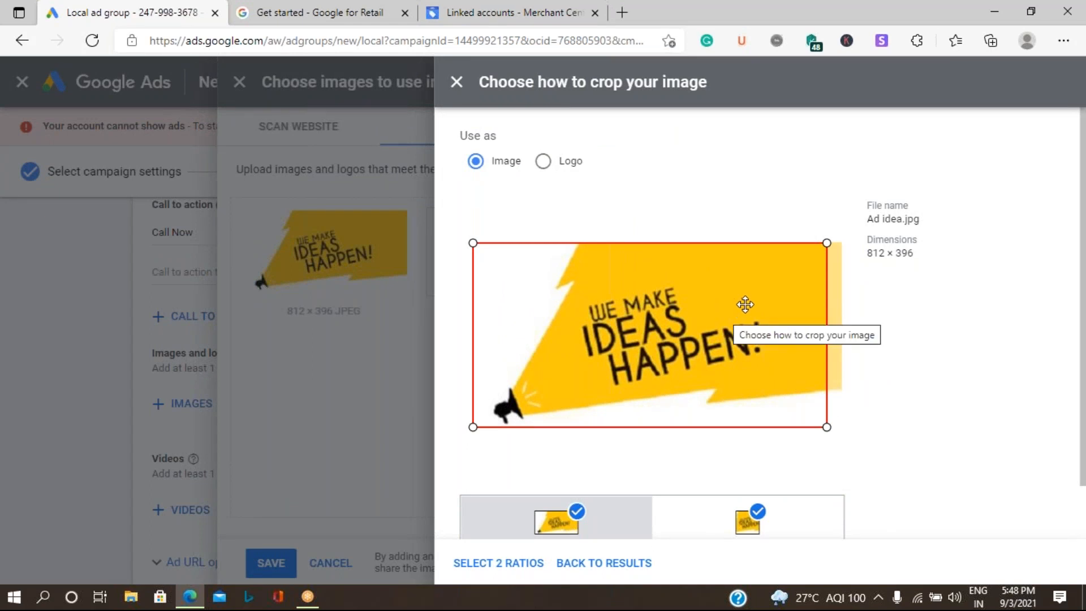
drag(742, 285, 786, 280)
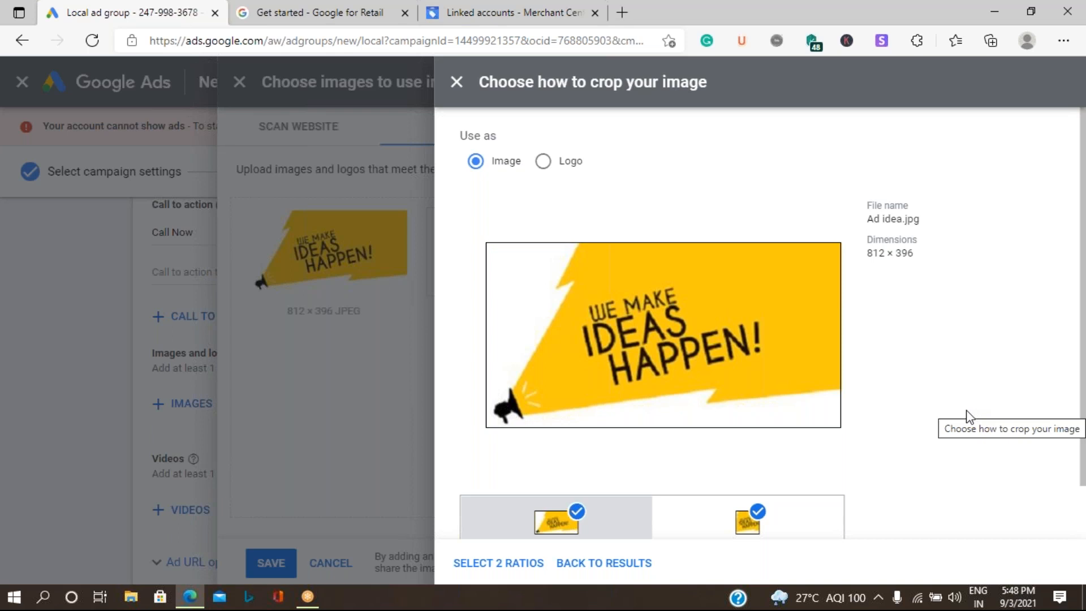
scroll(967, 417, down, 2)
scroll(898, 338, up, 1)
scroll(898, 338, down, 1)
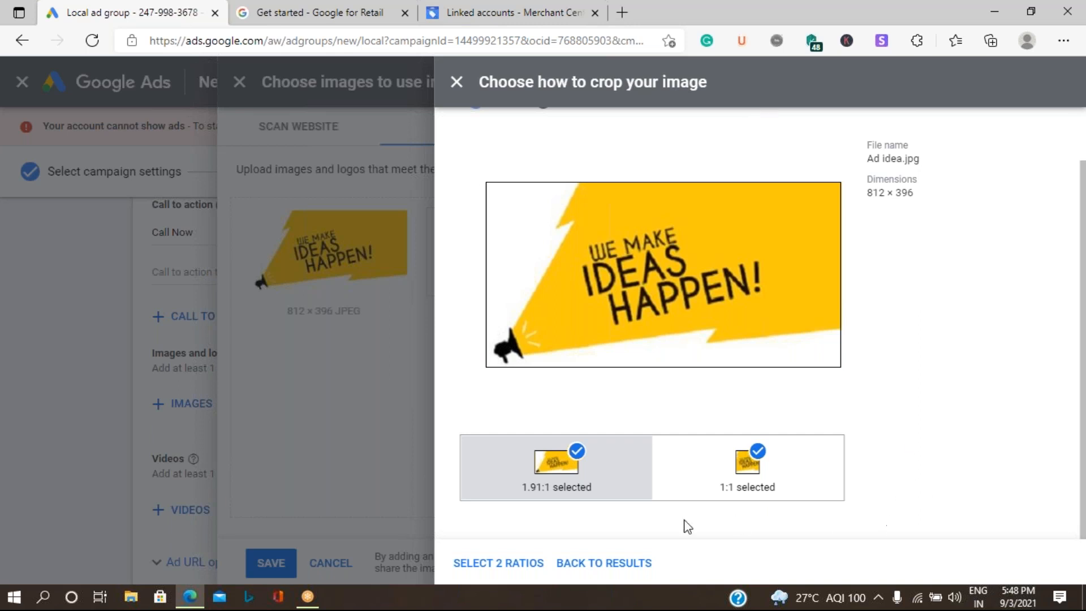
click(514, 564)
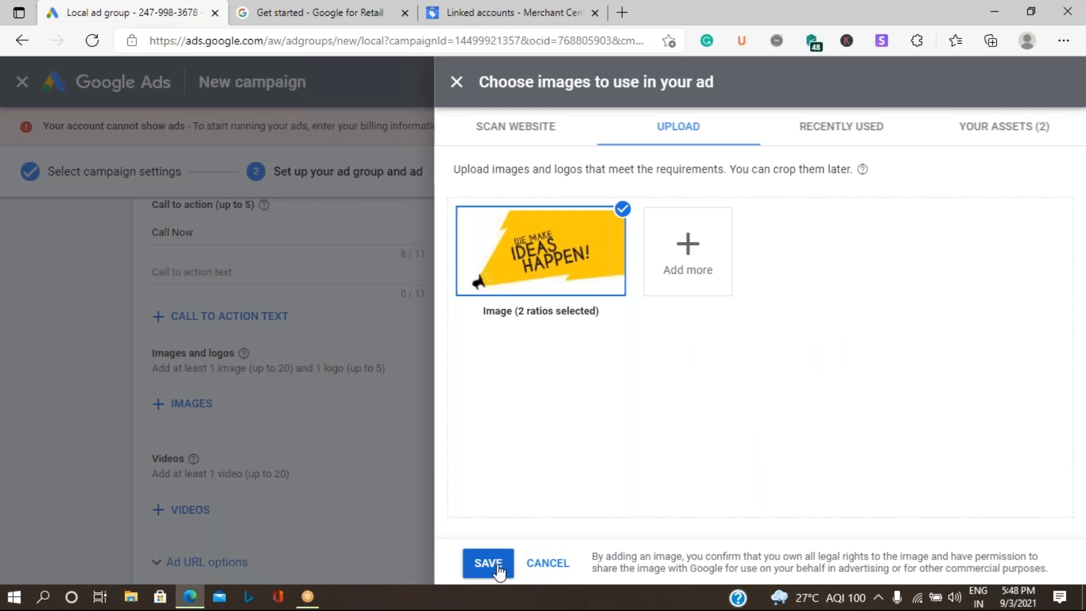
click(488, 563)
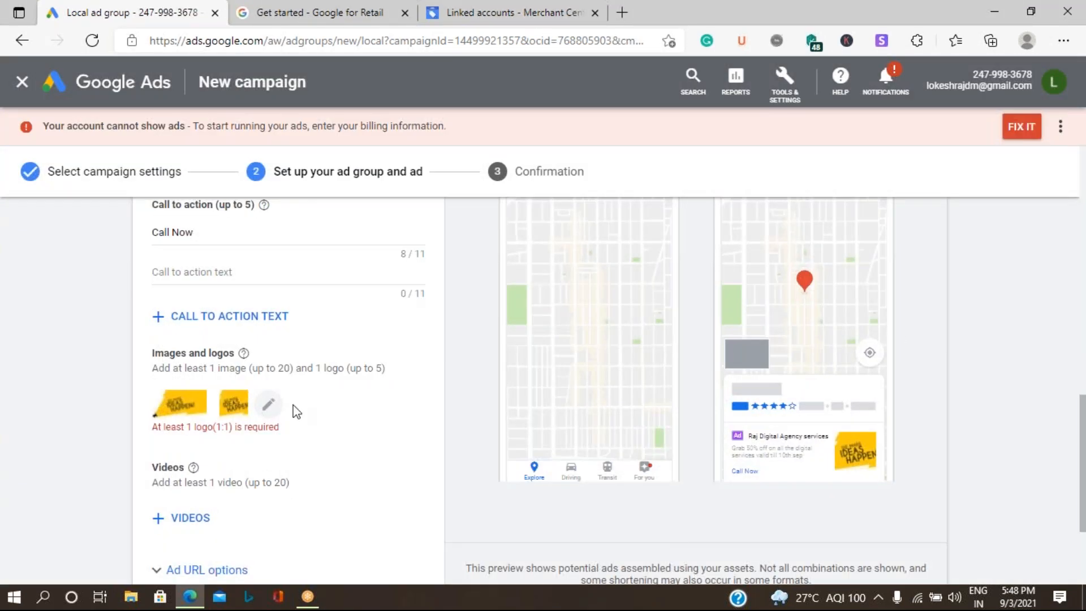
Step: Upload Raj Digital Agency.jpg from E:\Download and save it as the ad's logo
click(268, 405)
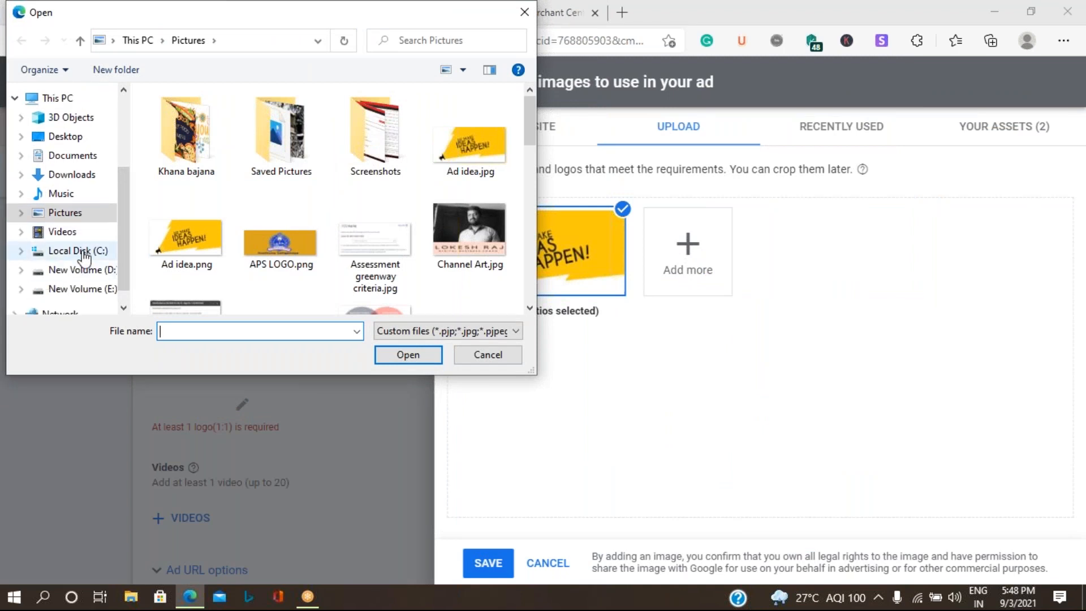
click(90, 288)
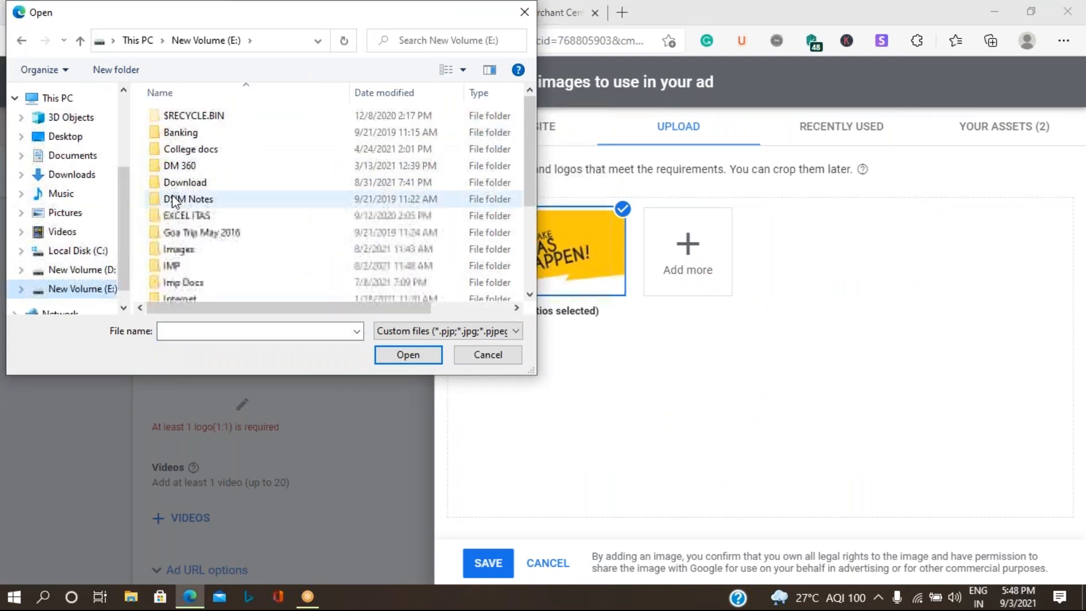
double_click(196, 186)
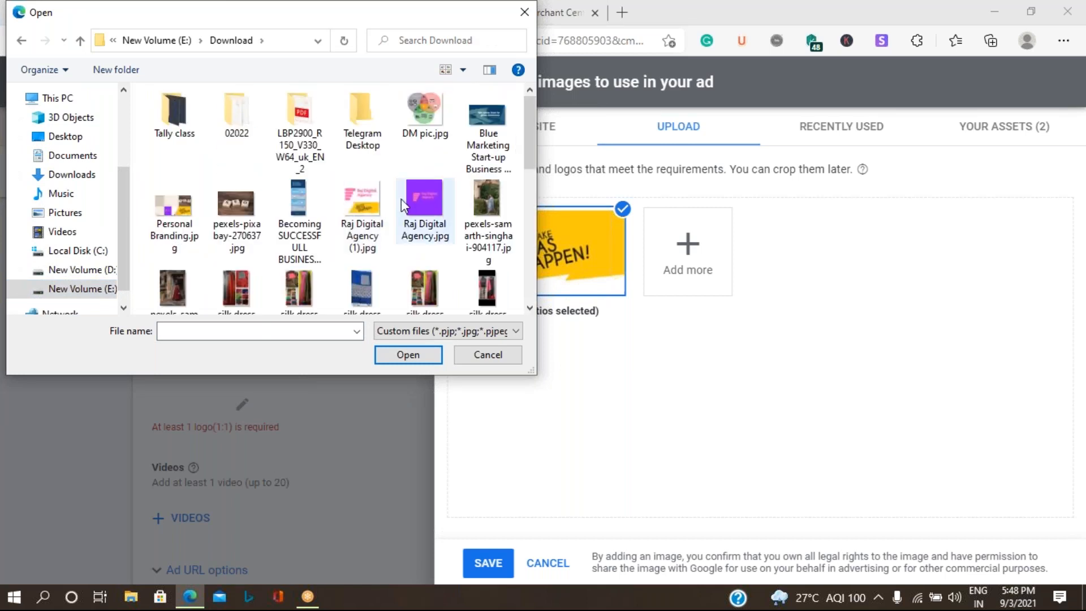
click(436, 195)
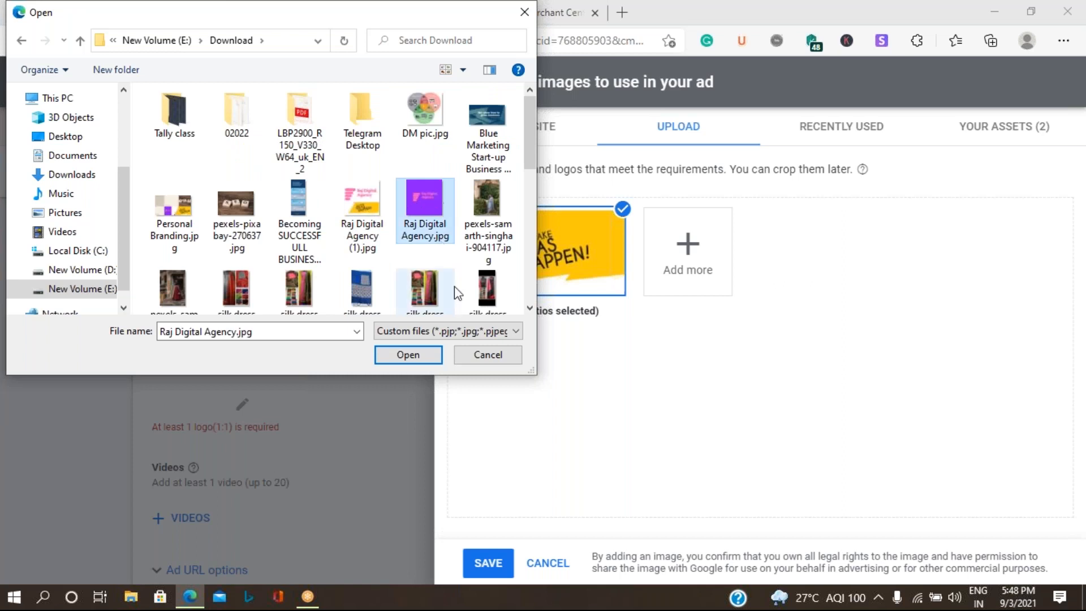
click(407, 356)
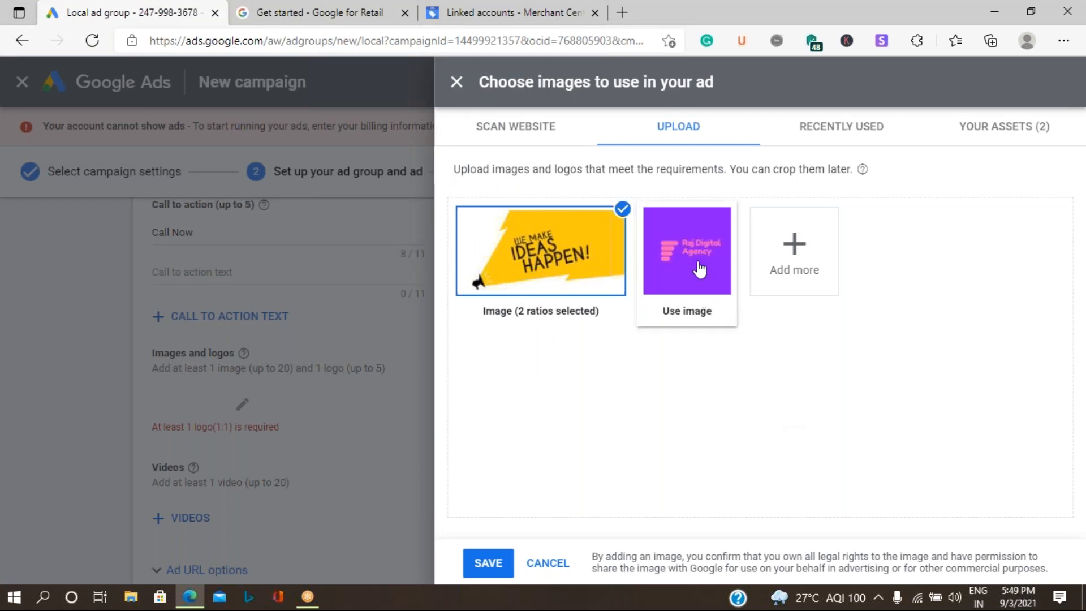
click(687, 263)
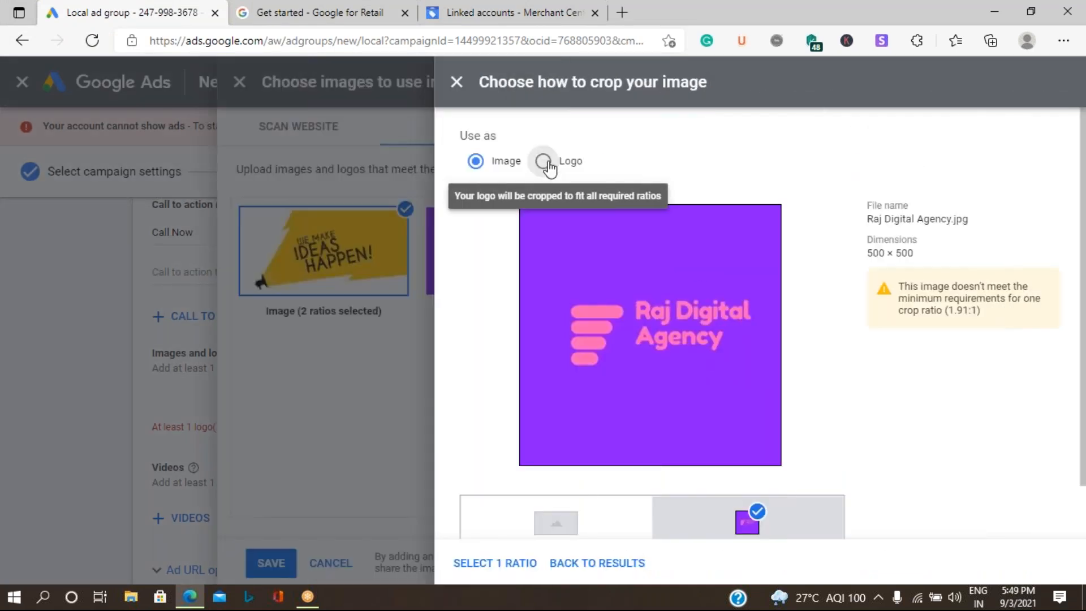
click(545, 162)
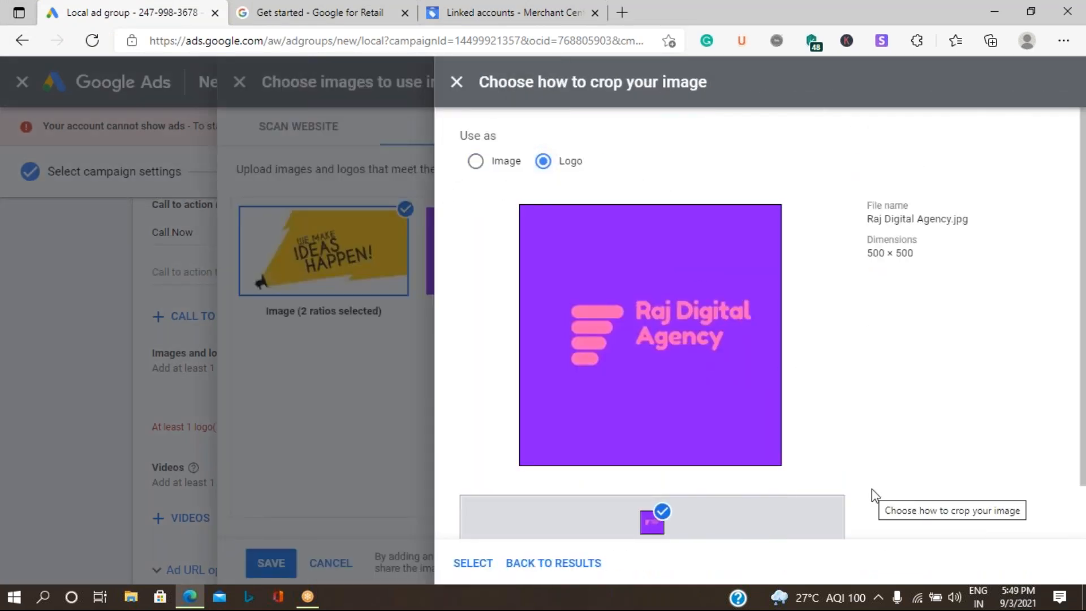
click(482, 566)
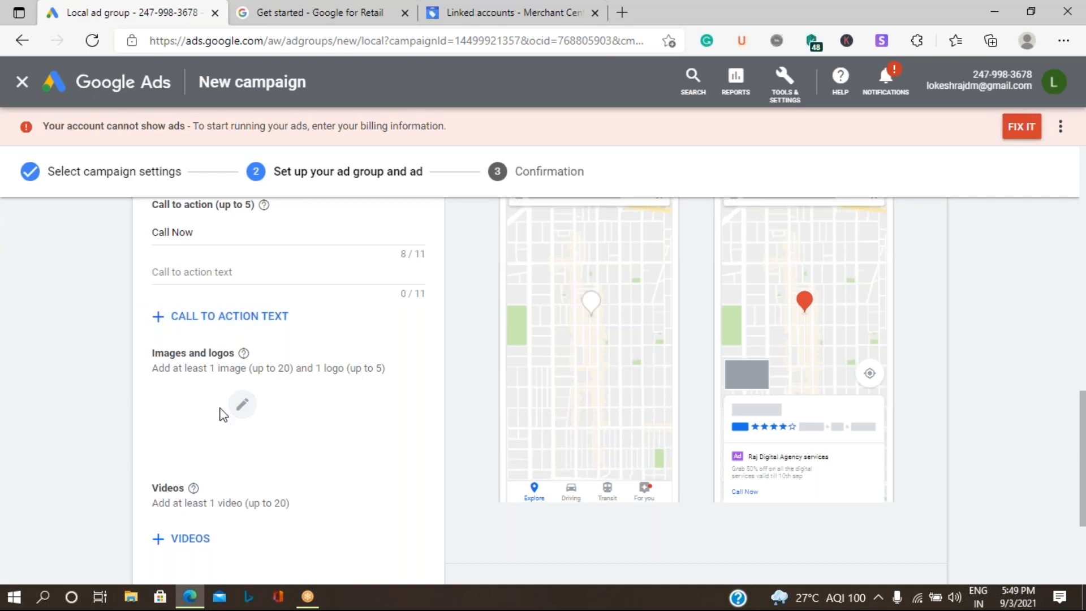
scroll(224, 415, down, 3)
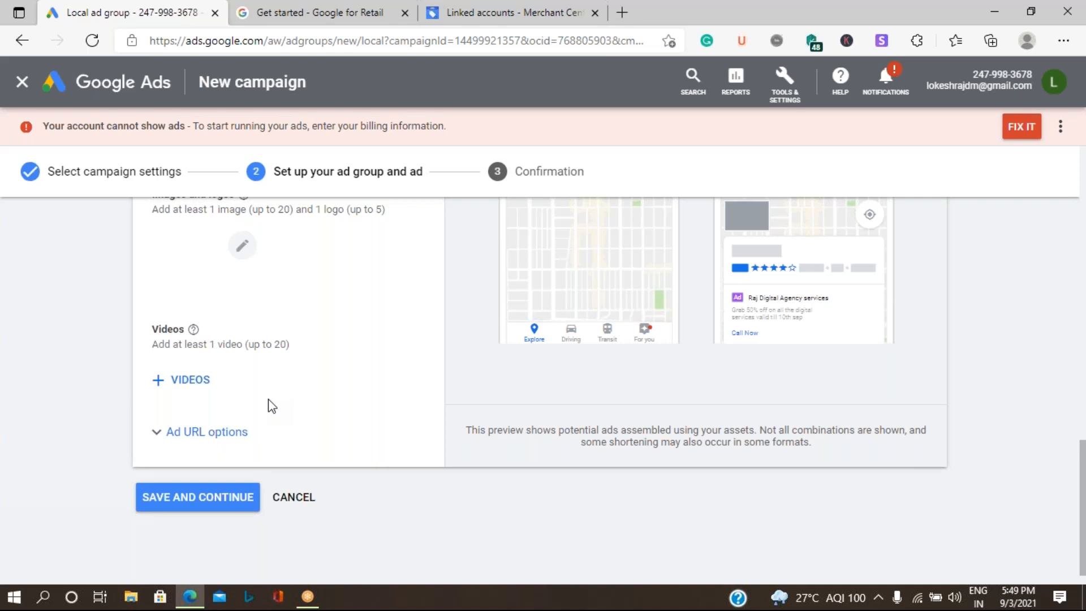
Step: Open the video chooser and search YouTube for 'digital' plus the channel owner's name
click(163, 386)
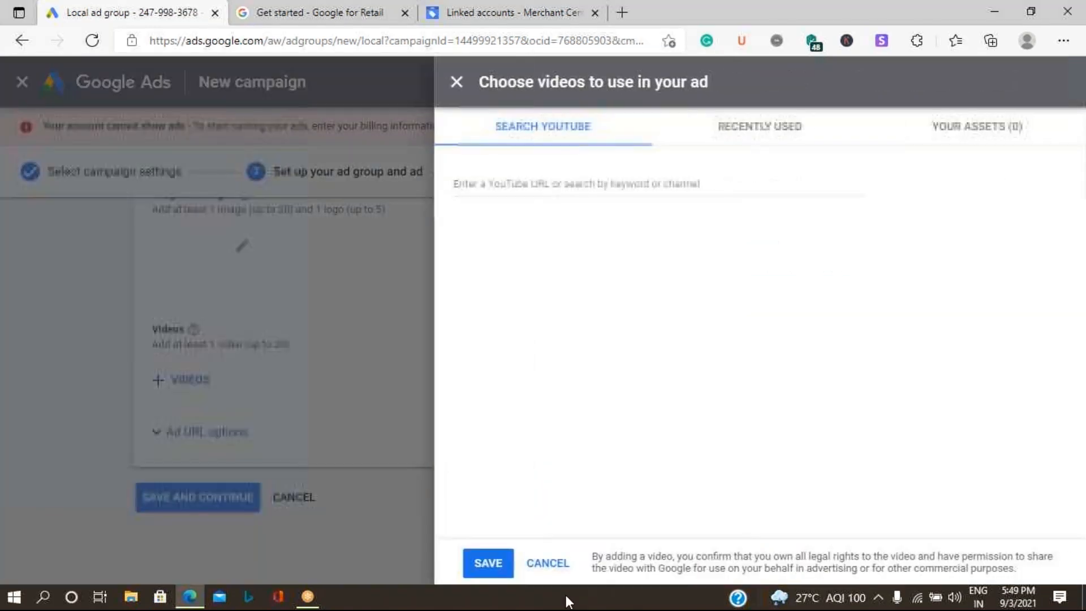
click(572, 190)
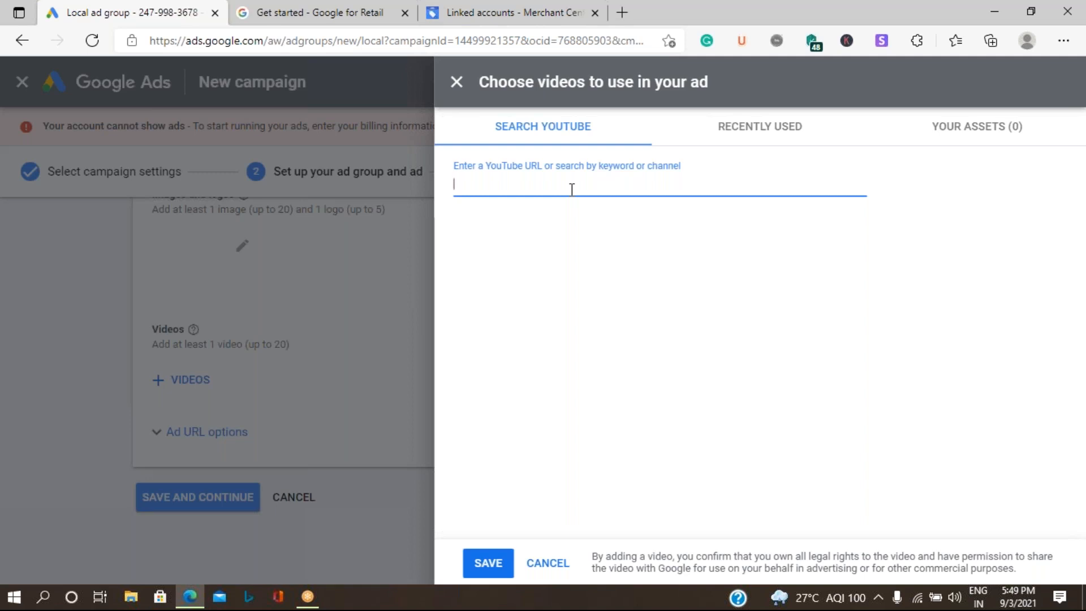
text(di)
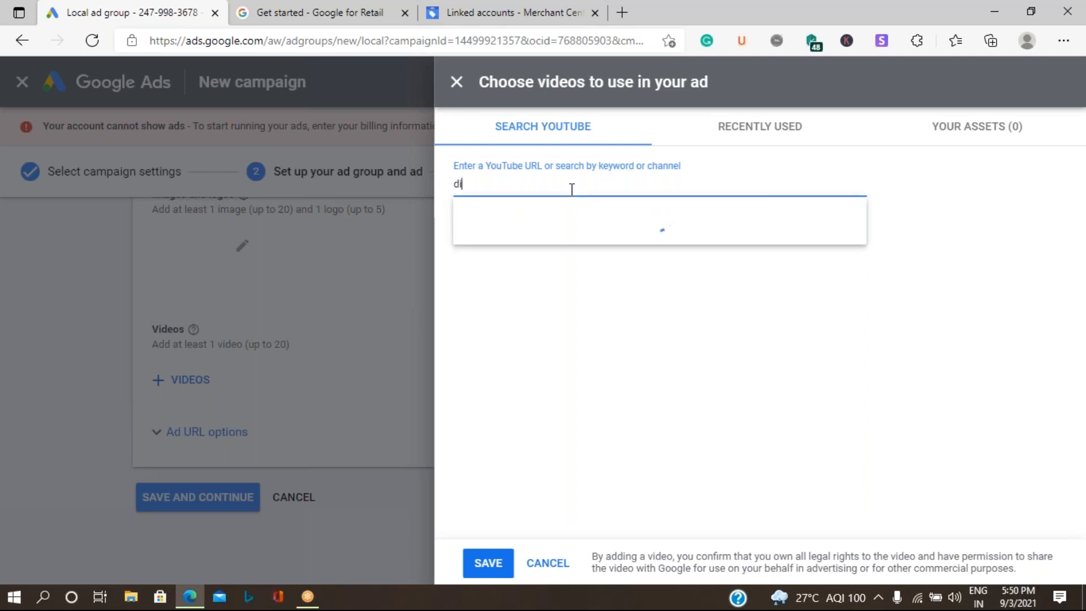
text(gital)
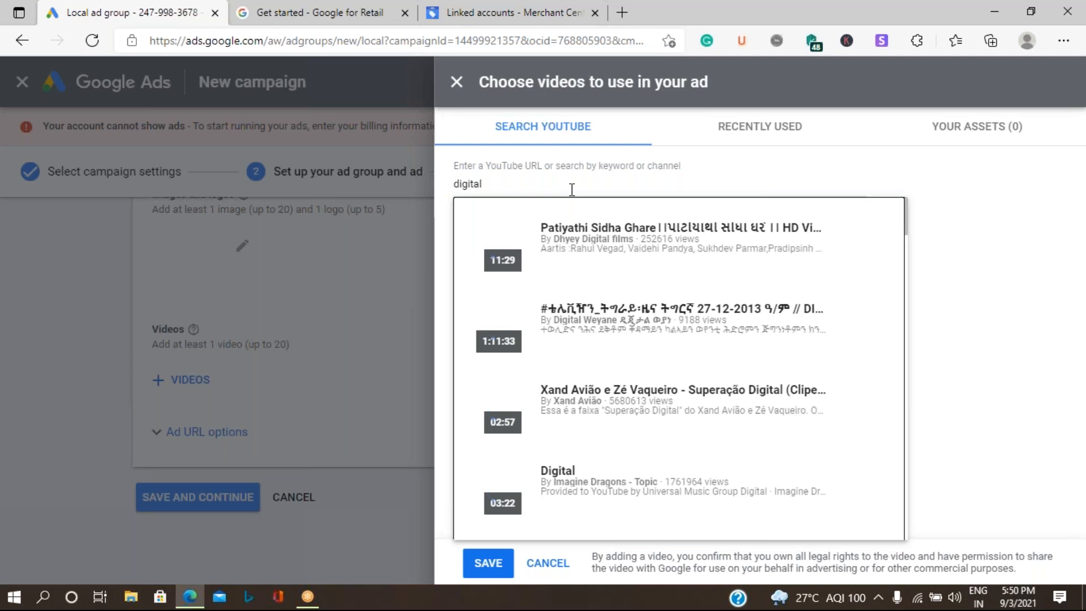
click(509, 183)
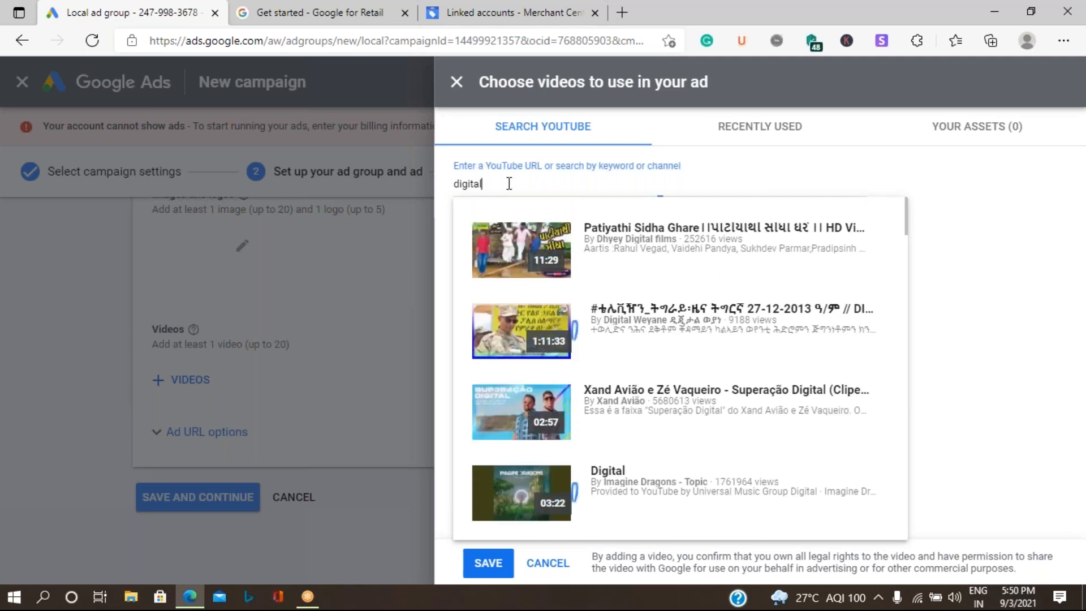
text(deepak)
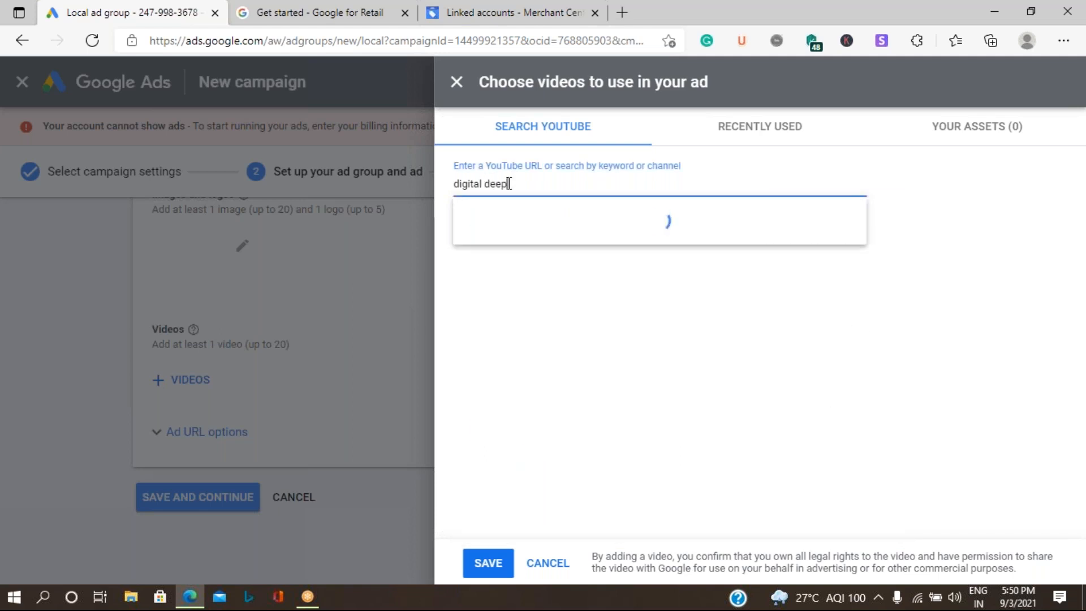
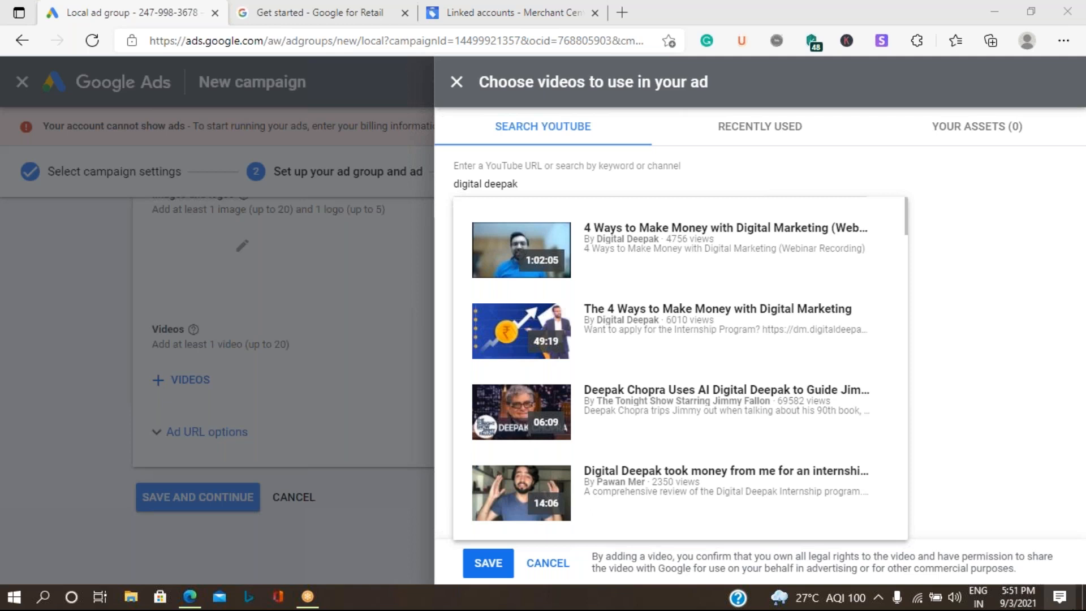
Step: Close the video chooser without adding anything and try saving the ad group
click(547, 564)
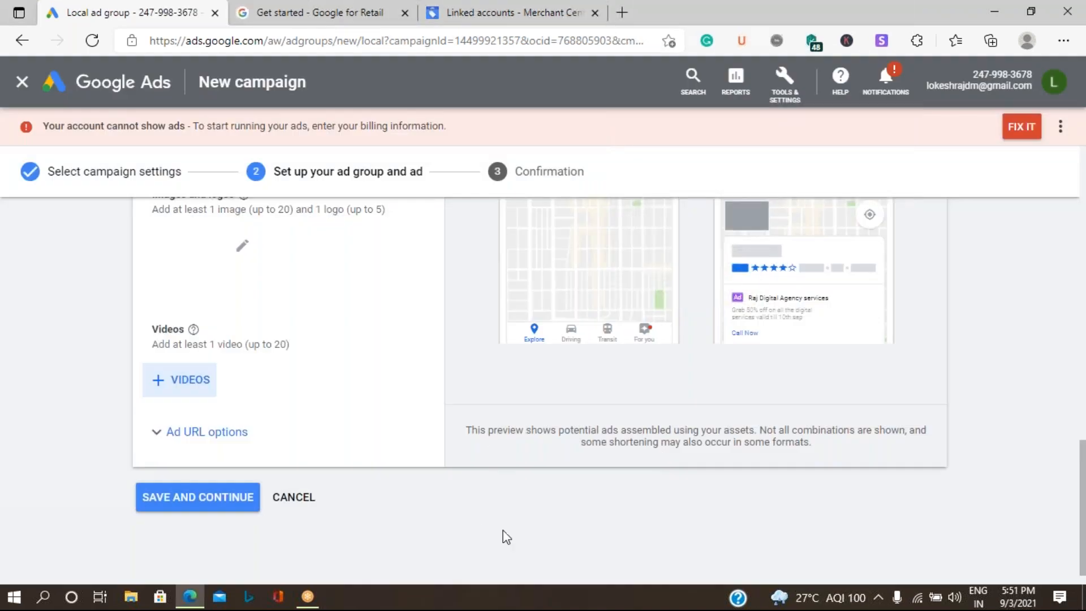
scroll(551, 512, up, 7)
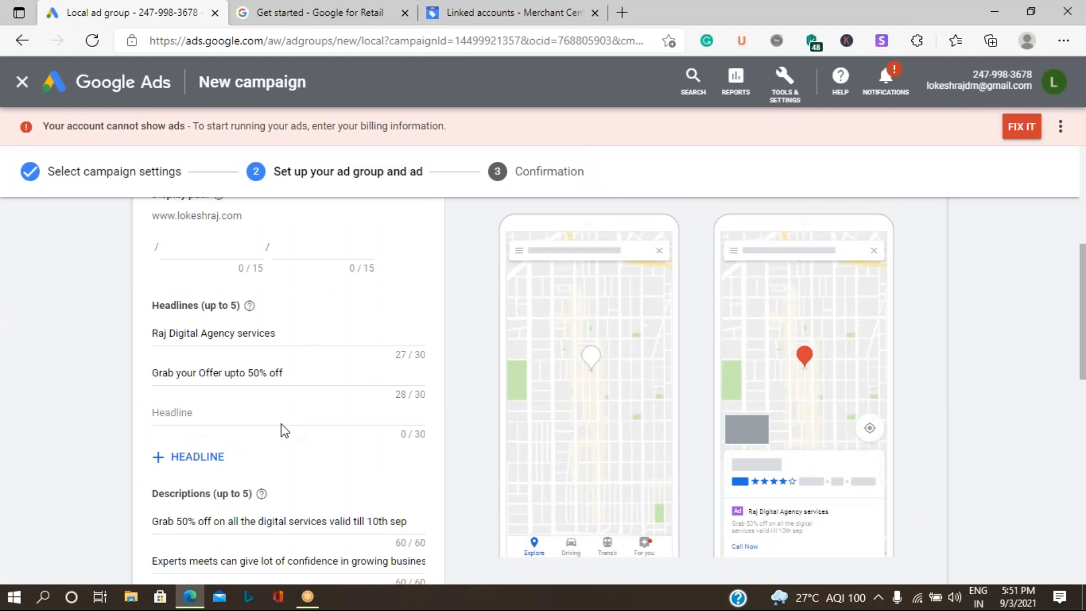
scroll(284, 431, down, 8)
click(225, 471)
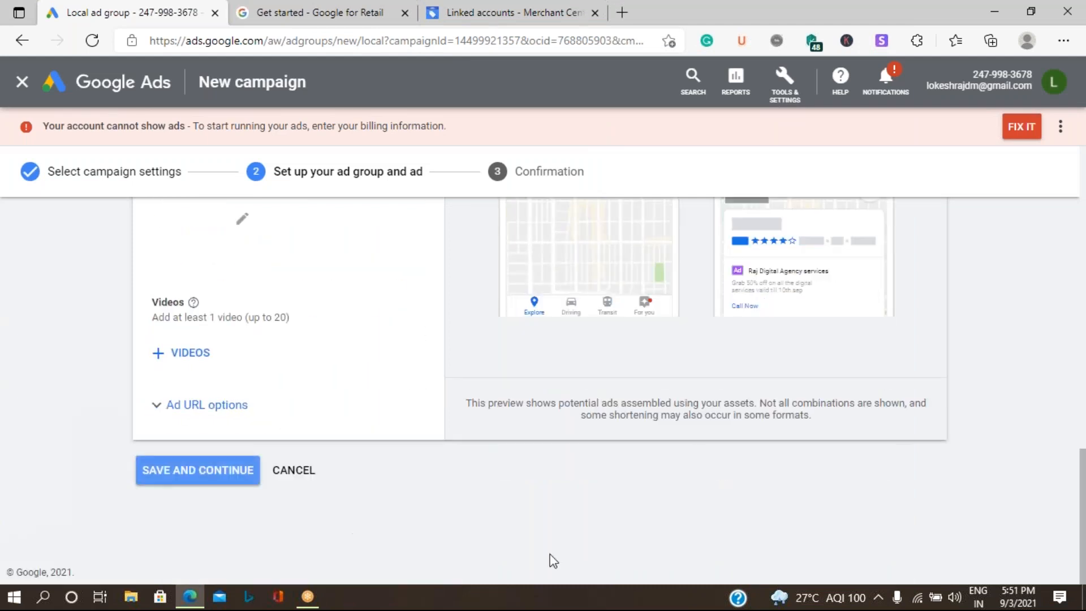
Step: Attach the YouTube video '4 Ways to Make Money with Digital Marketing' to the local ad
click(164, 498)
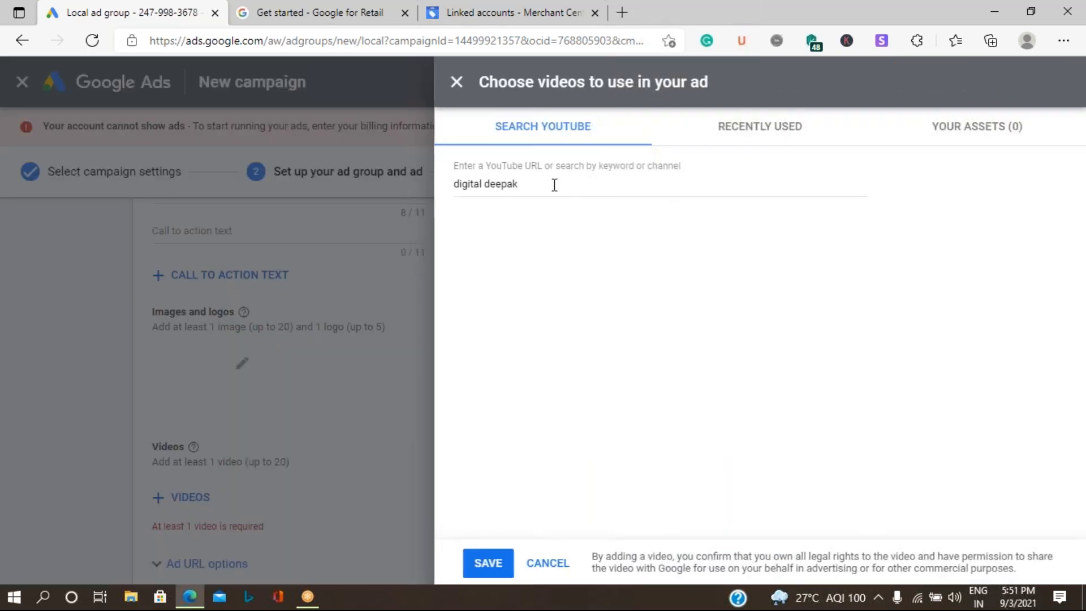
click(554, 185)
click(614, 262)
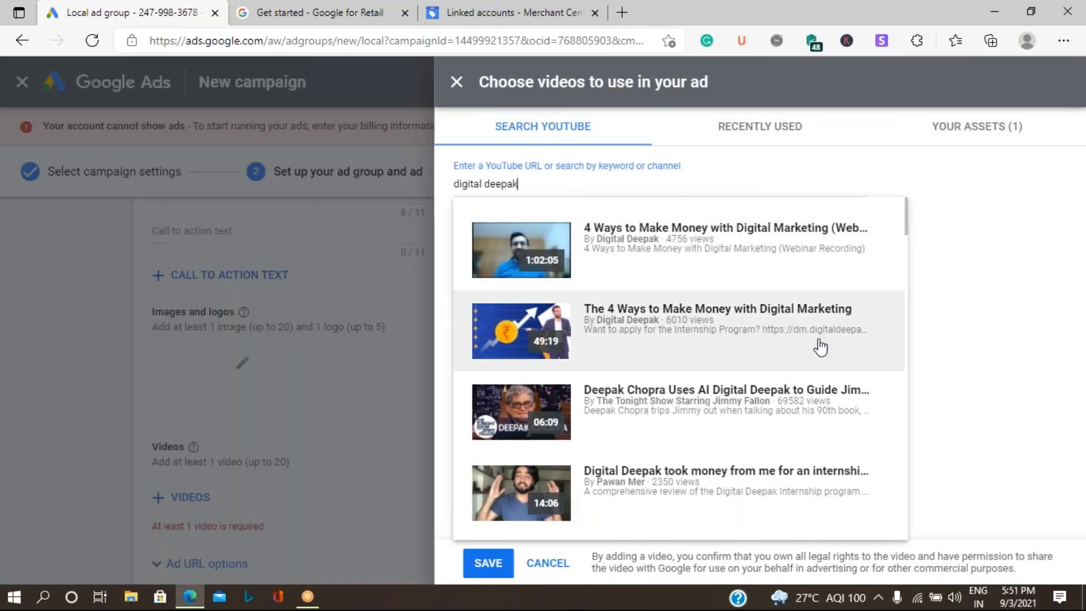
click(488, 563)
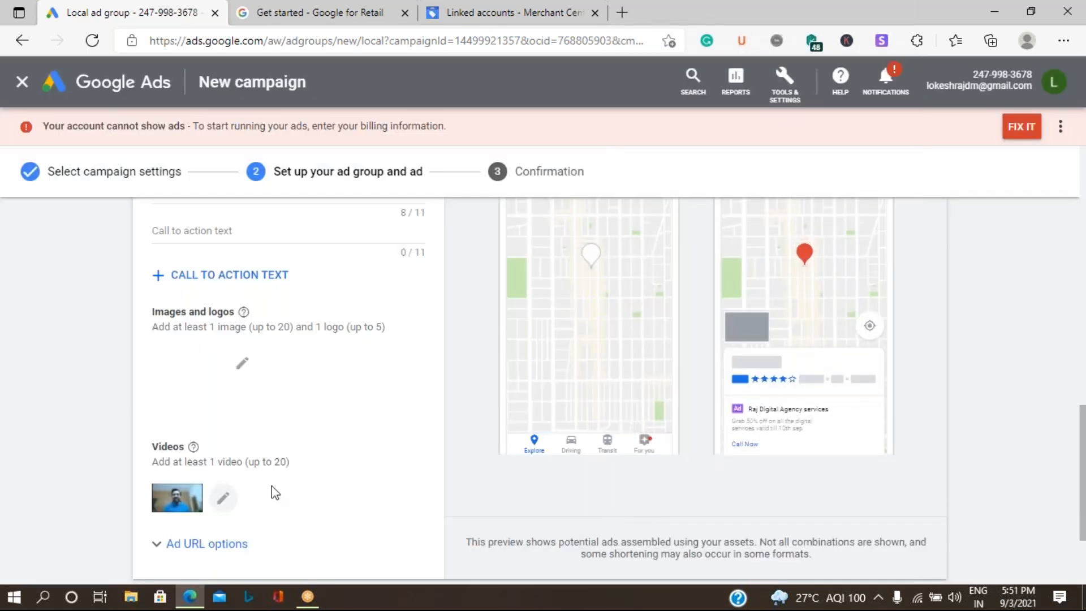
scroll(272, 488, down, 2)
Step: Save the Digital Services ad group and continue to the GMB Campaign September campaign
click(196, 468)
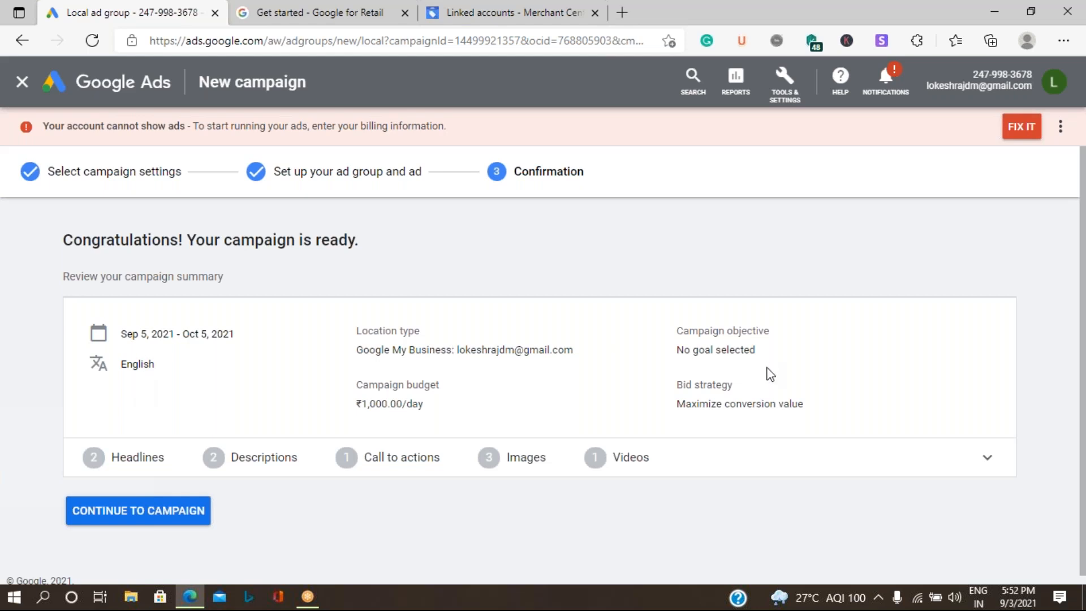
click(134, 514)
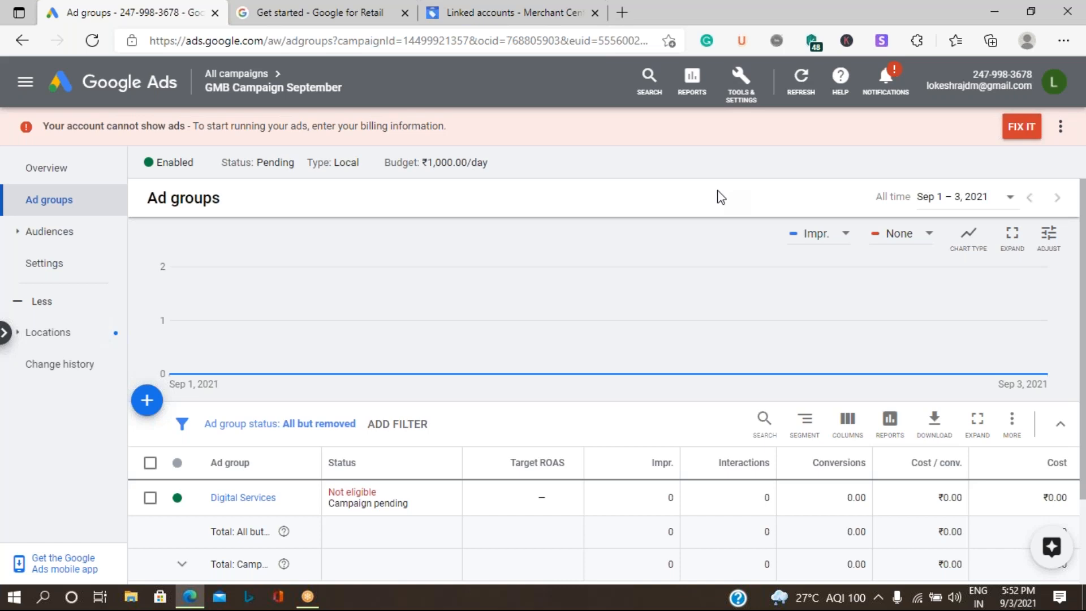
Step: Open the Reporting Dashboards page, then switch to the Reports list
click(693, 90)
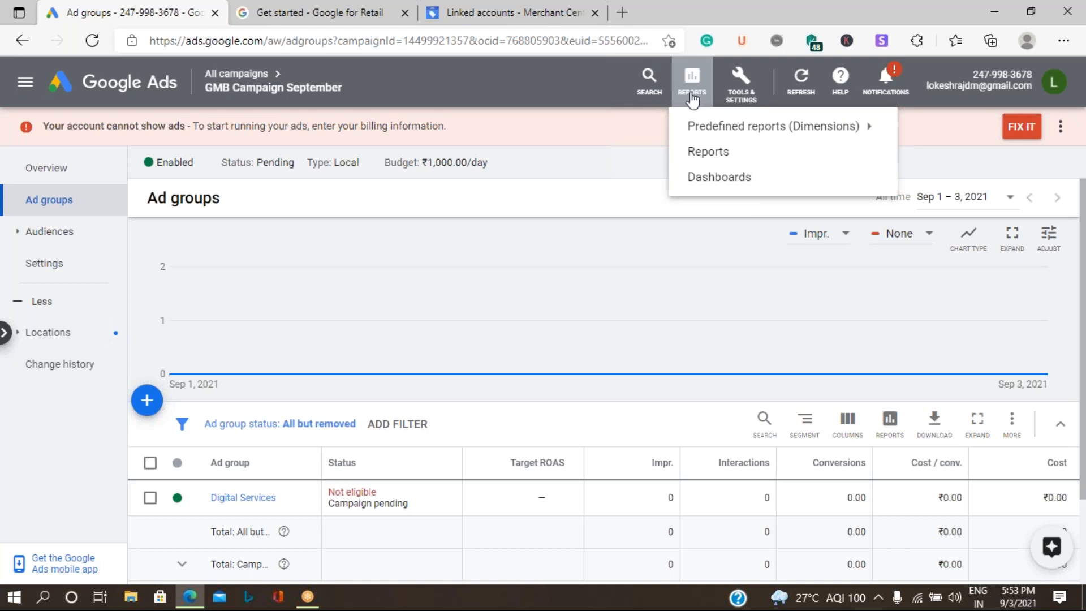
click(733, 184)
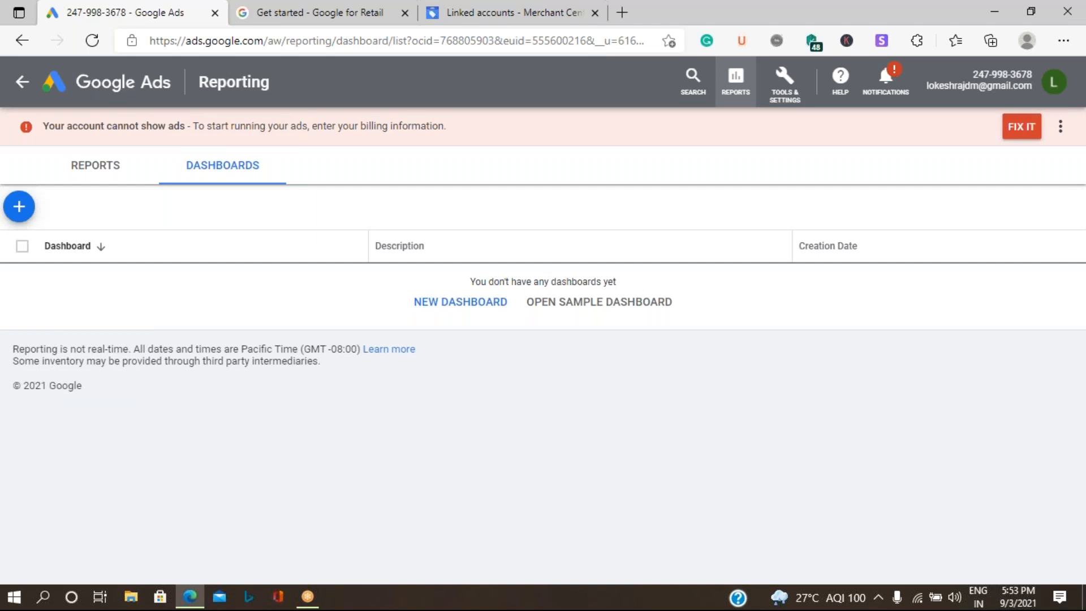
click(121, 176)
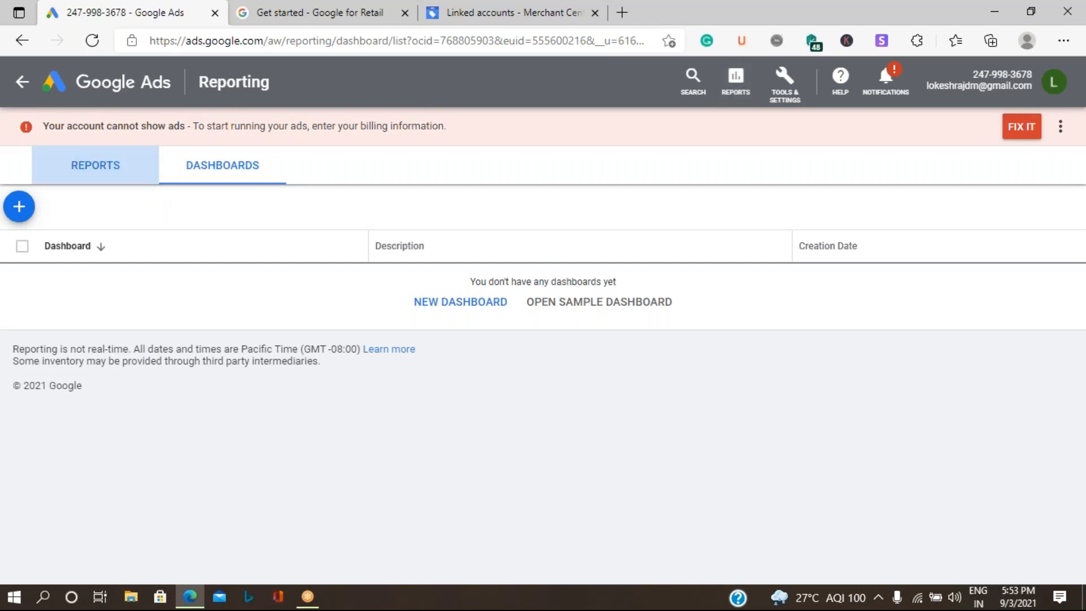